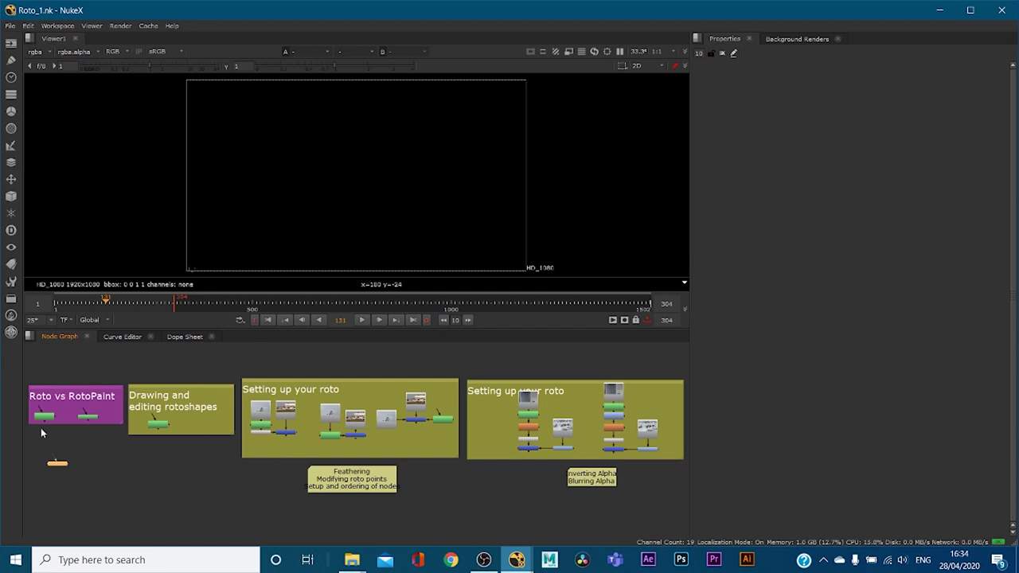
- Create a new Roto node and a new RotoPaint node in the empty area beside the Roto vs RotoPaint backdrop
mouse_move(83, 447)
middle_down()
mouse_move(294, 457)
mouse_move(129, 437)
mouse_move(235, 445)
mouse_move(387, 434)
mouse_move(334, 477)
middle_up()
scroll(386, 434, up, 5)
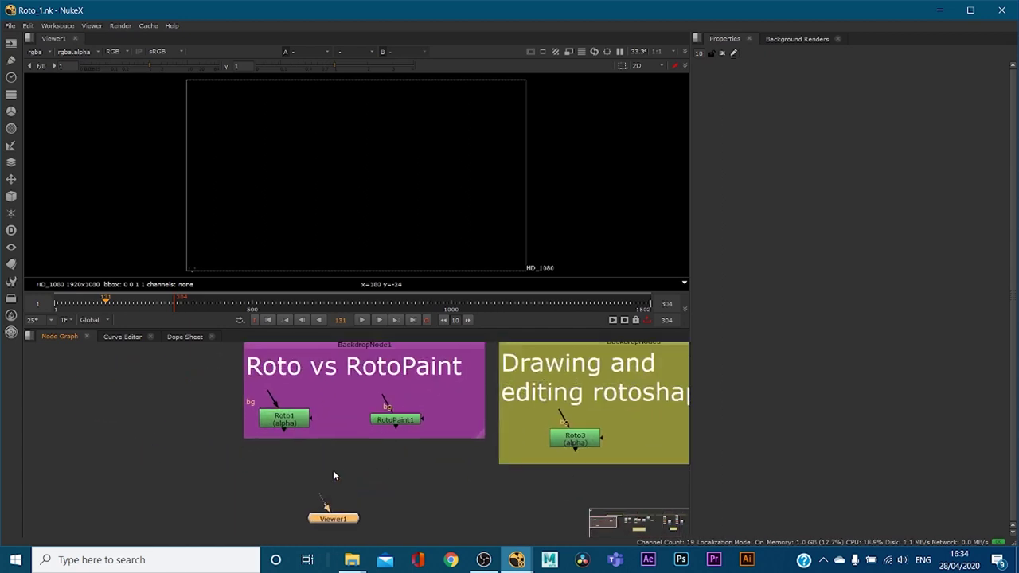
click(162, 456)
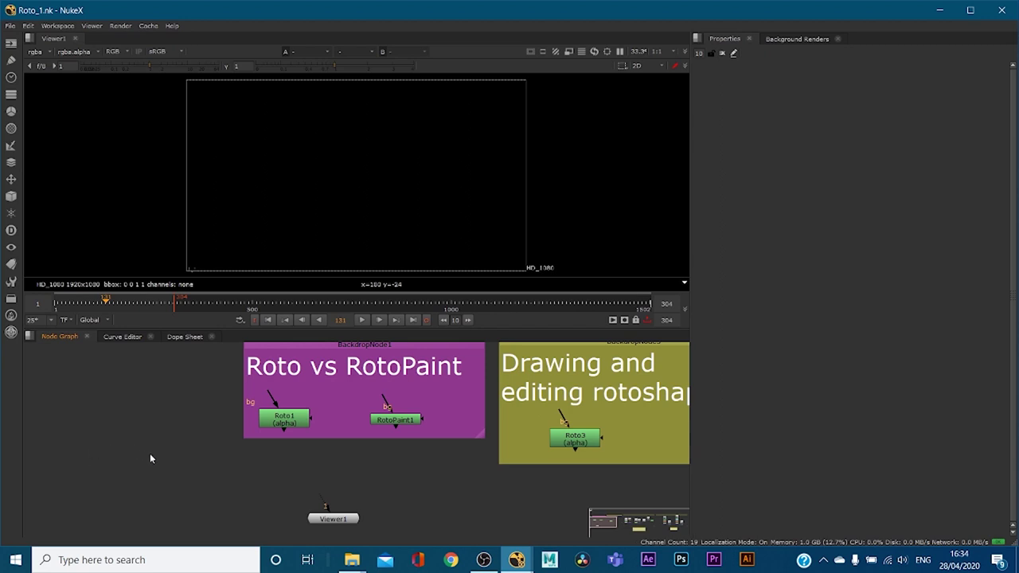
key(o)
drag(117, 430, 146, 425)
key(p)
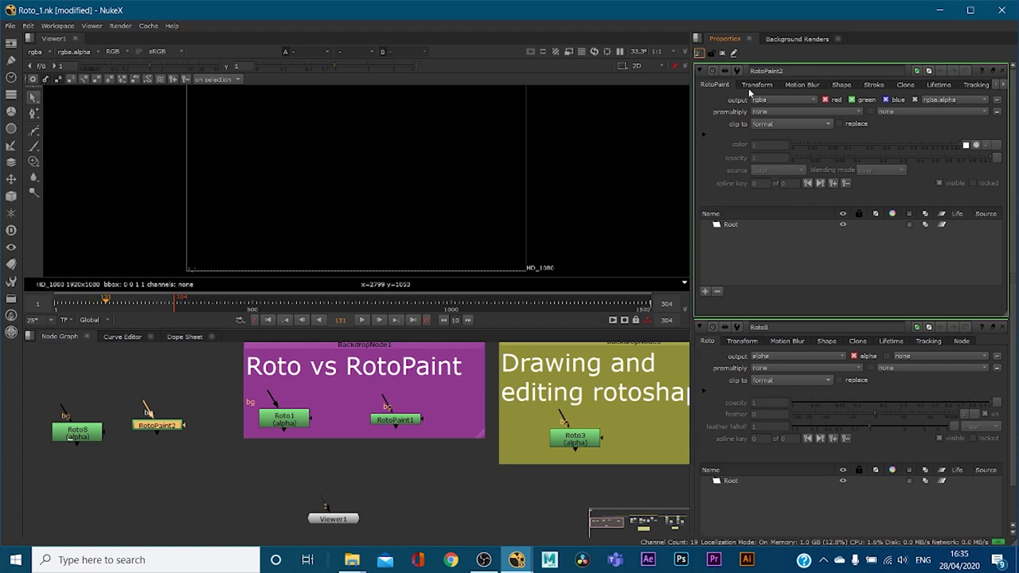
- Delete the two newly created Roto and RotoPaint nodes from outside the backdrop
scroll(837, 429, down, 1)
scroll(837, 387, up, 2)
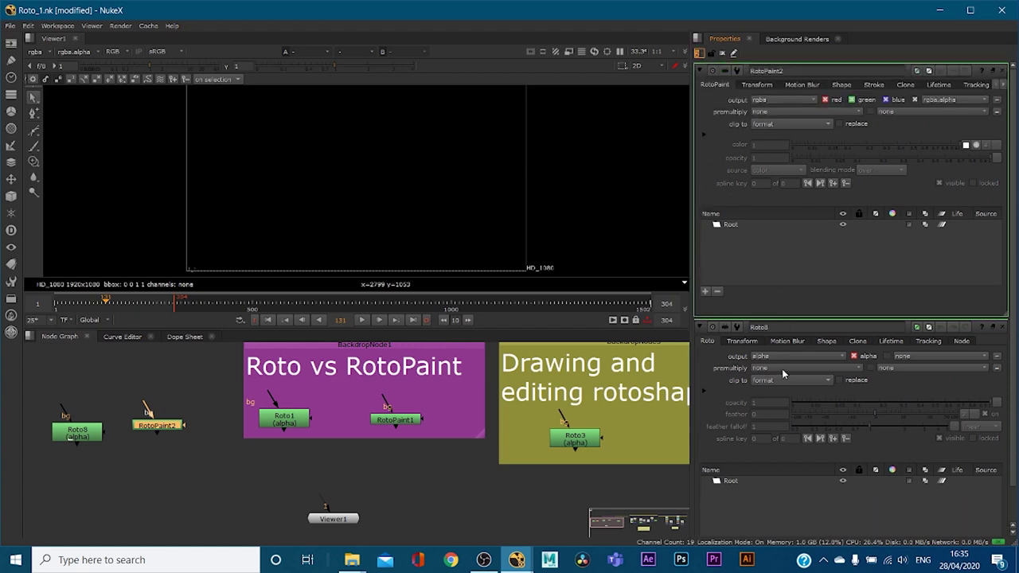
click(69, 437)
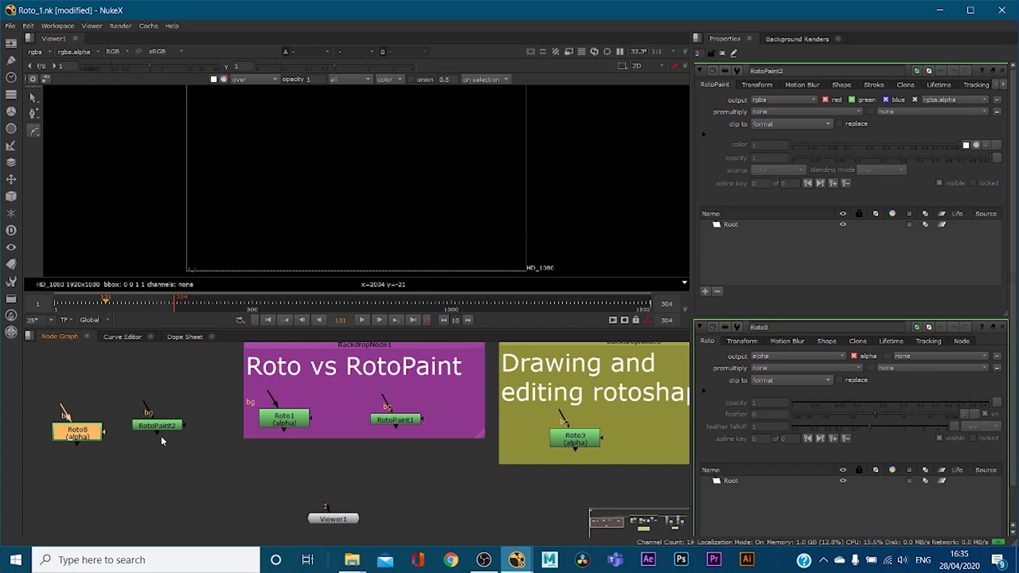
drag(187, 456, 41, 402)
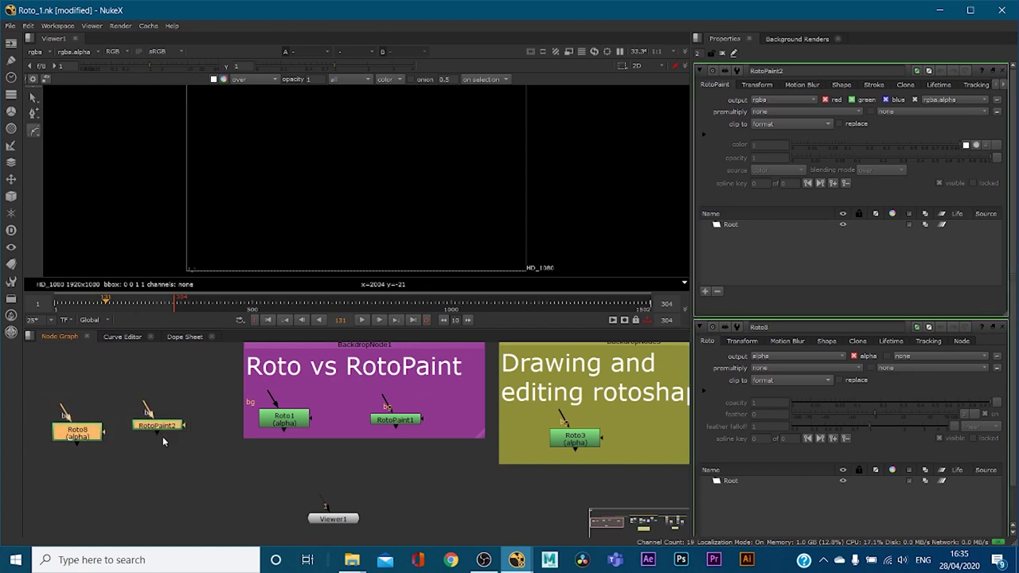
key(Delete)
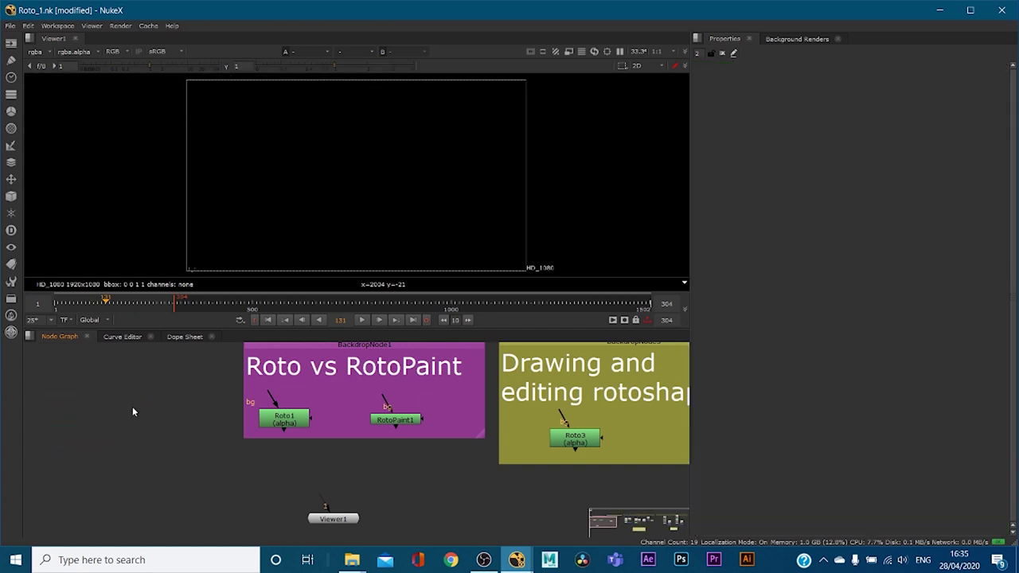
- Search the available nodes for "roto" without adding any node
key(Tab)
text(roto)
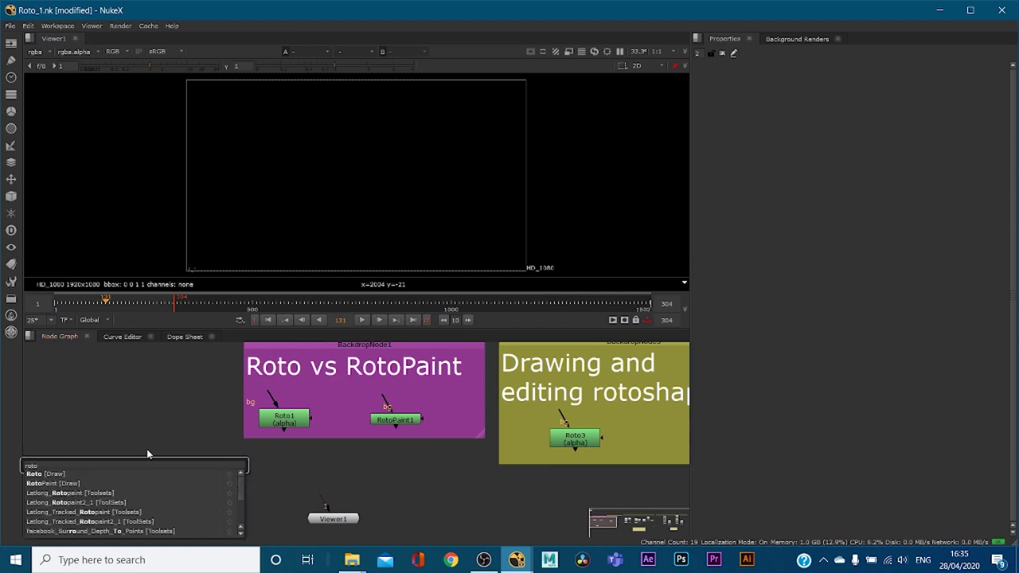
key(Escape)
- Open the properties of Roto1 and RotoPaint1 alternately to compare the viewer tools each node offers
click(283, 421)
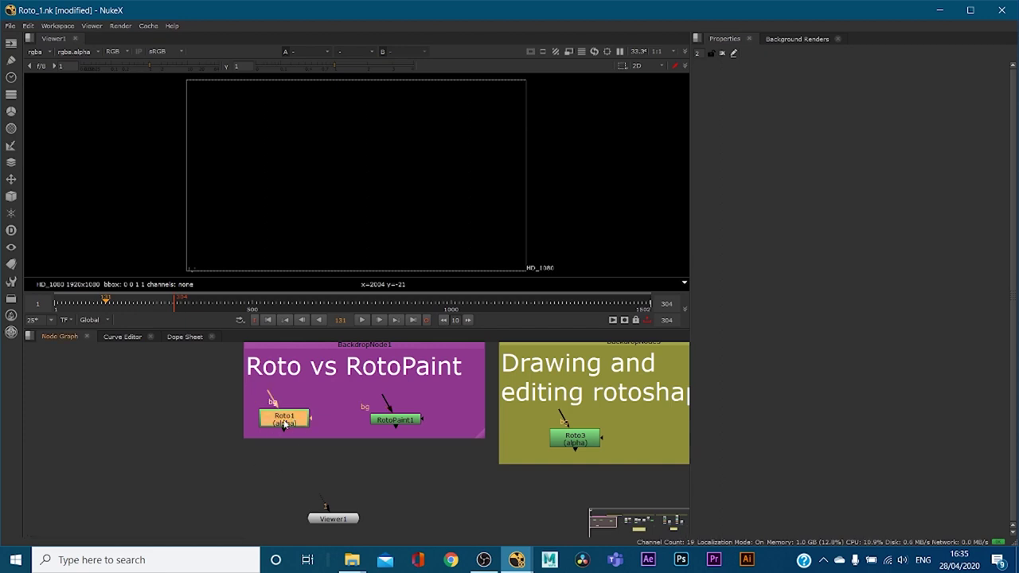
double_click(284, 423)
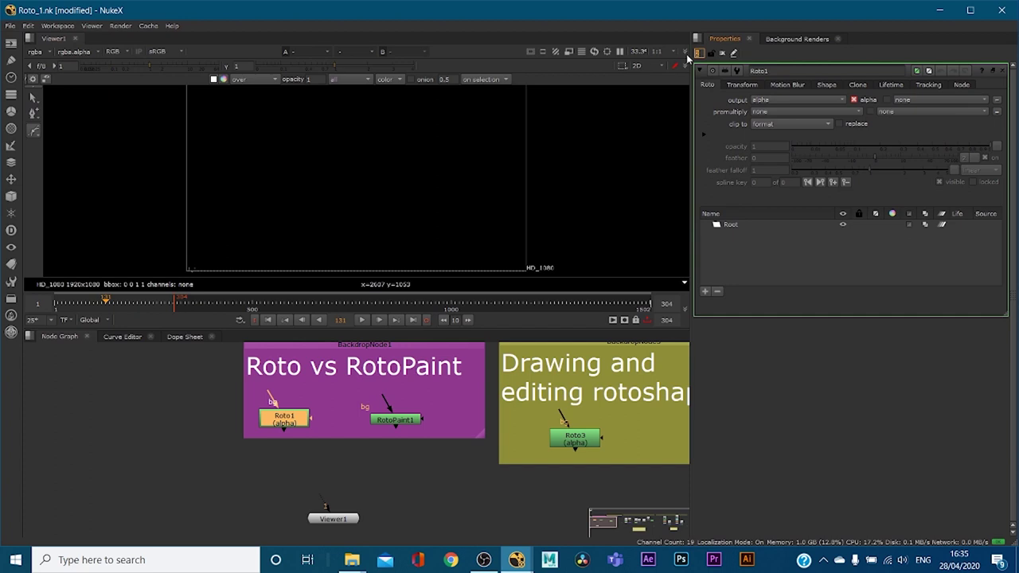
double_click(405, 428)
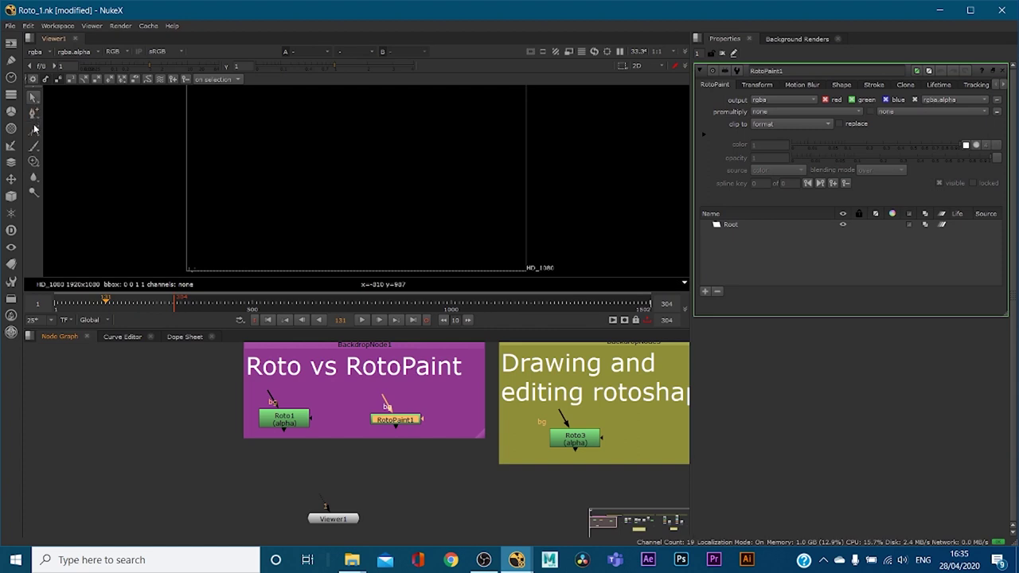
double_click(276, 418)
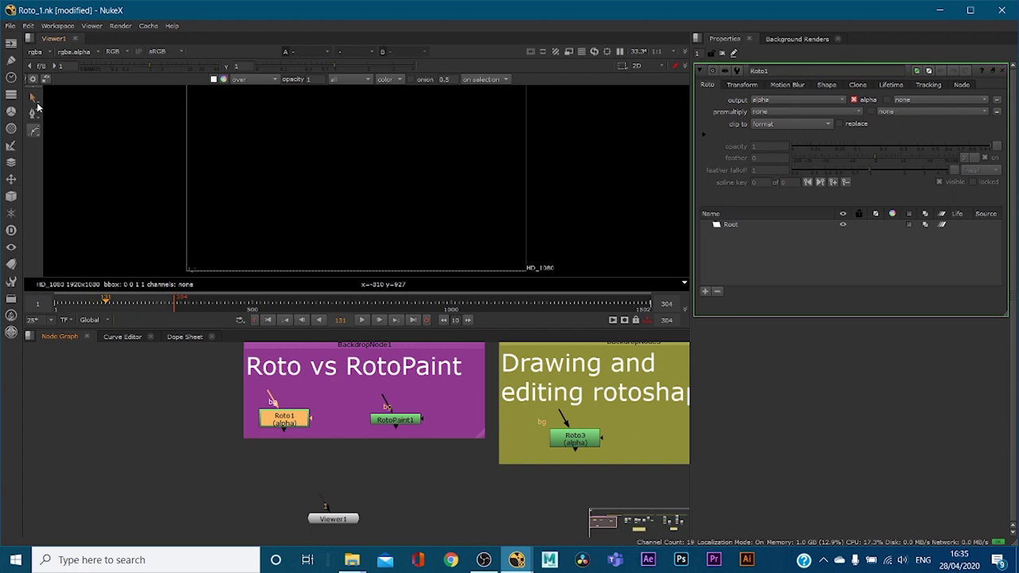
double_click(374, 420)
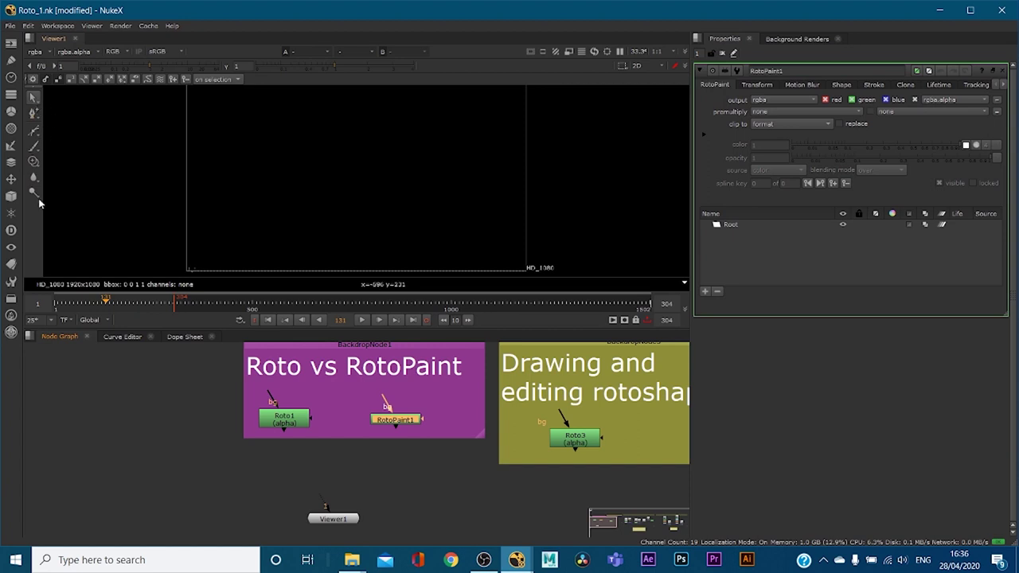
- Examine RotoPaint1's selection, point-editing and shape-drawing tool options, keeping Select All as the selection mode
click(33, 98)
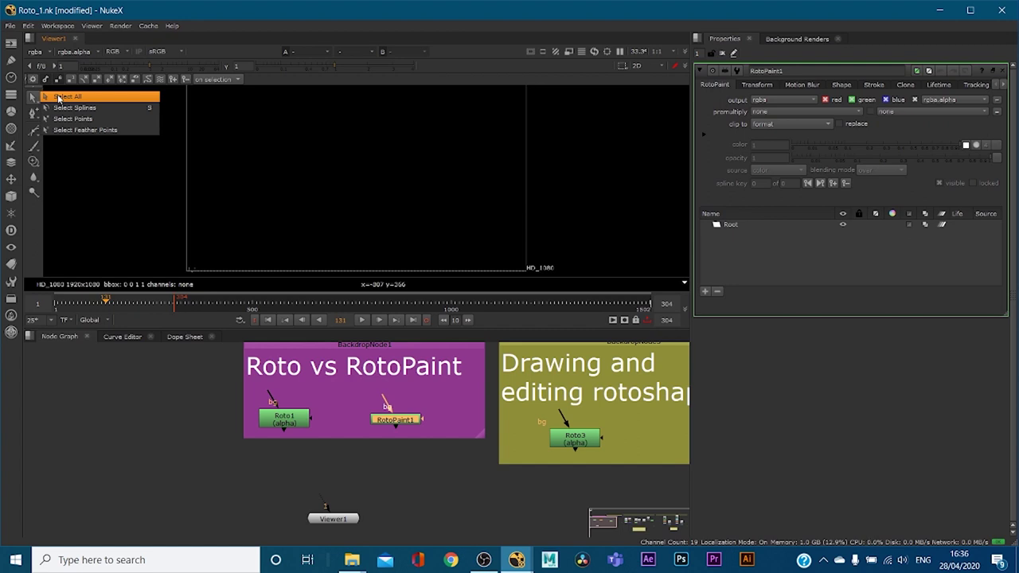
click(58, 97)
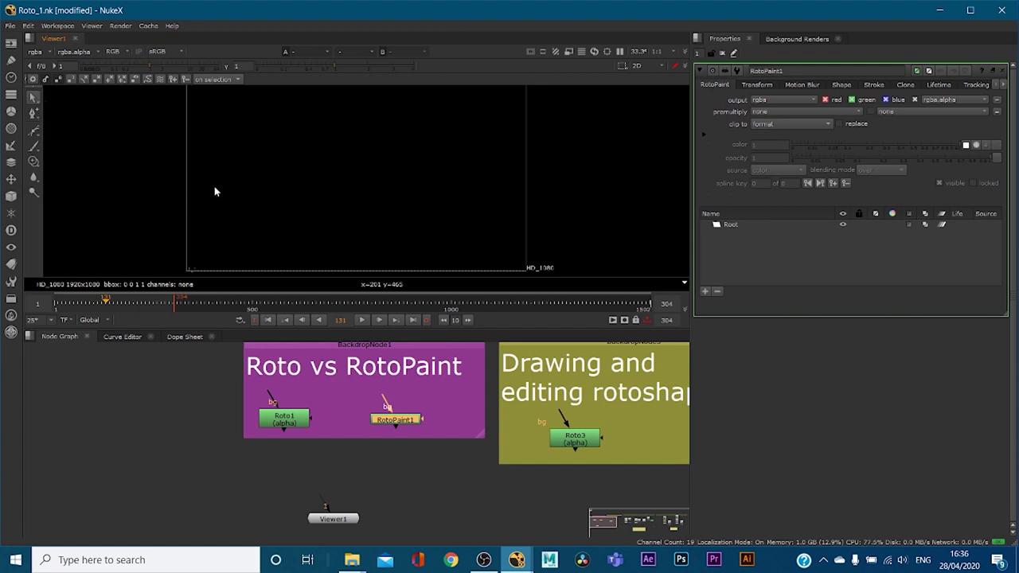
click(33, 116)
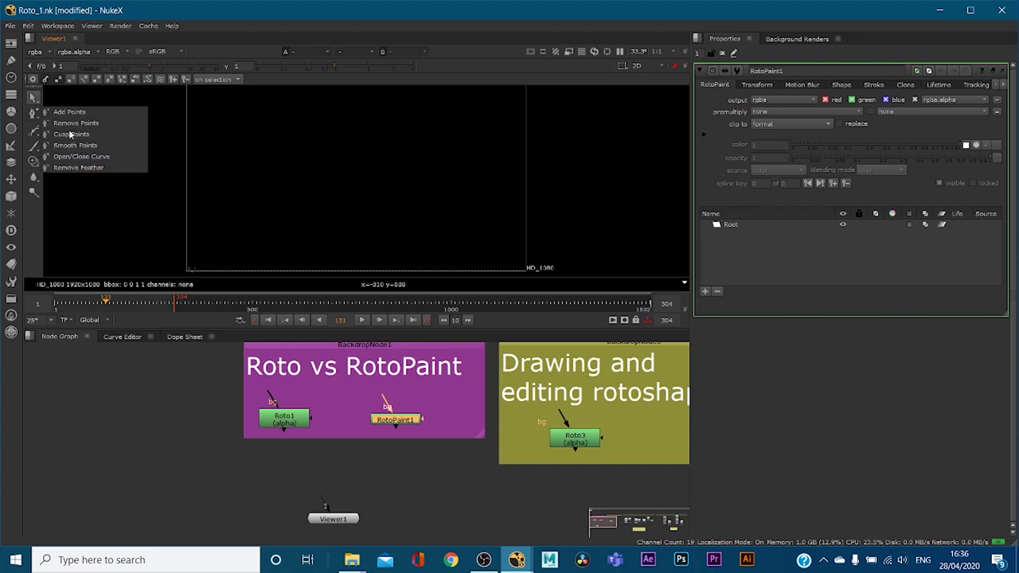
click(43, 123)
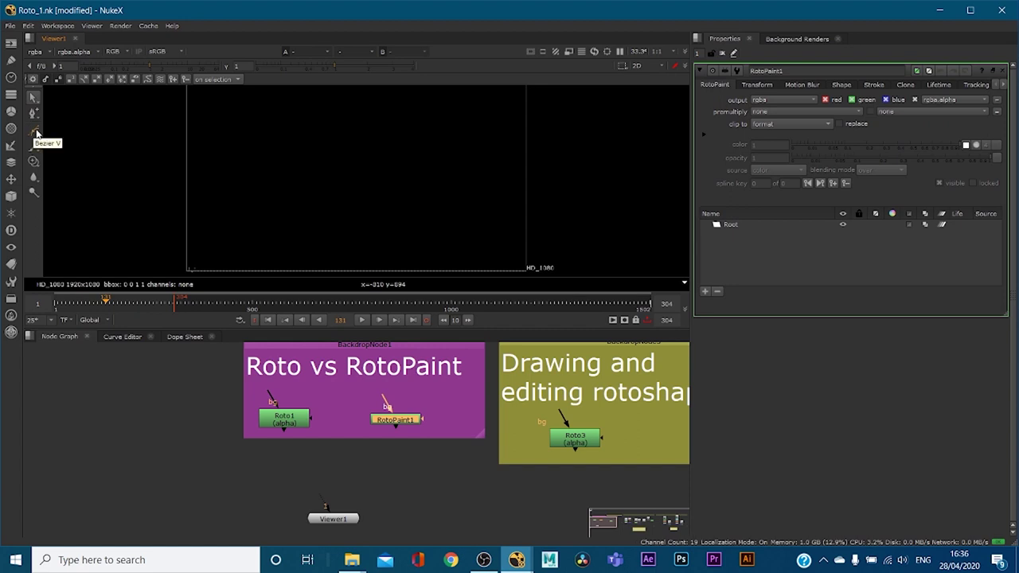
click(36, 134)
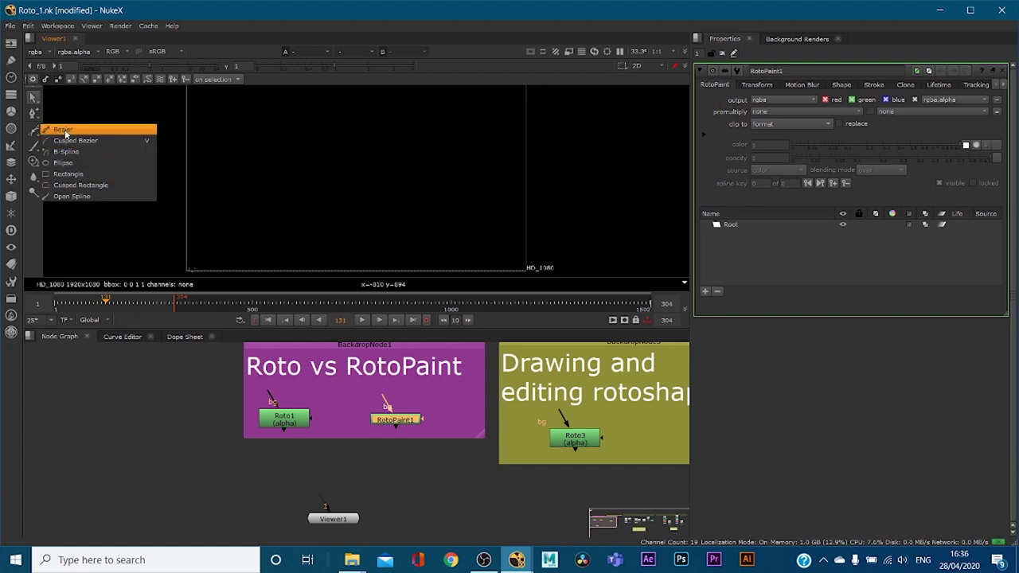
click(37, 130)
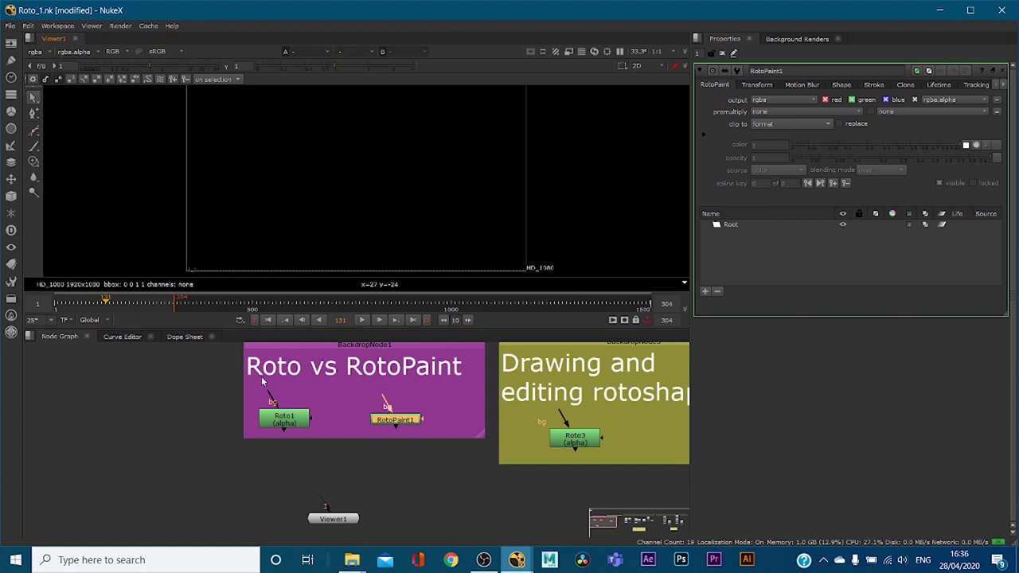
- Open Roto1's properties and check its shape-drawing tools
double_click(284, 417)
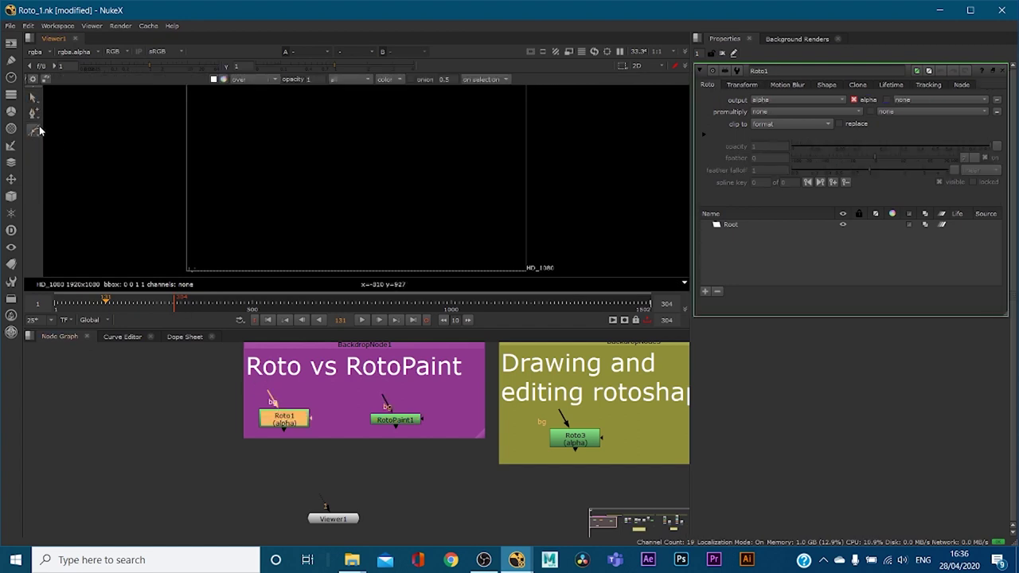
click(37, 130)
click(33, 129)
- Reopen RotoPaint1 and go through its Brush/Eraser and Clone/Reveal tools, activating the Eraser
click(380, 420)
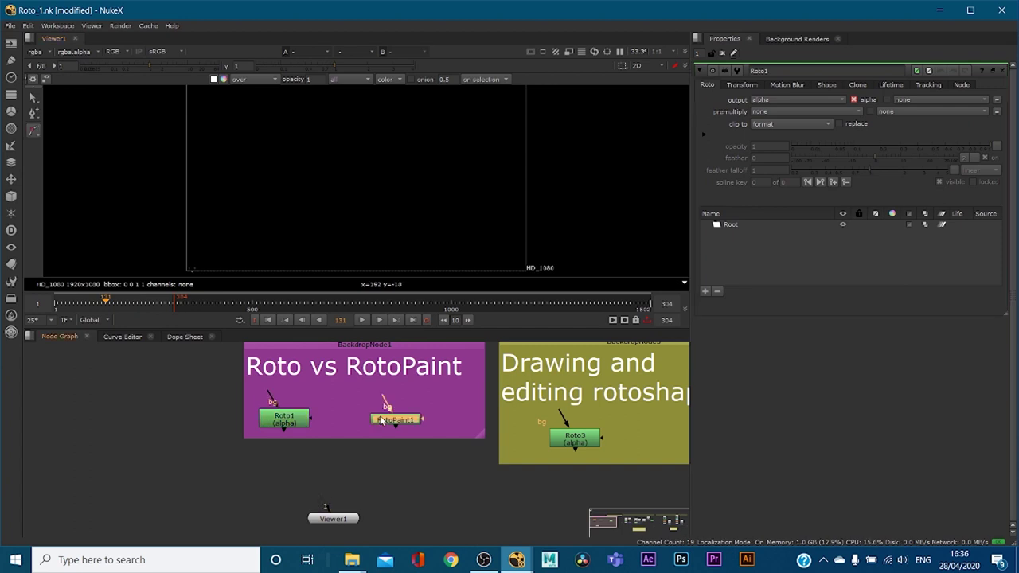
double_click(382, 421)
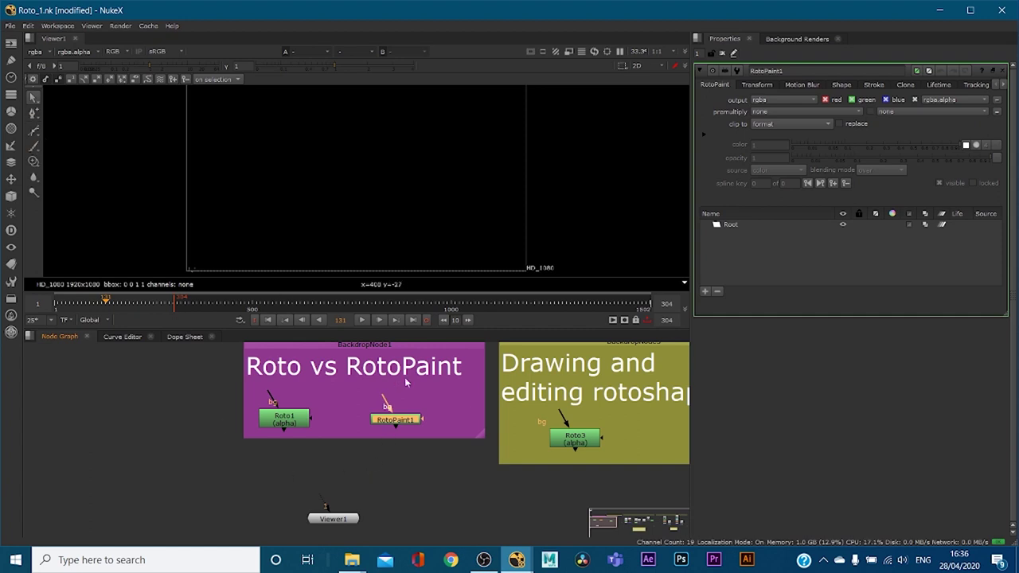
right_click(34, 156)
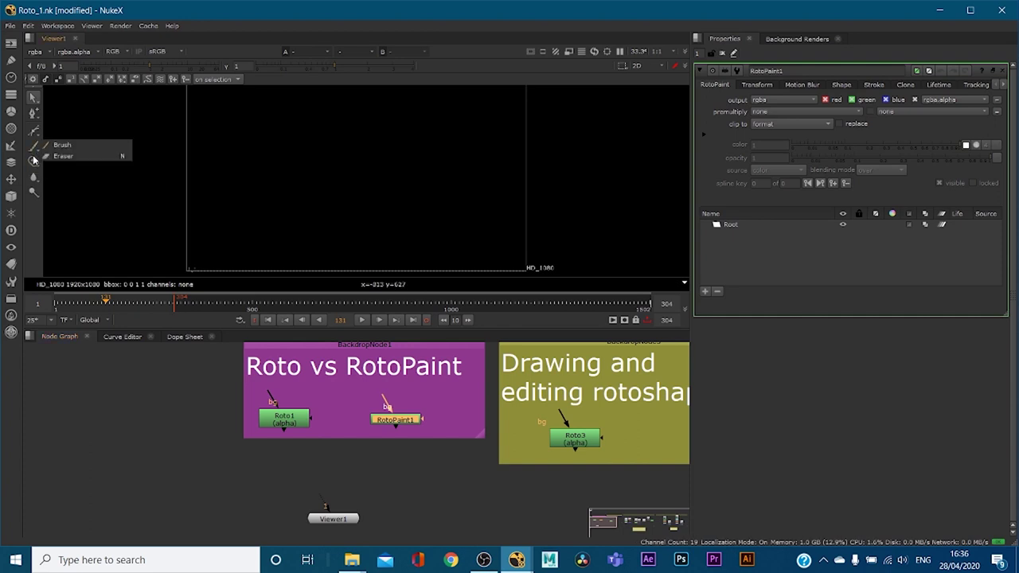
right_click(33, 161)
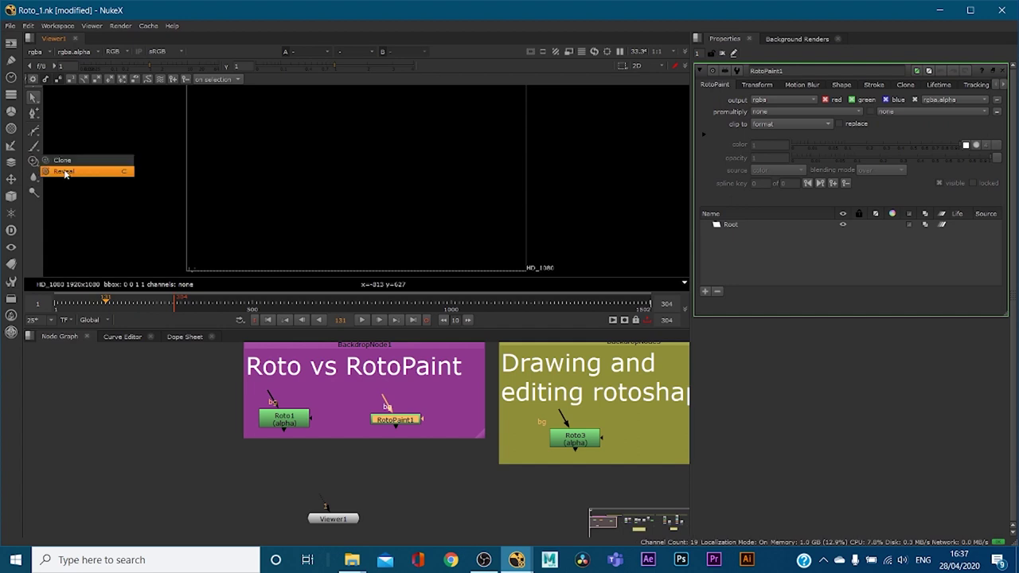
click(66, 173)
right_click(31, 150)
click(67, 156)
- Examine RotoPaint1's Blur, Sharpen and Smear tools, activate Smear, and view the Dodge and Burn options
right_click(36, 180)
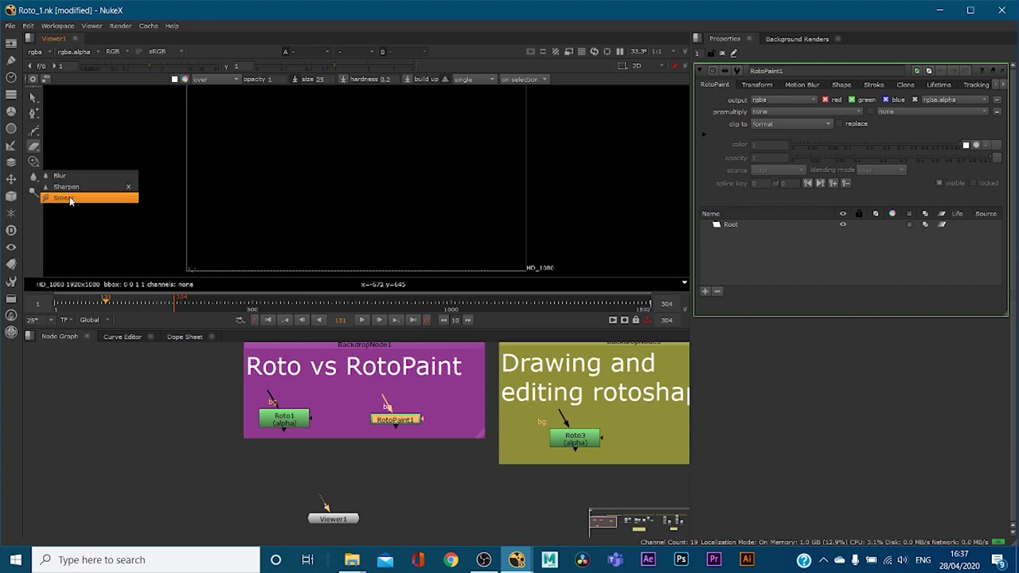
click(176, 118)
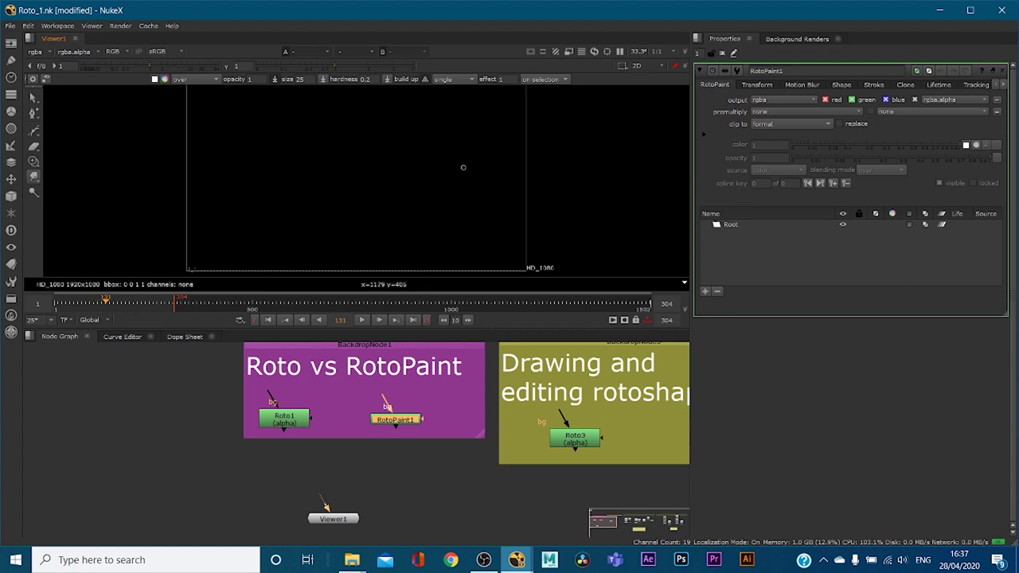
click(34, 194)
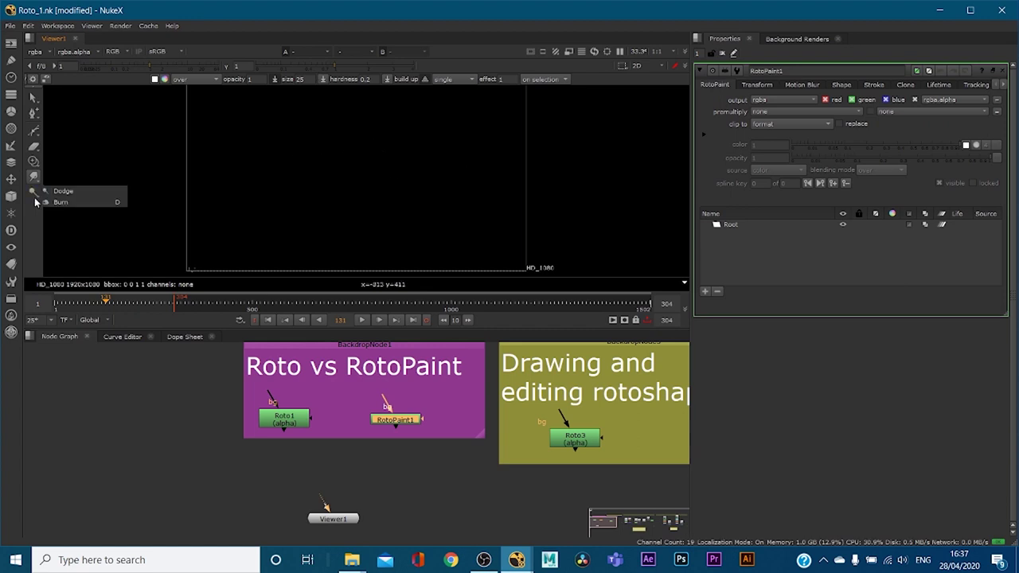
click(39, 222)
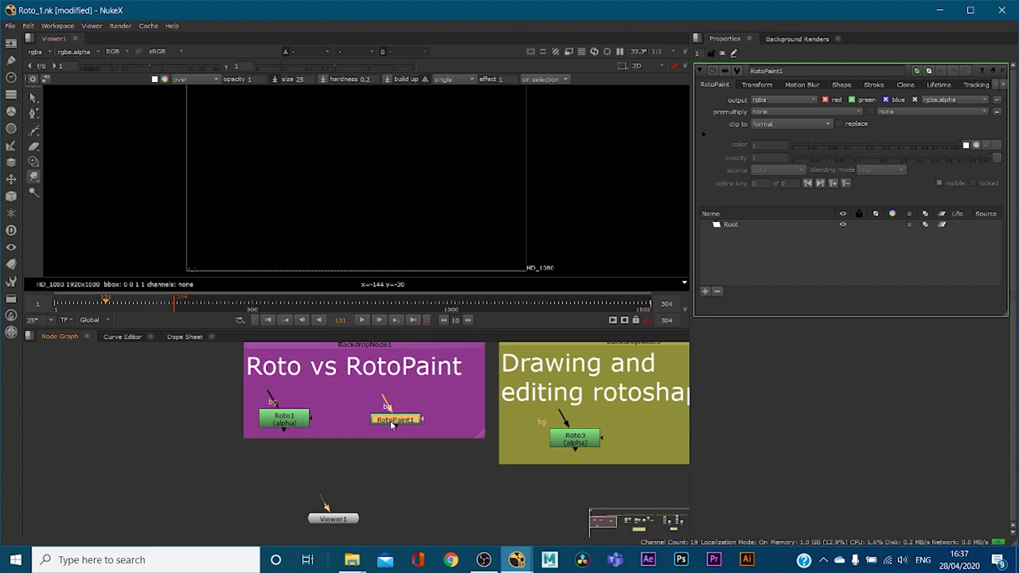
- Compare the main property settings of Roto1 with those of RotoPaint1
click(298, 419)
double_click(299, 418)
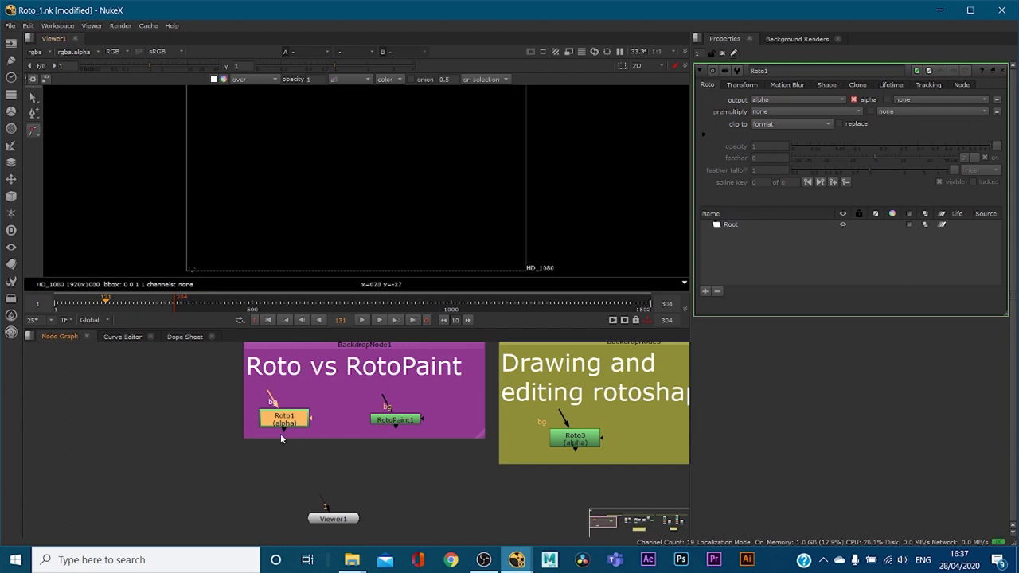
double_click(393, 419)
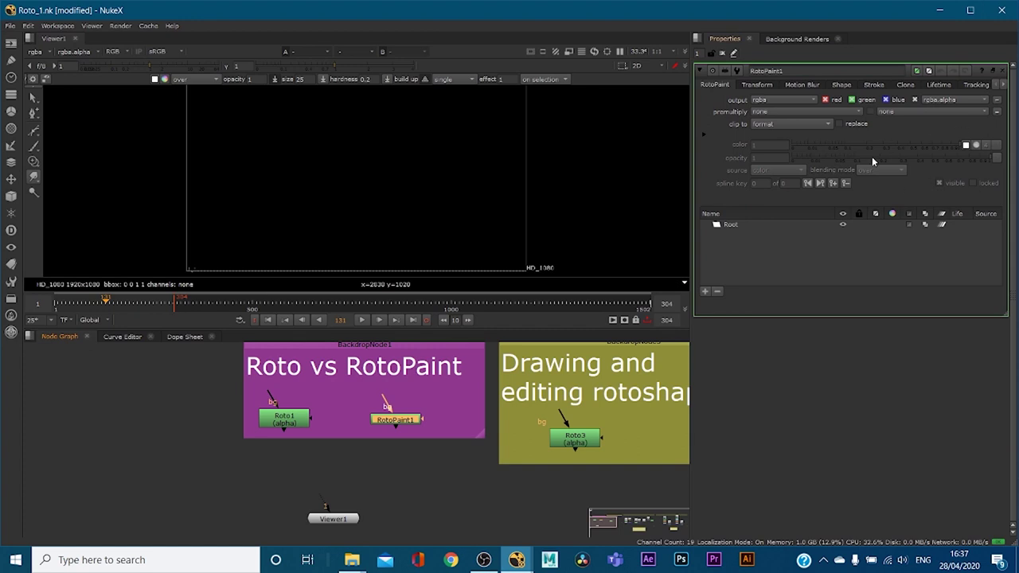
double_click(300, 420)
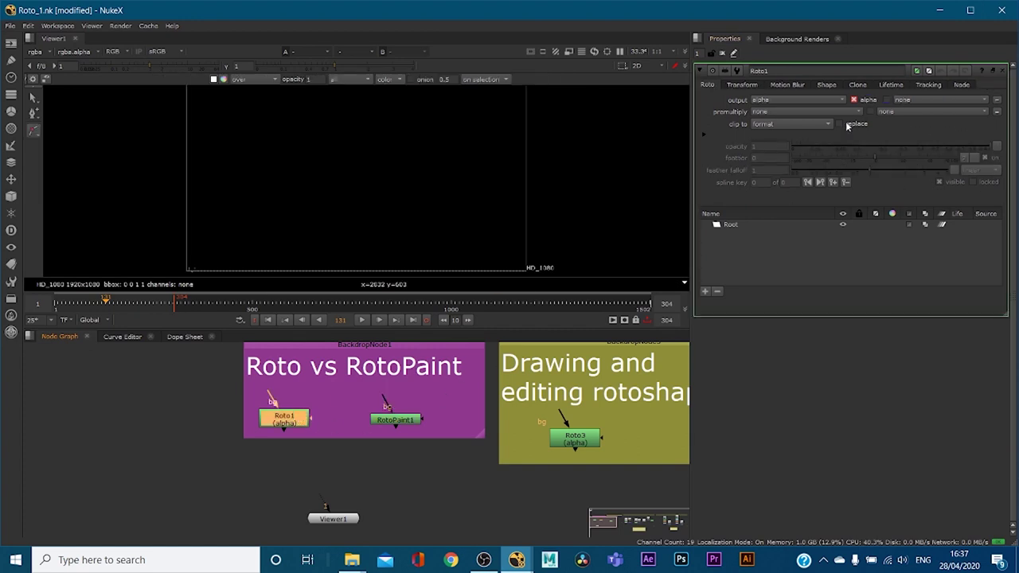
- Show RotoPaint1's Stroke settings and compare them with the properties available in Roto1
double_click(396, 420)
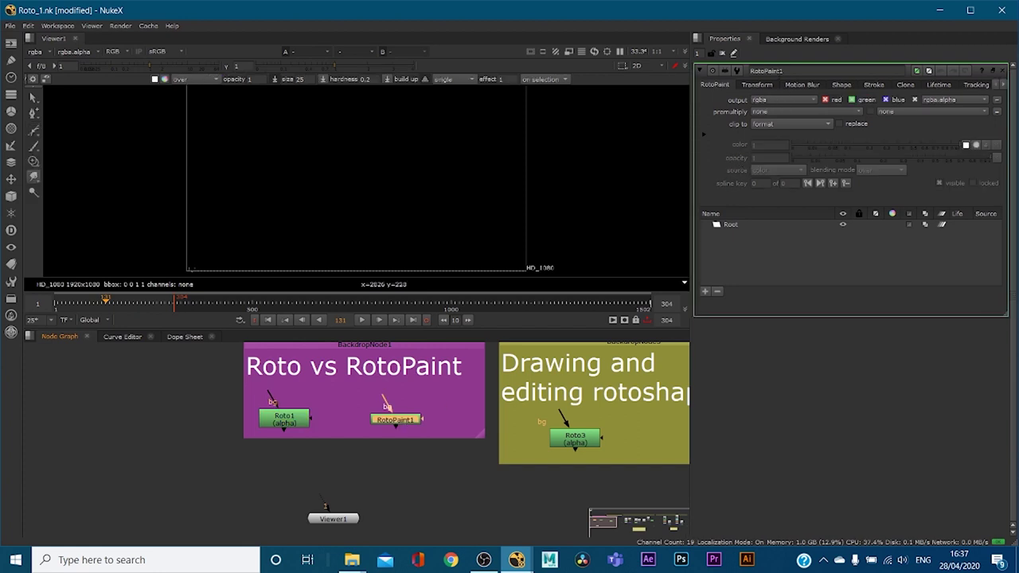
click(875, 85)
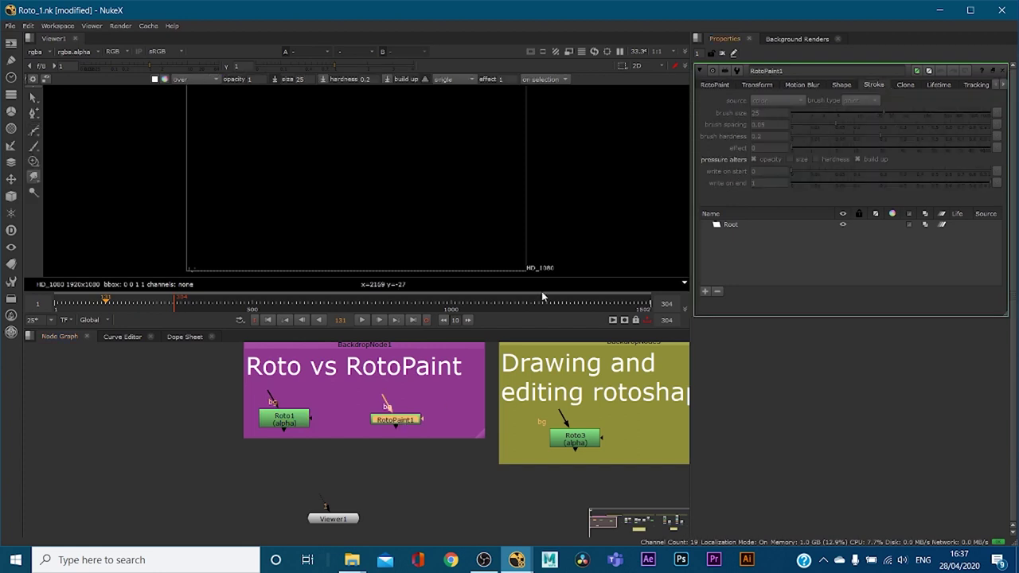
click(289, 420)
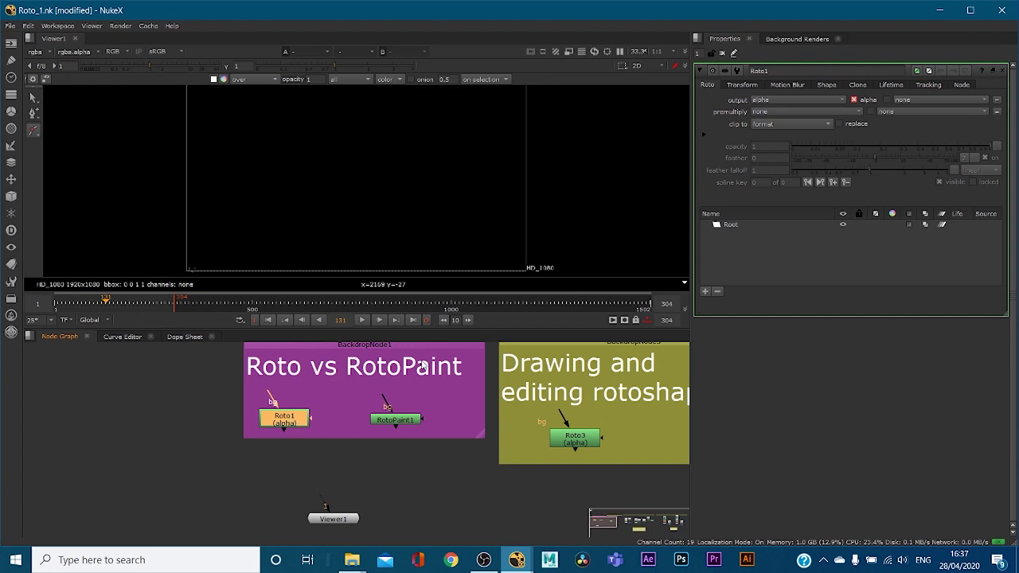
click(410, 421)
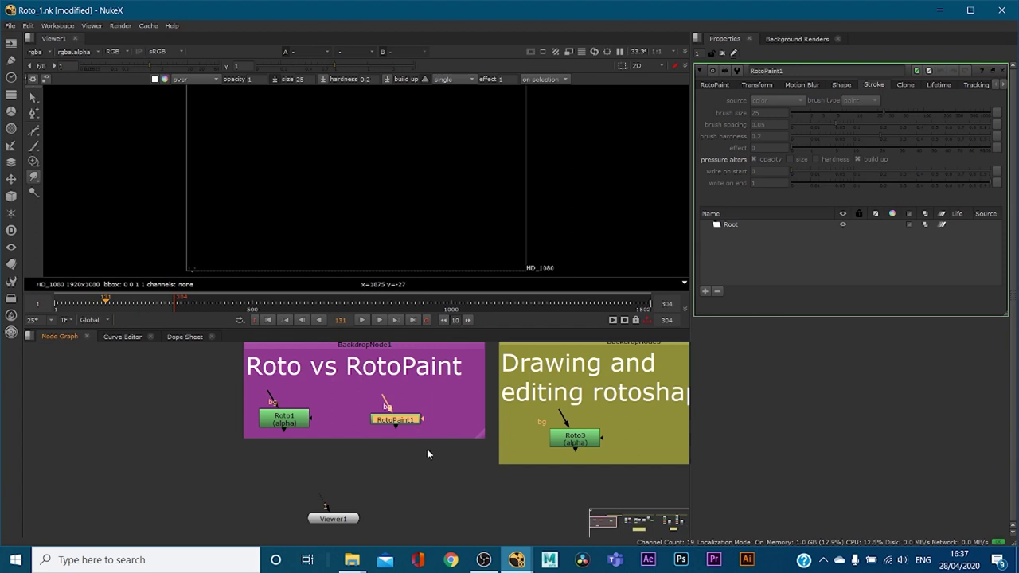
- Return to RotoPaint1's main settings and compare the Roto1 and RotoPaint1 nodes in the node graph
click(715, 84)
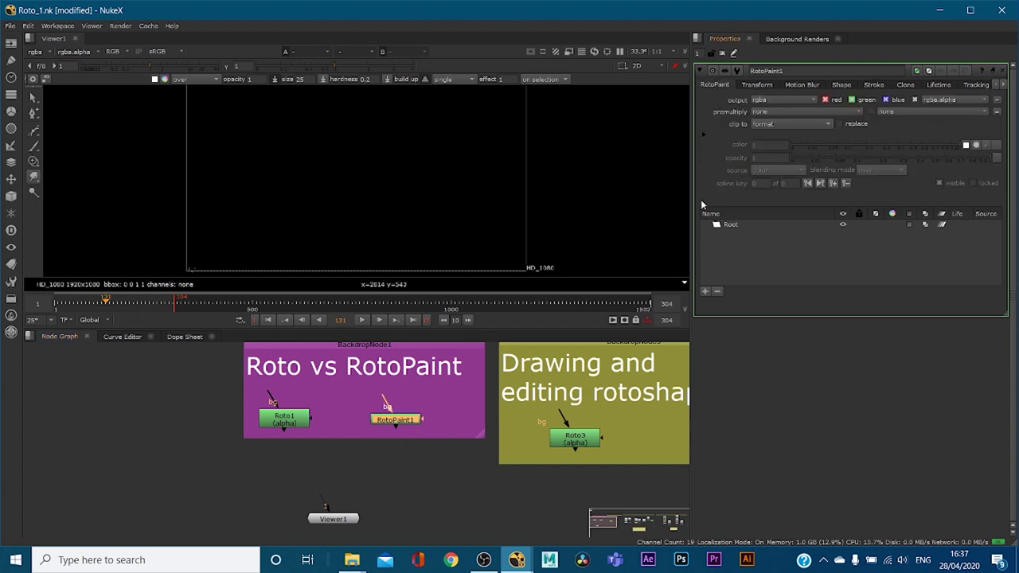
click(293, 428)
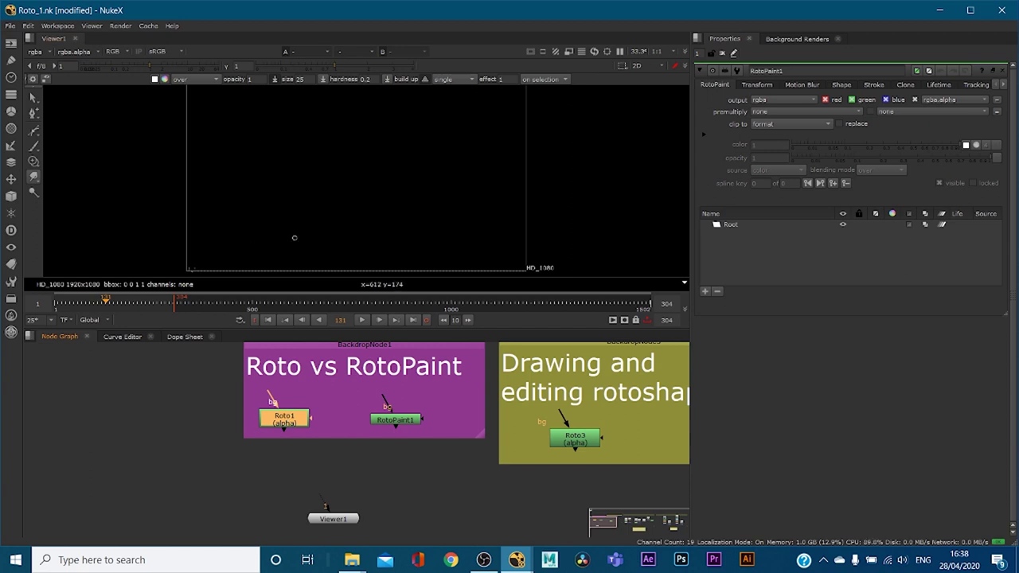
click(394, 419)
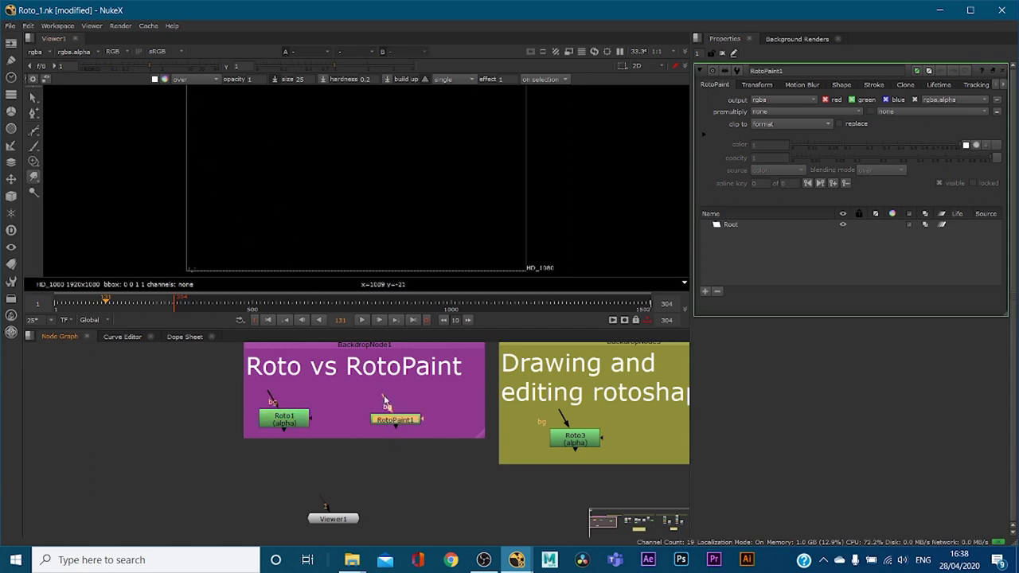
- Move Viewer1 beneath Roto3 in the "Drawing and editing rotoshapes" section, connect it to Roto3 and open Roto3's properties
click(451, 474)
drag(345, 519, 565, 516)
middle_drag(529, 470, 265, 462)
scroll(371, 475, down, 3)
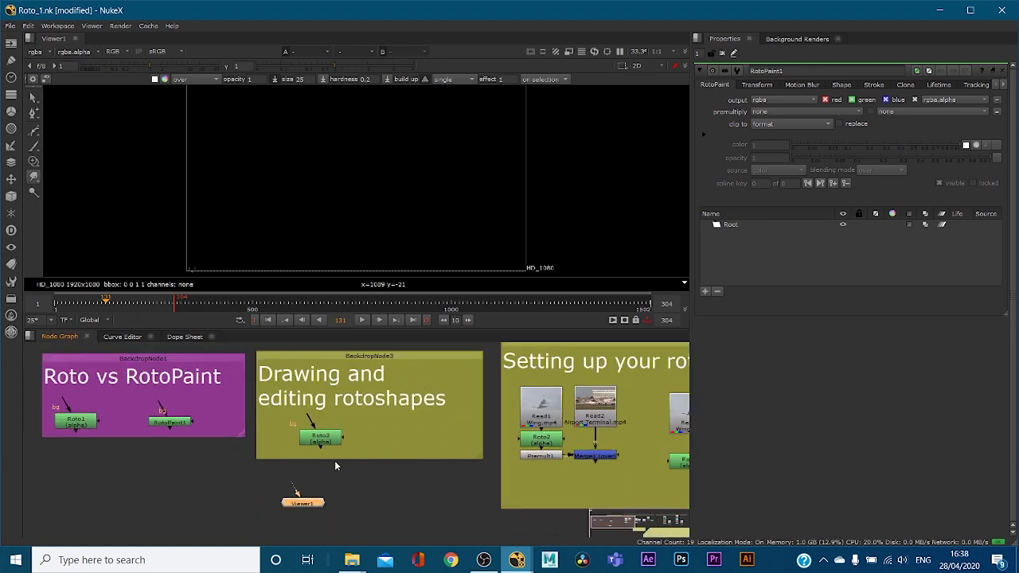
scroll(323, 469, up, 2)
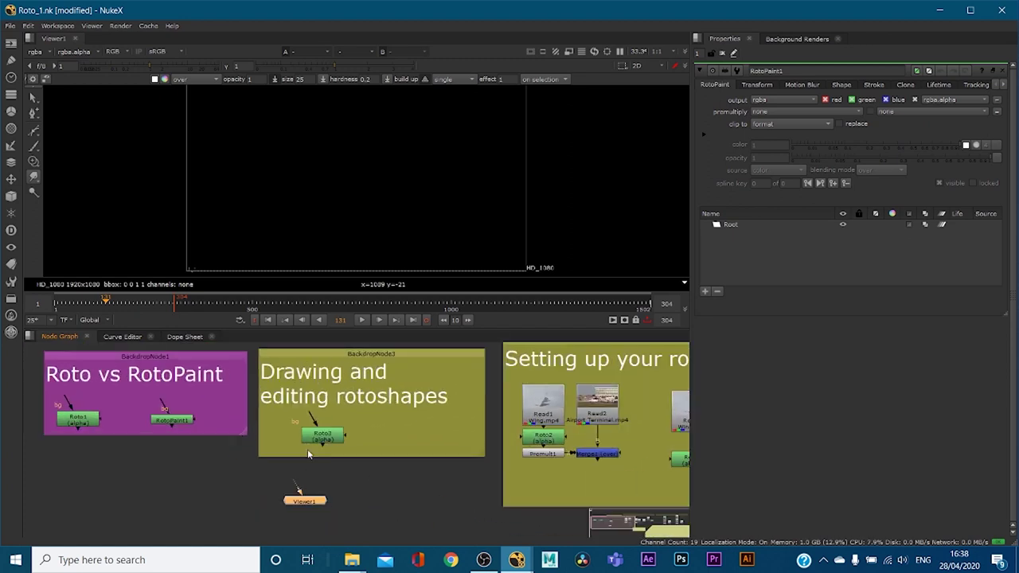
click(313, 435)
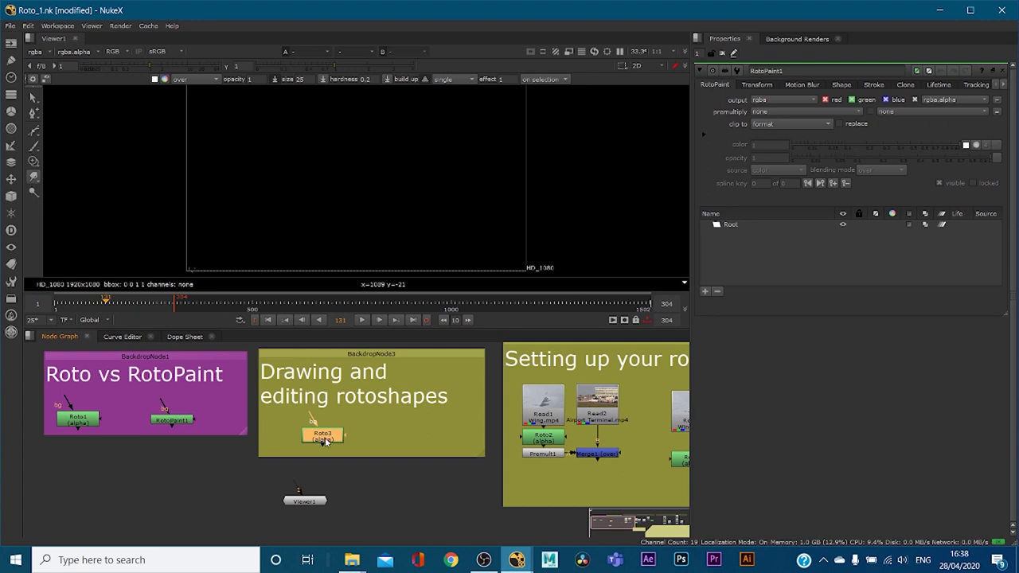
drag(300, 486, 319, 444)
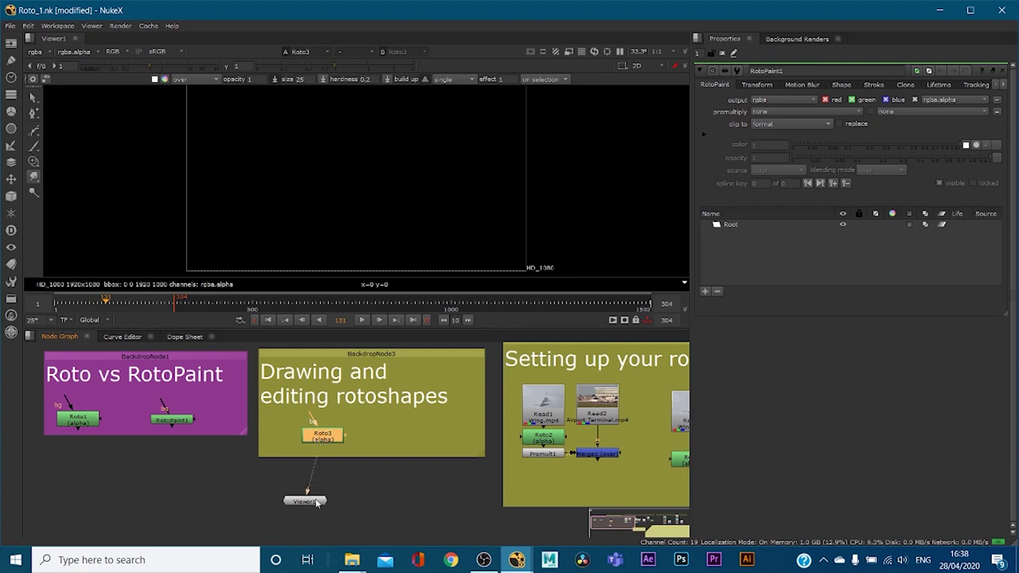
drag(316, 503, 330, 482)
double_click(322, 436)
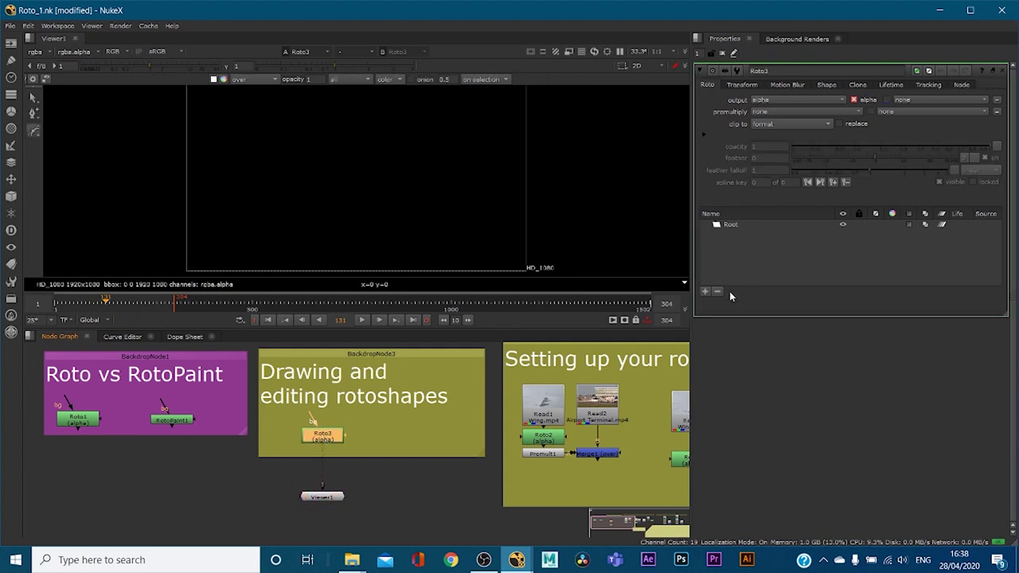
- Start a freeform Bezier shape in Roto3, placing a winding run of mostly smooth curved points across the frame
click(35, 136)
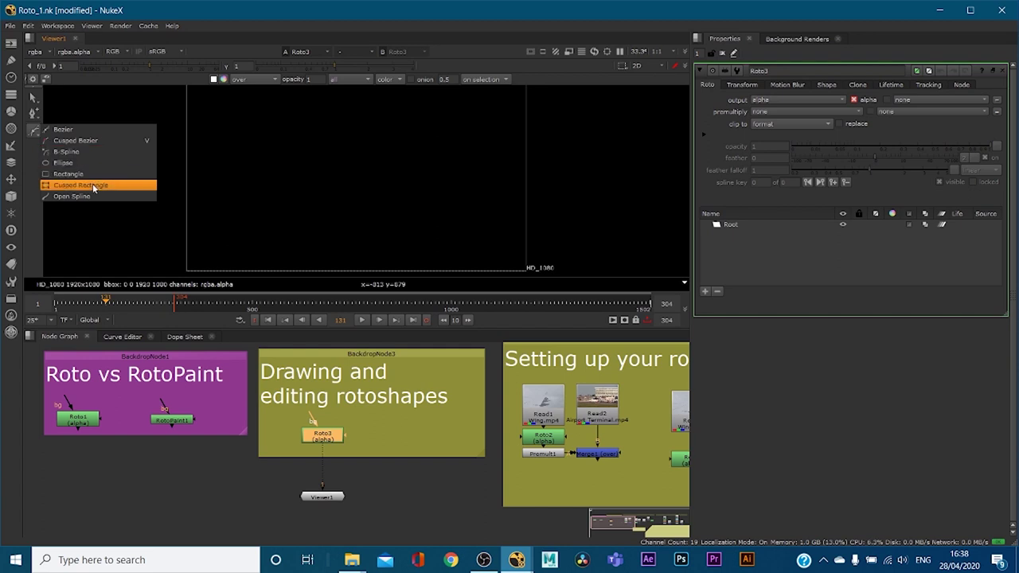
click(62, 131)
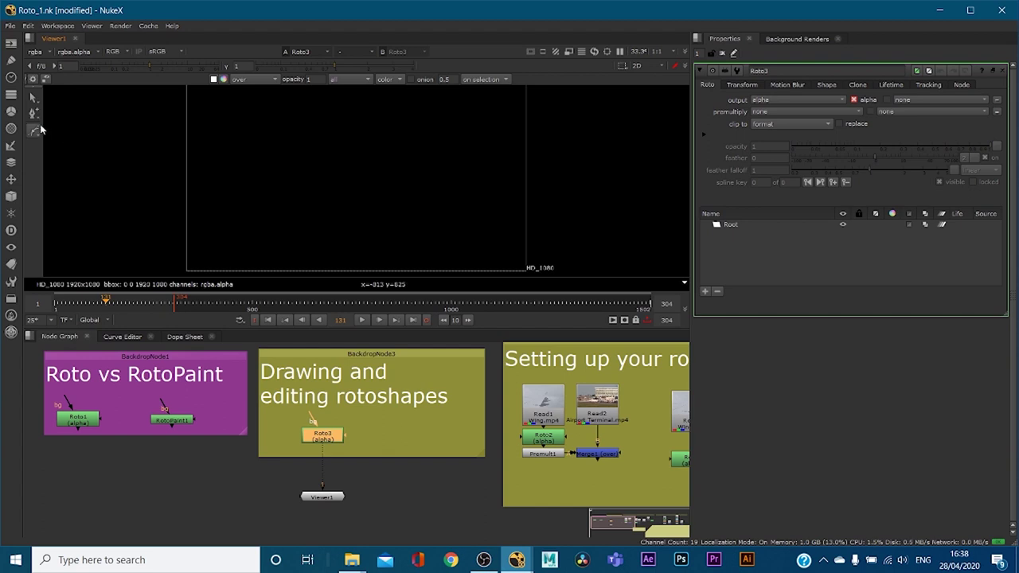
click(296, 122)
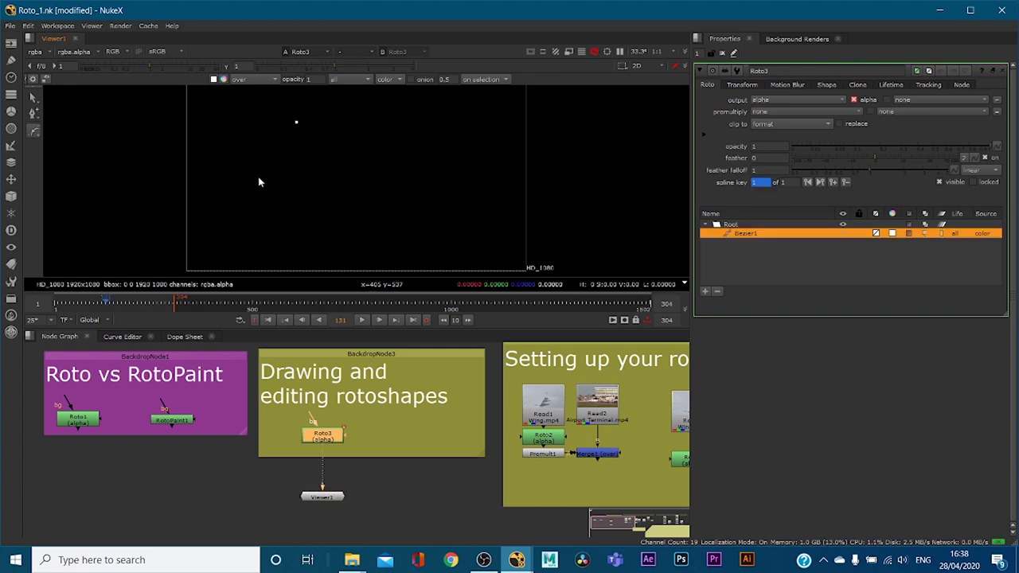
drag(252, 198, 334, 239)
drag(346, 197, 351, 252)
drag(429, 260, 455, 261)
drag(480, 224, 477, 185)
drag(473, 121, 422, 119)
drag(436, 173, 435, 204)
drag(382, 182, 377, 145)
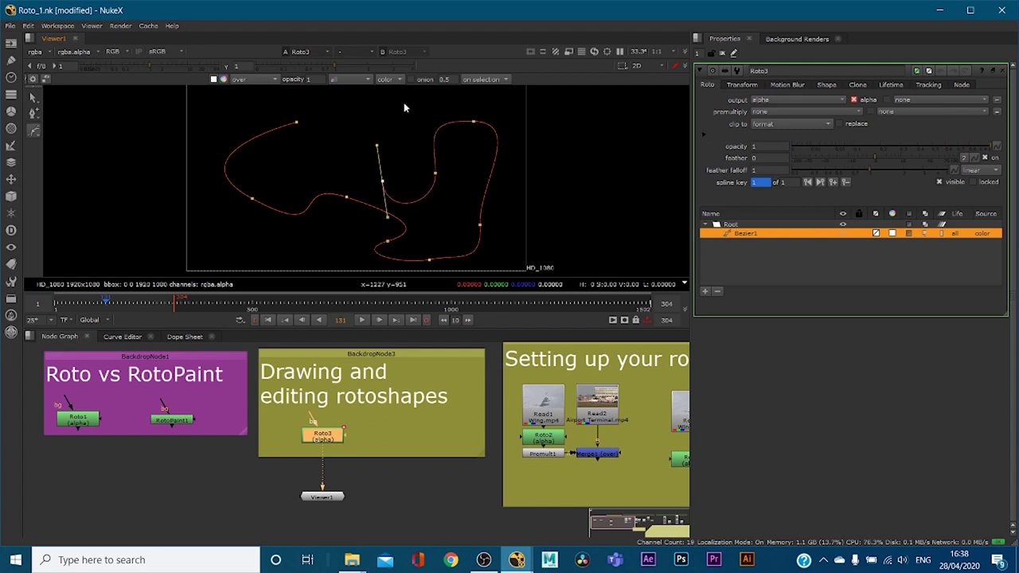
- Extend the Bezier with a mix of sharp corner points and smooth points, close it at its first point and deselect it
click(377, 108)
click(336, 144)
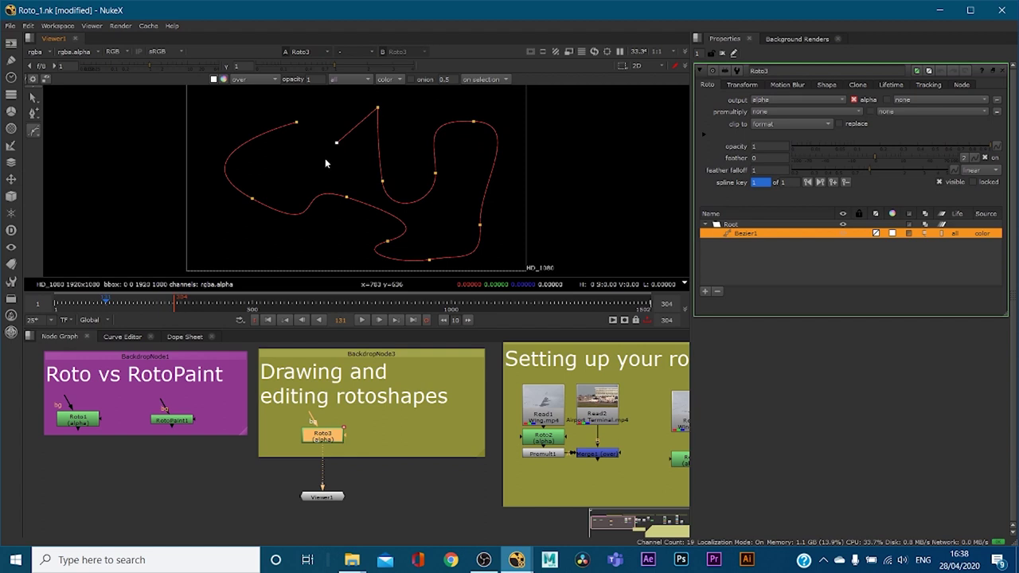
click(396, 153)
click(405, 121)
click(423, 101)
click(459, 136)
click(461, 170)
click(424, 145)
click(406, 98)
drag(396, 101, 374, 112)
drag(368, 153, 380, 164)
drag(418, 180, 421, 187)
click(375, 213)
drag(296, 171, 340, 109)
click(298, 122)
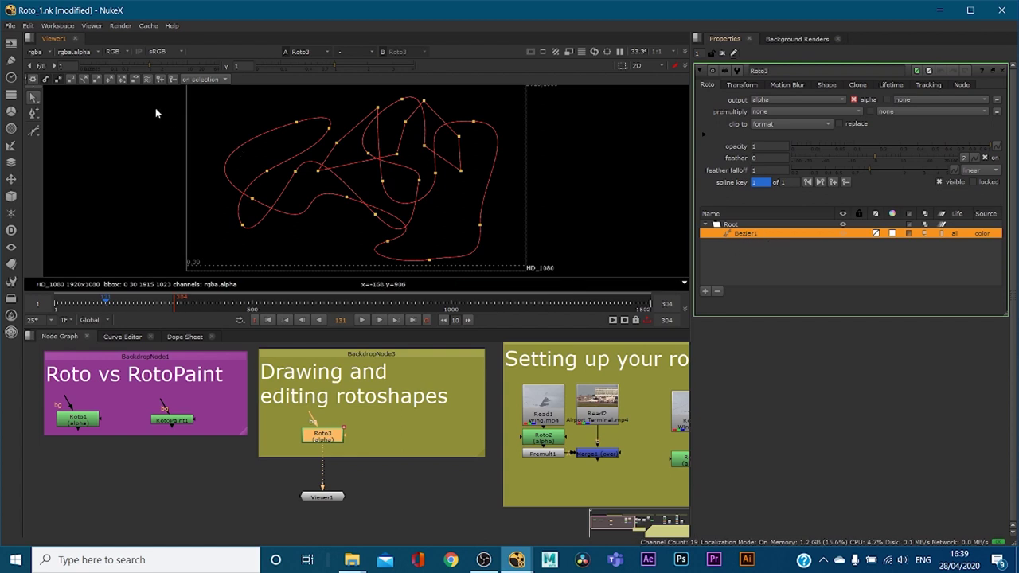
click(199, 121)
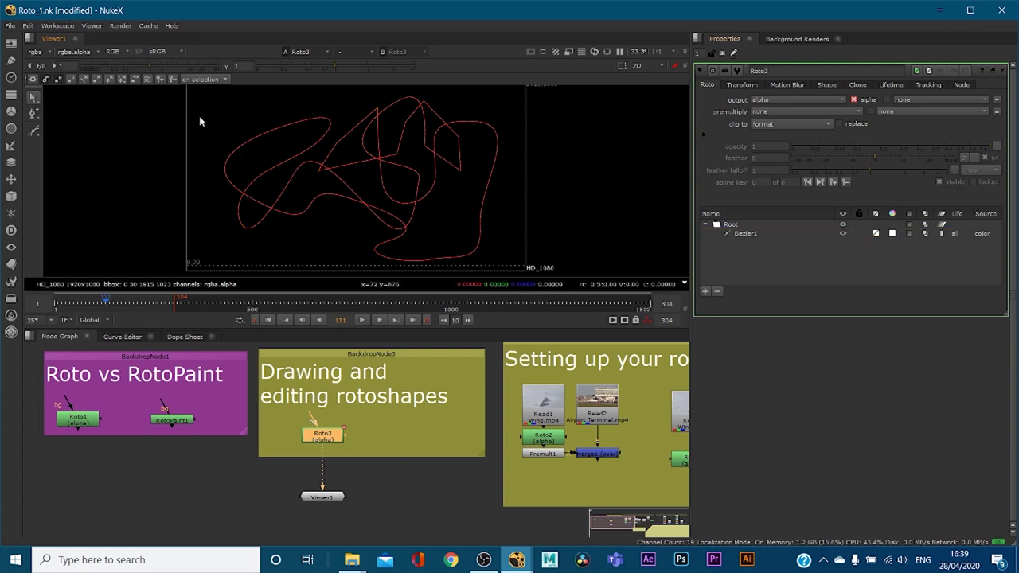
- Draw a small closed Bezier shape of five points in the upper-left corner of the frame
click(33, 132)
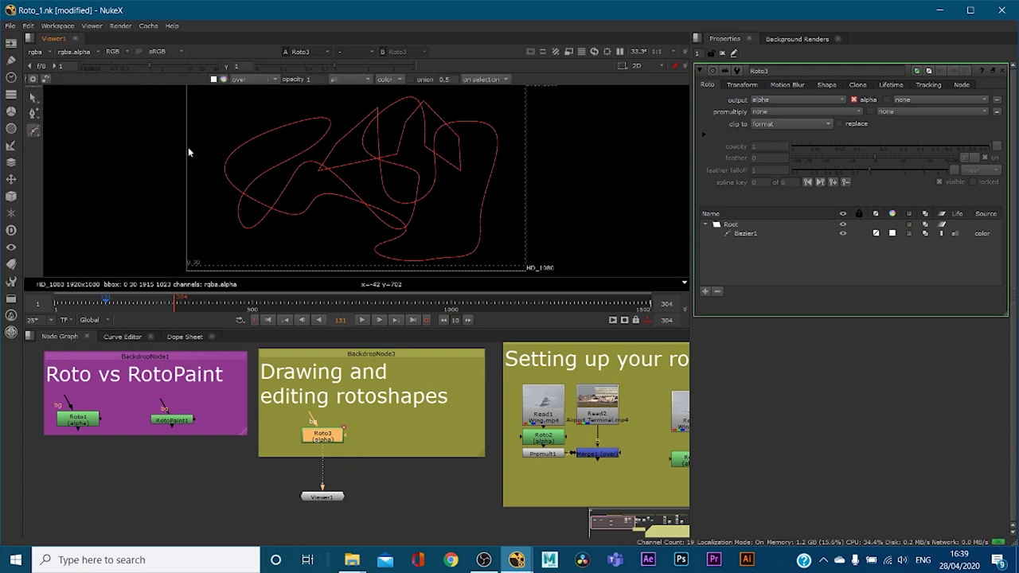
click(215, 108)
click(181, 132)
click(192, 157)
click(231, 145)
drag(254, 106, 235, 96)
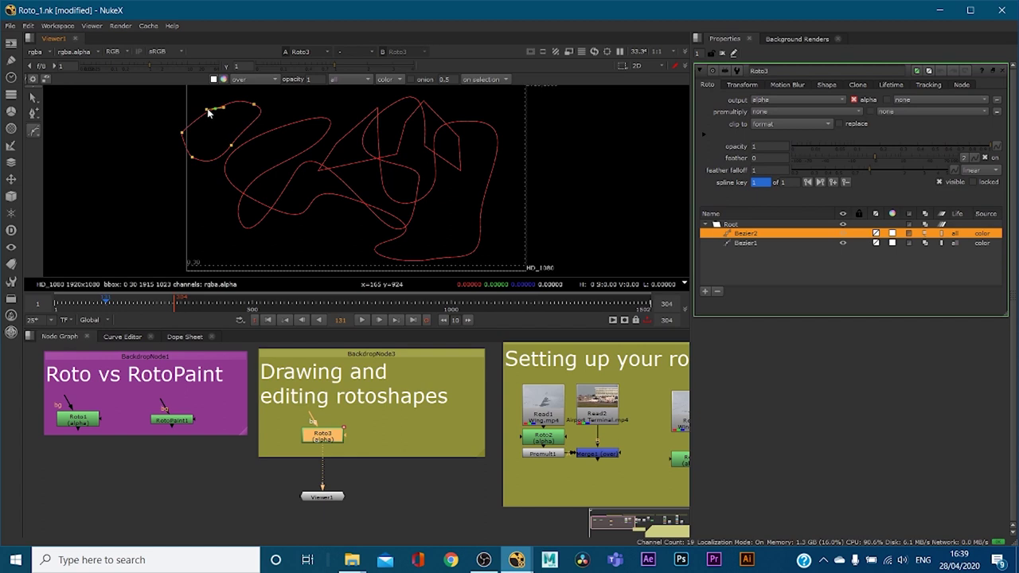
click(215, 108)
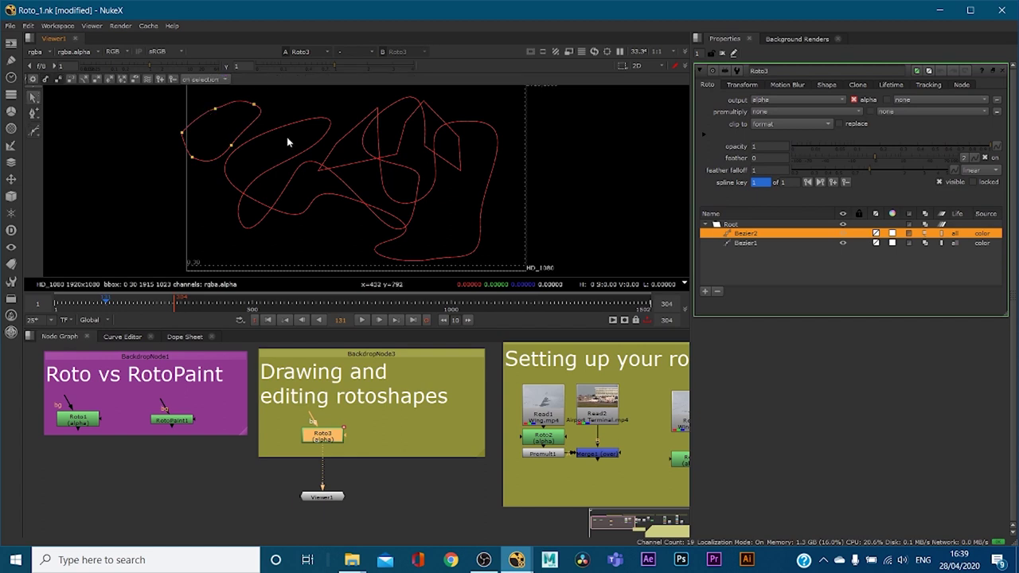
- Delete both Bezier shapes from Roto3's shape list
click(749, 243)
right_click(751, 244)
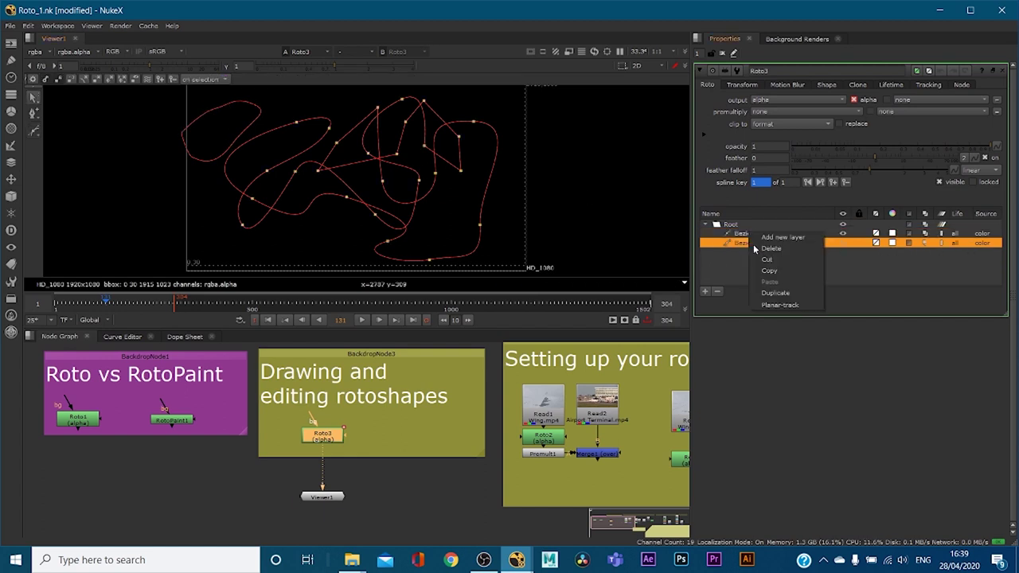
click(770, 250)
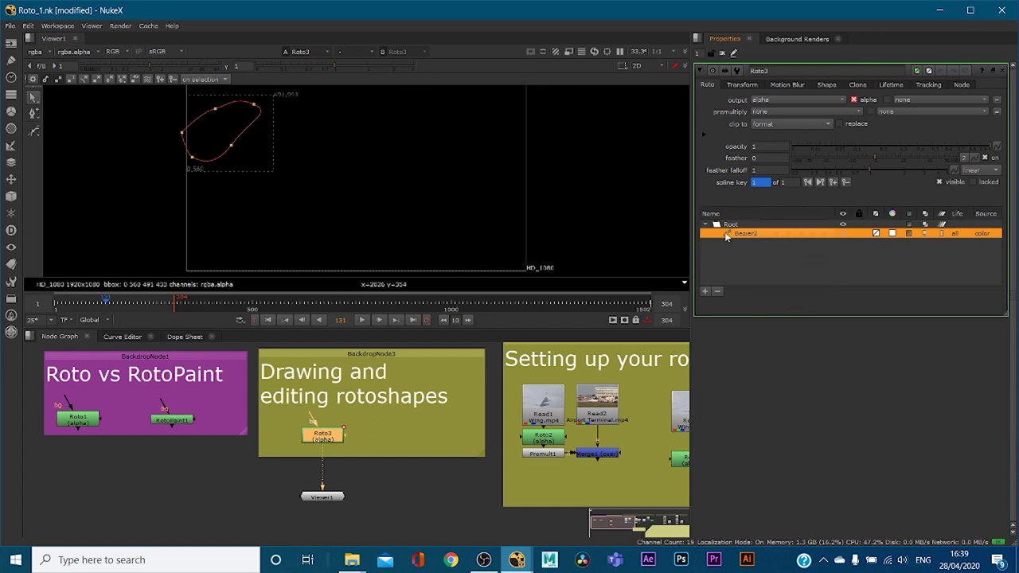
right_click(737, 233)
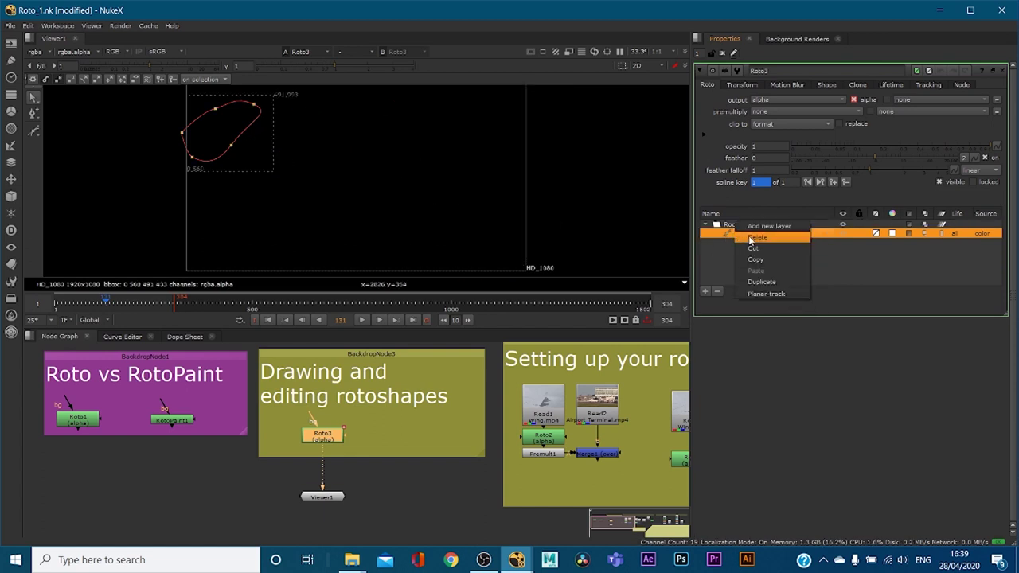
click(748, 236)
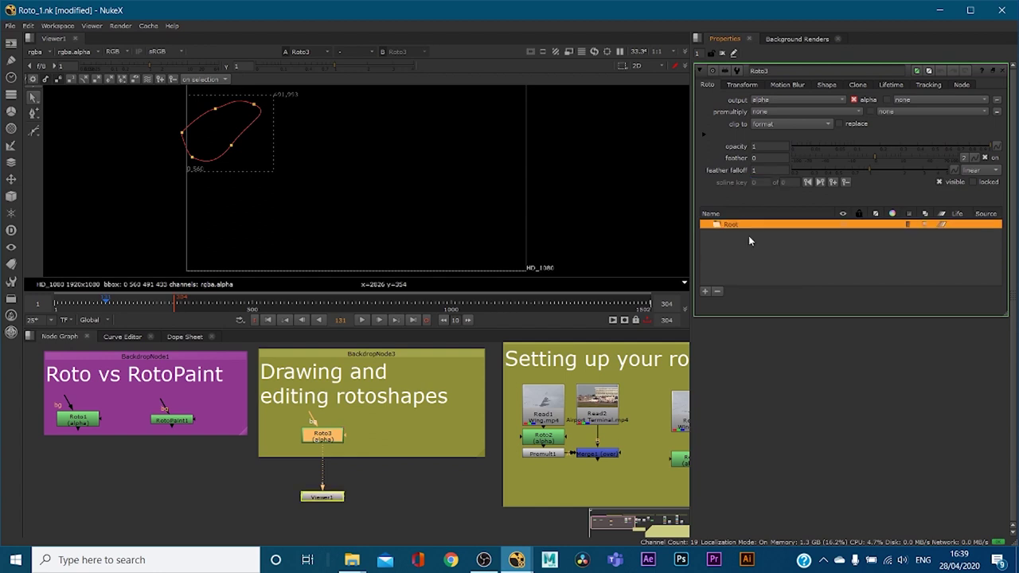
- Draw a closed five-point oval Bezier in the middle of the frame, with a bounding box about 1365 by 729 pixels
right_click(31, 132)
click(59, 131)
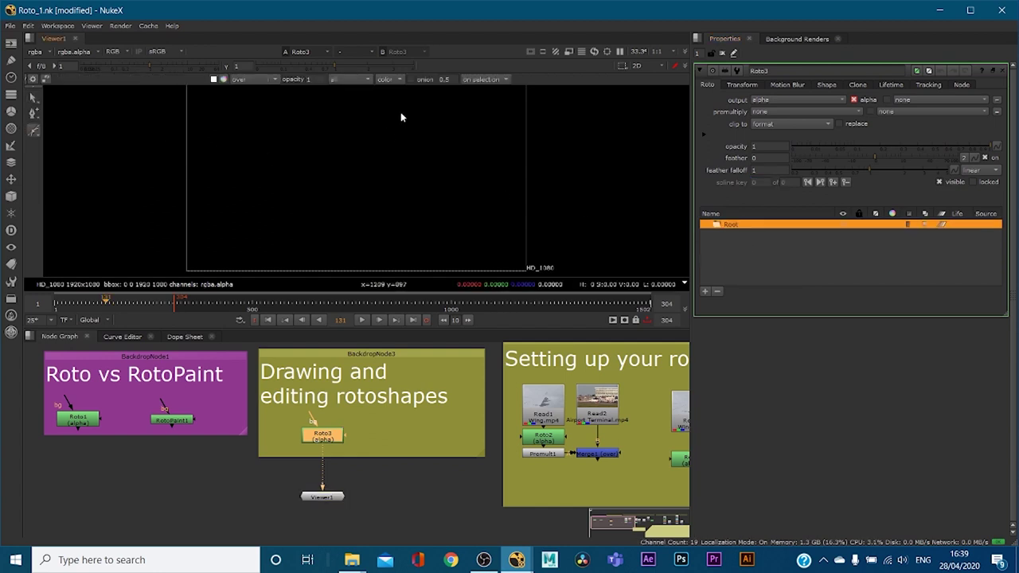
drag(400, 112, 433, 106)
drag(261, 171, 246, 216)
drag(302, 236, 332, 236)
click(446, 215)
drag(460, 149, 482, 165)
click(400, 112)
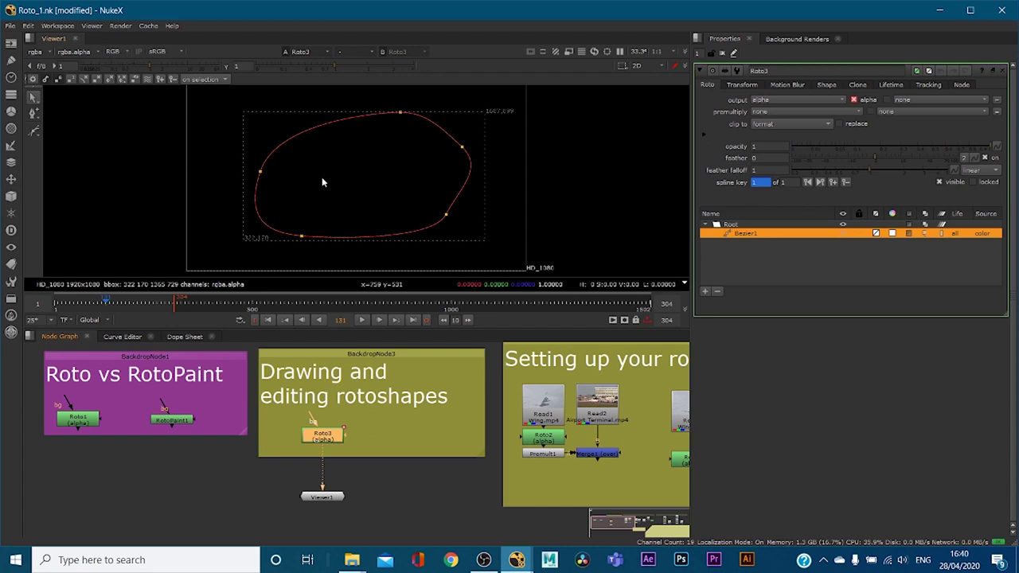
- Switch the viewer between the alpha channel and RGB to examine the Bezier shape's matte
key(a)
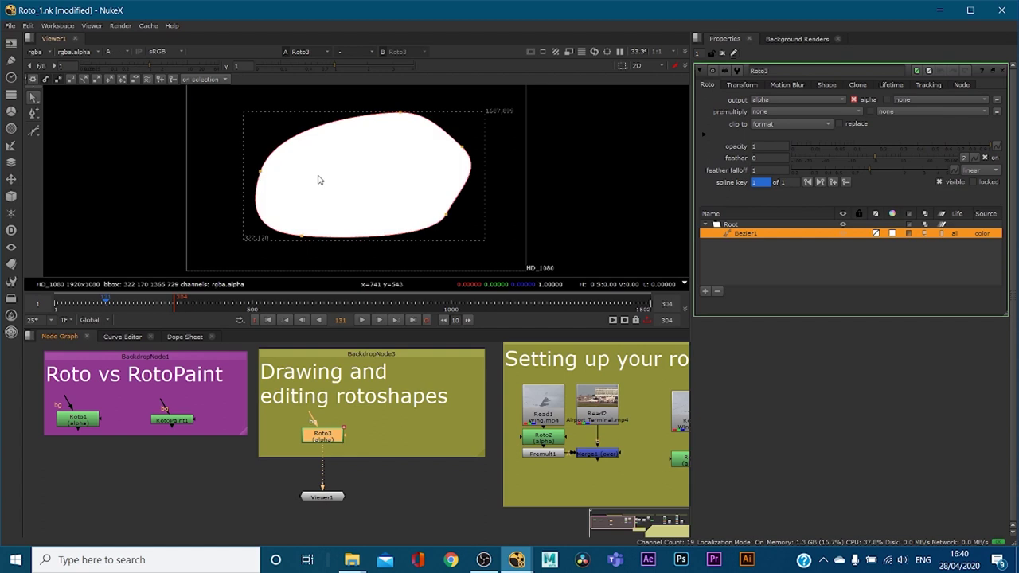
key(a)
key(a)
key(a)
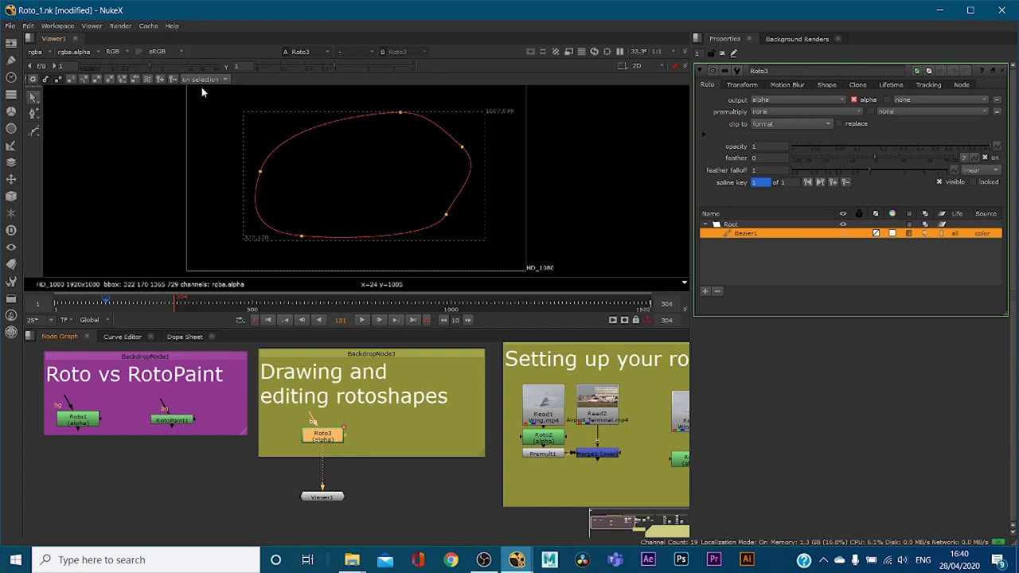
- Set Roto3's output to rgb and disable its green channel
click(775, 100)
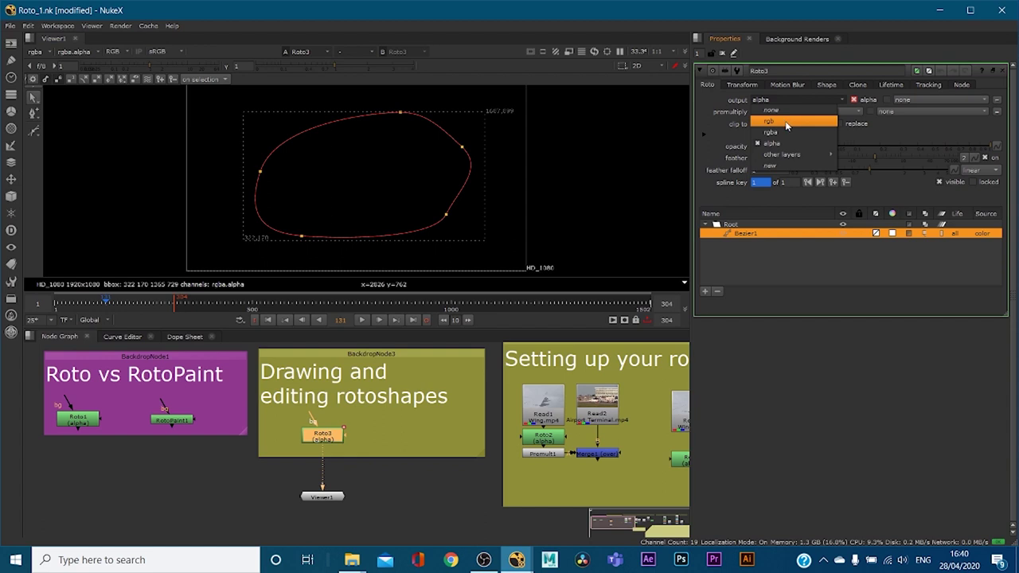
click(785, 122)
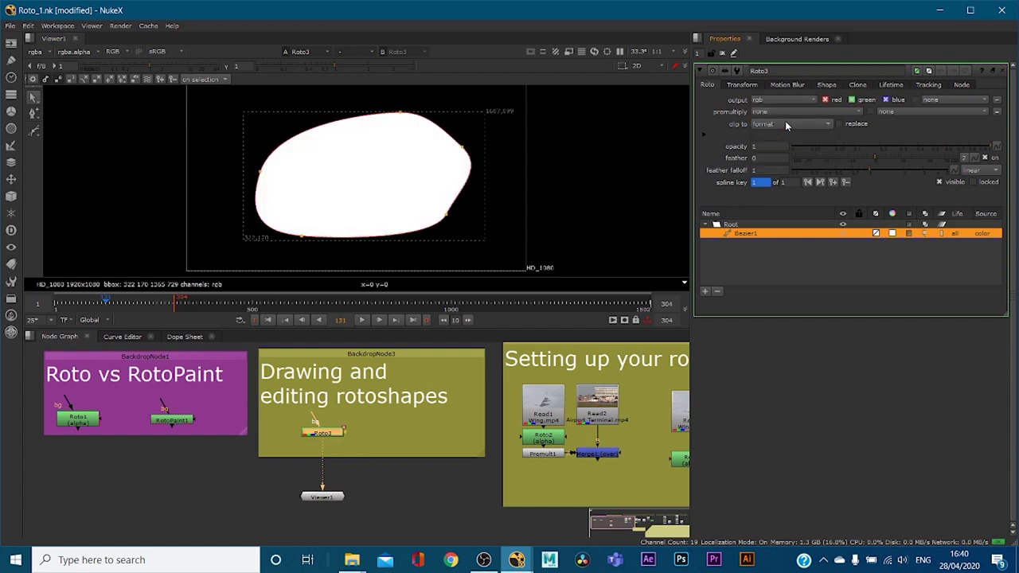
click(852, 101)
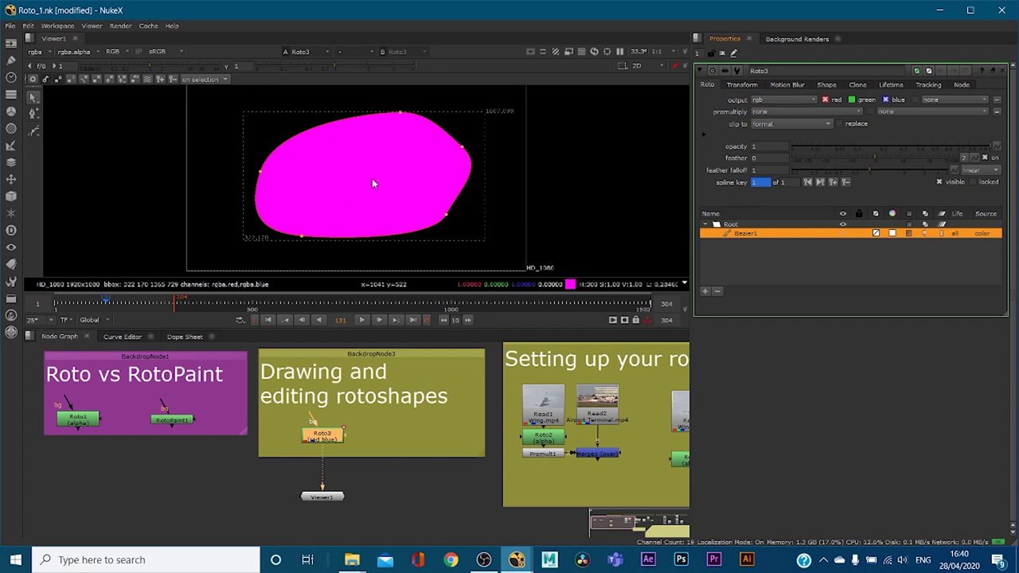
- Set Roto3's output to rgba and compare the shape in the alpha and RGB views
click(784, 99)
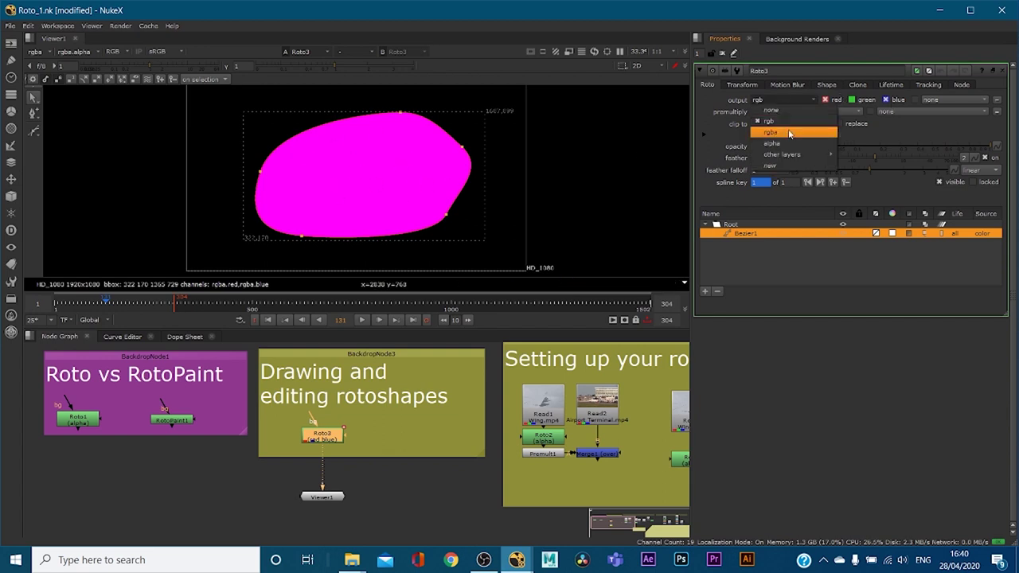
click(789, 132)
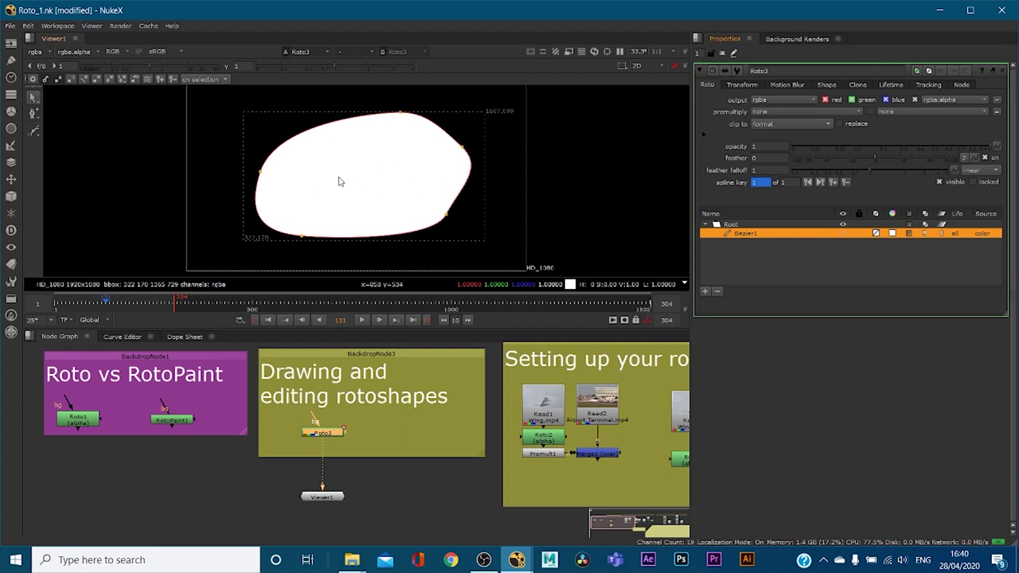
key(a)
key(a)
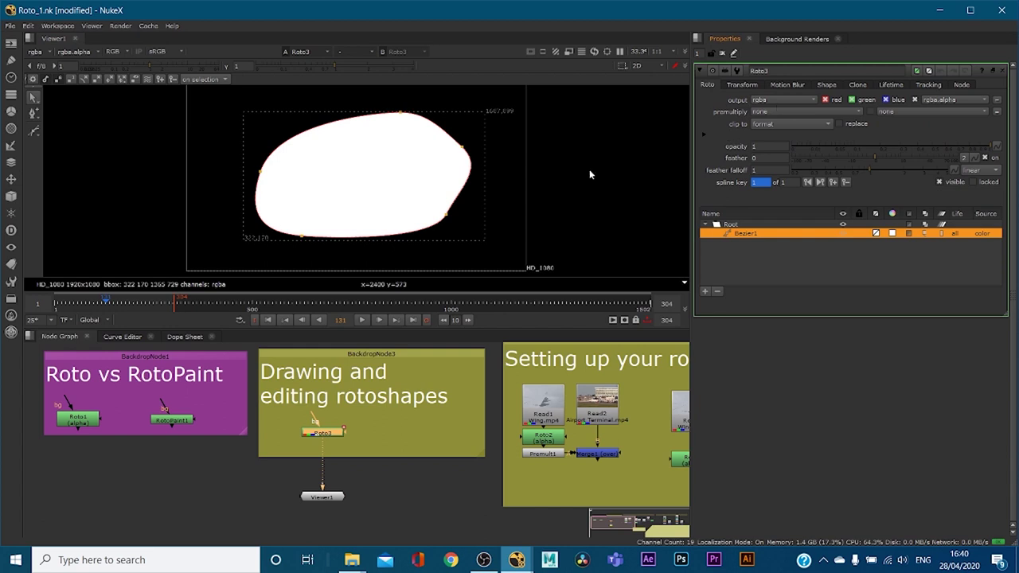
- Delete the oval Bezier shape from Roto3's shape list
right_click(760, 234)
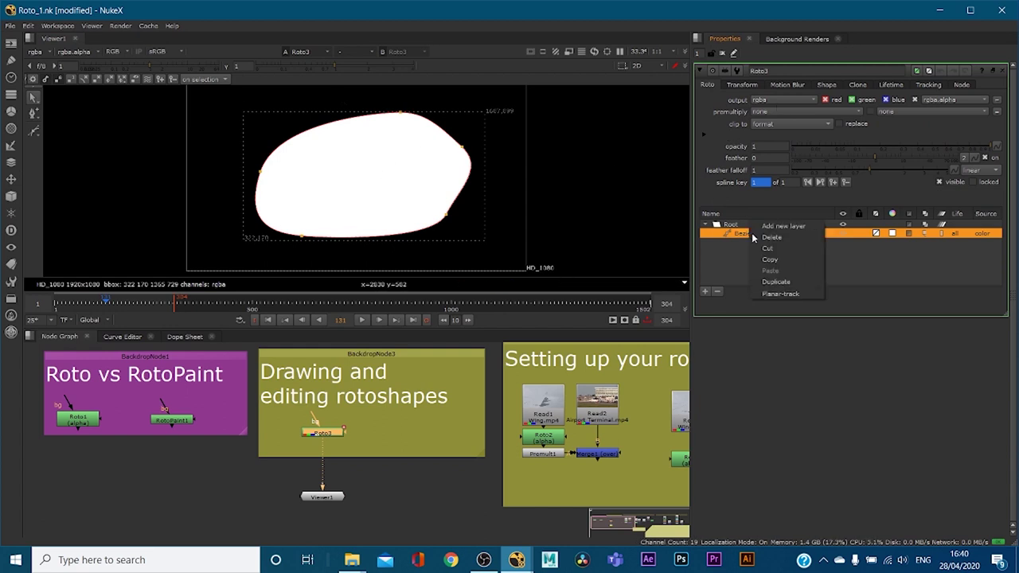
click(763, 238)
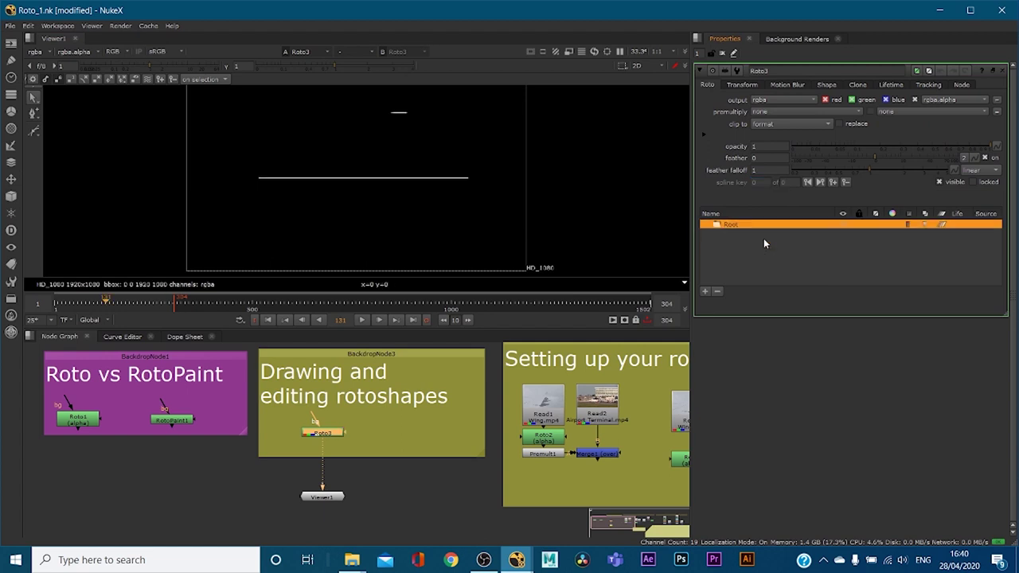
- Draw a closed, self-crossing Cusped Bezier shape across the frame, extending past its right edge
right_click(34, 131)
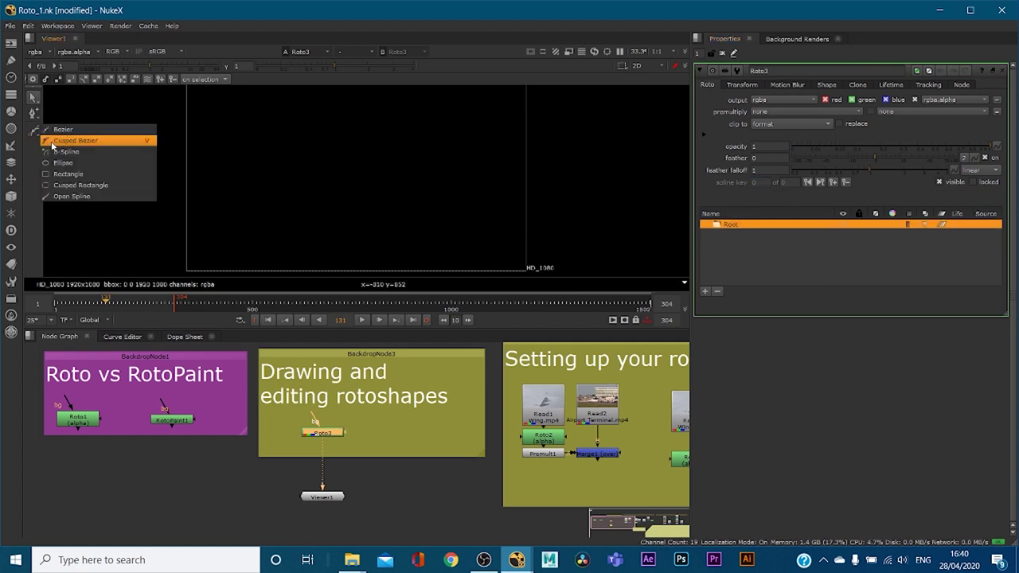
click(52, 143)
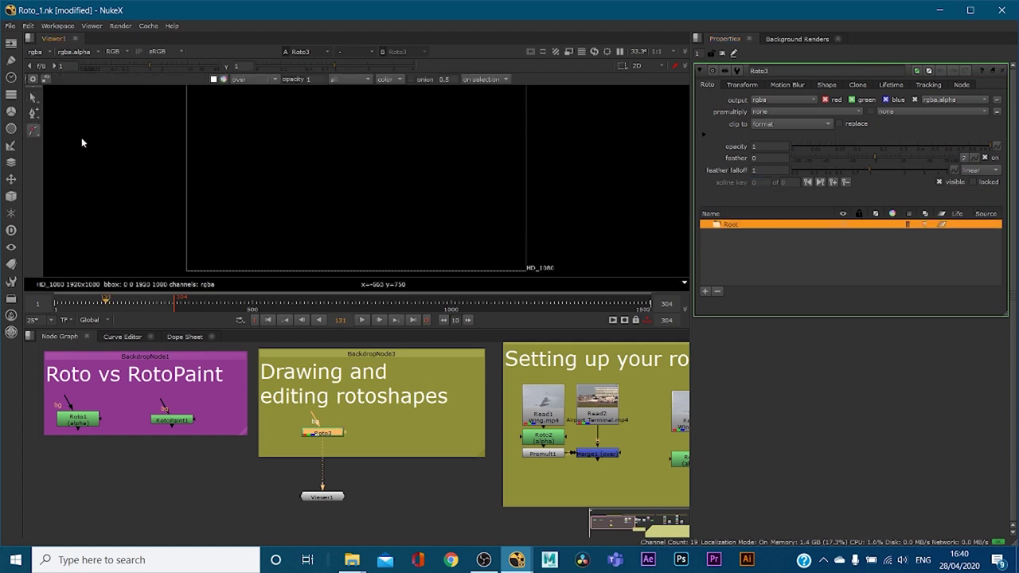
click(374, 118)
click(256, 151)
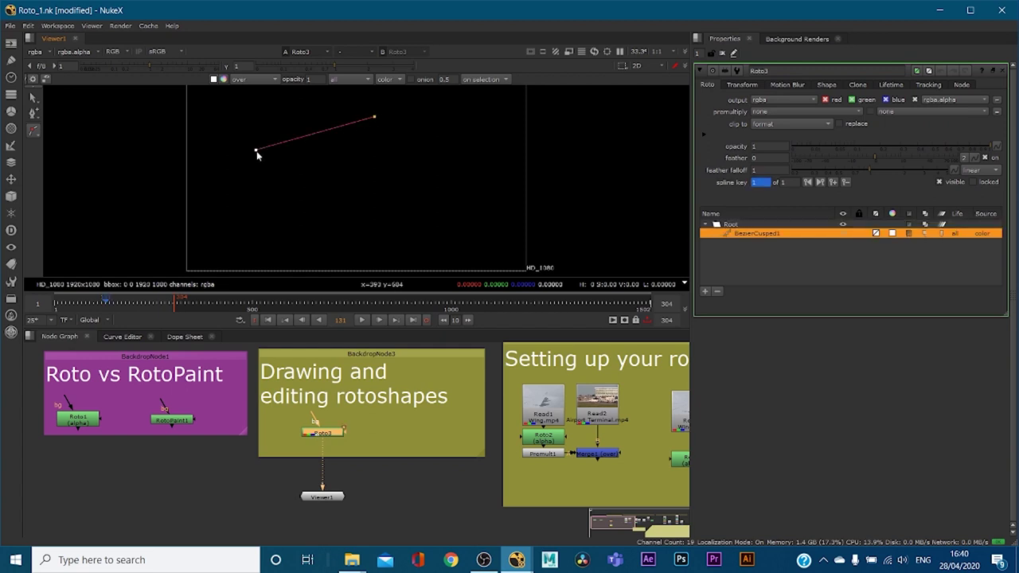
click(233, 196)
click(336, 238)
click(410, 190)
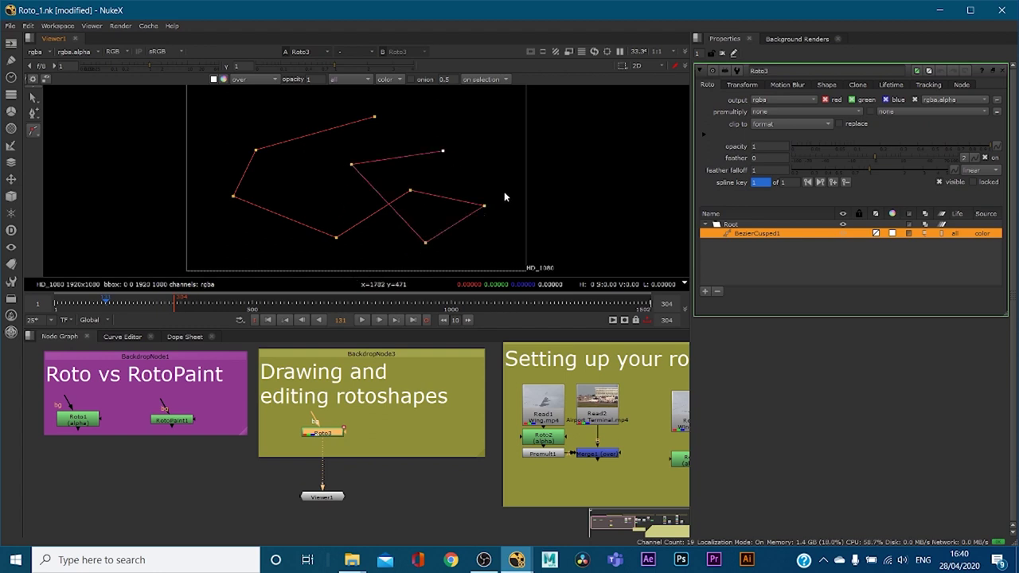
click(556, 228)
click(582, 148)
click(489, 104)
click(422, 125)
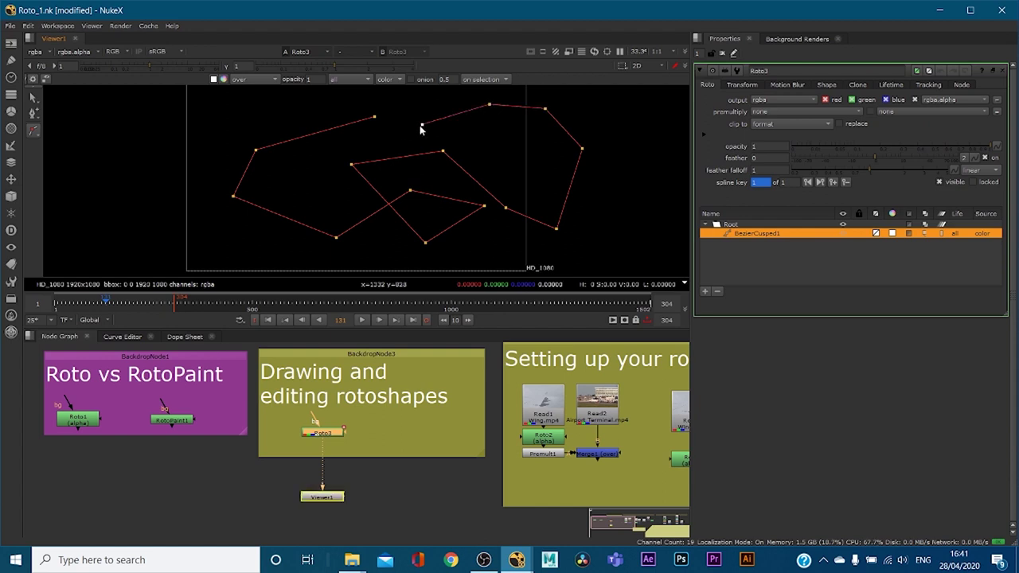
click(374, 118)
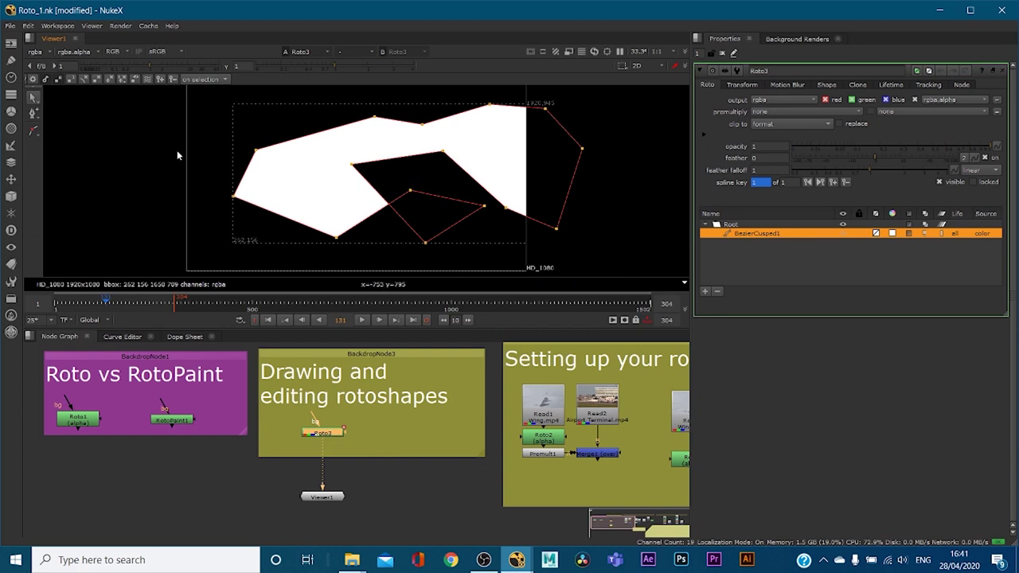
- Draw a closed, rounded Bezier shape overlapping the left end of the cusped shape
right_click(36, 132)
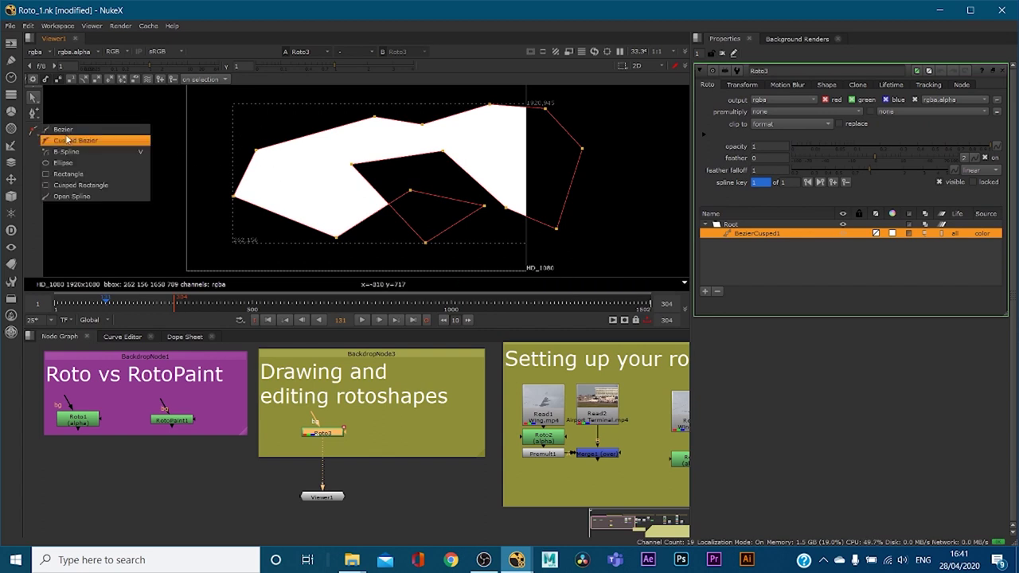
click(76, 133)
drag(259, 117, 237, 118)
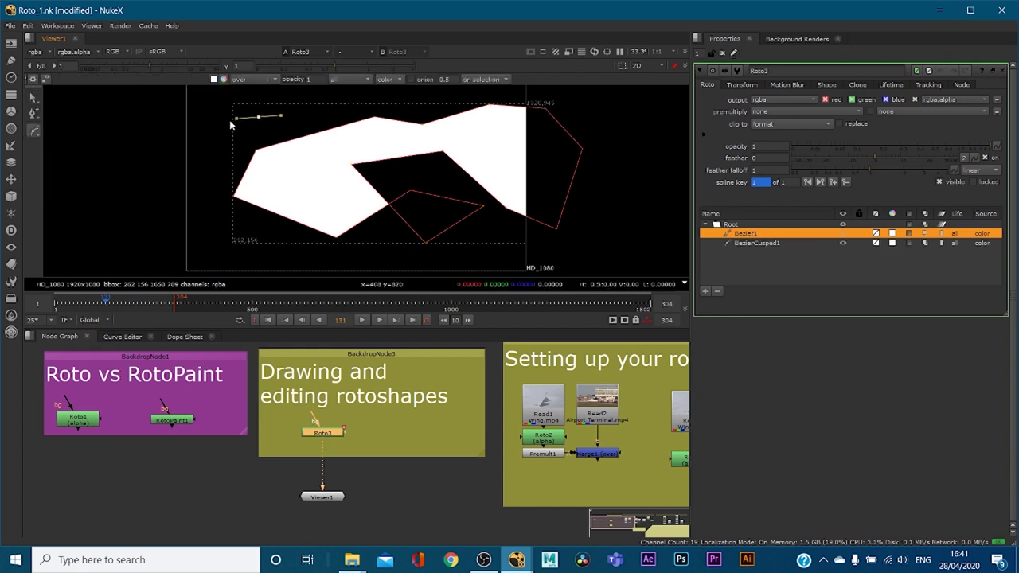
drag(262, 194, 287, 161)
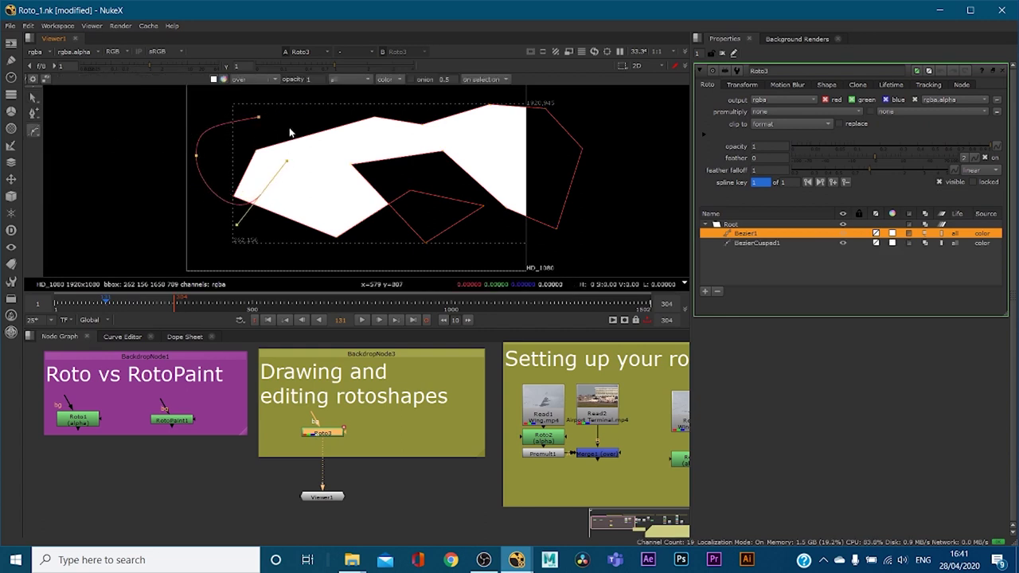
click(256, 118)
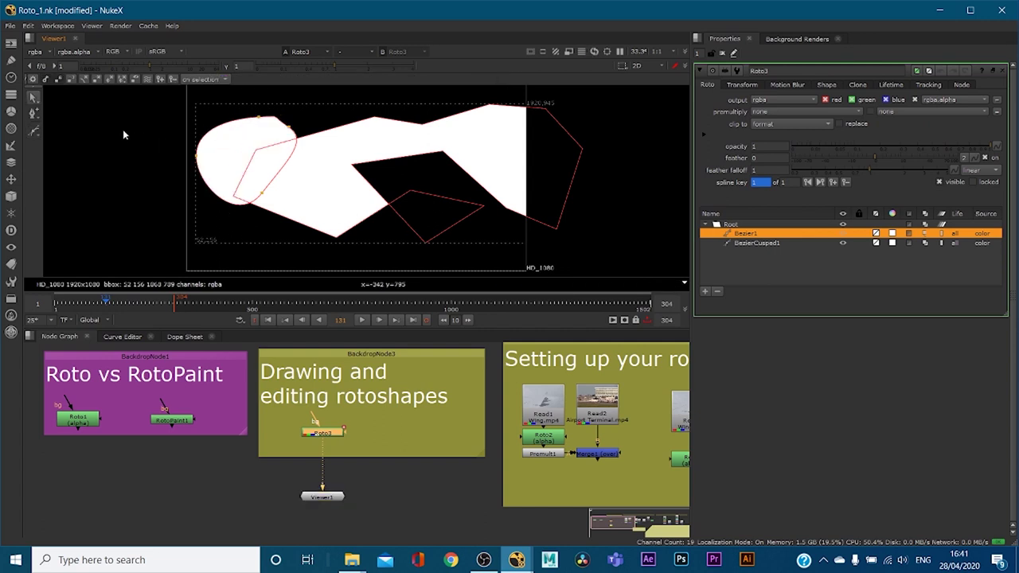
- Draw a closed six-point Cusped Bezier shape over the upper middle of the two existing shapes
drag(23, 136, 39, 138)
click(49, 135)
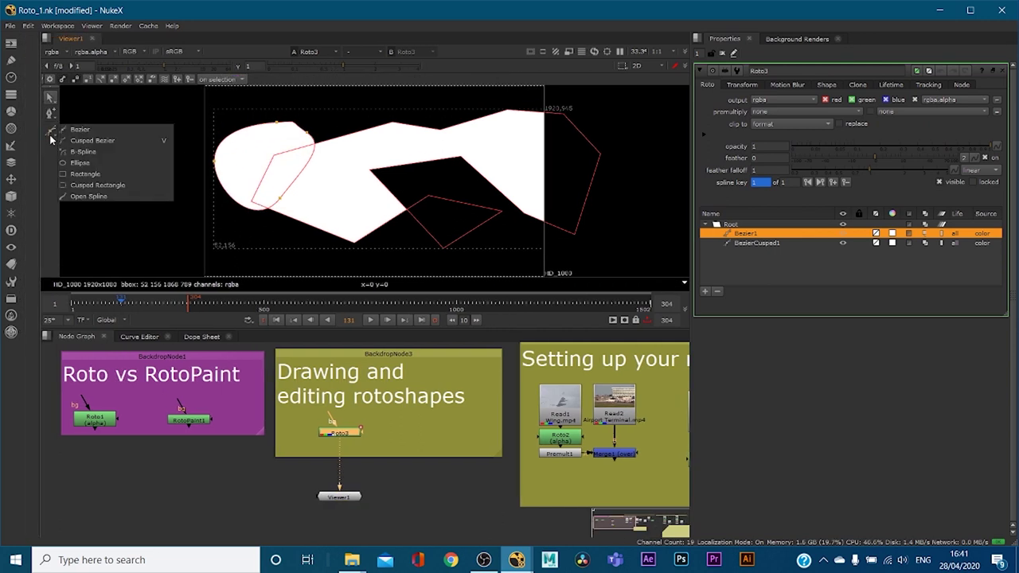
click(72, 151)
click(374, 103)
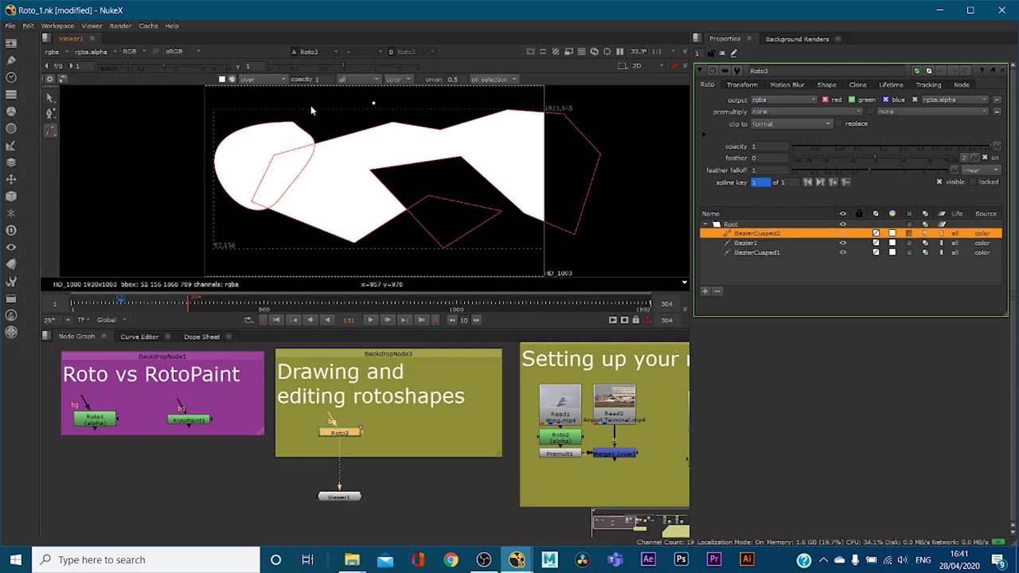
click(285, 140)
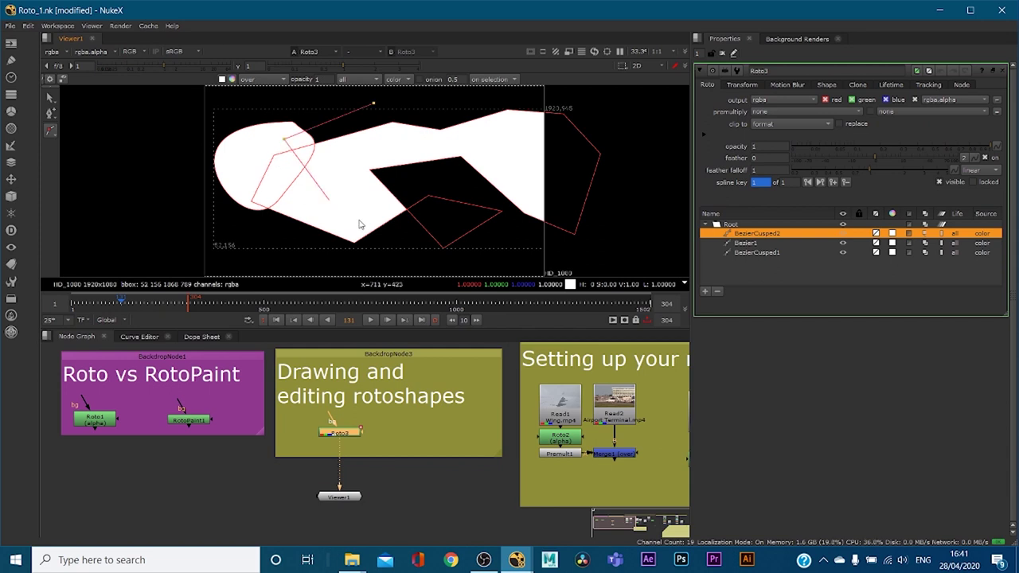
click(398, 185)
click(430, 107)
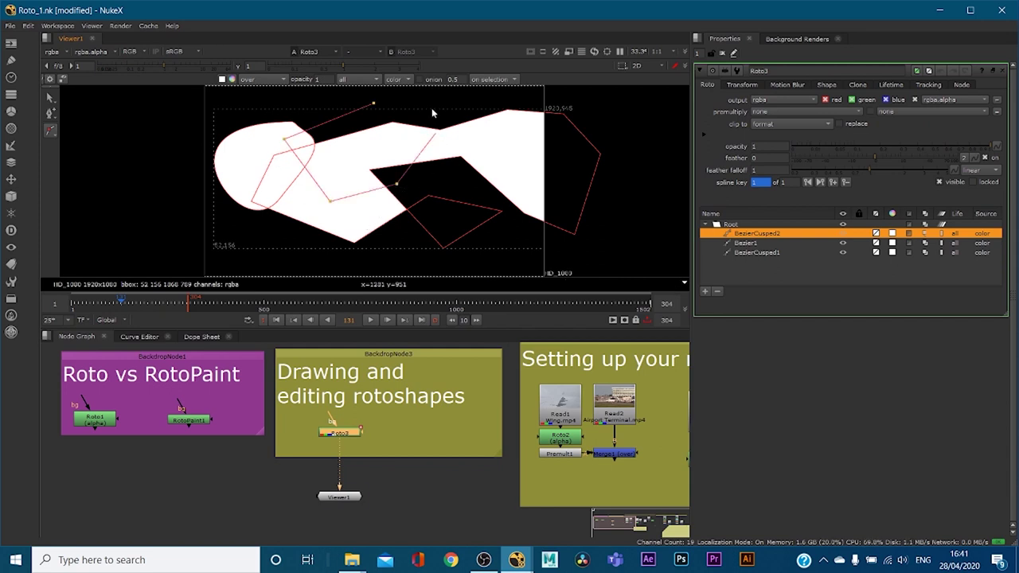
key(Return)
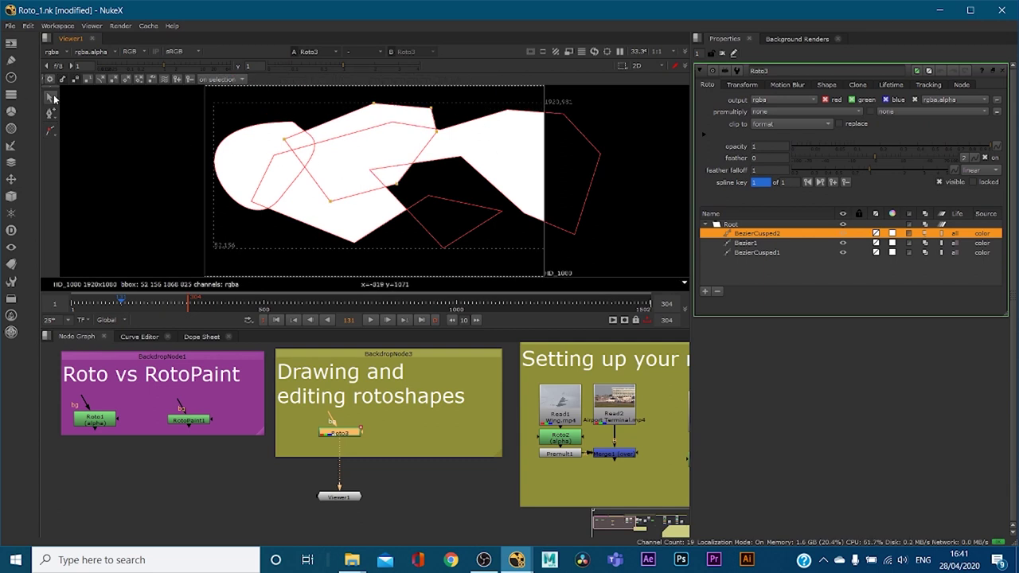
- Smooth the top point of the six-point cusped shape and lengthen its tangent handles
right_click(375, 104)
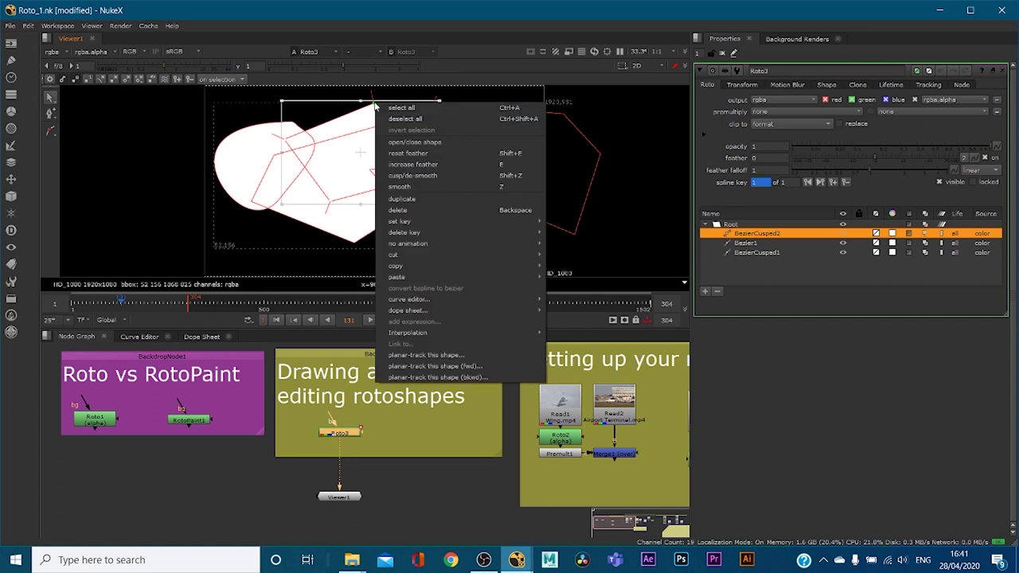
click(419, 175)
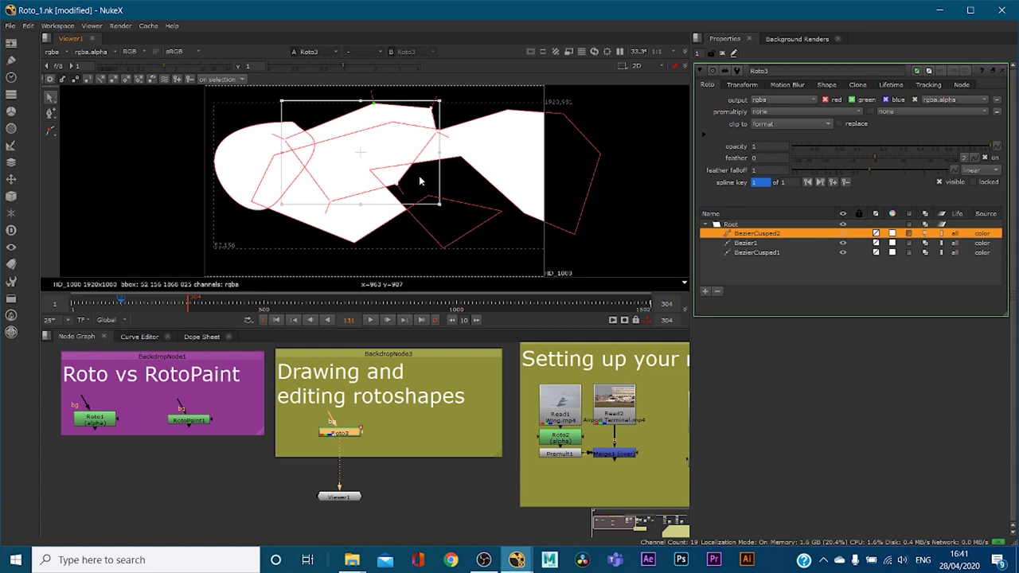
click(270, 94)
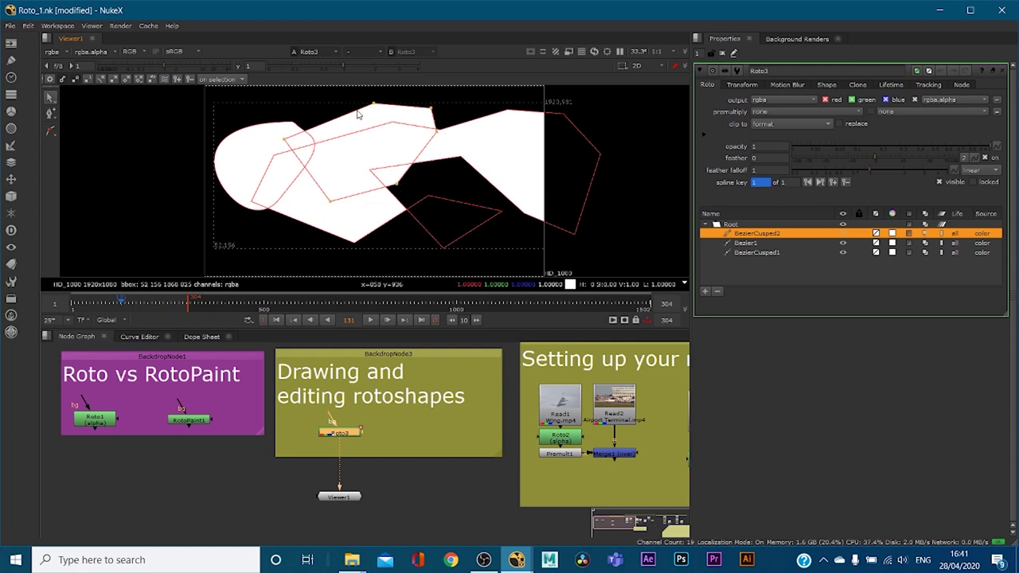
key(z)
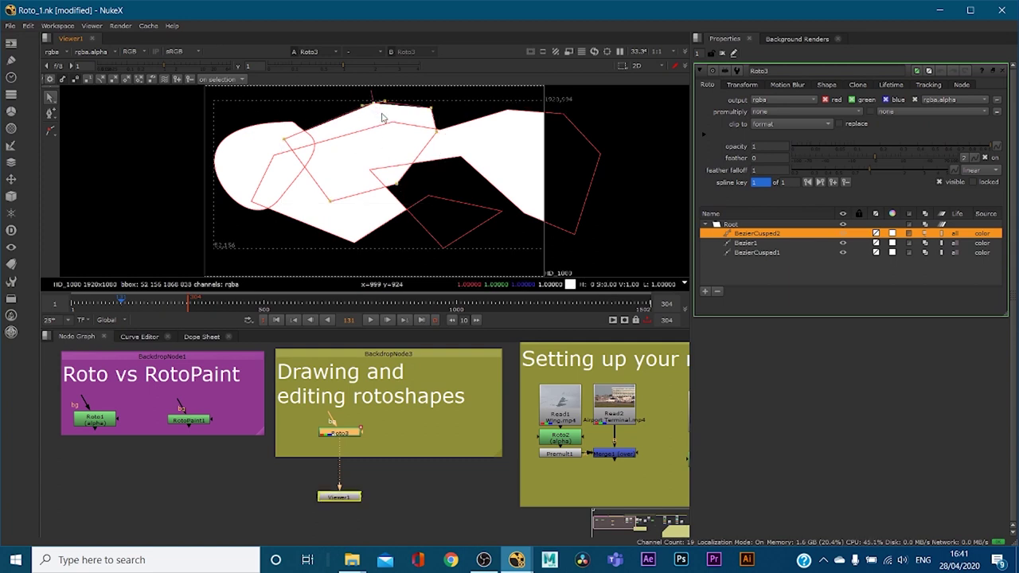
drag(363, 106, 402, 102)
- Smooth the lower-left bottom point of the large cusped shape and widen its tangent handles
click(517, 211)
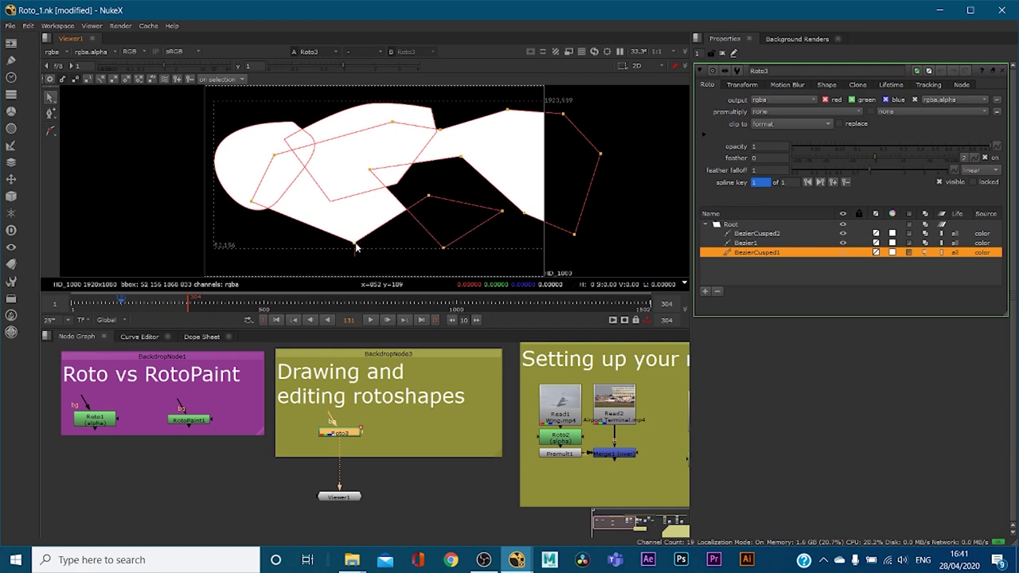
key(z)
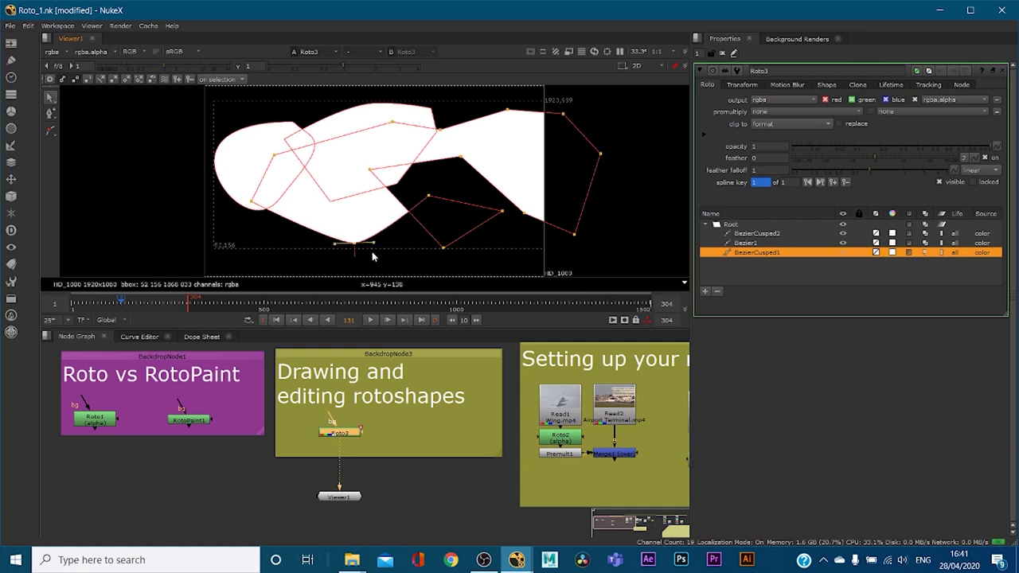
drag(335, 243, 305, 246)
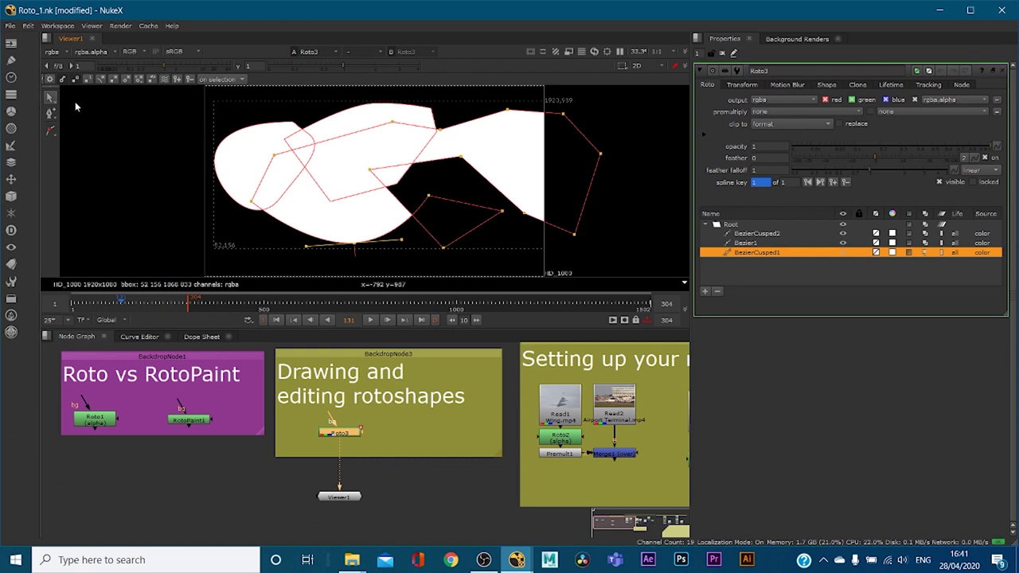
- Delete all three Bezier shapes from Roto3's shape list
right_click(757, 253)
click(764, 258)
right_click(741, 246)
click(751, 246)
right_click(753, 239)
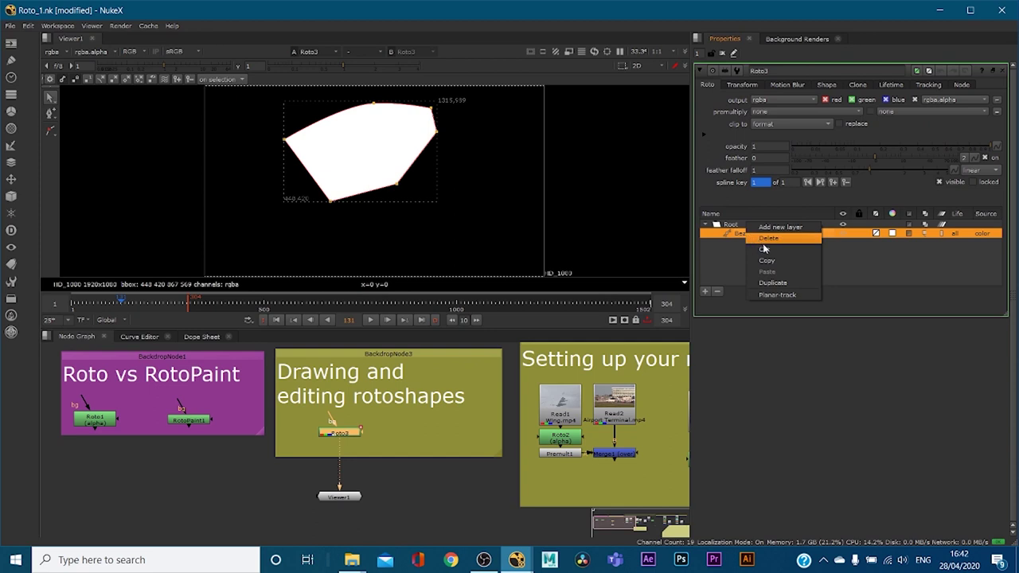
click(755, 245)
- Draw a closed six-point Cusped Bezier polygon left of the frame's centre
click(49, 130)
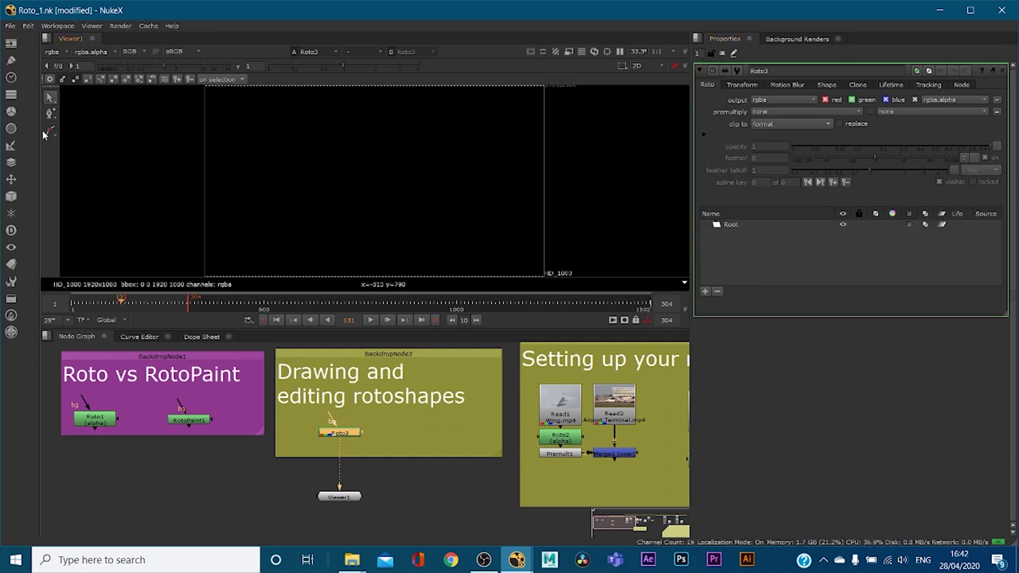
click(265, 144)
click(252, 190)
click(331, 226)
click(434, 194)
click(428, 151)
click(341, 135)
click(266, 146)
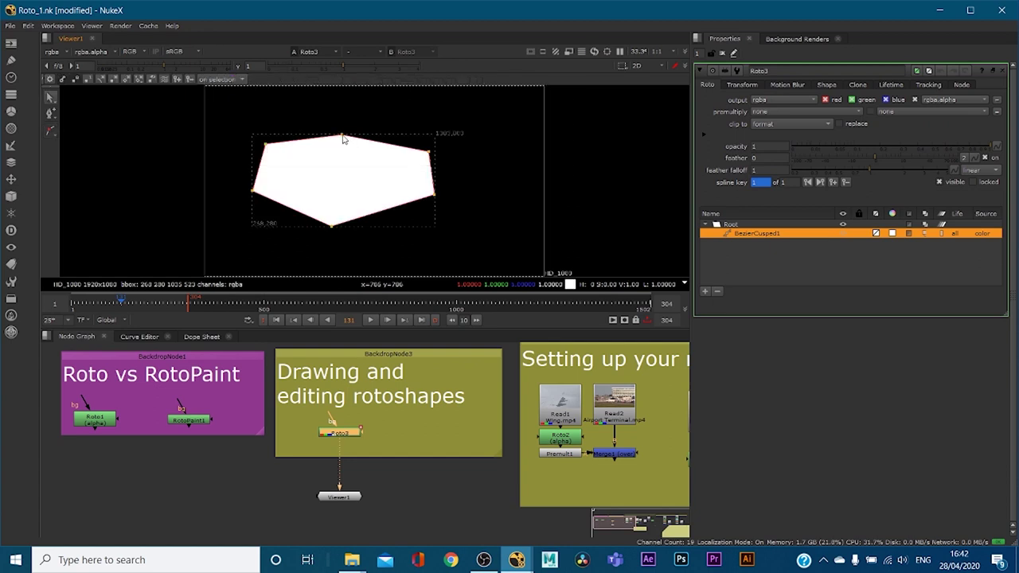
- Select all points of the six-point polygon and delete the shape
drag(318, 118, 368, 86)
drag(223, 103, 495, 261)
key(Delete)
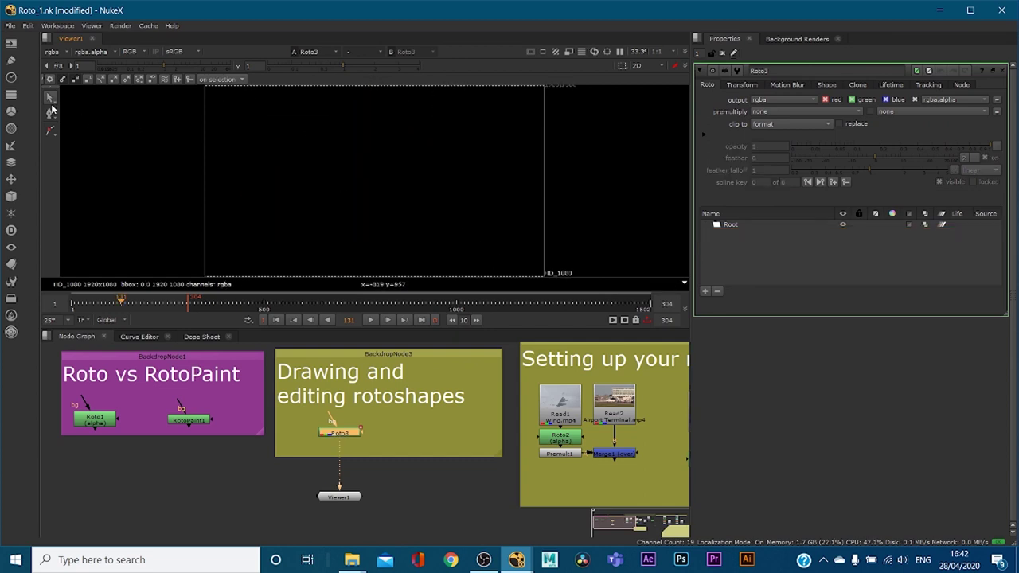
- Draw a closed, winding B-Spline shape from the frame's upper-left area to its right edge and back
click(51, 130)
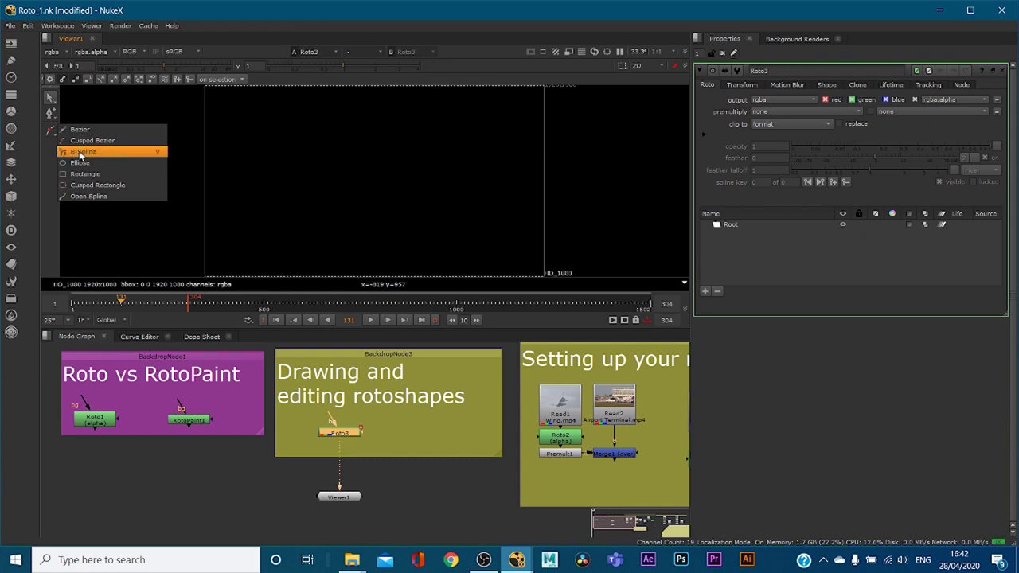
click(79, 153)
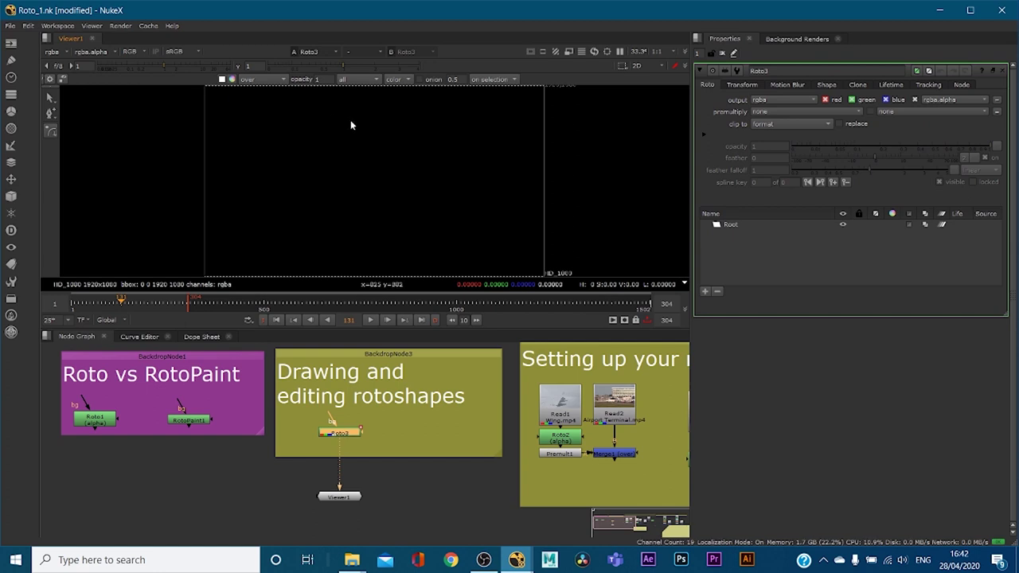
click(314, 121)
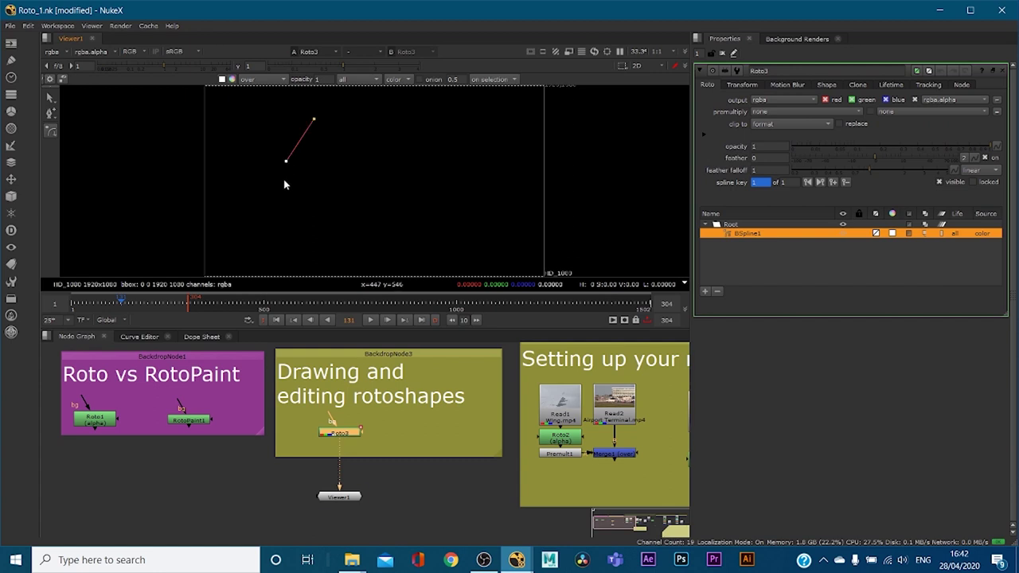
click(329, 205)
click(419, 197)
click(440, 150)
click(492, 153)
click(476, 229)
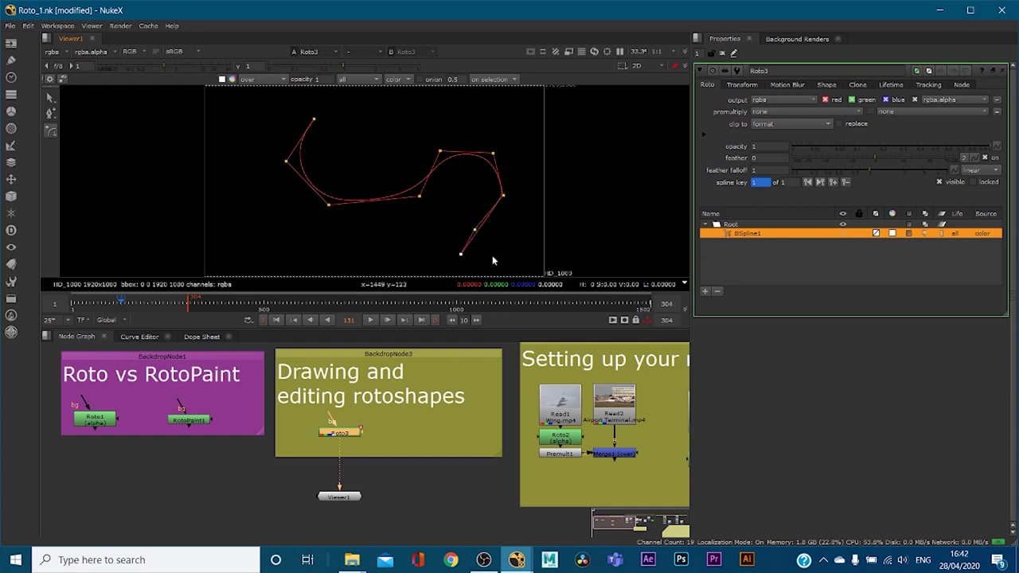
click(545, 253)
click(536, 131)
click(492, 101)
click(412, 106)
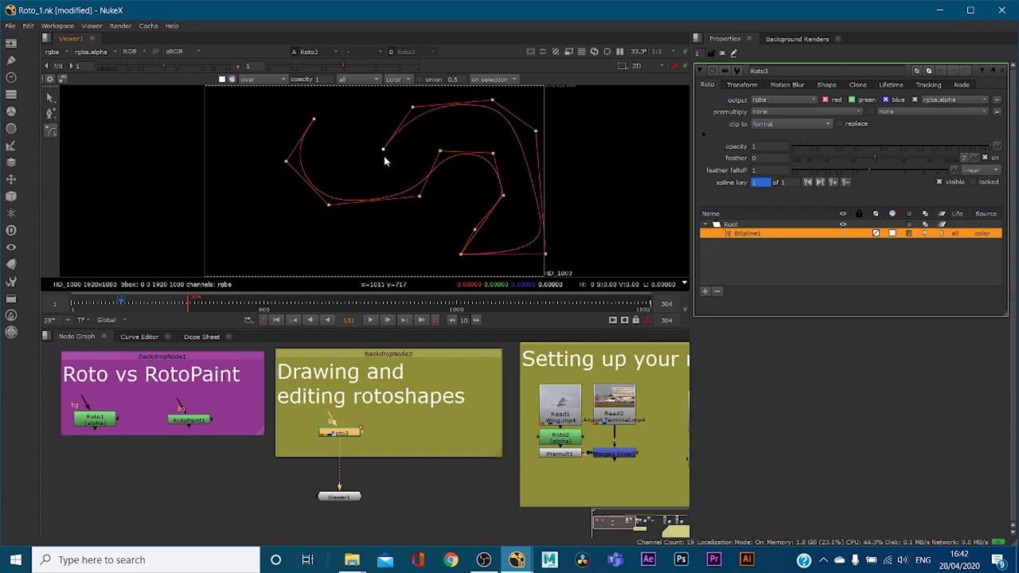
click(383, 149)
click(313, 121)
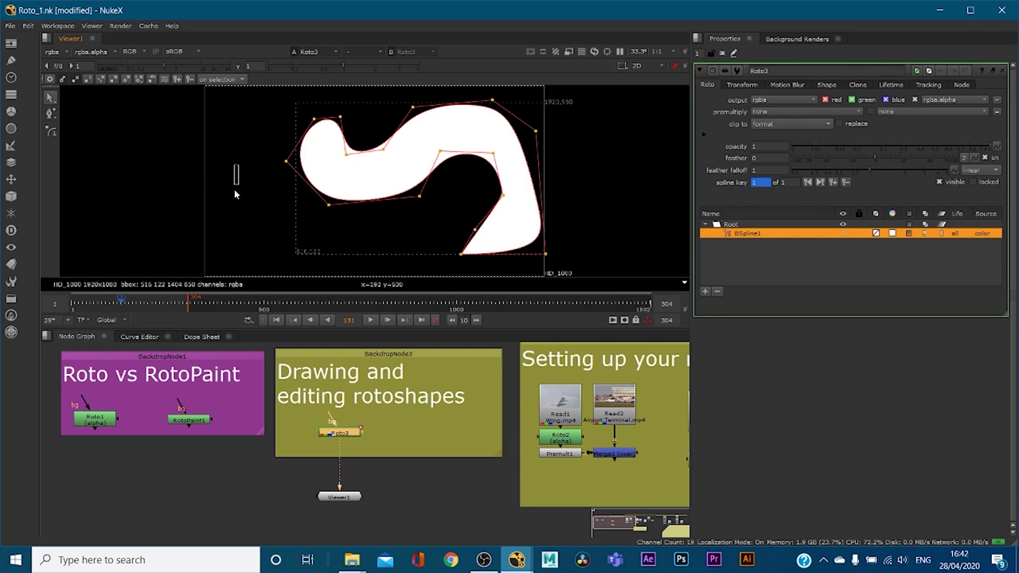
- Draw a second, closed six-point B-Spline shape in the frame's lower-left area, beside the winding shape
click(221, 175)
click(50, 130)
click(242, 156)
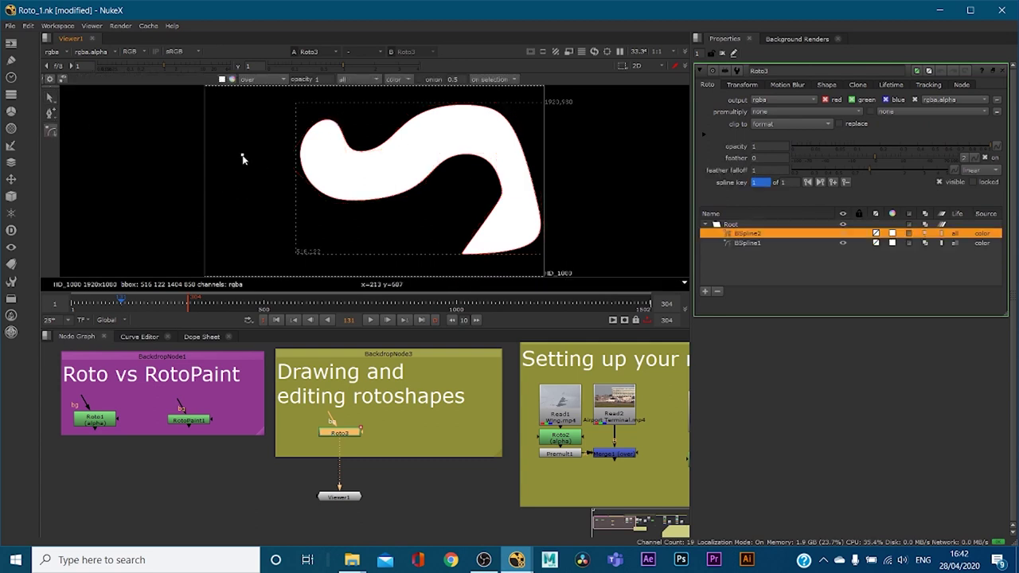
click(233, 222)
click(281, 242)
click(328, 234)
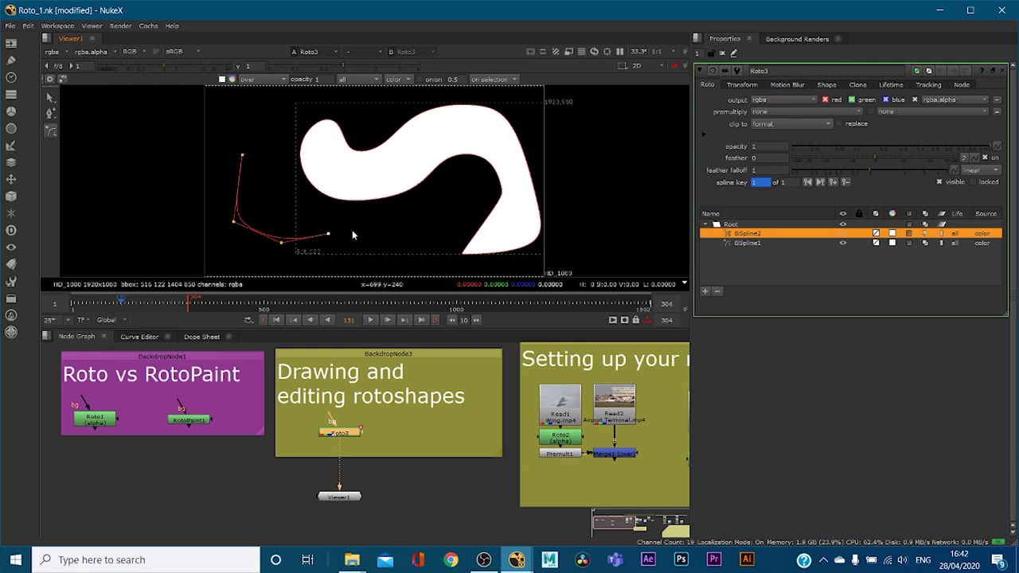
click(383, 218)
click(290, 173)
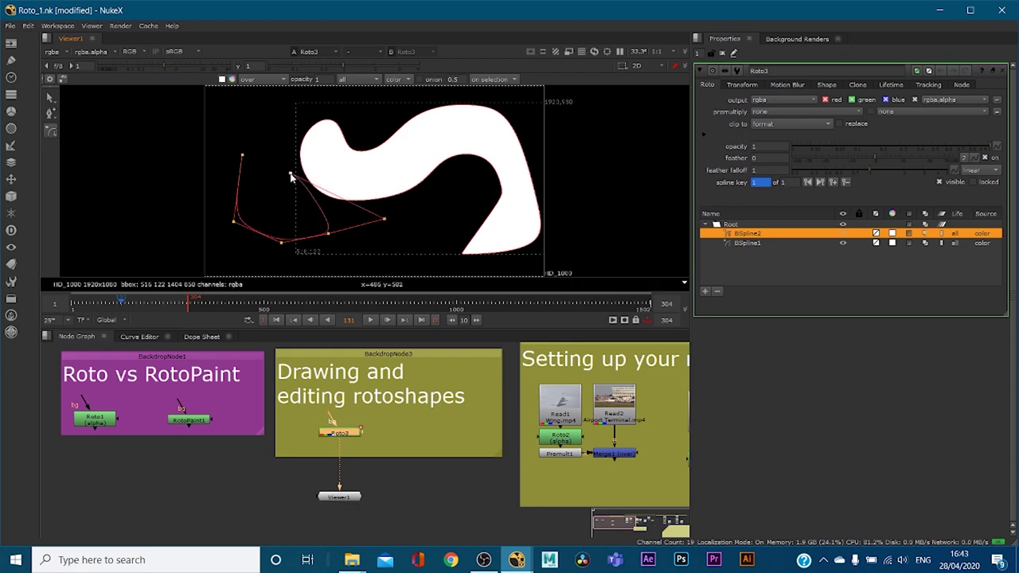
click(243, 156)
- Adjust a point of the small B-Spline, then select all of its points and delete the shape
mouse_move(384, 221)
mouse_down()
mouse_move(348, 216)
mouse_move(375, 211)
mouse_up()
drag(241, 156, 385, 270)
key(Delete)
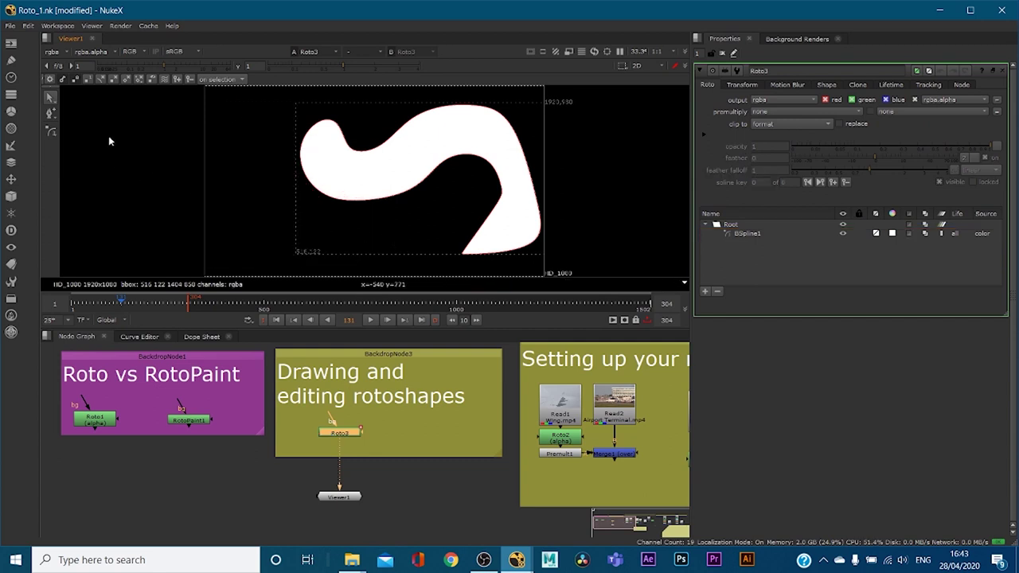
- Draw a Rectangle shape in the frame's lower-left area and pull its upper-left corner inward to bend the adjoining edges
right_click(51, 130)
click(88, 174)
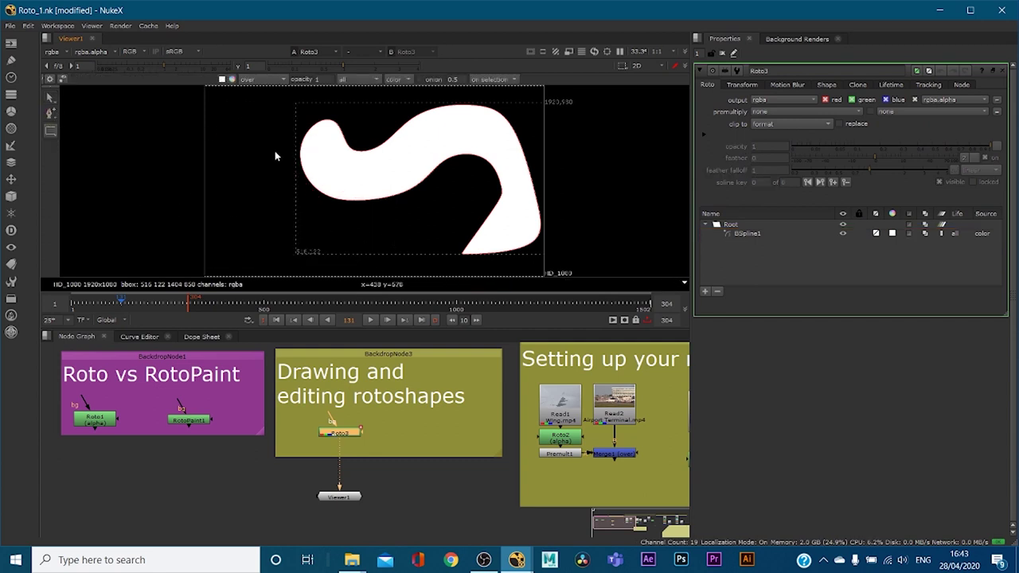
drag(215, 202, 318, 255)
drag(215, 203, 276, 218)
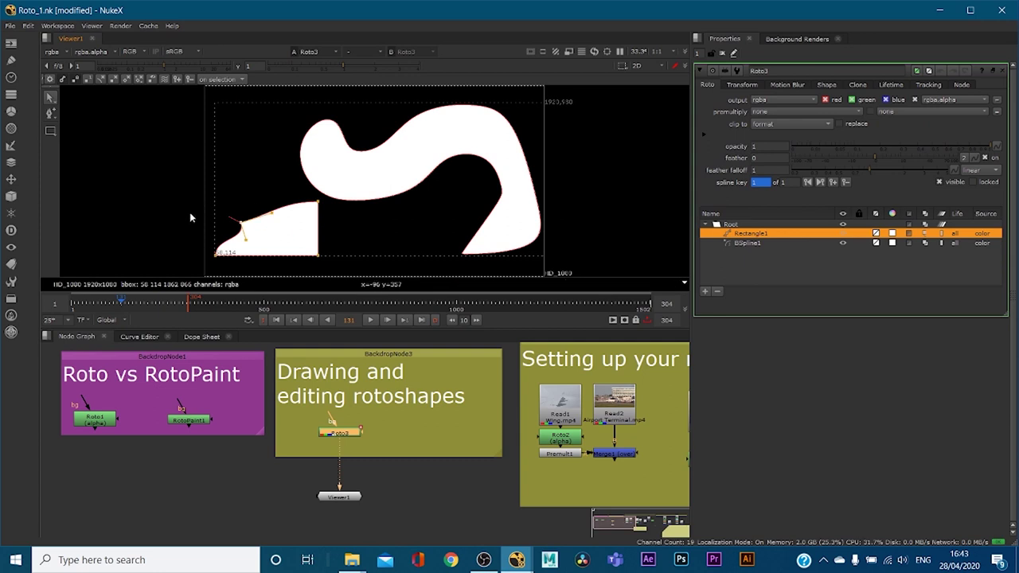
drag(248, 230, 246, 251)
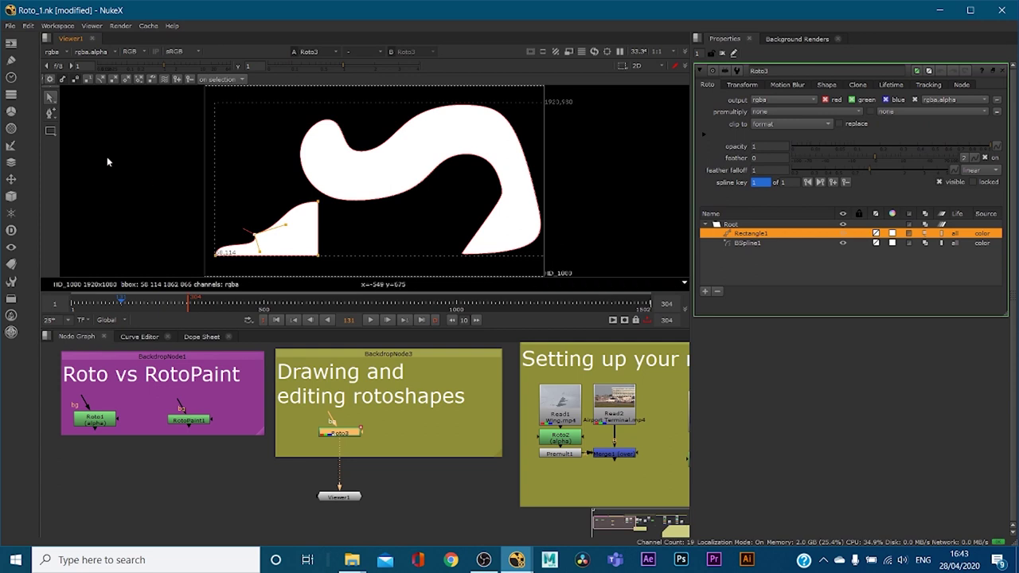
- Draw a Cusped Rectangle across the frame's upper-left edge and move its two left corners inside the frame
click(50, 130)
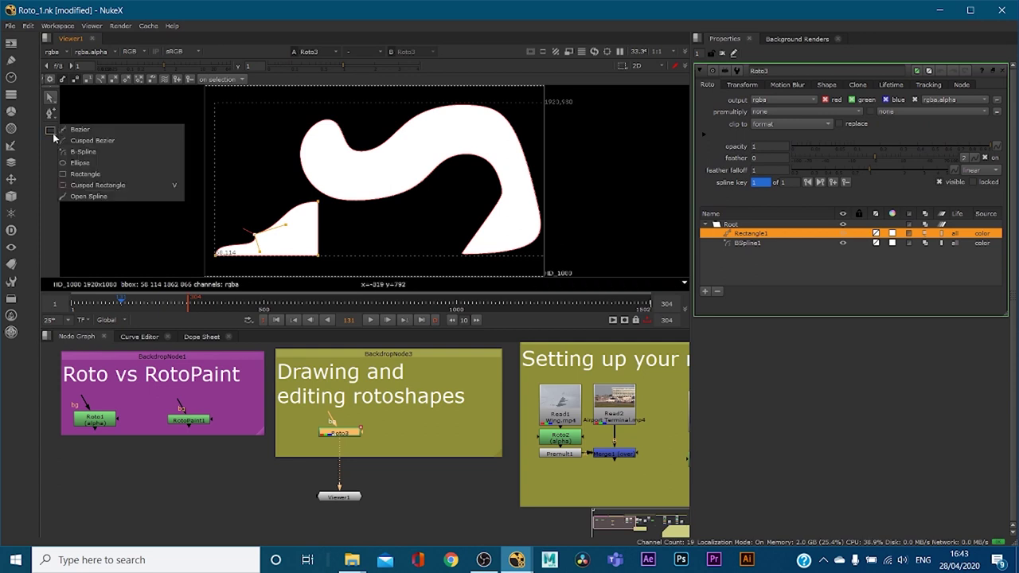
click(93, 185)
drag(189, 139, 380, 203)
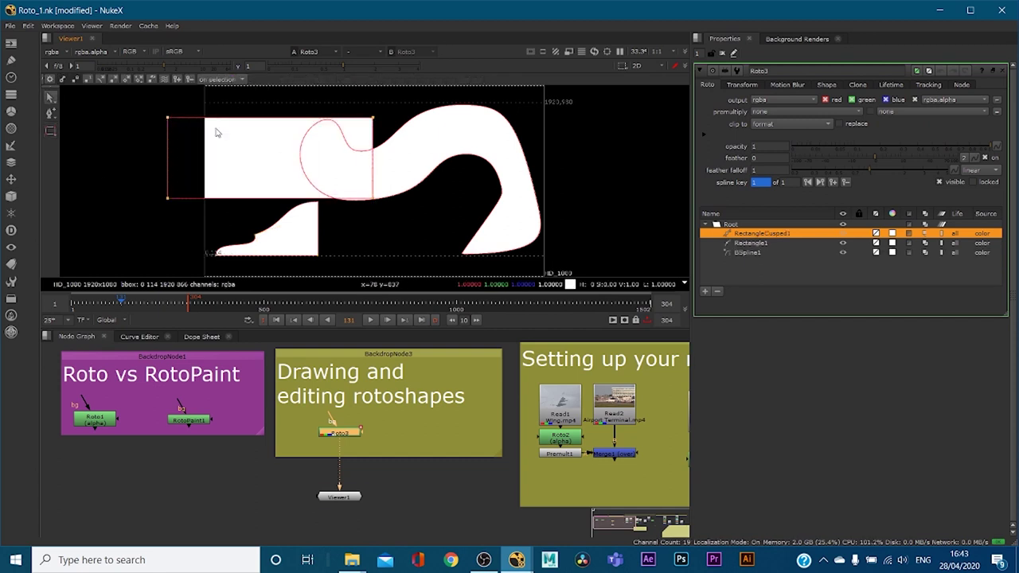
drag(157, 107, 220, 180)
click(154, 156)
drag(223, 124, 254, 150)
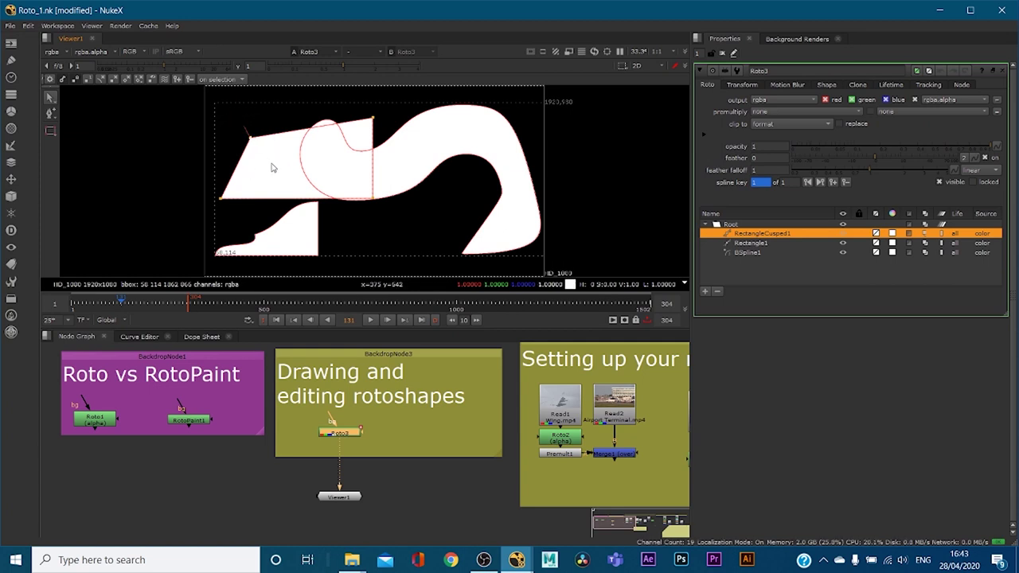
- Pull tangent handles out of the cusped rectangle's upper-left corner to round it
ctrl+drag(250, 137, 221, 159)
click(281, 120)
click(251, 139)
drag(262, 128, 272, 122)
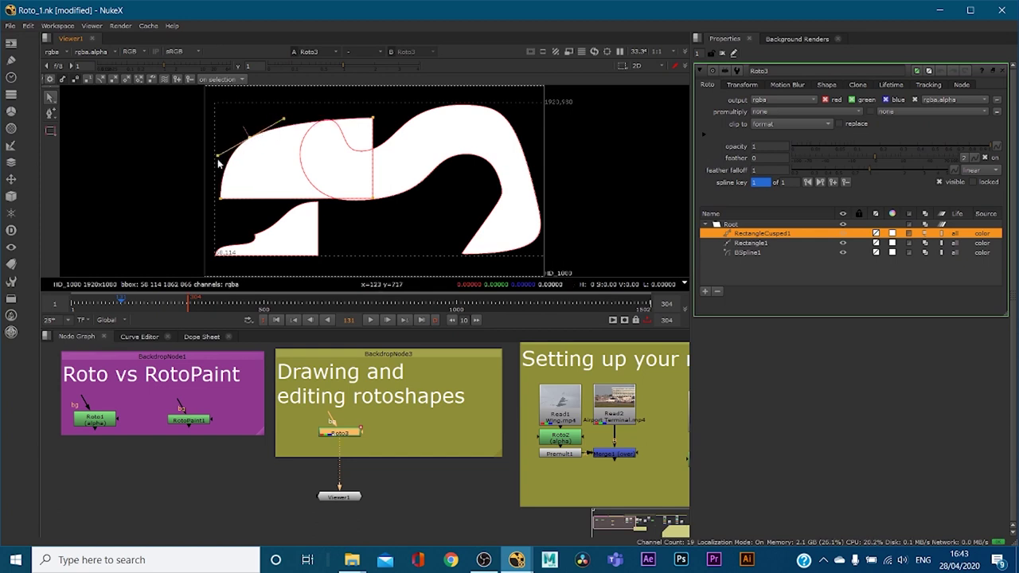
- Draw a circular Ellipse shape near the bottom of the frame, between the first rectangle and the winding shape
click(51, 131)
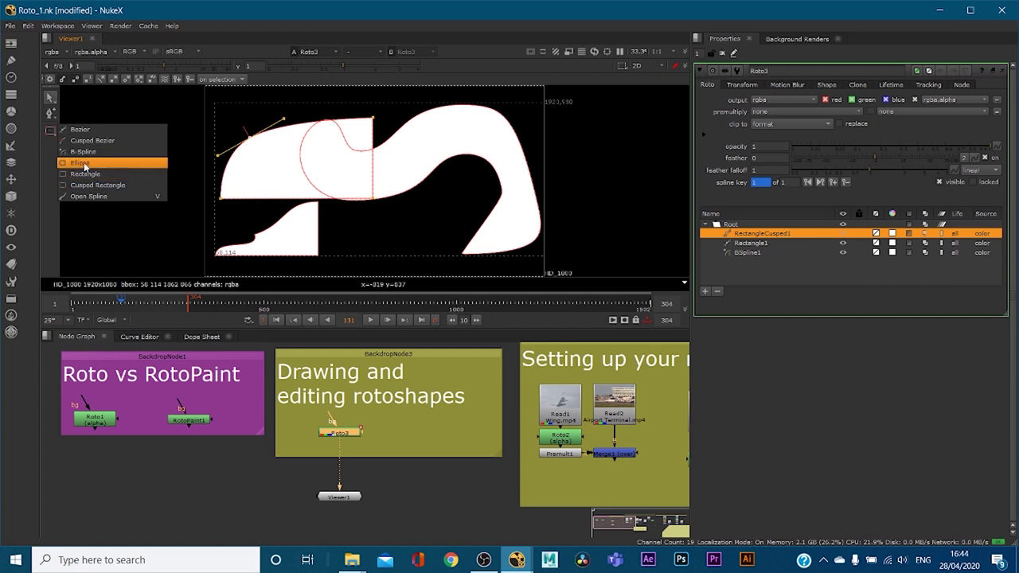
click(80, 162)
drag(373, 220, 427, 271)
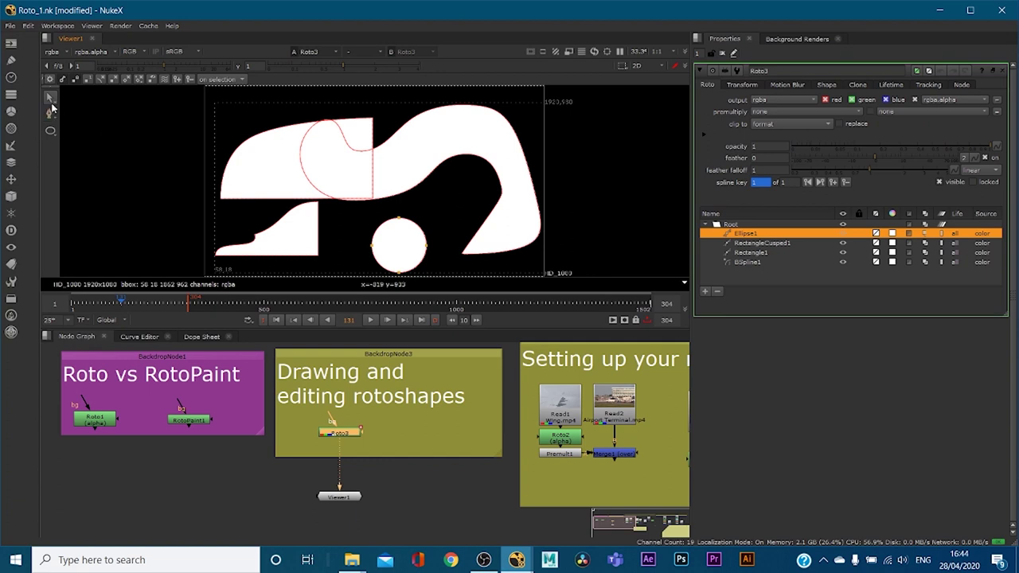
drag(40, 94, 28, 94)
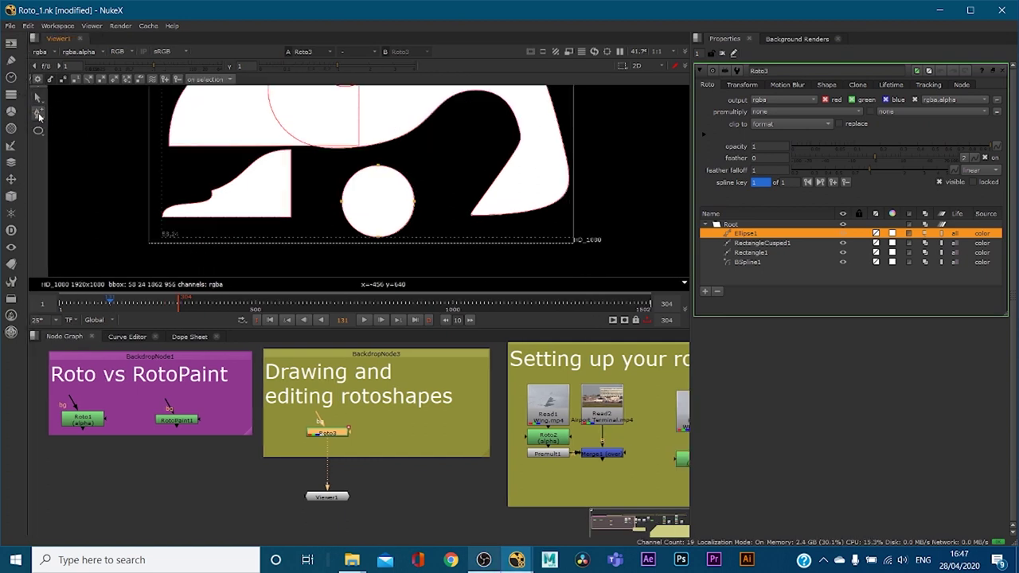
- Add points on the circle's upper-left and upper-right curve with Add Points and reposition them to deform it
click(39, 116)
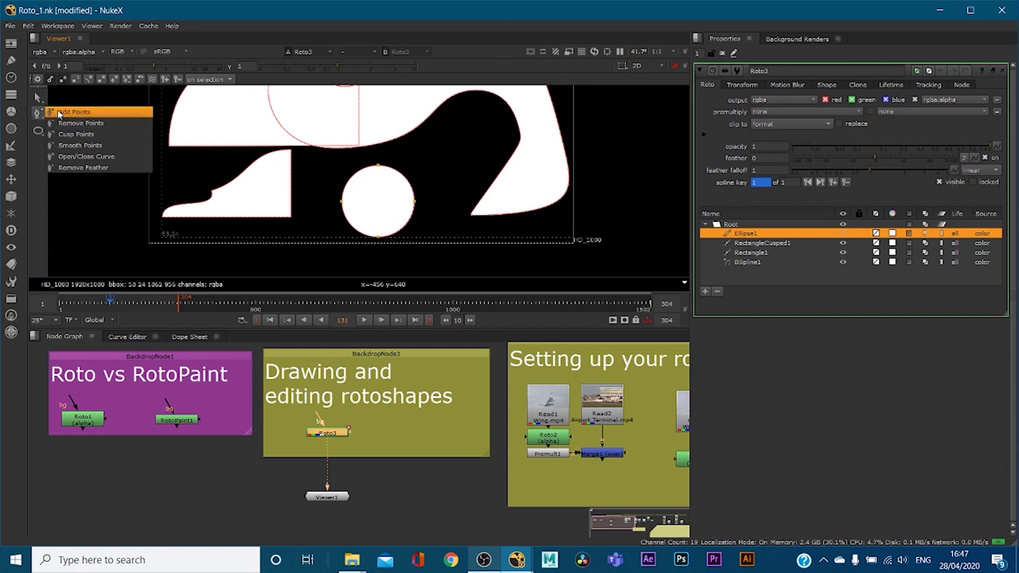
click(58, 114)
drag(355, 179, 426, 171)
- Remove the original top and left points of the deformed ellipse with Remove Points
click(42, 113)
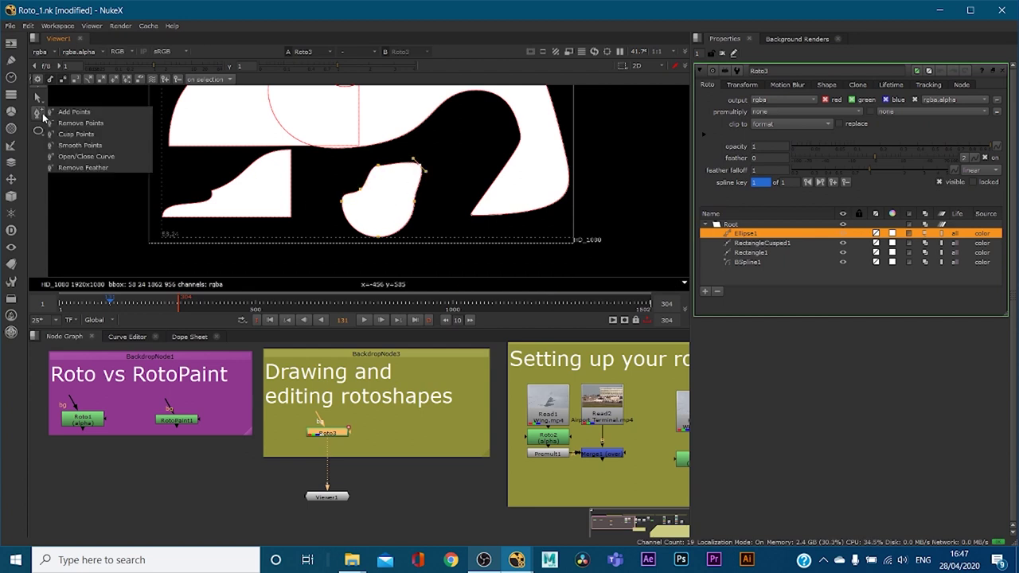
click(72, 126)
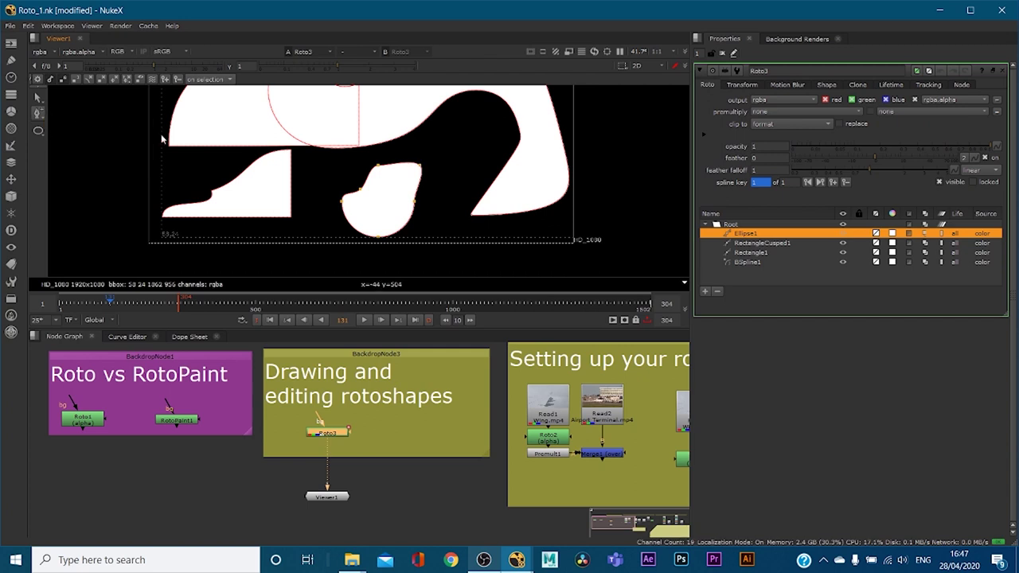
click(380, 168)
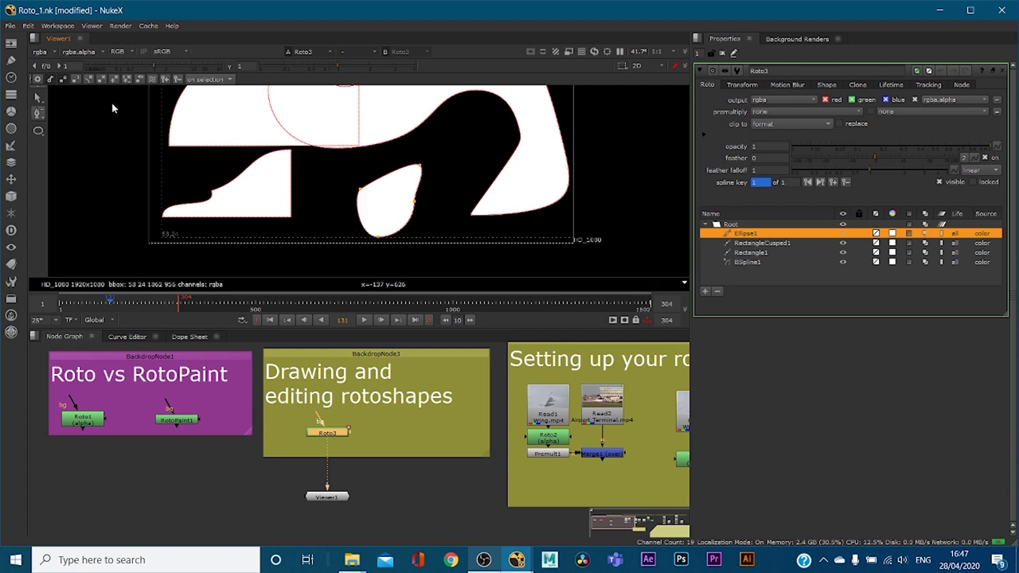
- Turn the ellipse's upper-right point into a sharp corner with Cusp Points
right_click(40, 116)
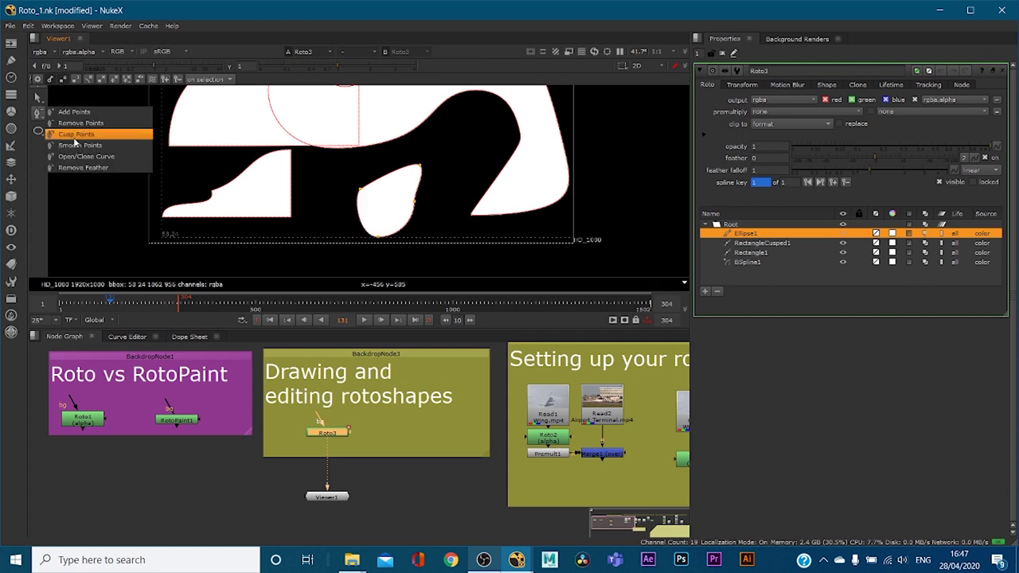
click(74, 135)
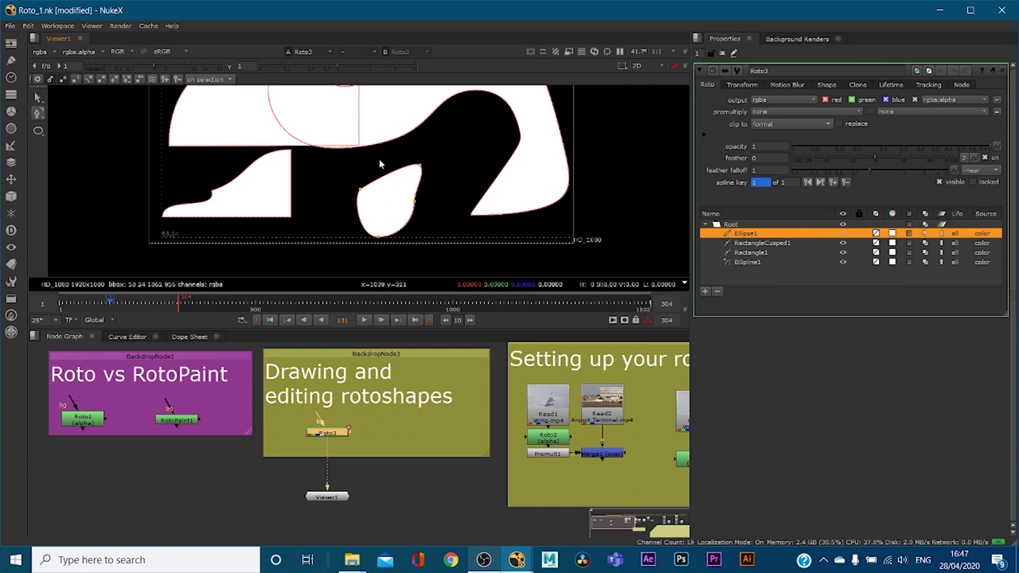
click(420, 167)
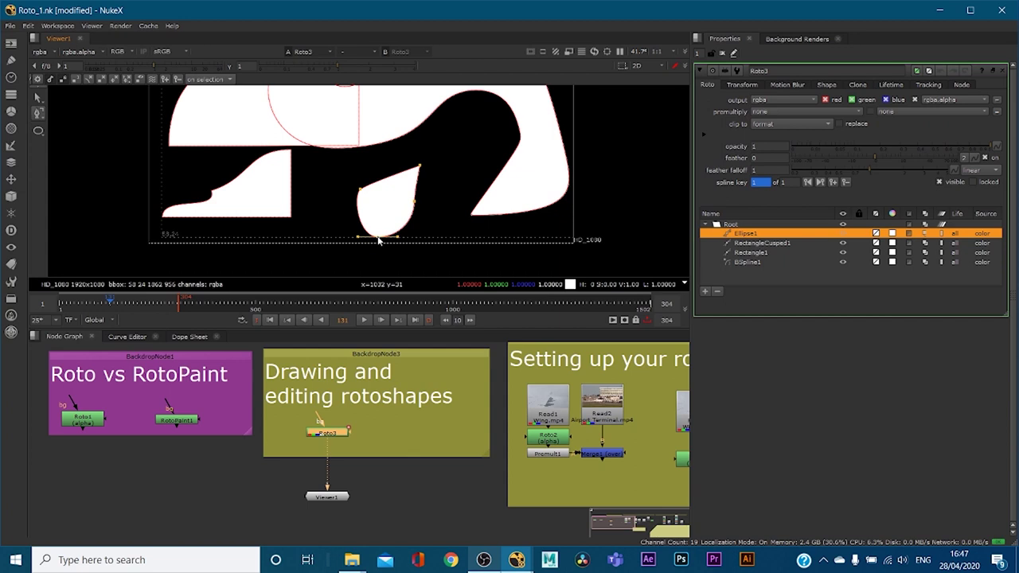
- Smooth the ellipse's upper-right corner with Smooth Points and lengthen its tangent handles
click(36, 117)
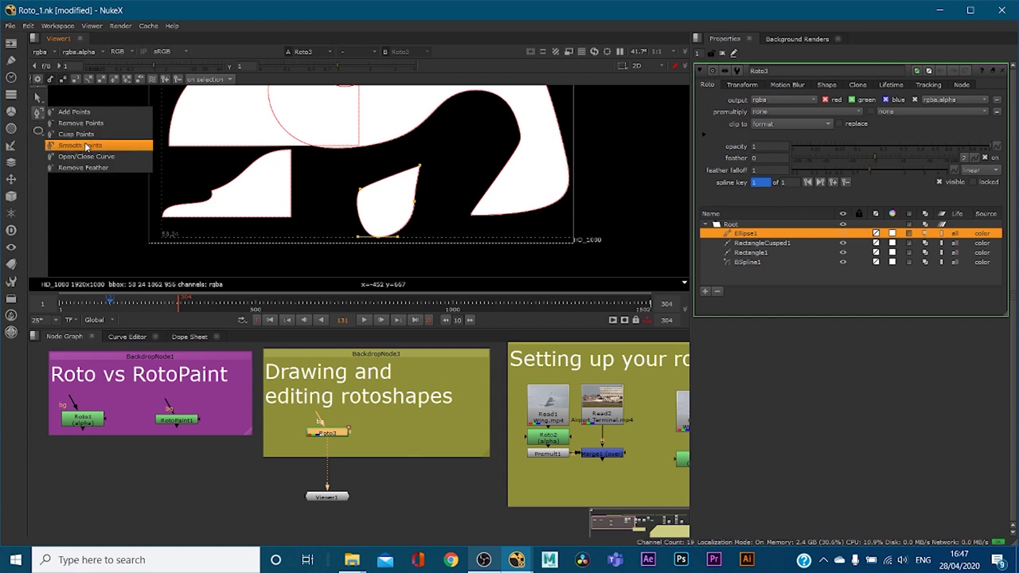
drag(76, 134, 76, 134)
click(420, 168)
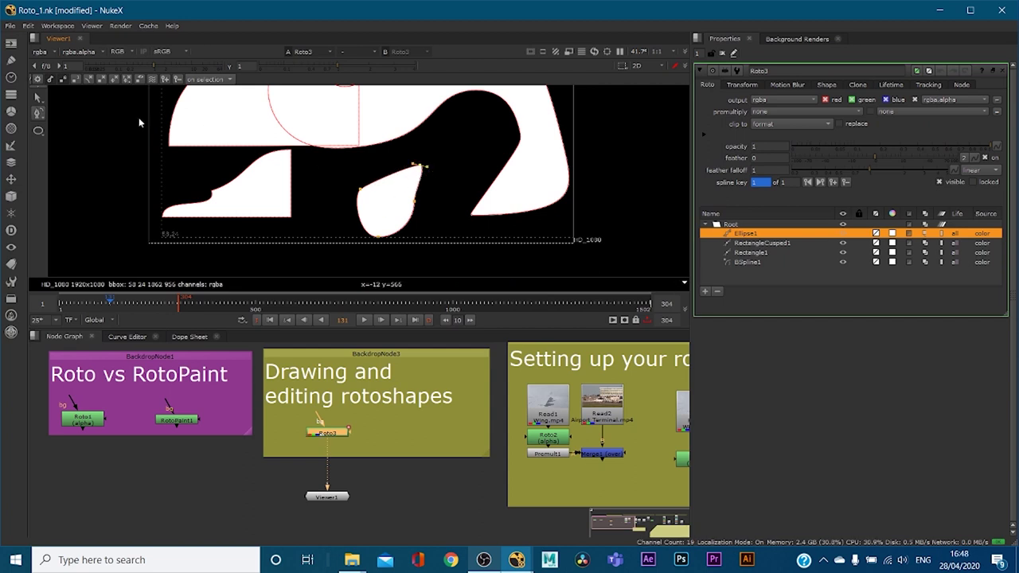
click(36, 98)
ctrl+drag(414, 167, 439, 171)
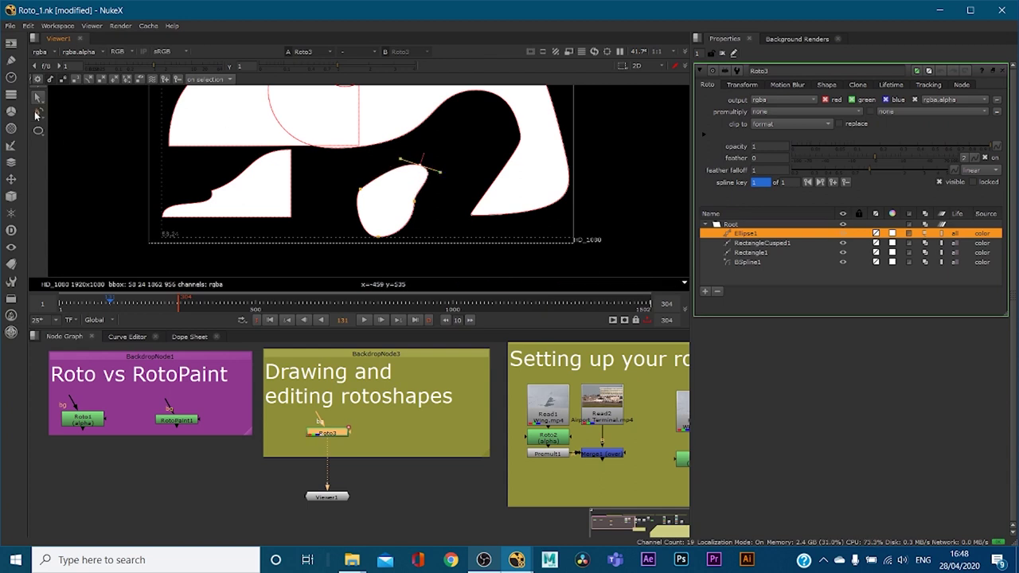
- Open the deformed ellipse along its lower-left segment with Open/Close Curve and close it again
click(36, 114)
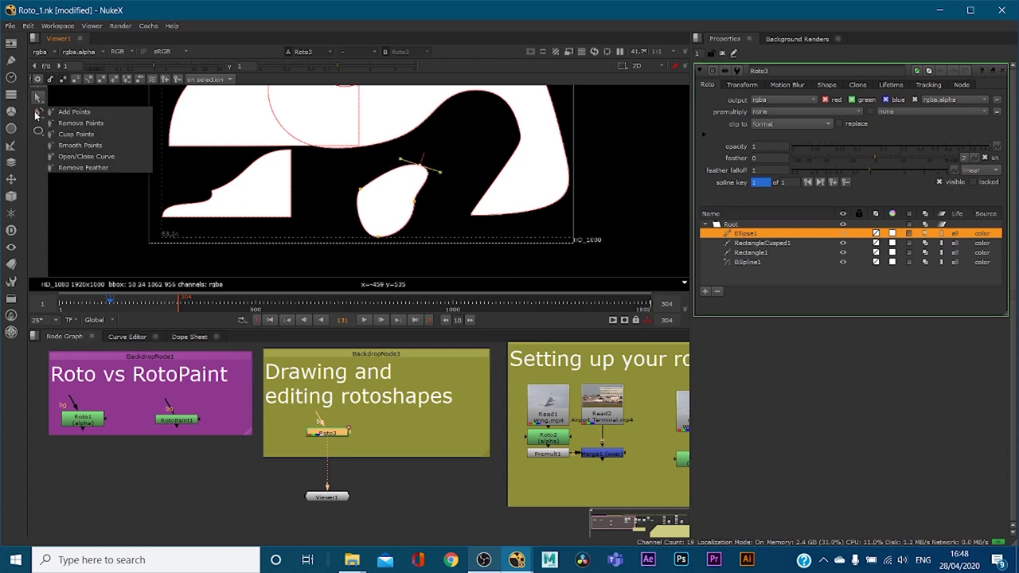
click(93, 157)
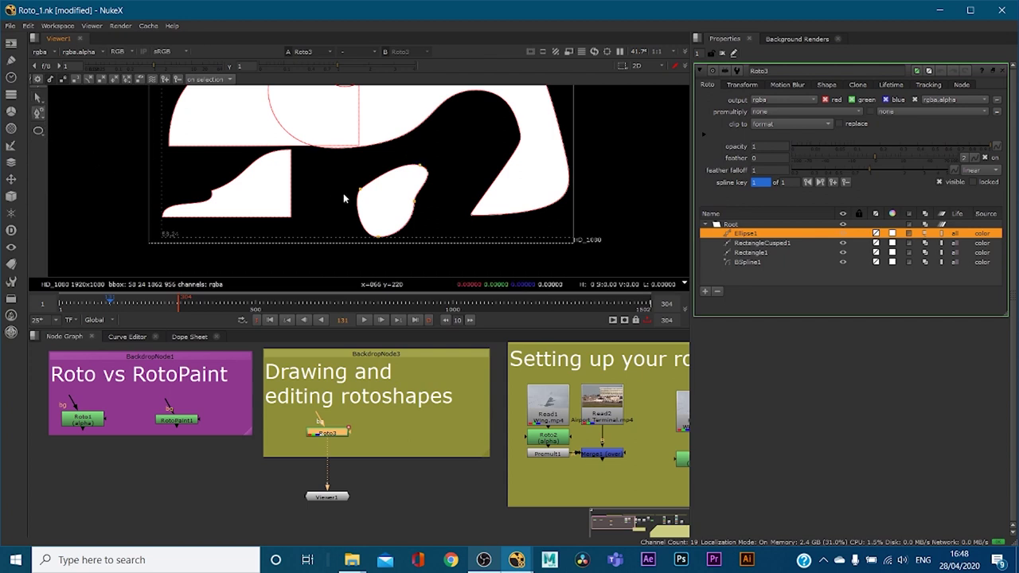
click(367, 217)
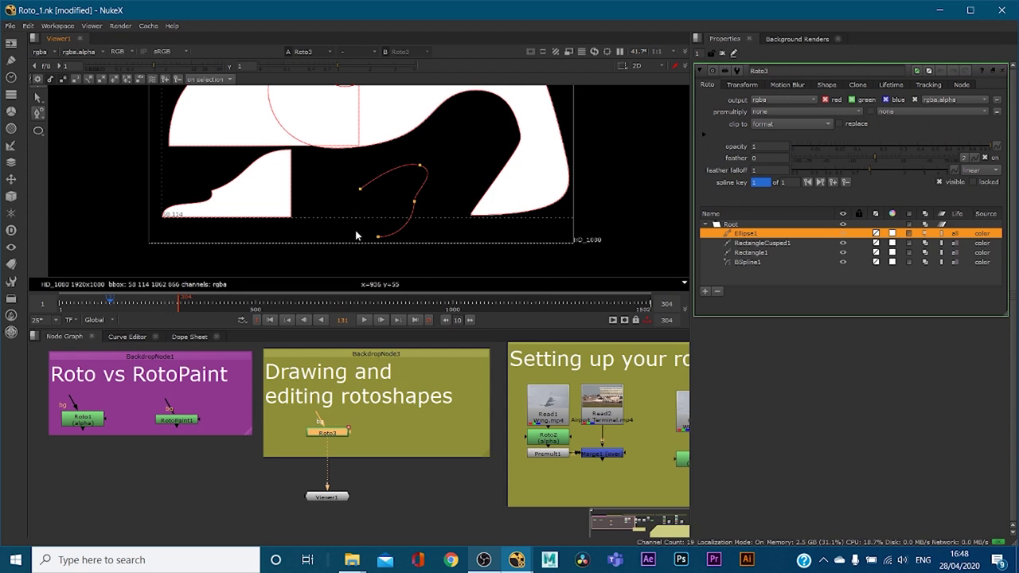
click(360, 191)
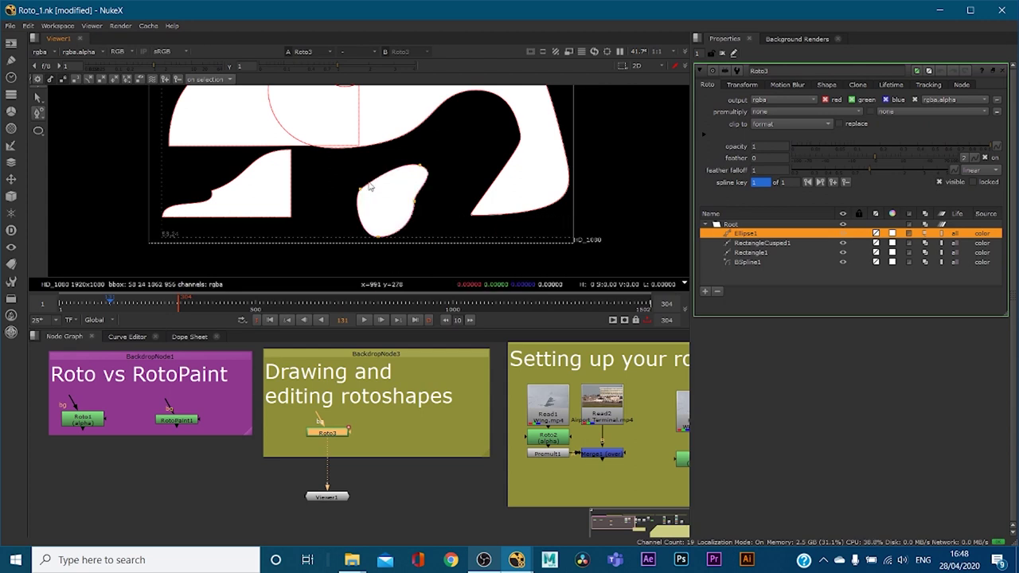
- Switch to Select All, select every point of the deformed ellipse and delete the shape
click(38, 113)
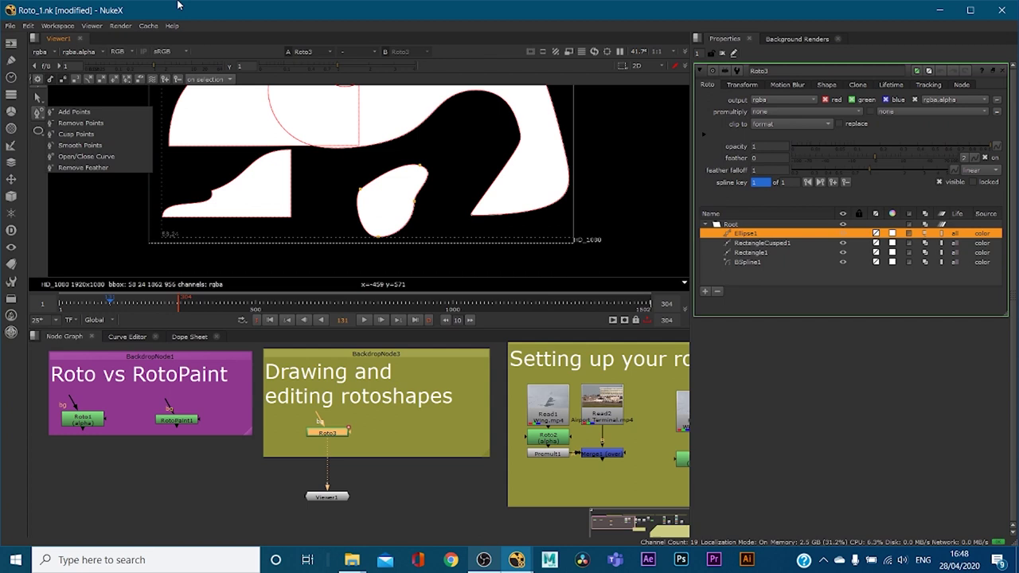
right_click(43, 99)
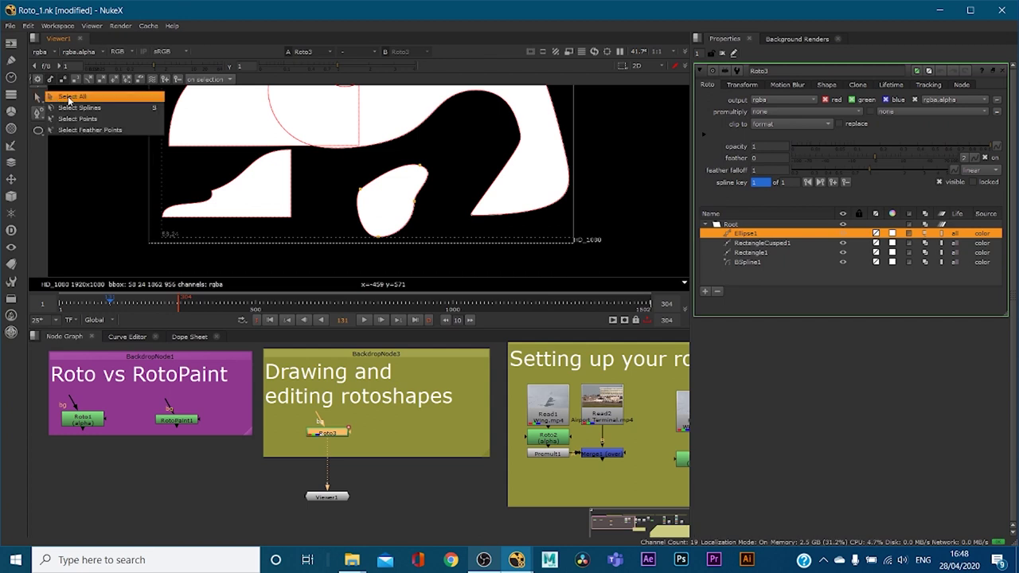
click(69, 97)
drag(335, 159, 425, 241)
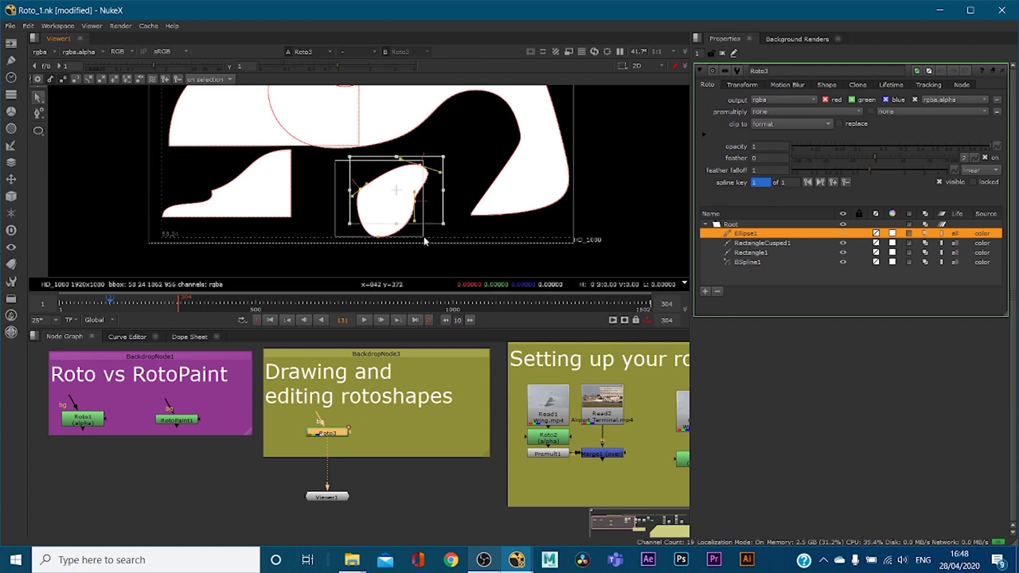
drag(326, 157, 456, 260)
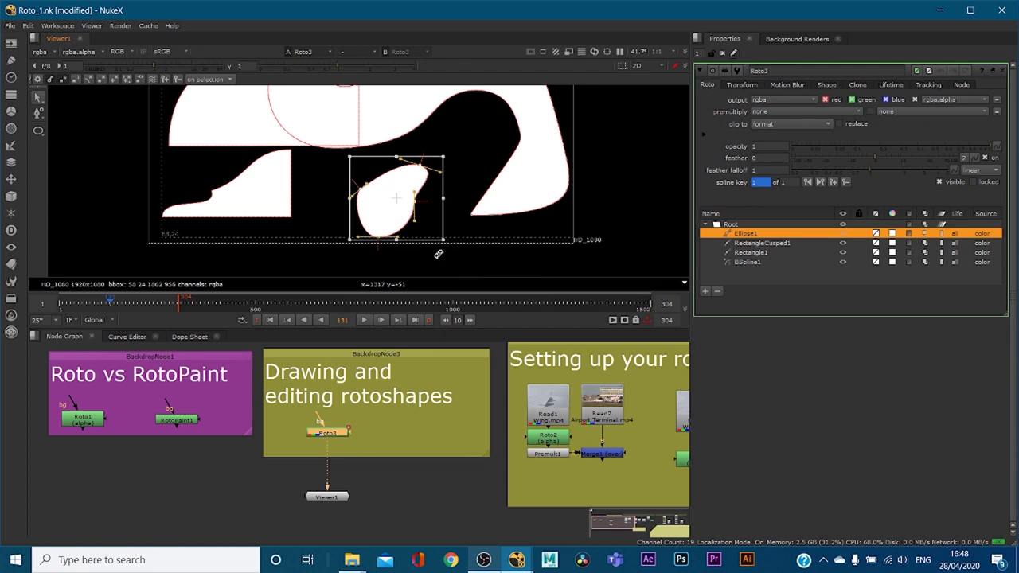
key(Delete)
- Draw a new circular Ellipse shape in the gap between the first rectangle and the winding shape
click(37, 130)
drag(355, 178, 416, 236)
scroll(374, 199, up, 3)
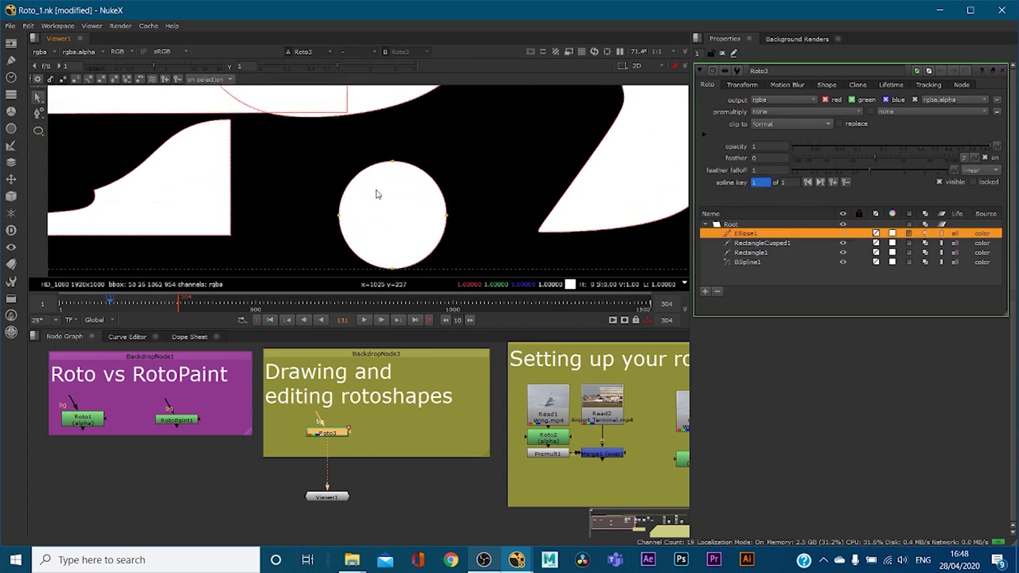
- Lengthen the tangent handles of the new circle's top point and pull its feather point upward to soften the upper edge
drag(305, 144, 492, 316)
click(328, 196)
click(396, 163)
mouse_move(363, 161)
mouse_down()
mouse_move(351, 164)
mouse_move(359, 170)
mouse_move(351, 163)
mouse_up()
drag(423, 160, 390, 128)
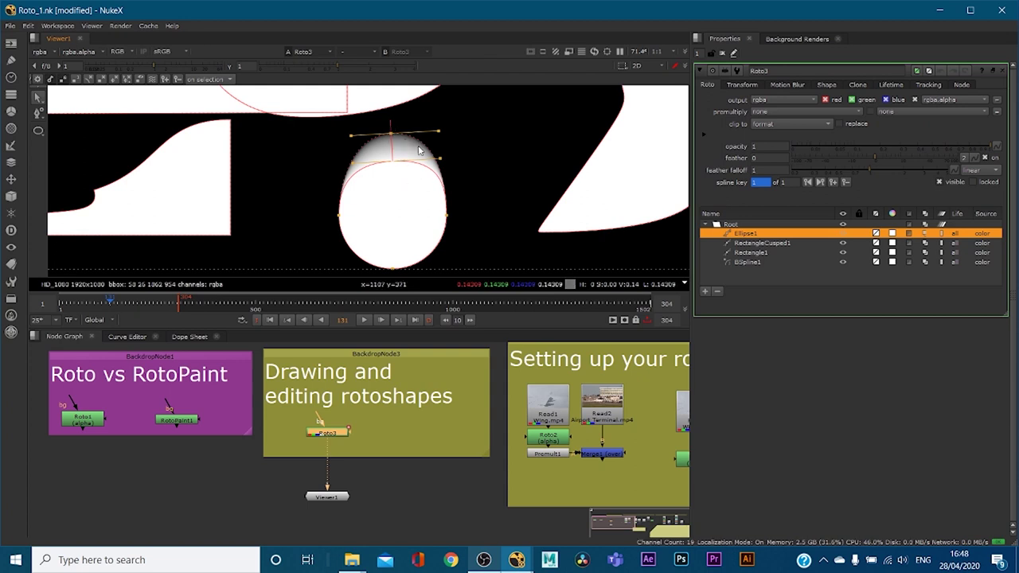
click(446, 213)
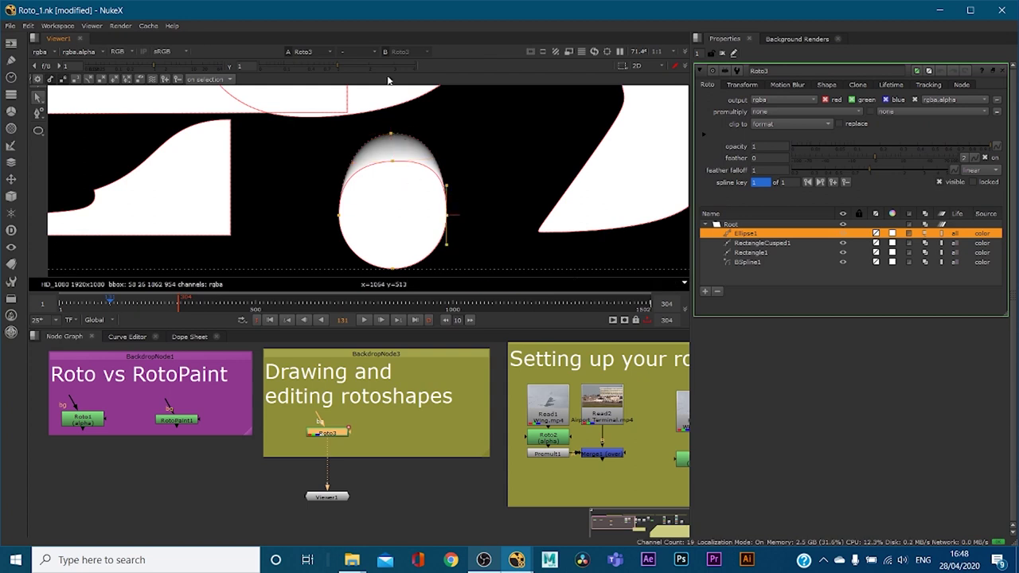
- Pull the circle's top feather point further up and pull feather points outward from its right and left sides
click(391, 127)
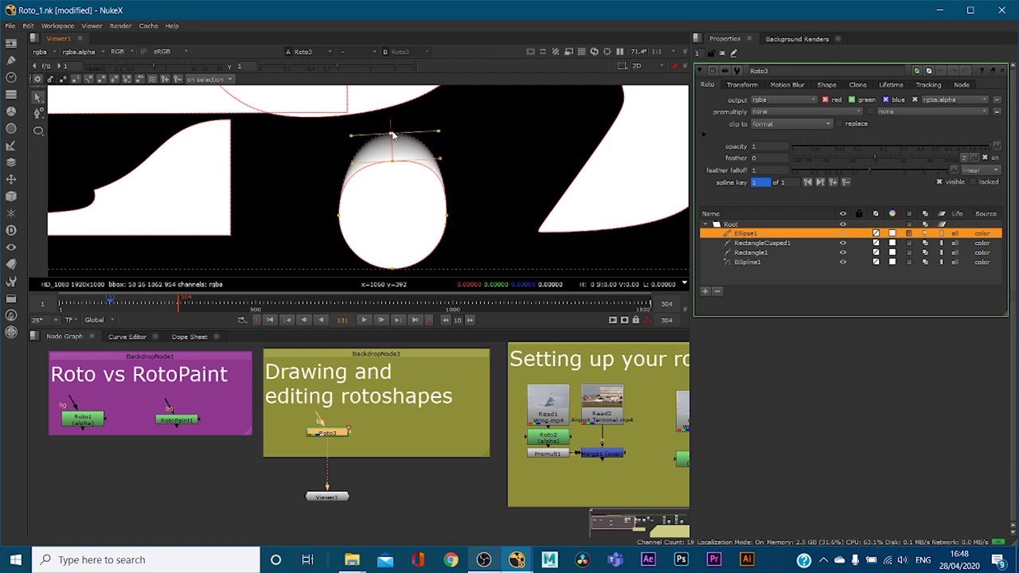
drag(392, 125, 392, 120)
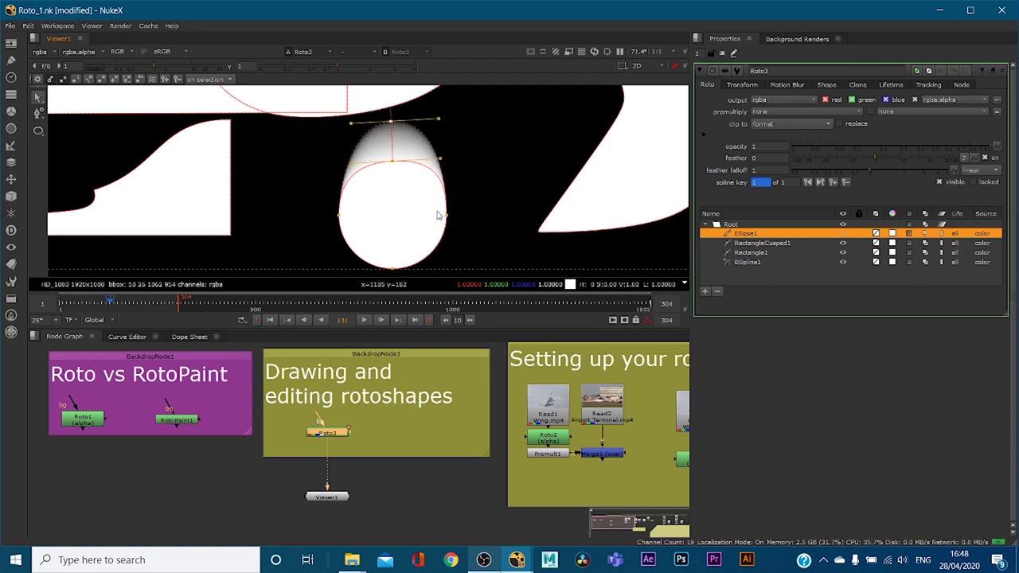
ctrl+drag(447, 215, 465, 215)
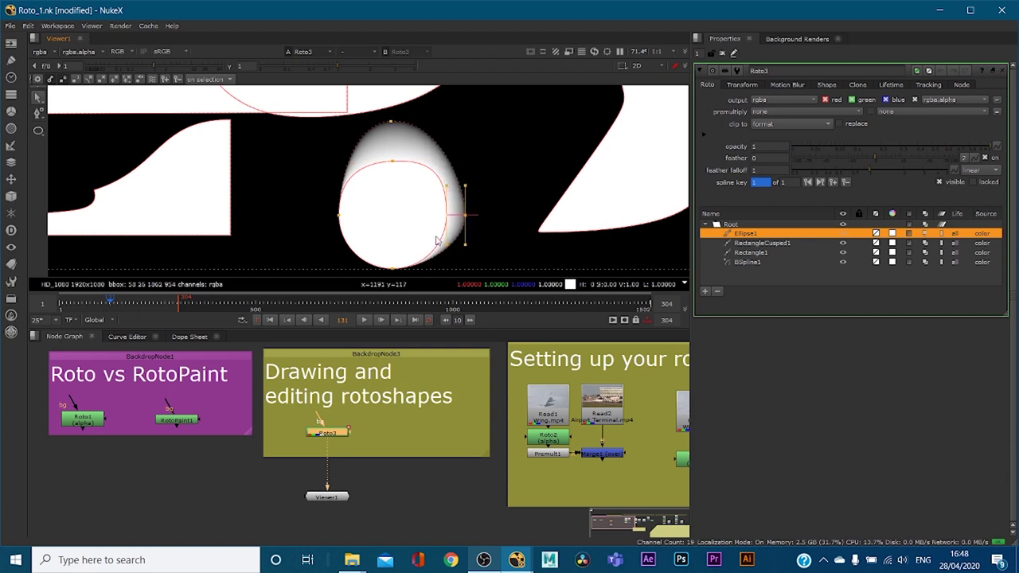
ctrl+drag(342, 225, 312, 220)
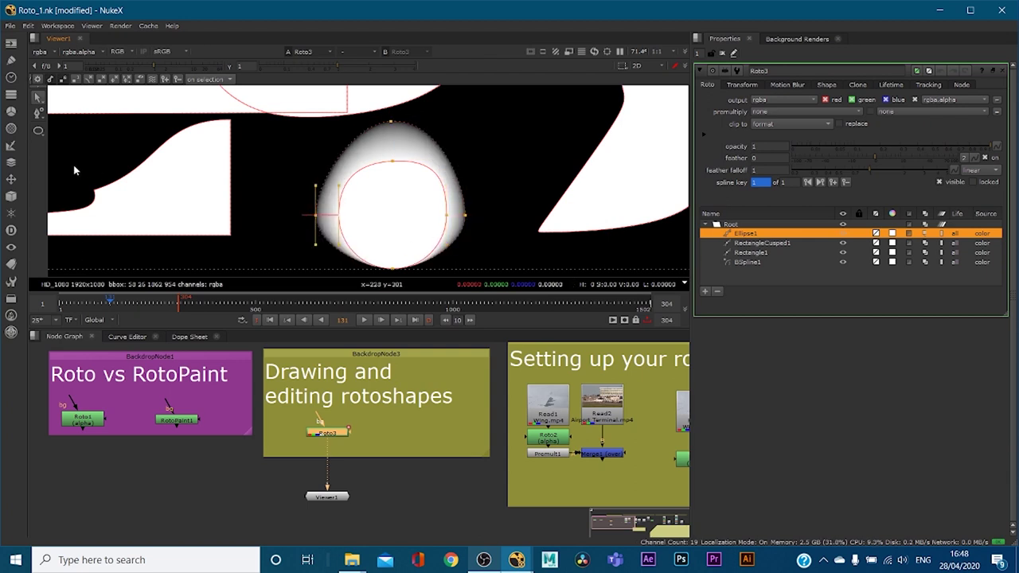
- Remove the feather from the circle's top point with Remove Feather
right_click(37, 114)
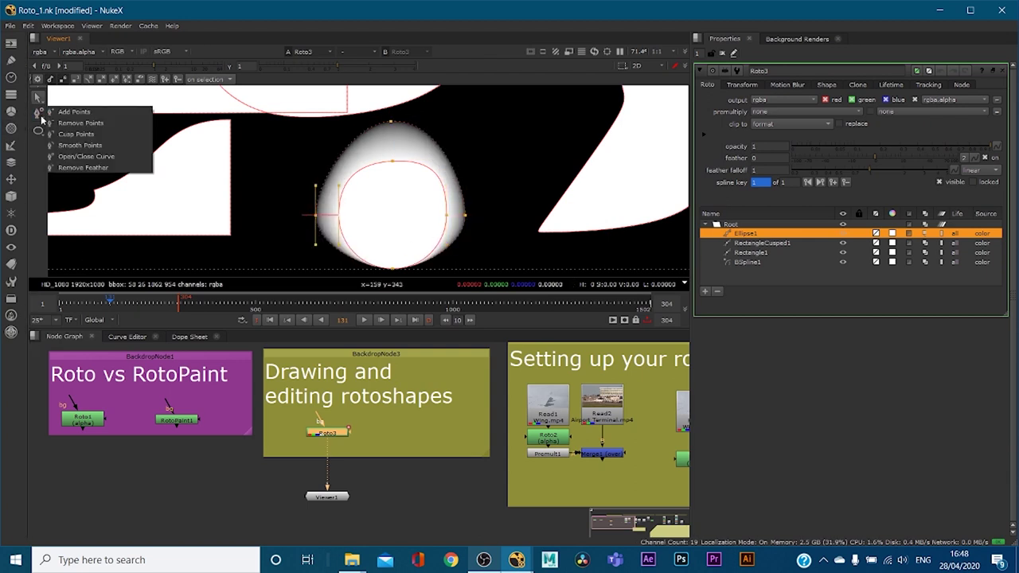
click(82, 168)
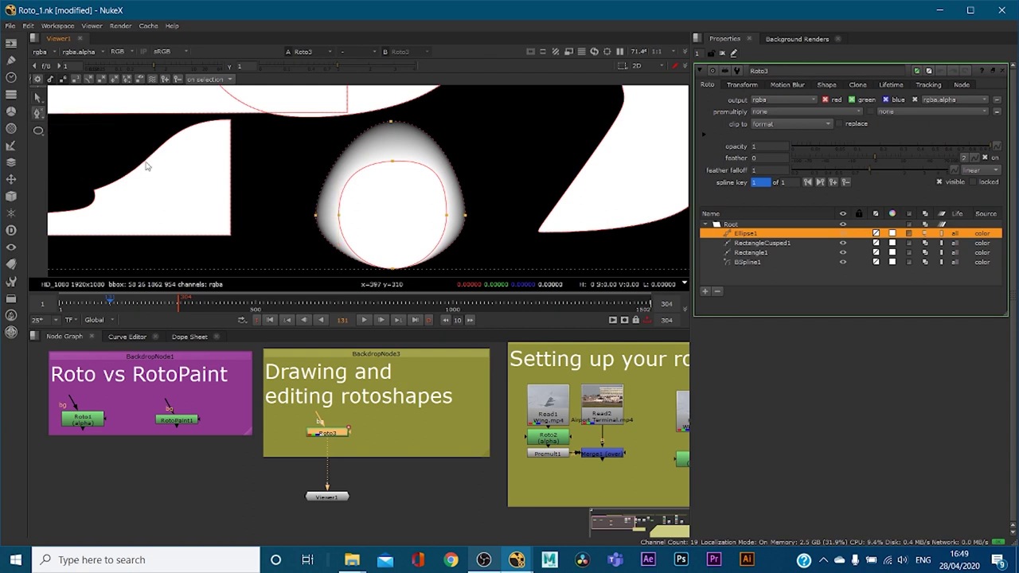
click(391, 124)
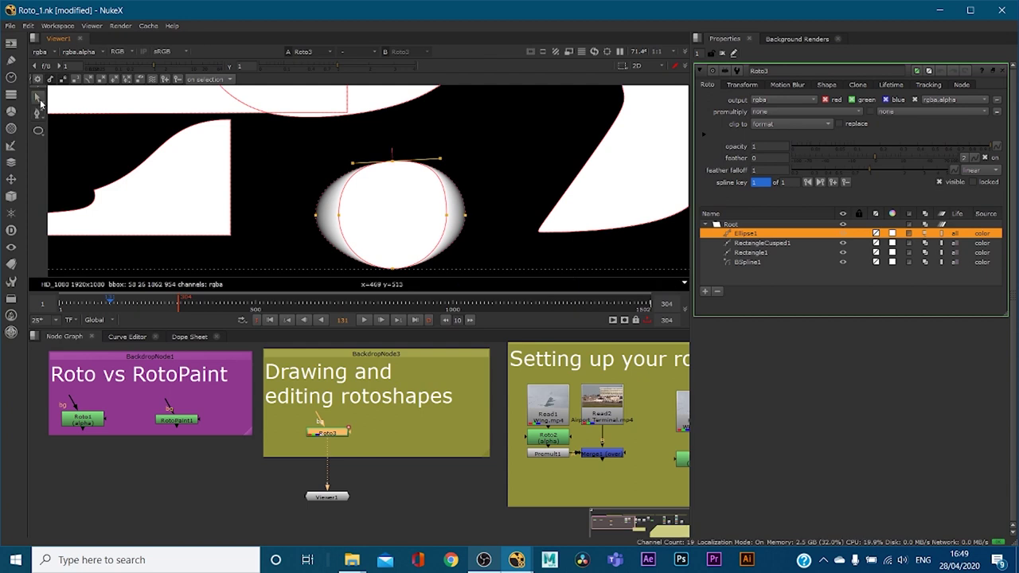
- Select the whole circle, raise its overall feather to 17, and remove the individual feathers from its left and right points
drag(284, 145, 482, 275)
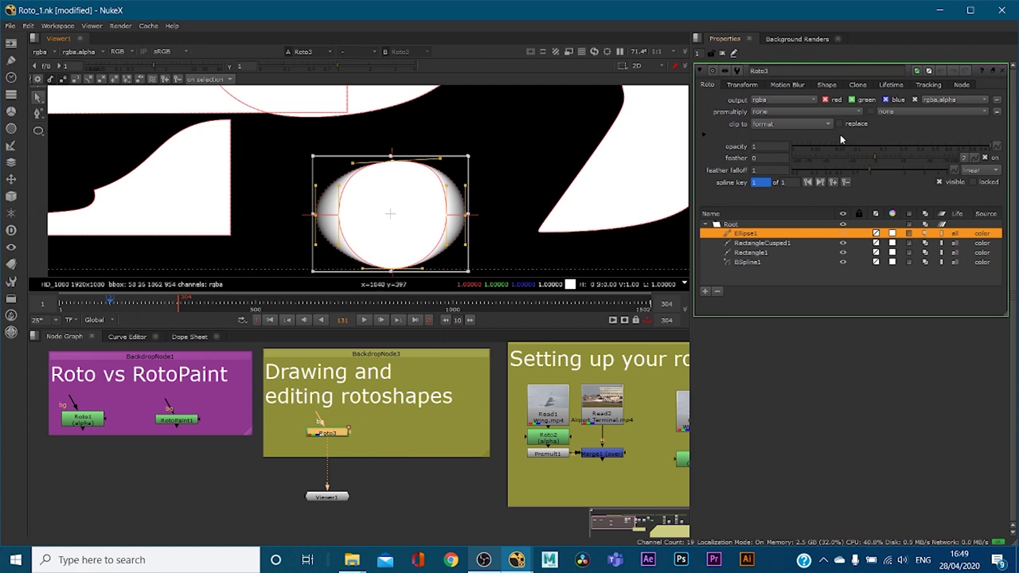
drag(874, 158, 909, 151)
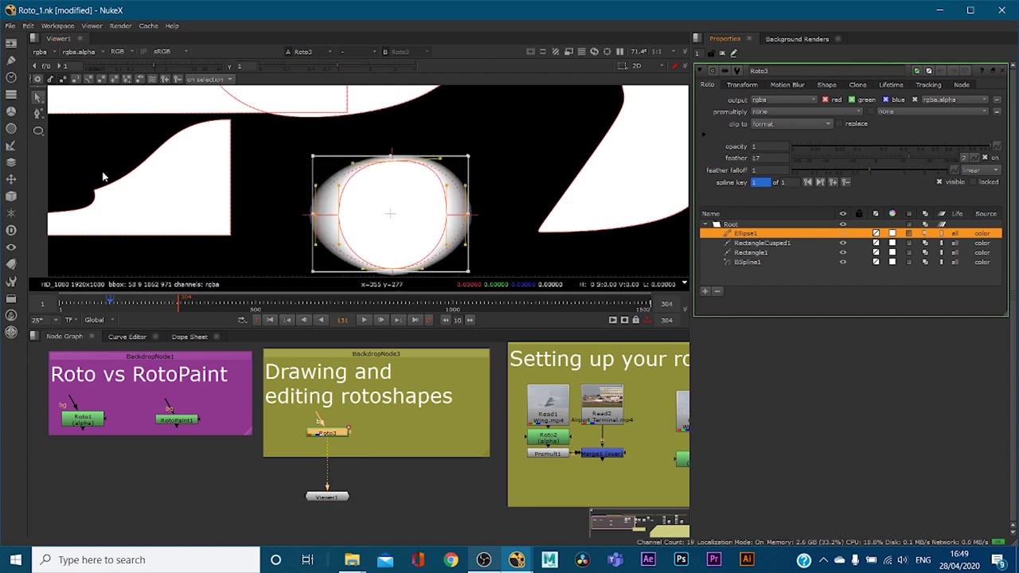
click(36, 116)
click(316, 215)
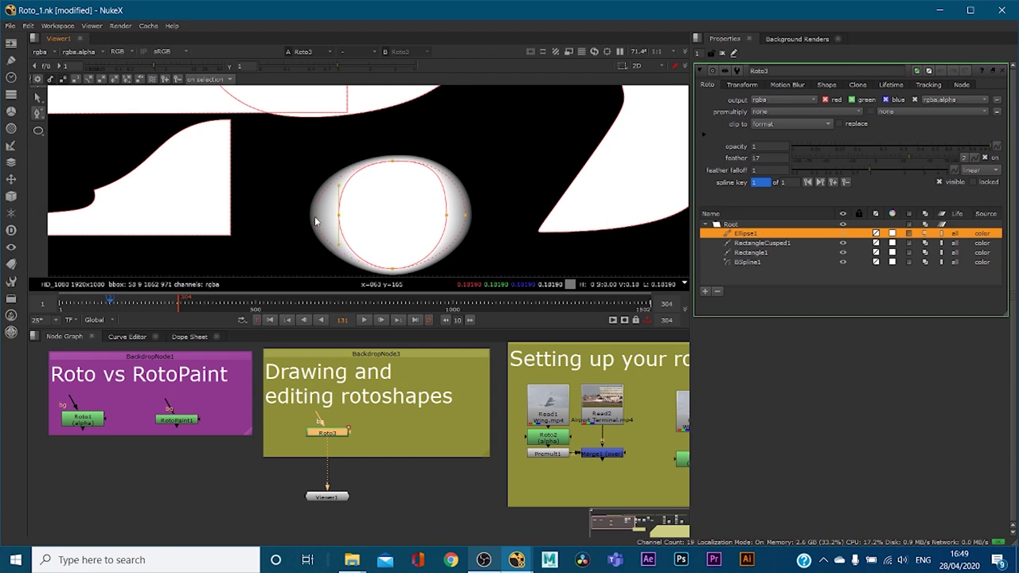
click(464, 215)
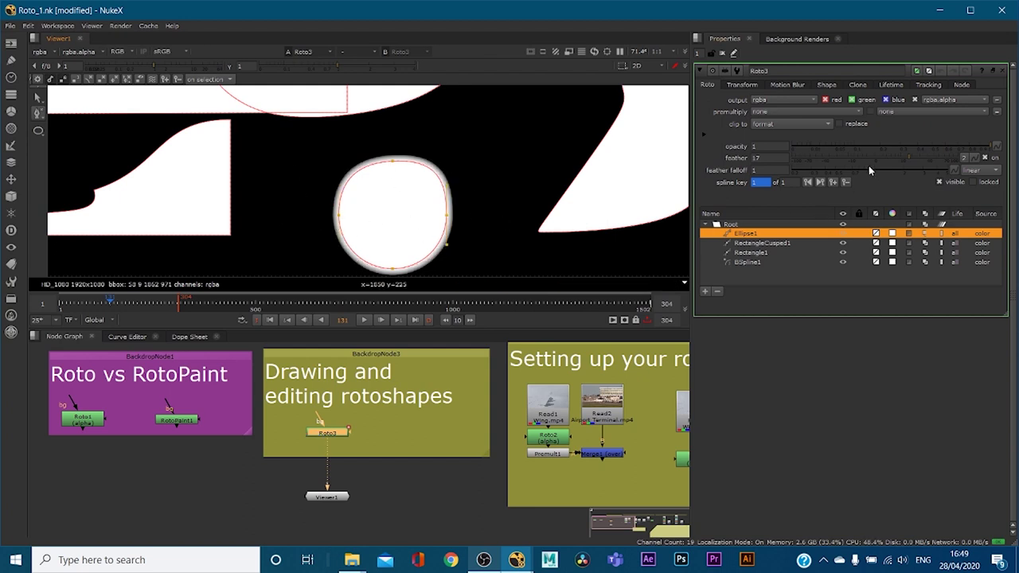
- Reset the circle's overall feather to 0 and pull a long feather point outward from its right side
drag(901, 158, 878, 165)
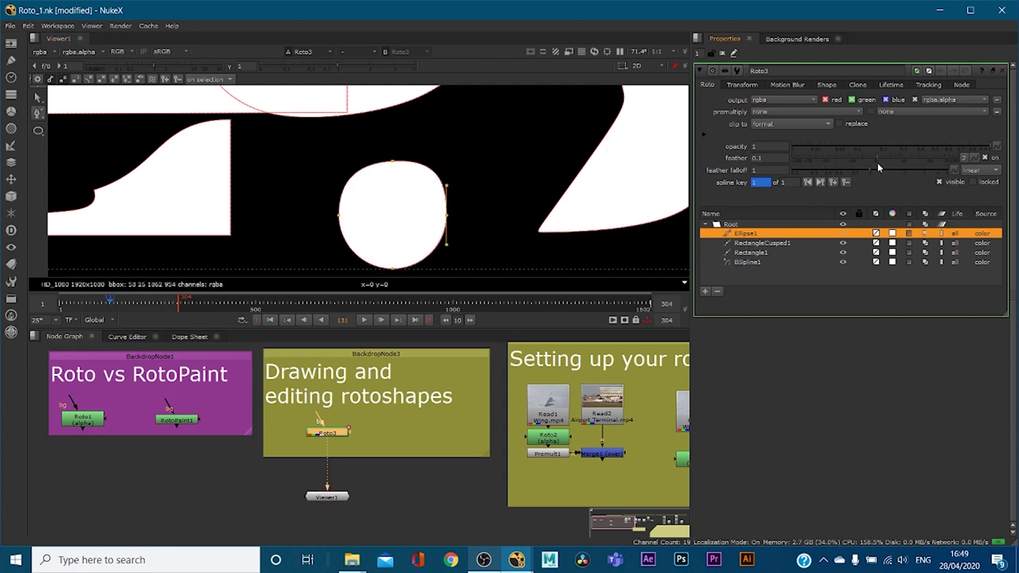
click(38, 98)
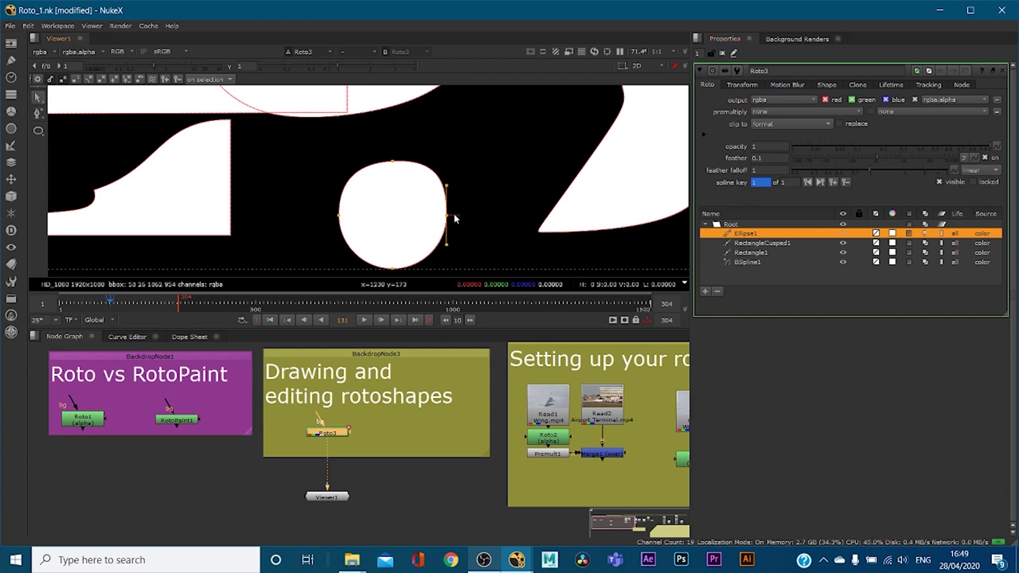
double_click(763, 158)
key(Return)
drag(453, 216, 505, 216)
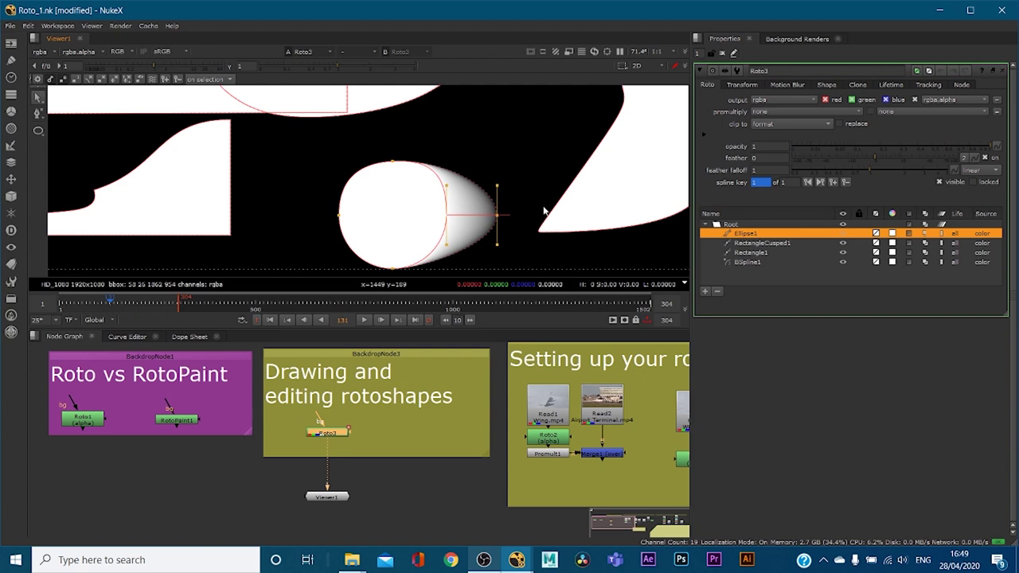
- Vary the circle's feather falloff from 5 down to 1.1 and back up to 5
drag(870, 174, 955, 169)
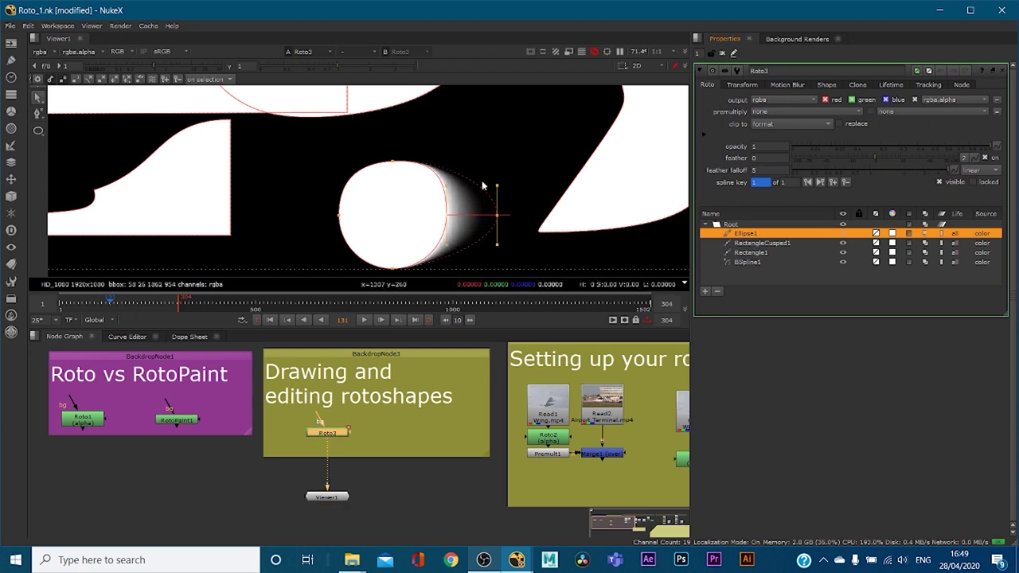
click(874, 169)
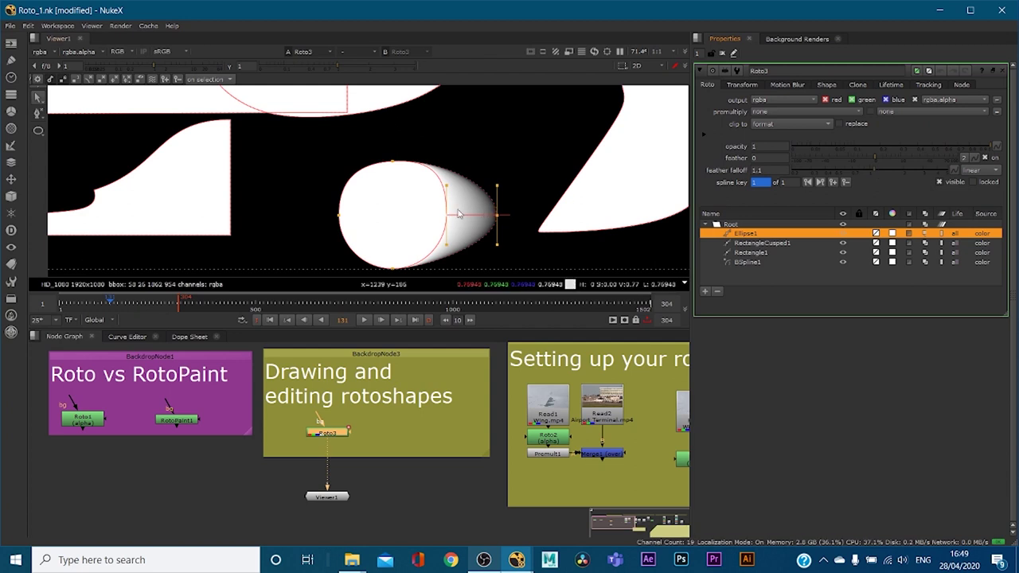
drag(879, 170, 945, 170)
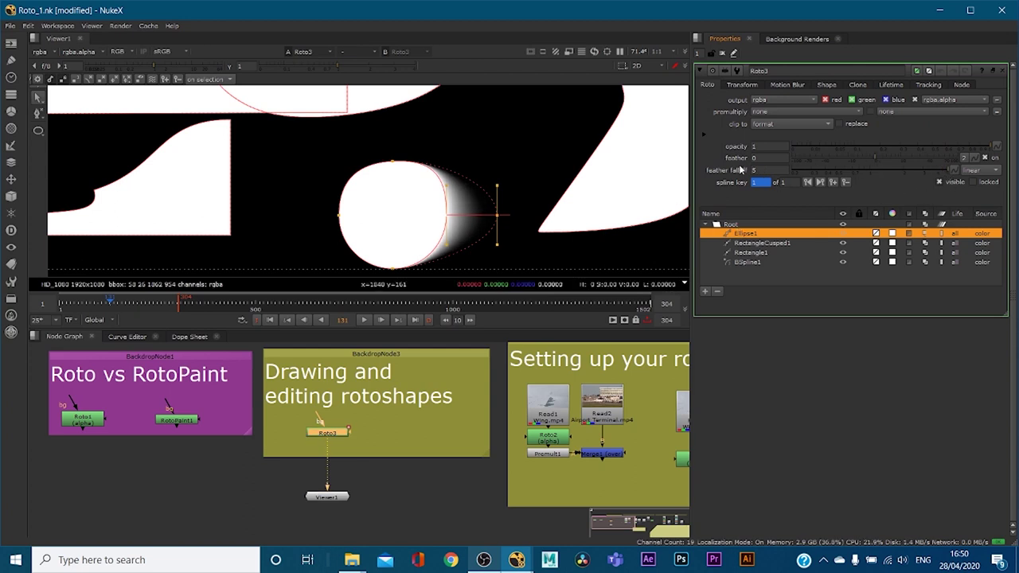
- Remove Rectangle1 and all the remaining shapes from the Roto3 shape list
scroll(421, 179, down, 1)
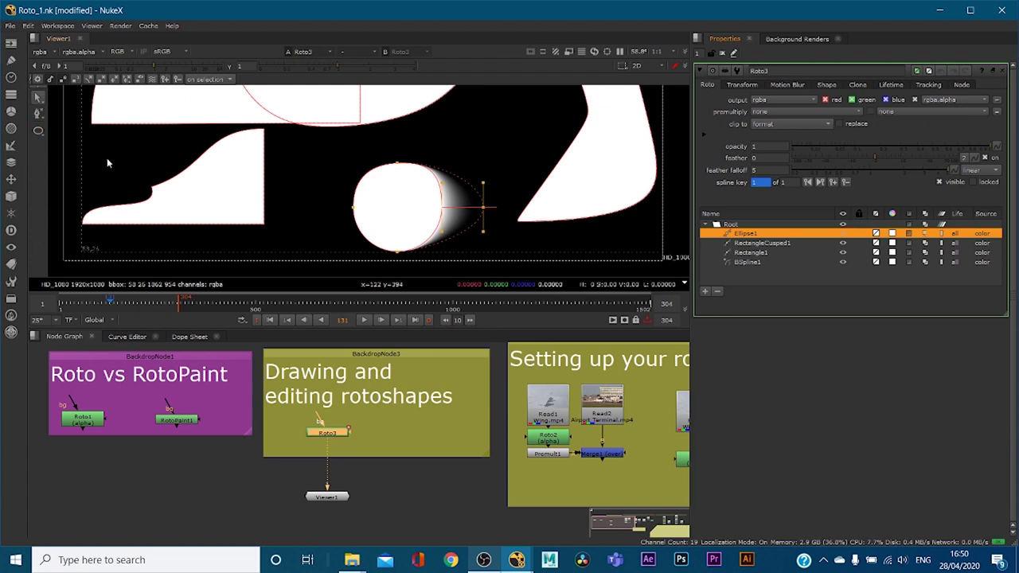
scroll(455, 183, down, 3)
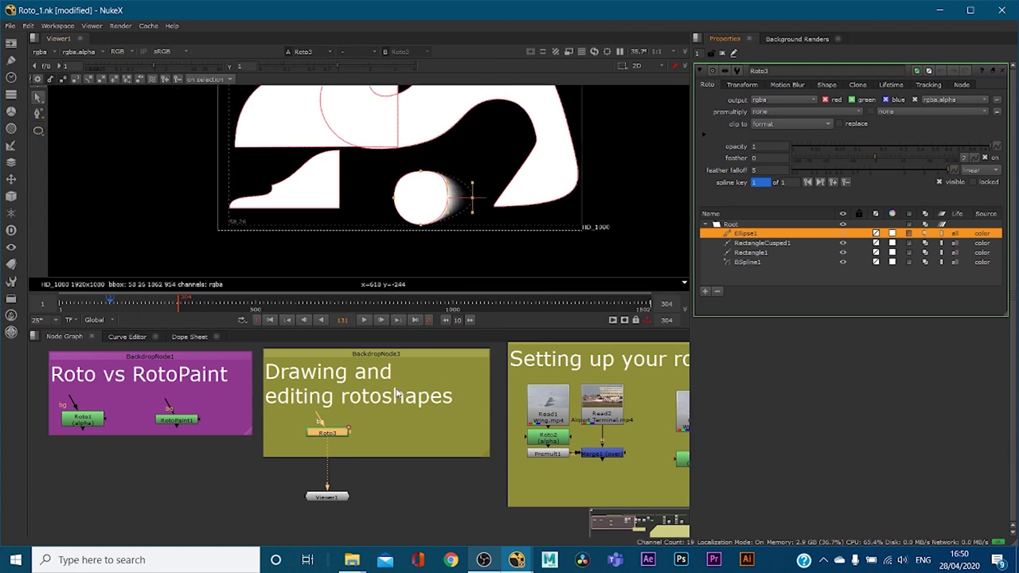
key(f)
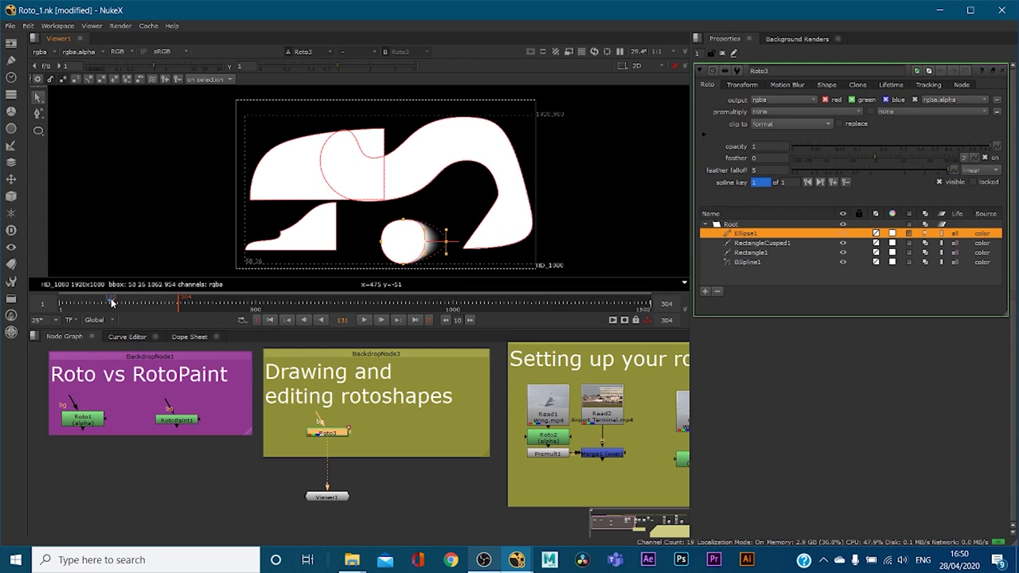
click(758, 253)
right_click(764, 253)
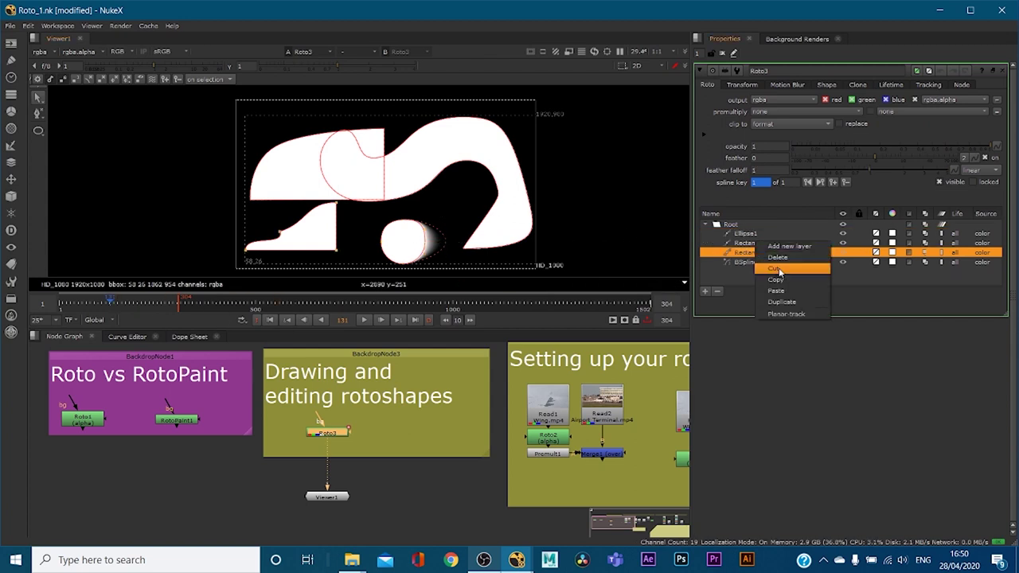
click(778, 270)
click(762, 234)
shift+click(764, 252)
right_click(764, 251)
click(786, 252)
- Draw a new circular Ellipse shape about 515 pixels across, slightly above and left of the frame's centre
drag(294, 141, 411, 228)
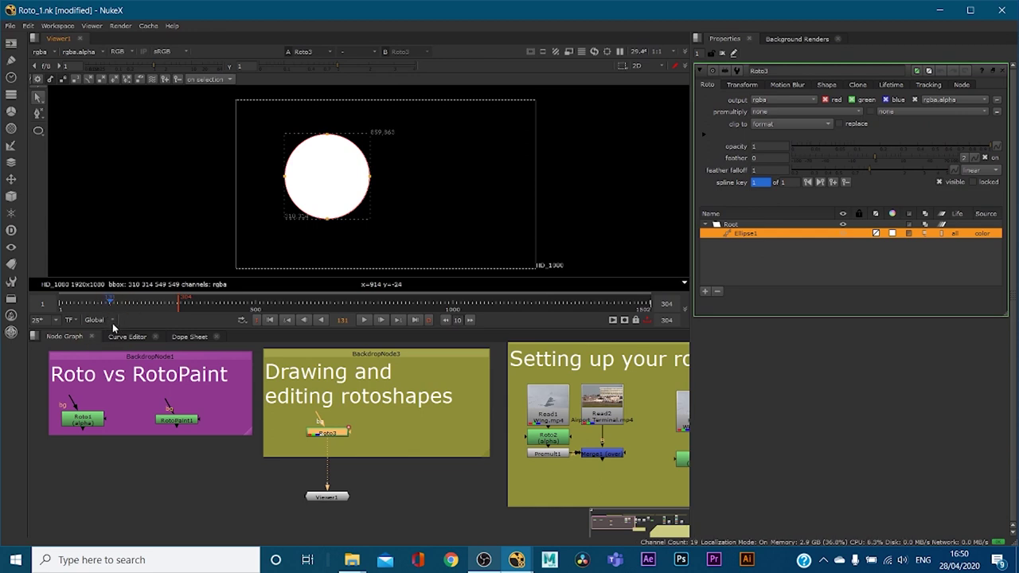
key(ctrl+z)
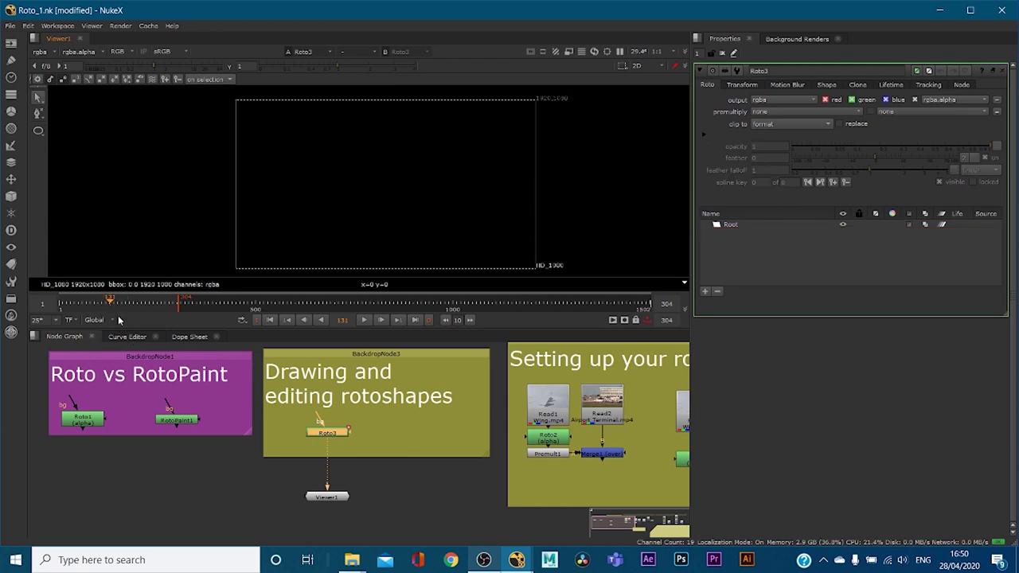
click(37, 130)
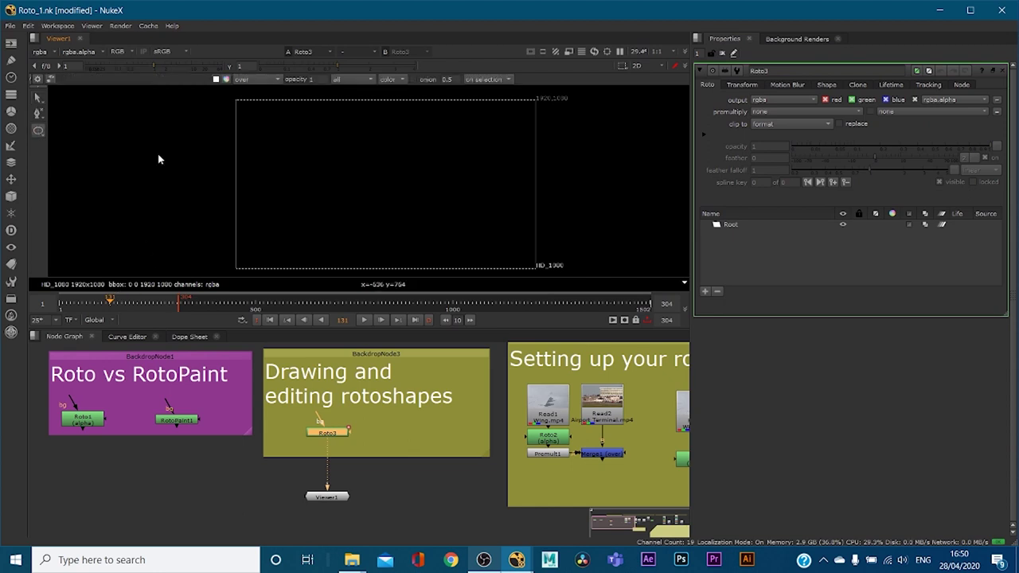
drag(313, 137, 390, 215)
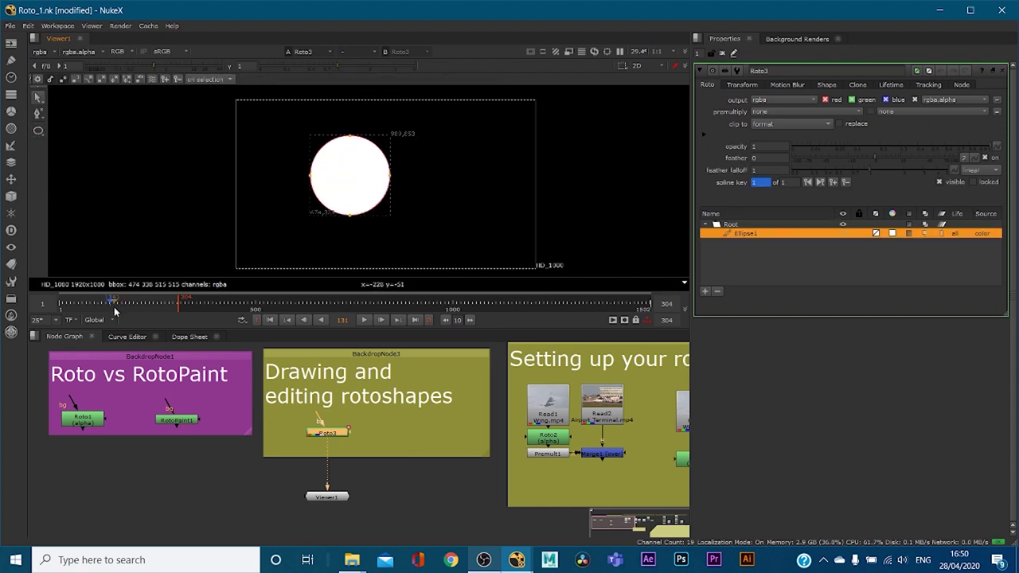
- Examine the circle's keyframe in the Dope Sheet, scrubbing to frame 141 and back to frame 131
click(189, 336)
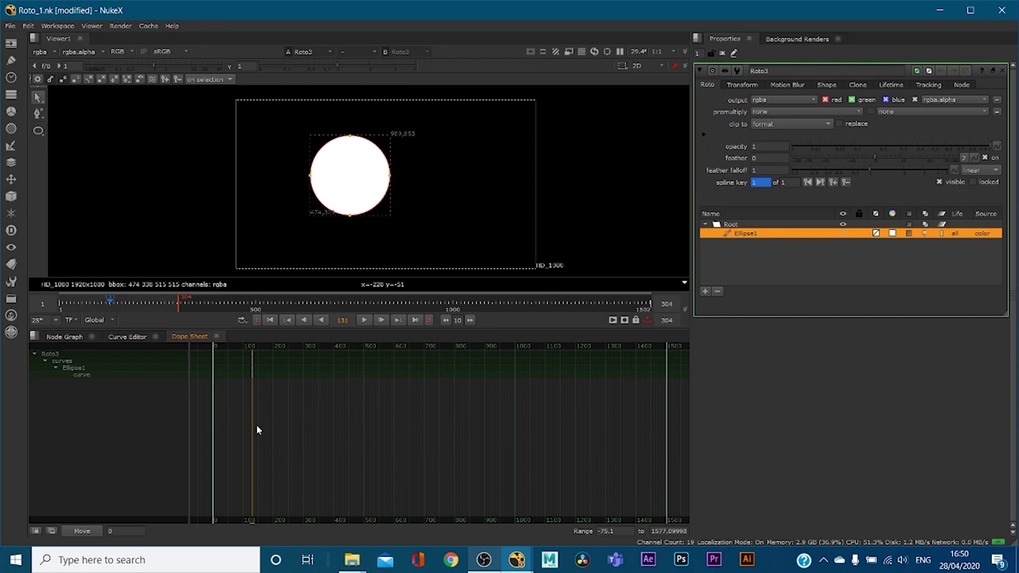
scroll(238, 402, up, 6)
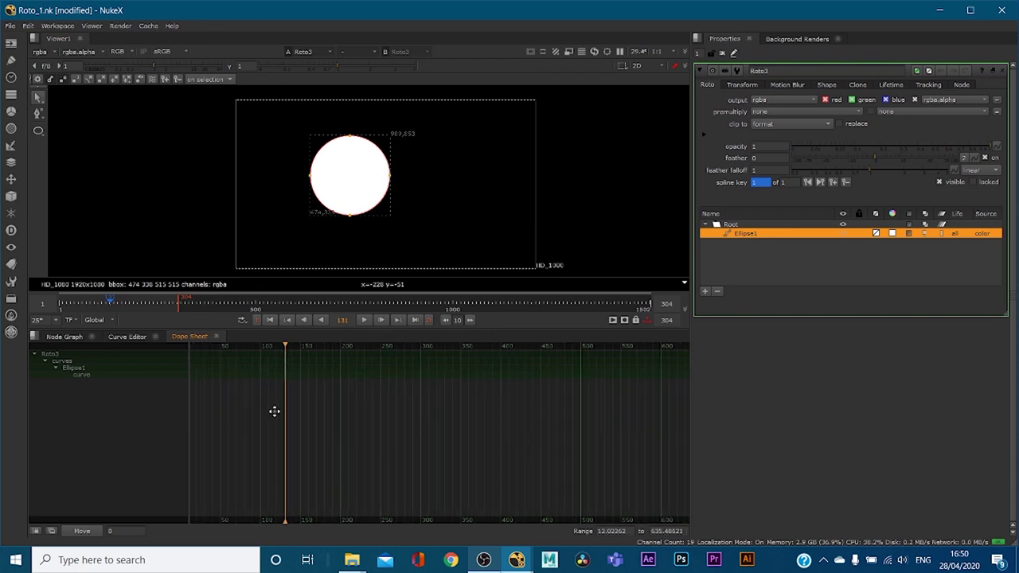
scroll(358, 414, up, 5)
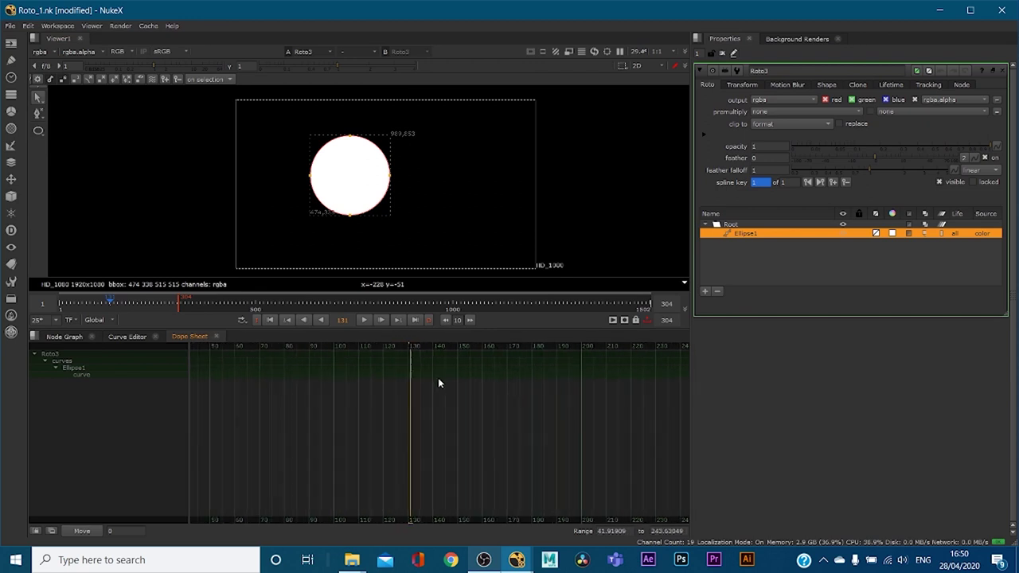
drag(422, 348, 429, 354)
scroll(102, 308, up, 8)
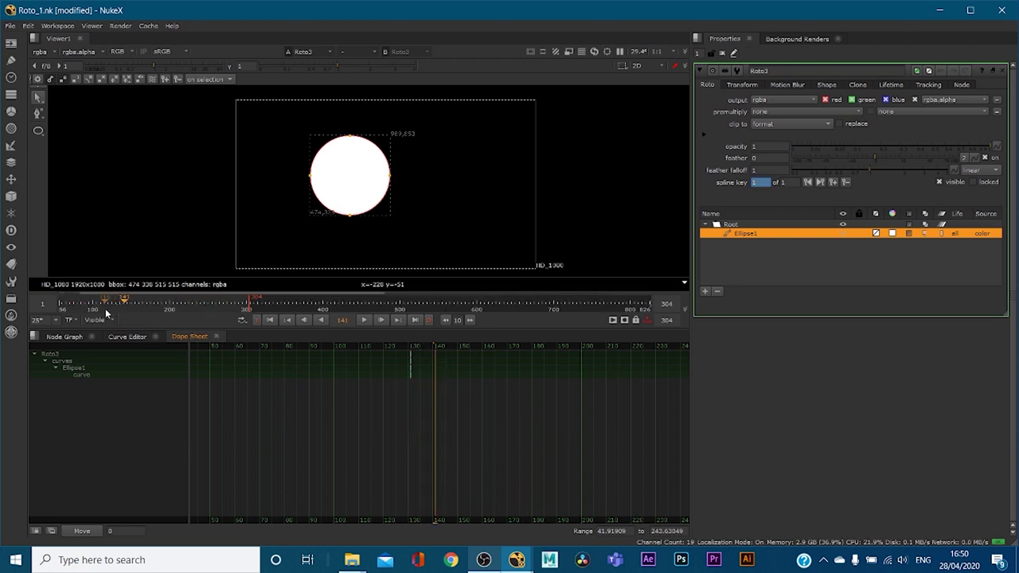
scroll(129, 307, up, 3)
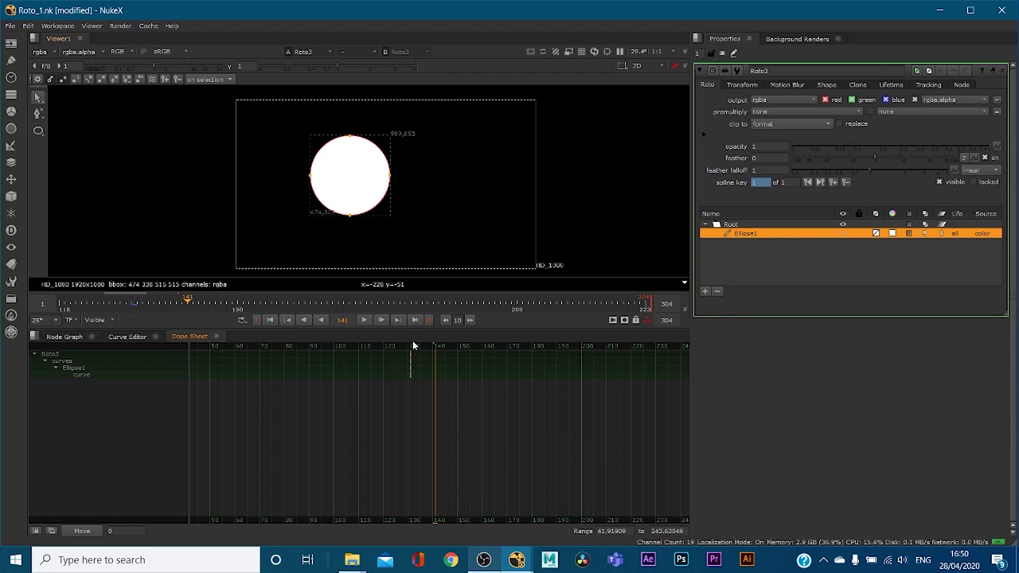
drag(412, 346, 410, 350)
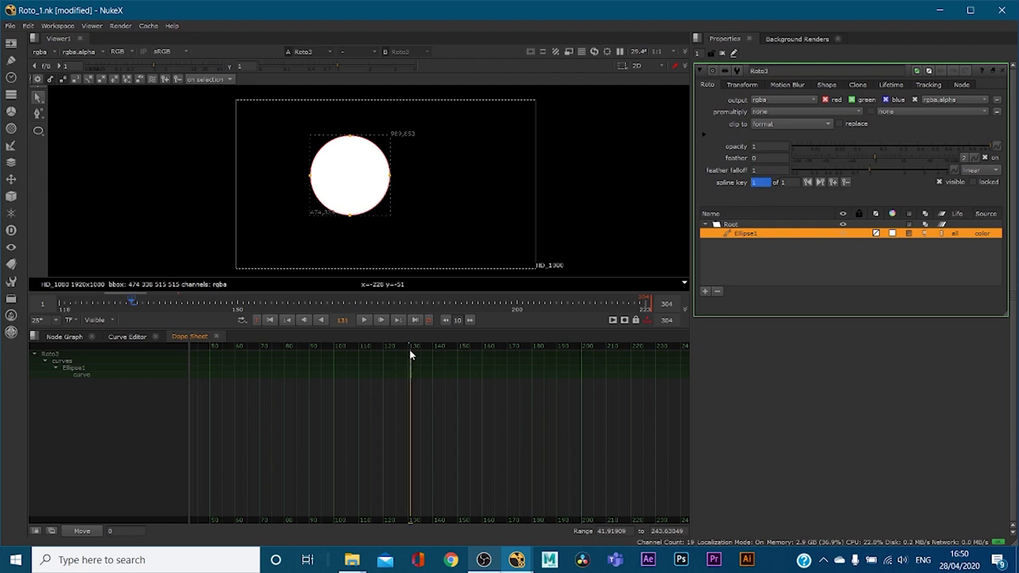
- At frame 154, select all of the circle's points and move the circle to the lower right of the frame
click(468, 348)
drag(278, 118, 459, 269)
drag(350, 196, 469, 227)
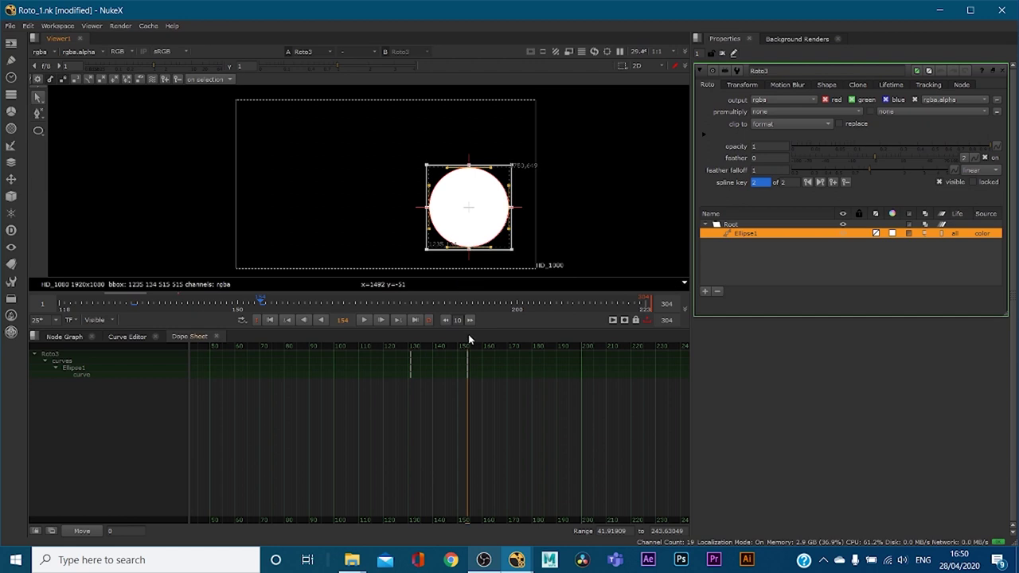
- At frame 171, pull the circle's top point down to form a crescent, and scrub back to frame 131
click(509, 351)
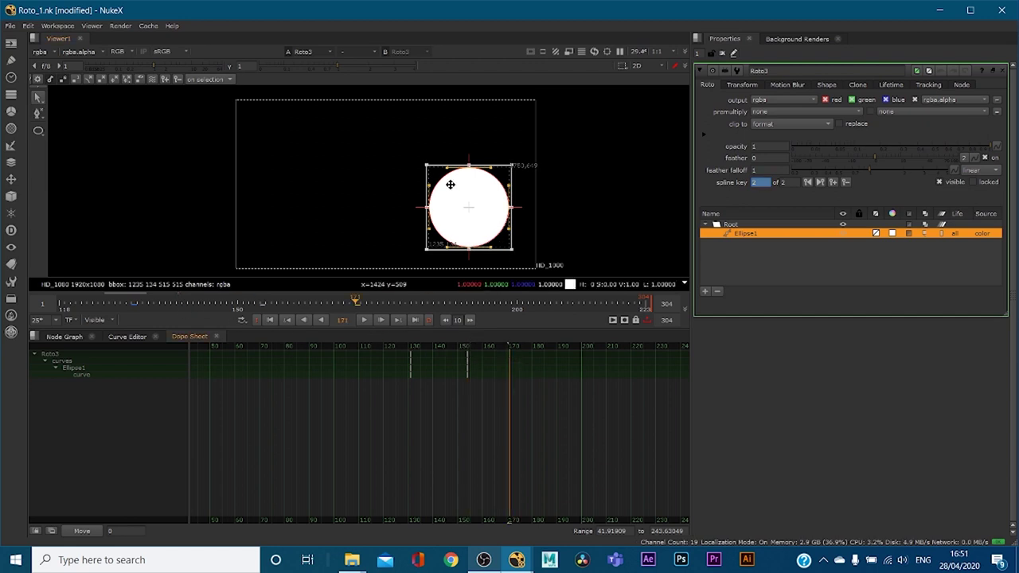
drag(470, 173, 470, 239)
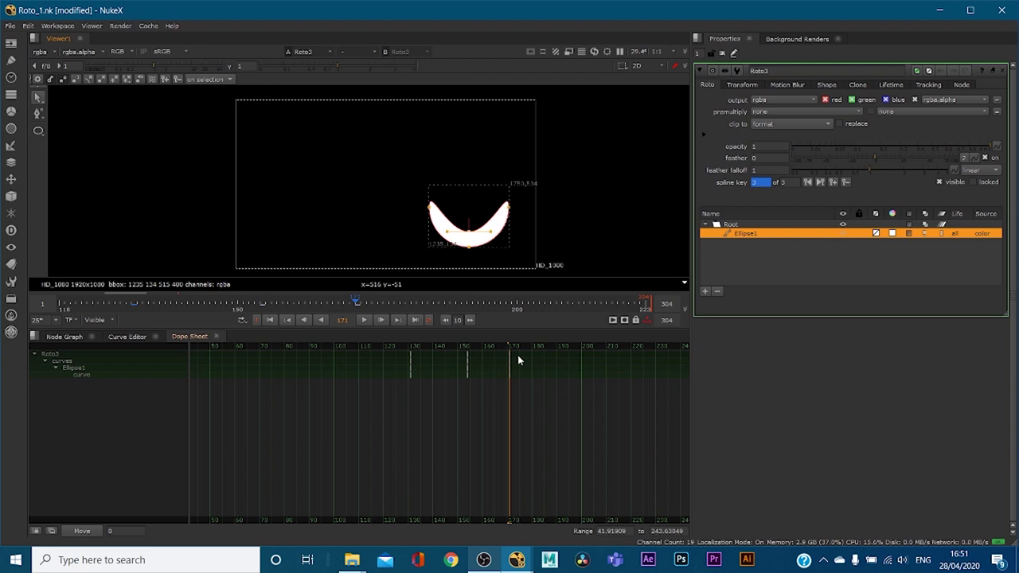
drag(512, 345, 411, 352)
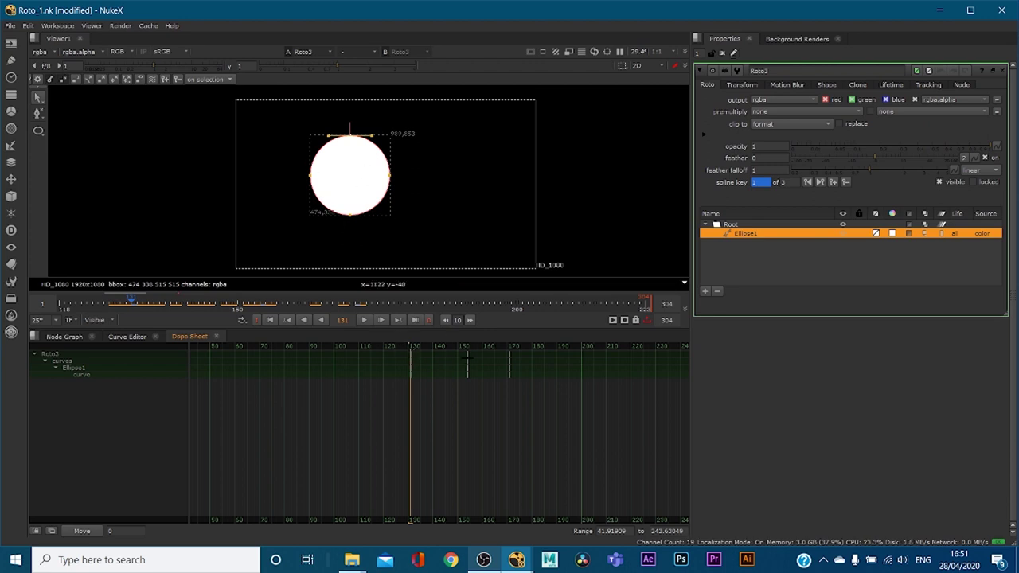
- Check the keyframes at frames 154 and 171, and at frame 184 pull the crescent's inner-point tangent handle far beyond the frame's right edge
click(468, 345)
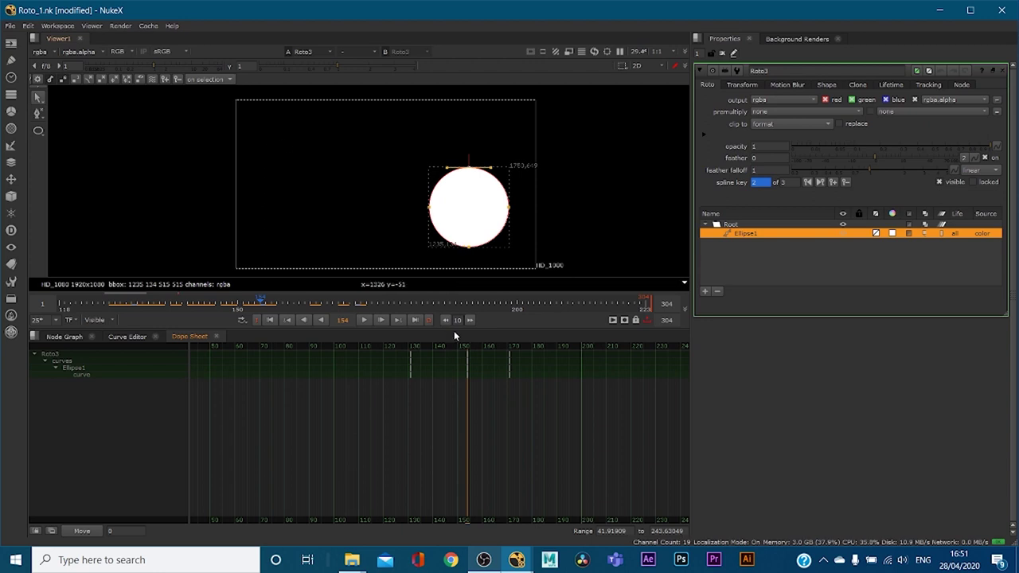
drag(454, 346, 511, 355)
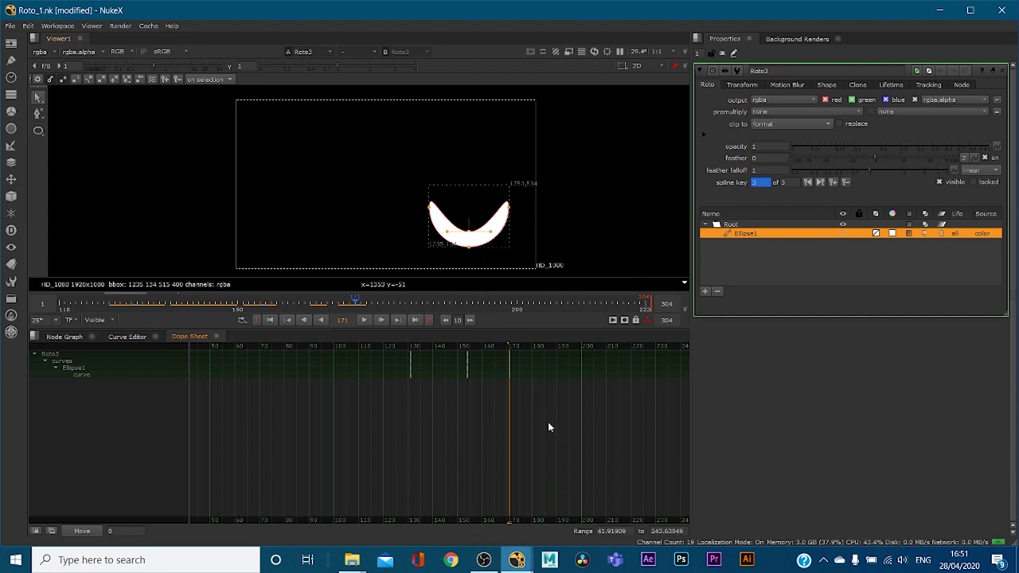
click(541, 347)
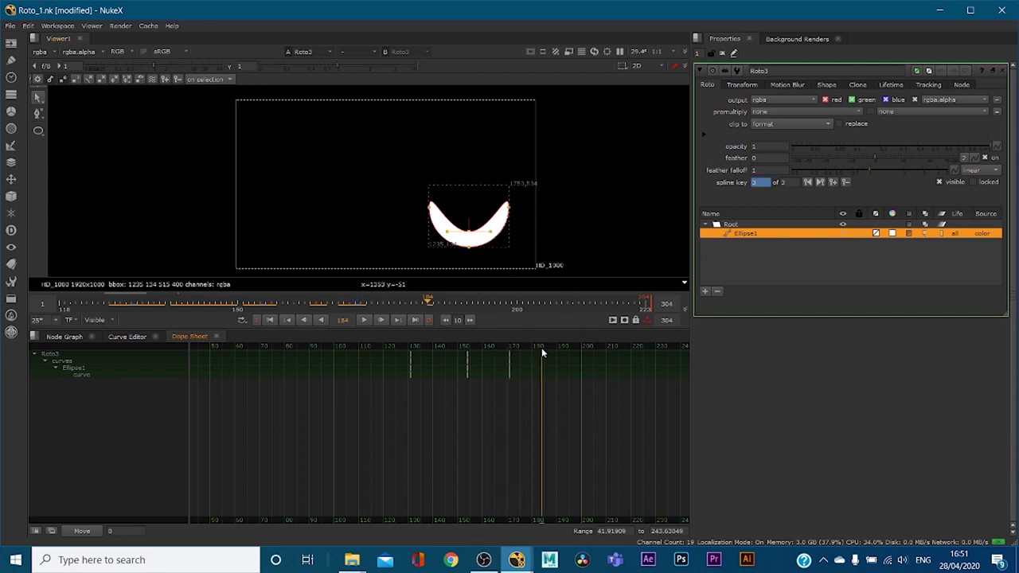
drag(490, 232, 643, 243)
mouse_move(538, 351)
mouse_down()
mouse_move(500, 343)
mouse_move(547, 342)
mouse_up()
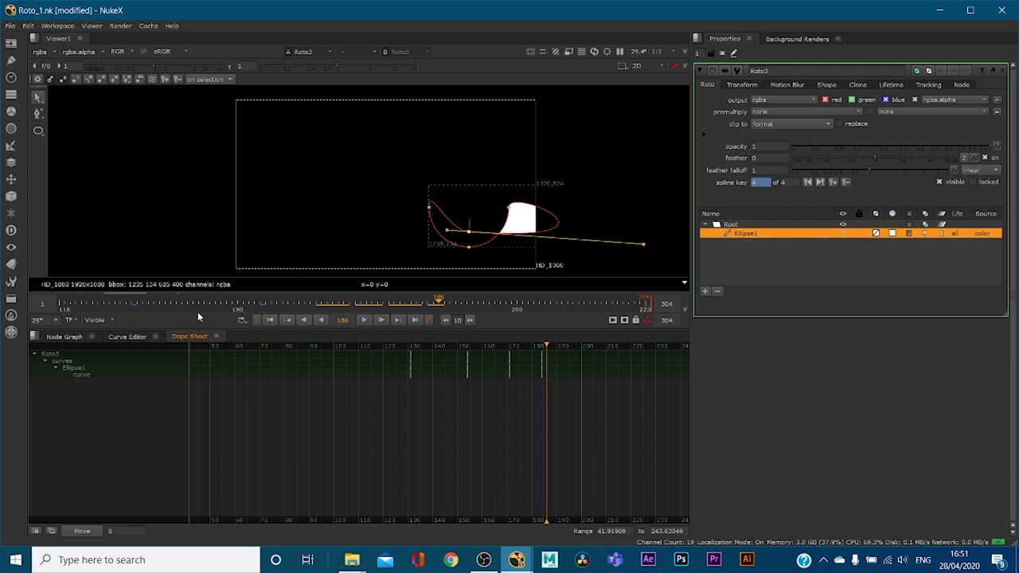
- In the Node Graph, move the Feathering sticky note beneath the Drawing and editing rotoshapes backdrop
click(69, 337)
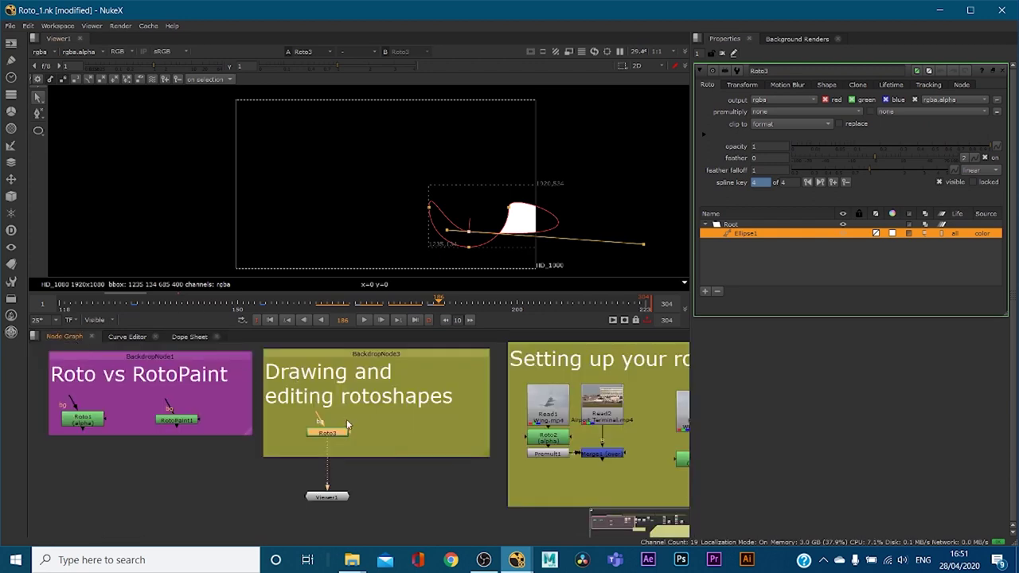
middle_drag(396, 411, 332, 399)
scroll(335, 398, down, 2)
scroll(334, 398, down, 1)
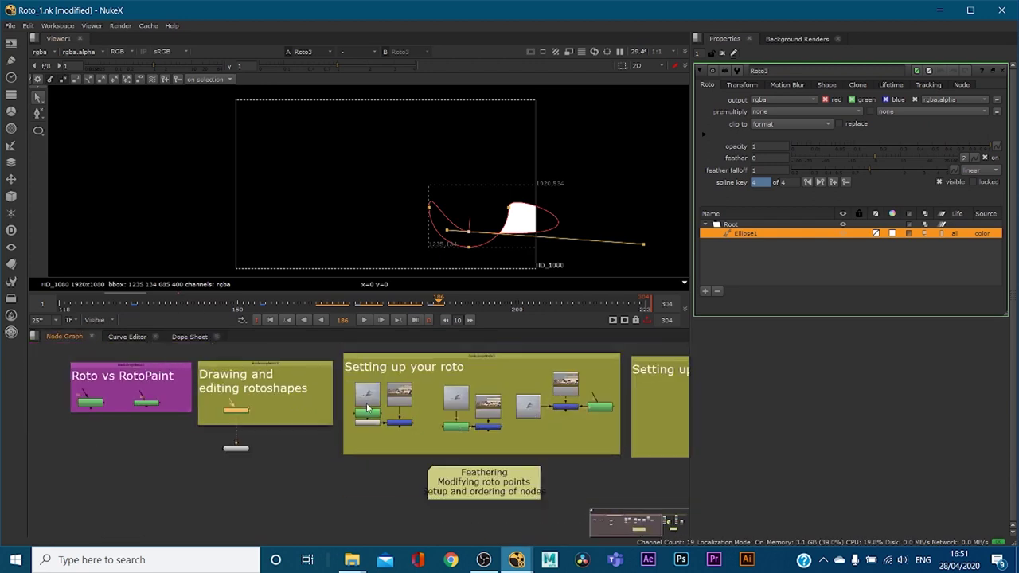
drag(476, 498, 429, 499)
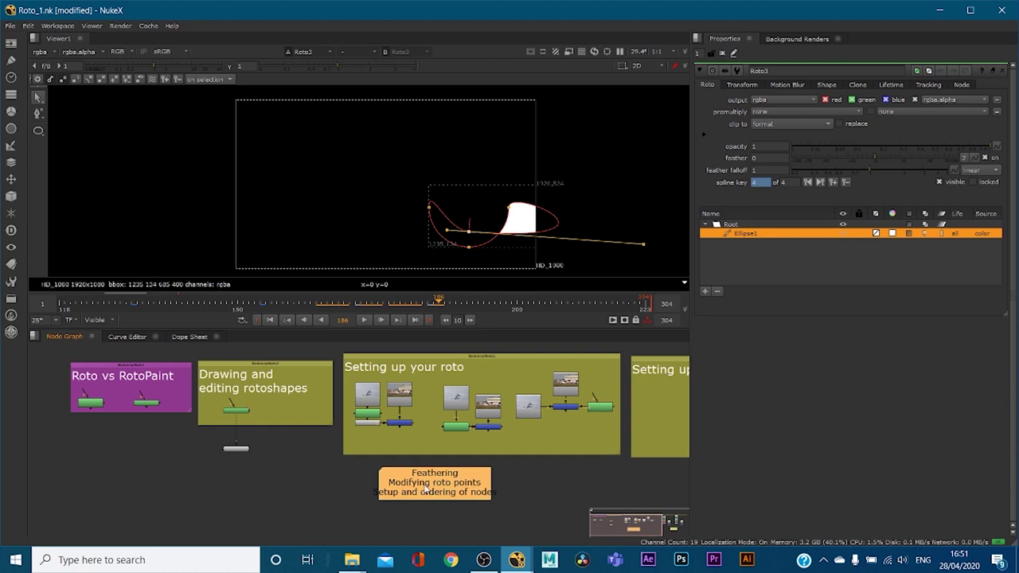
drag(426, 490, 429, 494)
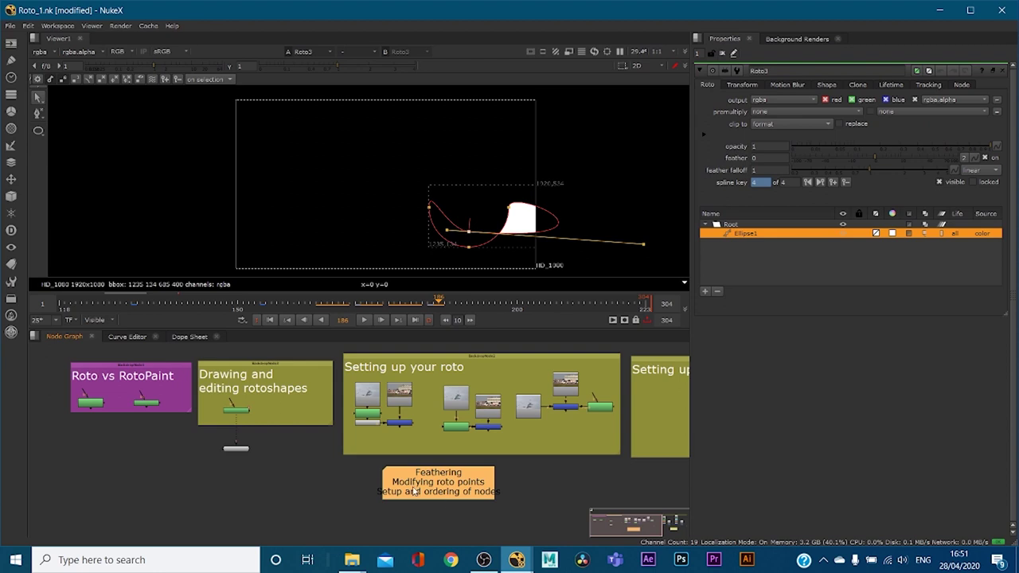
scroll(414, 492, up, 1)
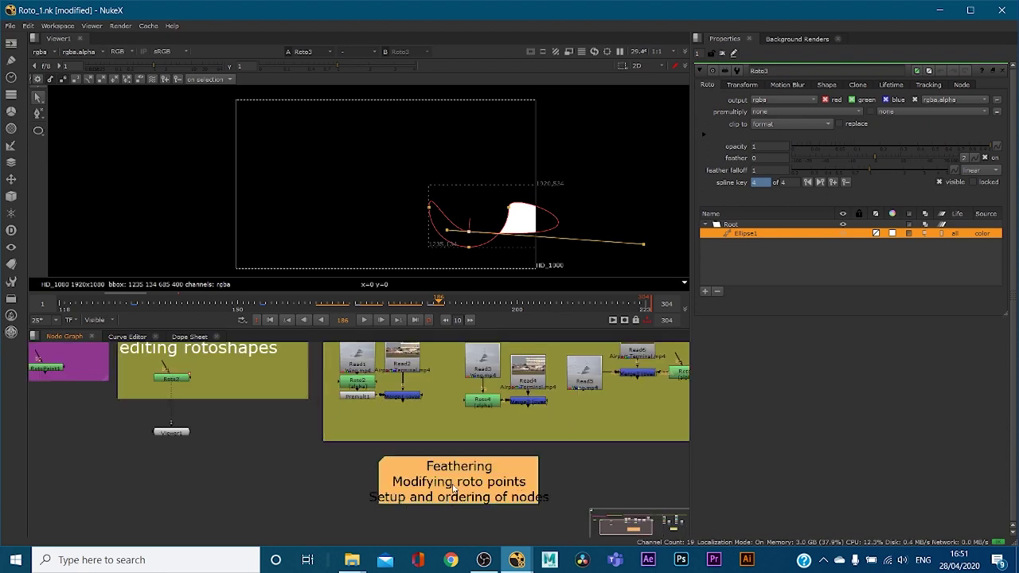
scroll(453, 488, down, 2)
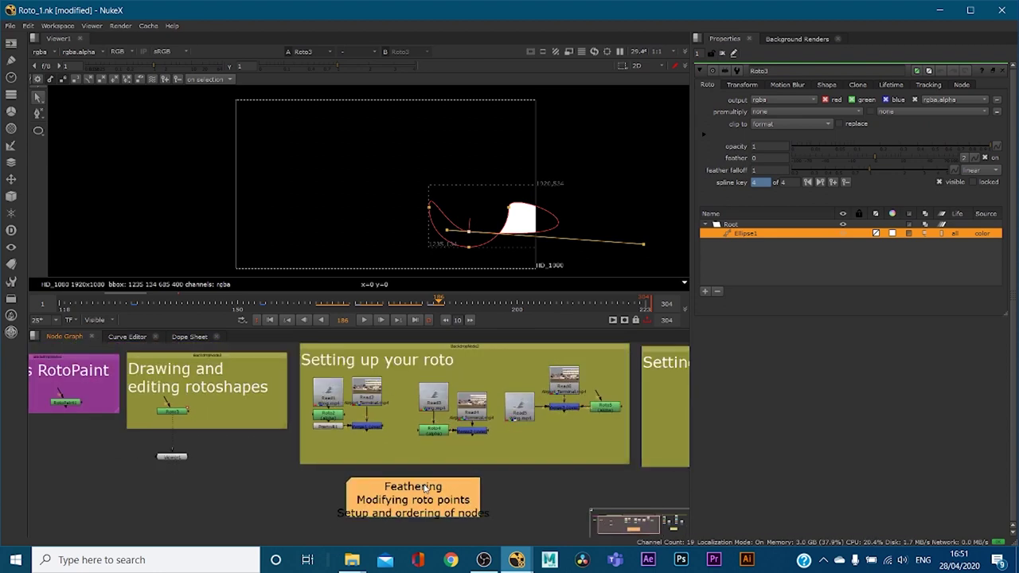
drag(425, 488, 214, 481)
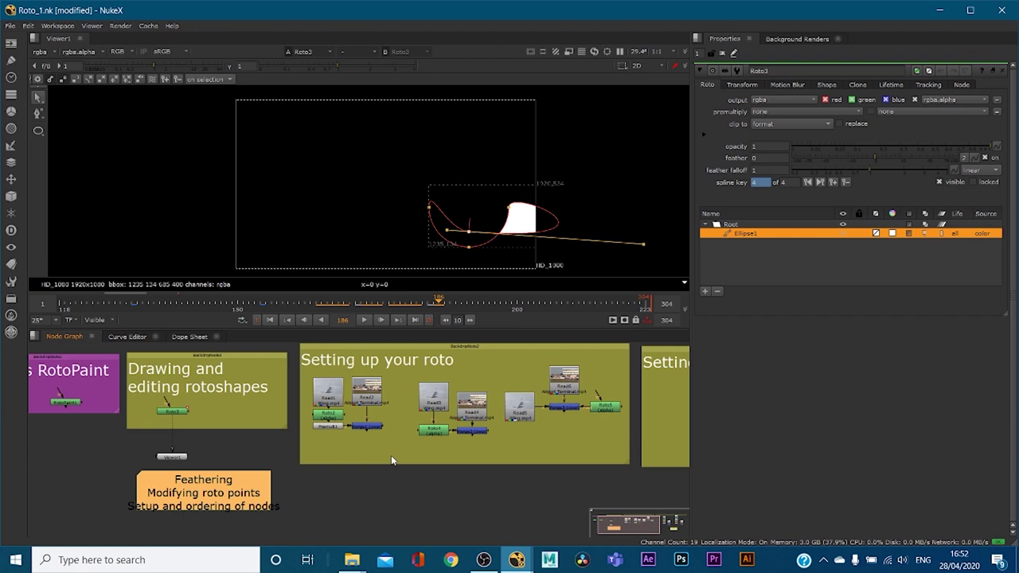
- Show the Merge1 composite in the viewer and place the Viewer1 node just below Merge1
scroll(339, 438, up, 2)
click(371, 425)
key(1)
drag(141, 460, 368, 500)
scroll(367, 445, up, 4)
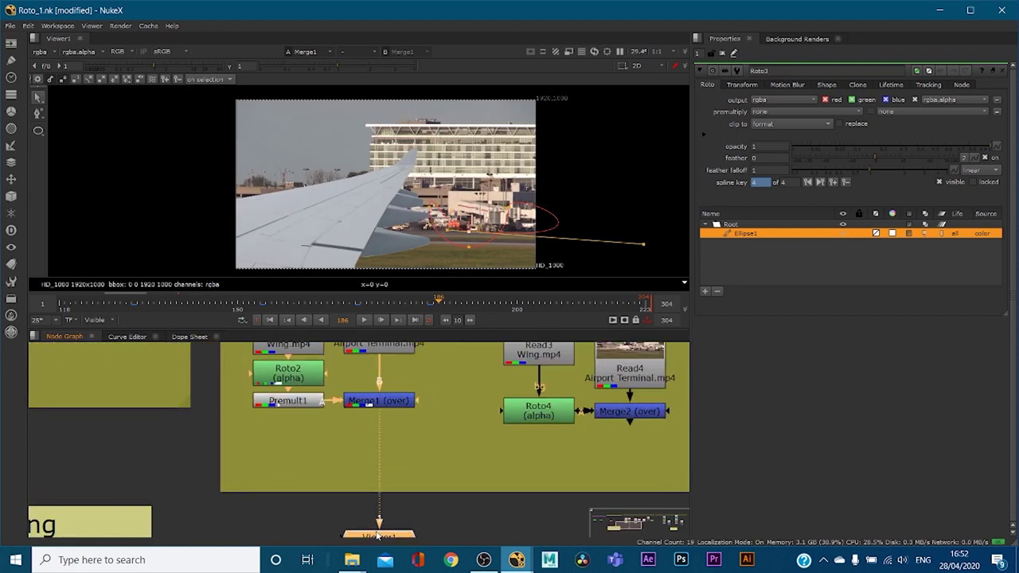
drag(373, 539, 373, 455)
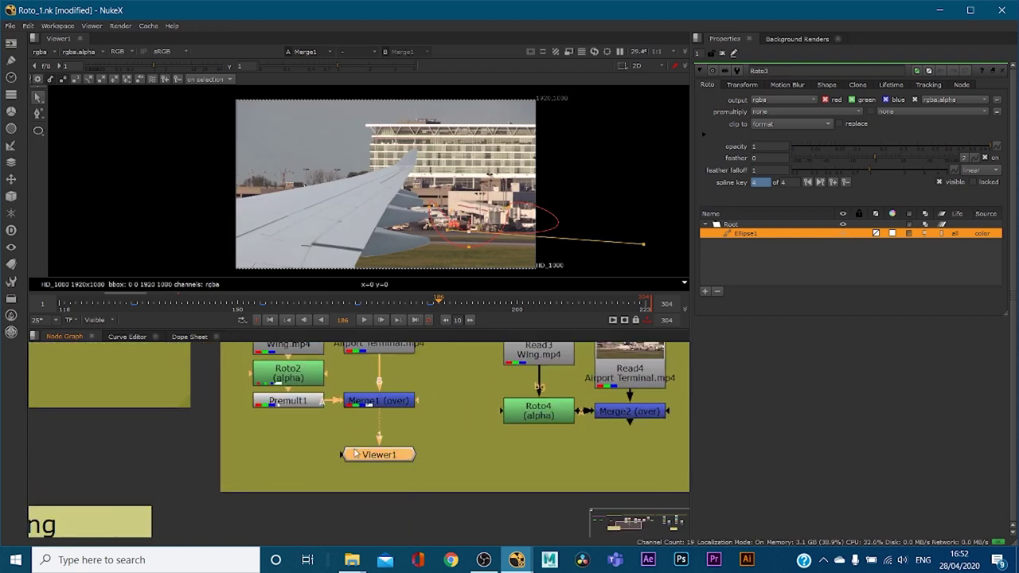
- View the Read2 Airport Terminal footage at frame 140 and close the Roto3 properties
middle_drag(355, 449, 350, 491)
scroll(349, 491, down, 2)
click(370, 377)
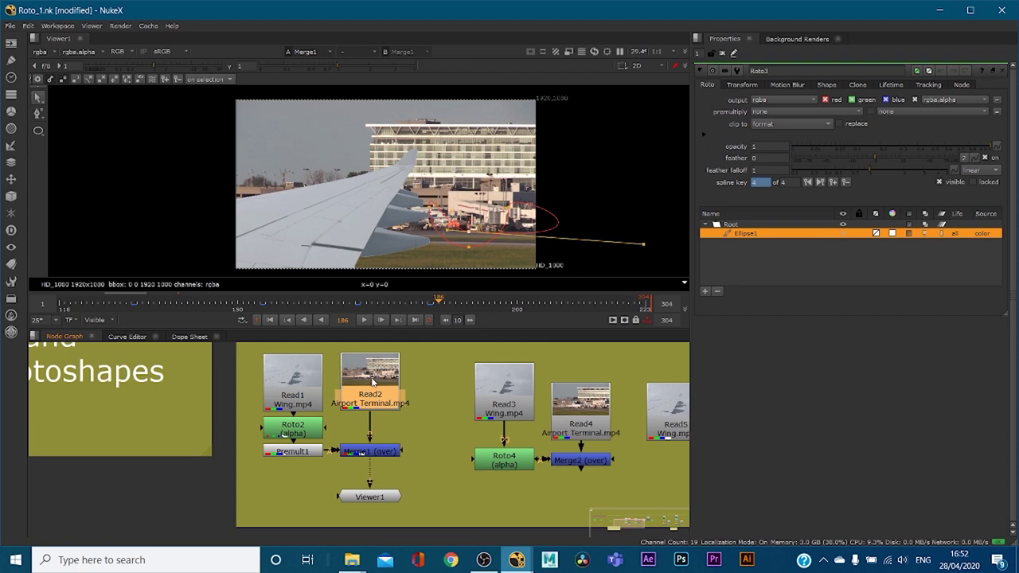
key(1)
drag(238, 309, 207, 301)
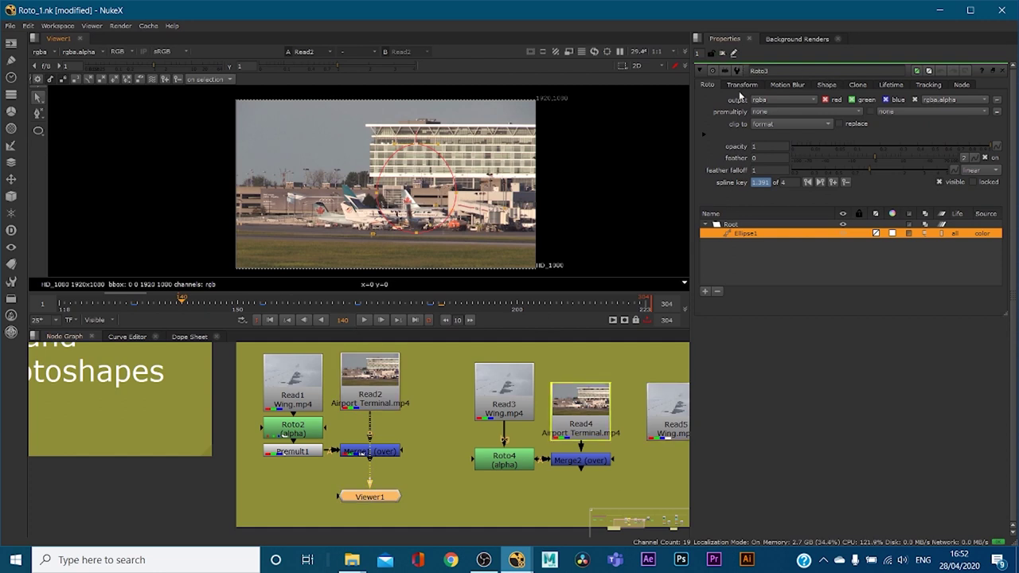
click(1002, 70)
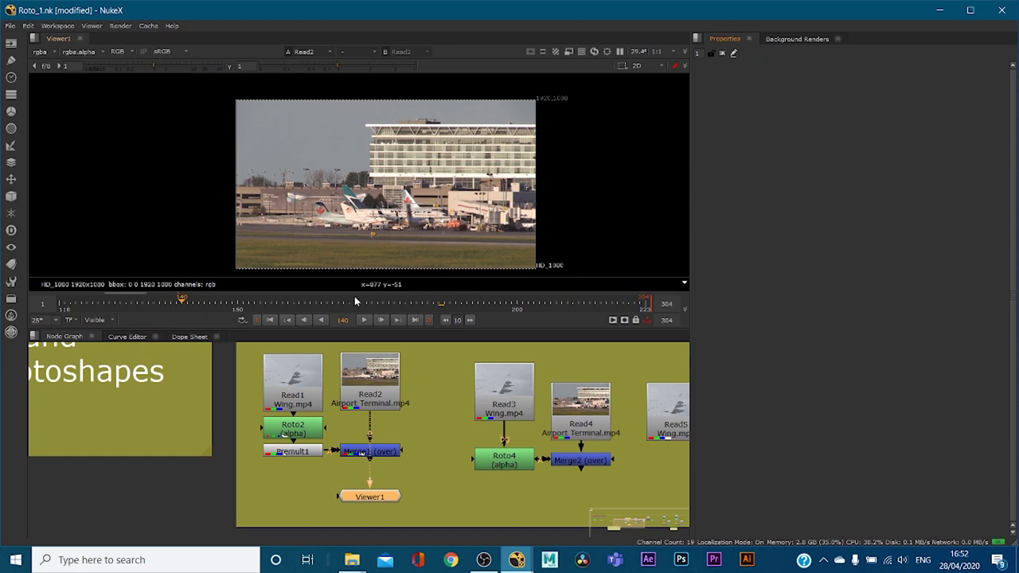
- Play the airport terminal footage from frame 140 and stop it at frame 221
click(363, 319)
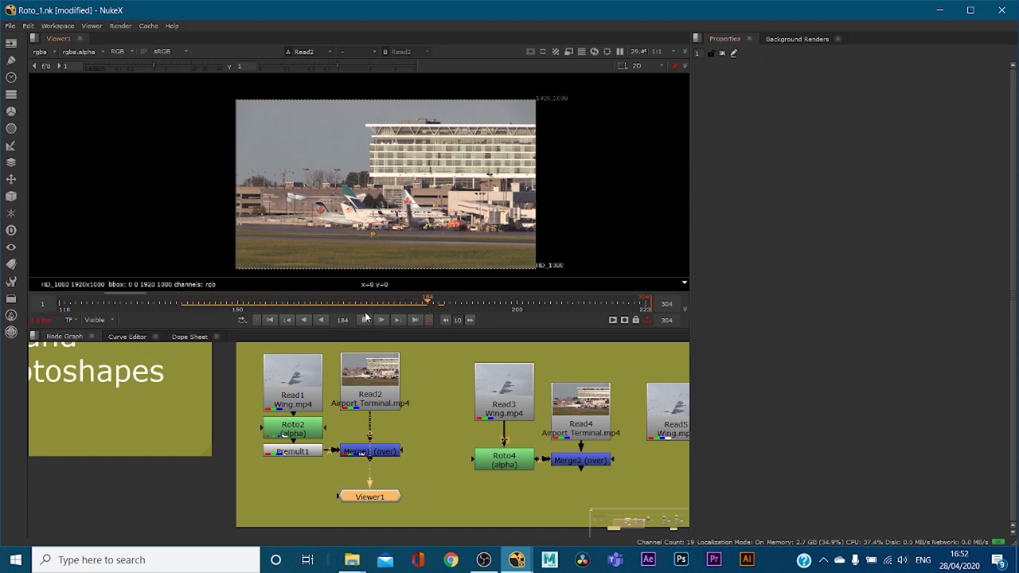
key(space)
key(space)
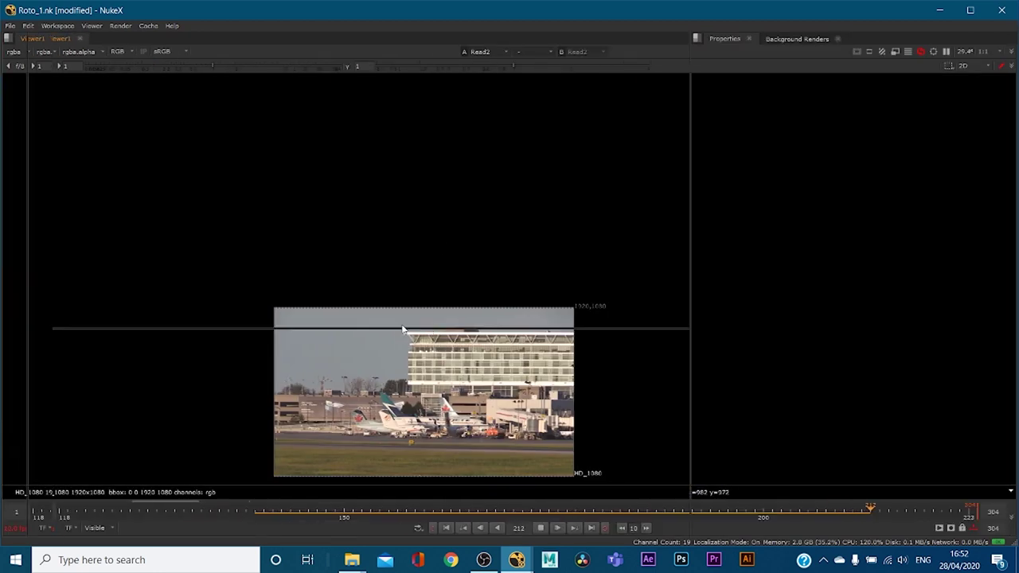
click(365, 320)
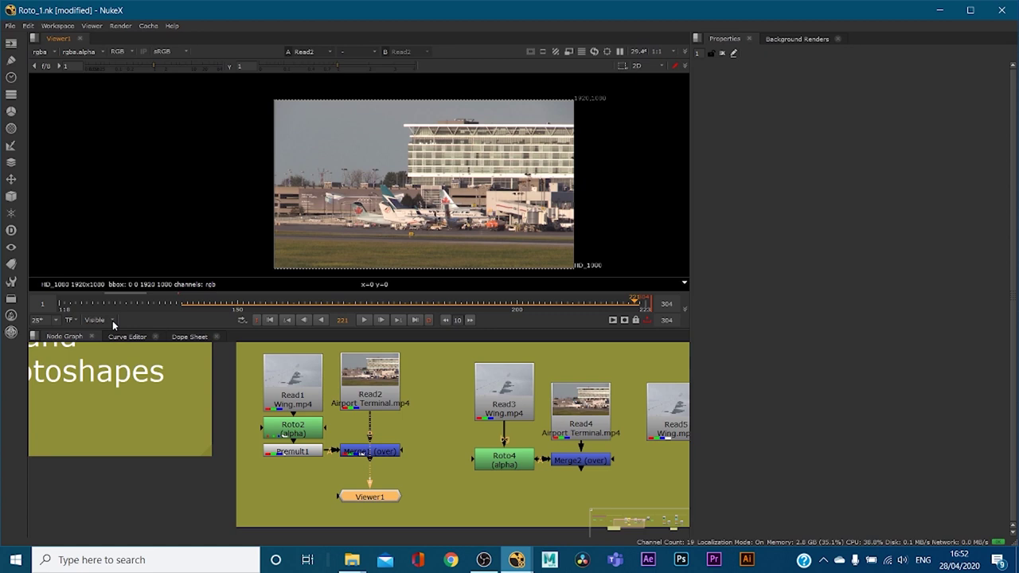
- Set the timeline's frame range to Global and go to frame 63
click(112, 320)
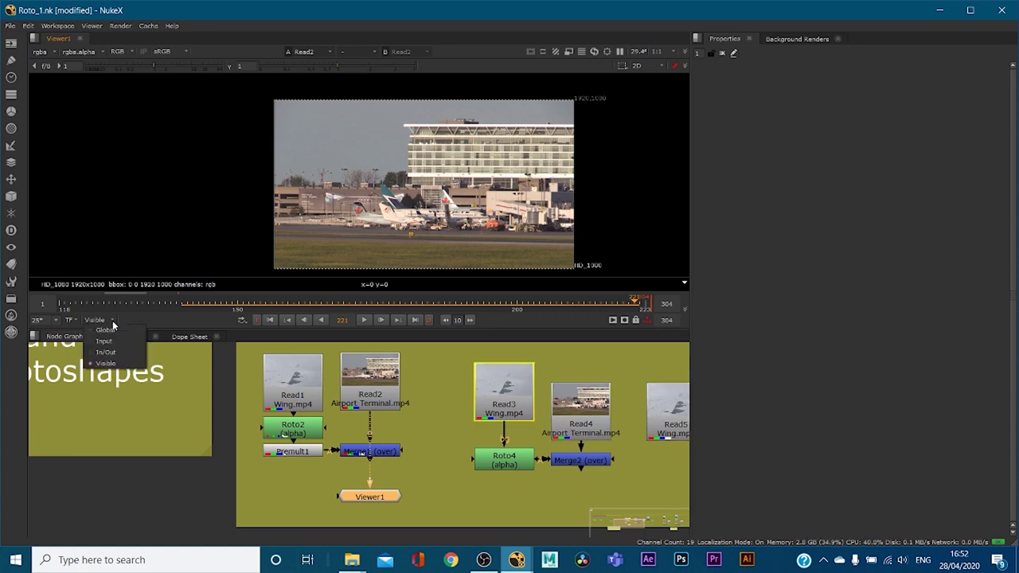
click(105, 330)
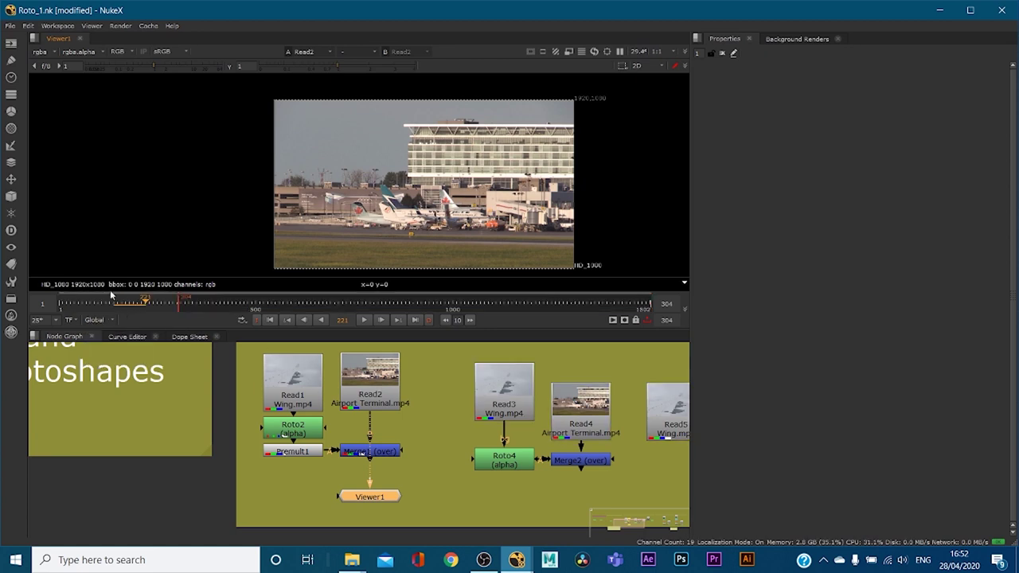
click(83, 301)
click(414, 360)
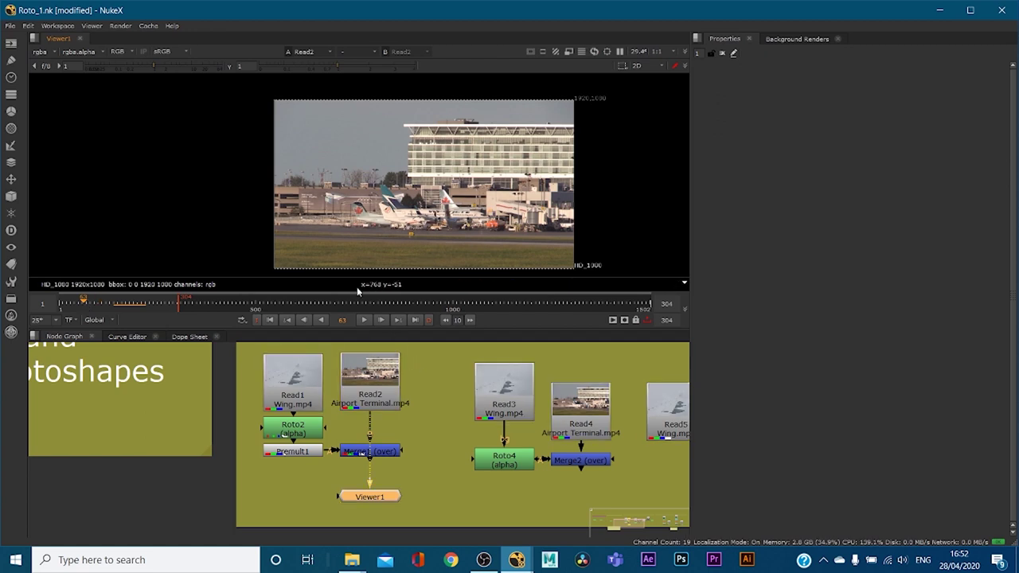
- View the Read1 Wing footage at several frames up to 845, and the Merge1 composite at frame 91
click(314, 387)
key(1)
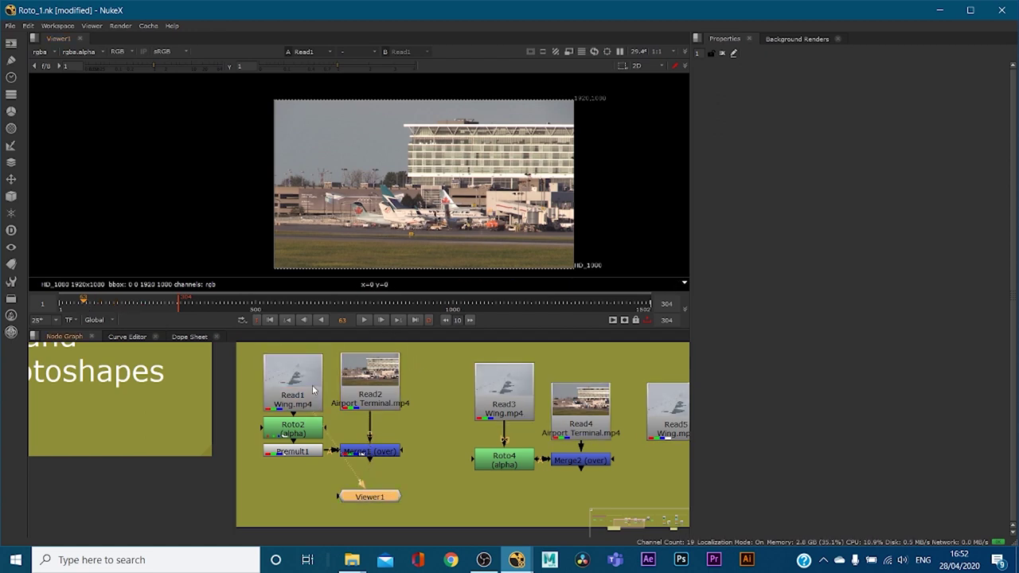
click(128, 307)
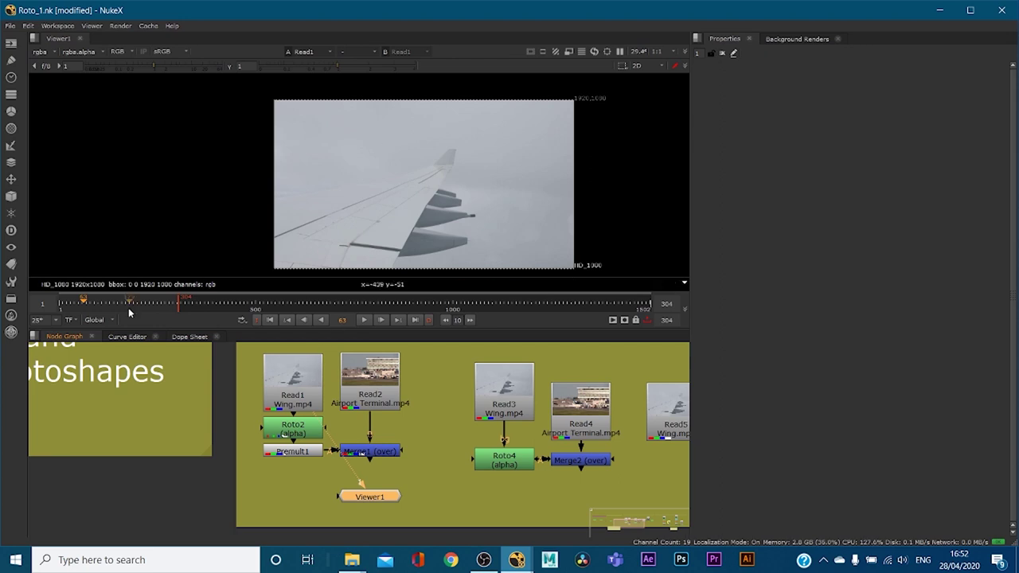
click(253, 303)
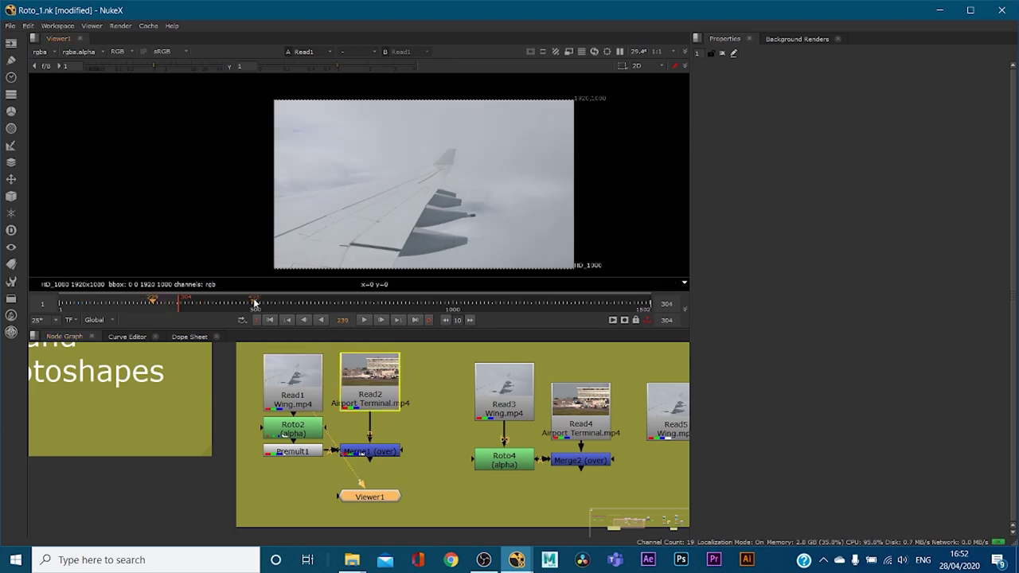
click(303, 303)
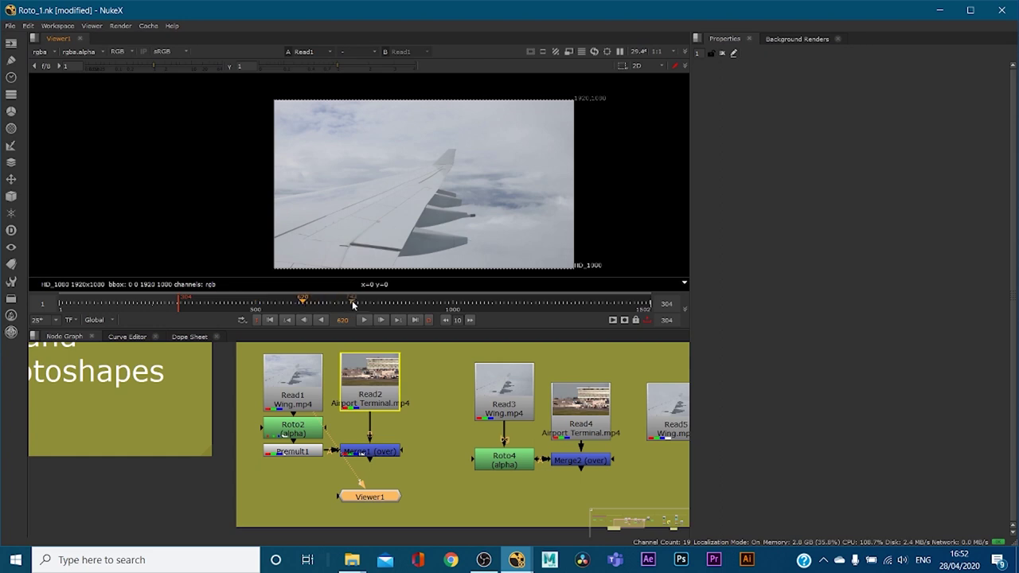
click(393, 303)
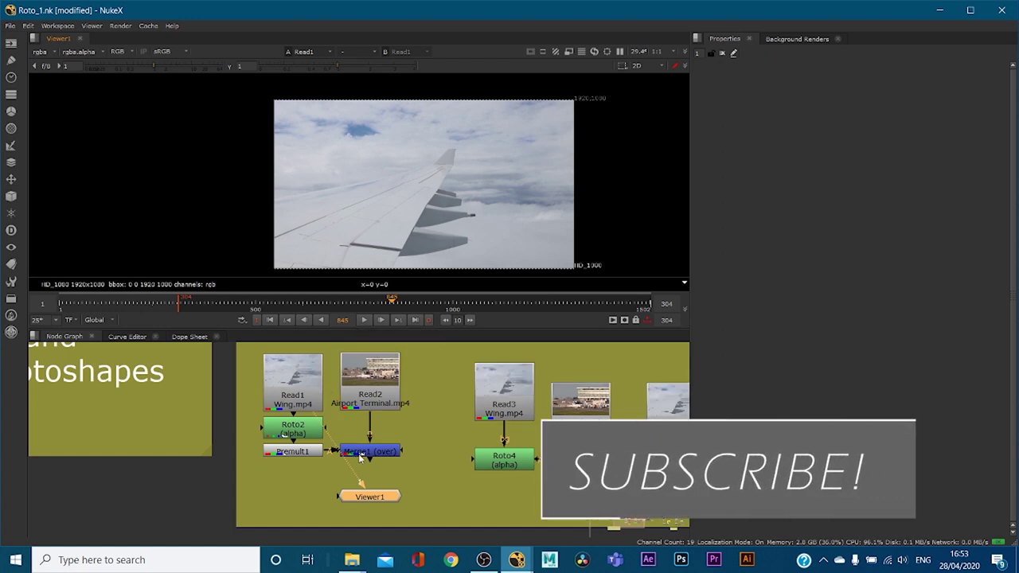
key(1)
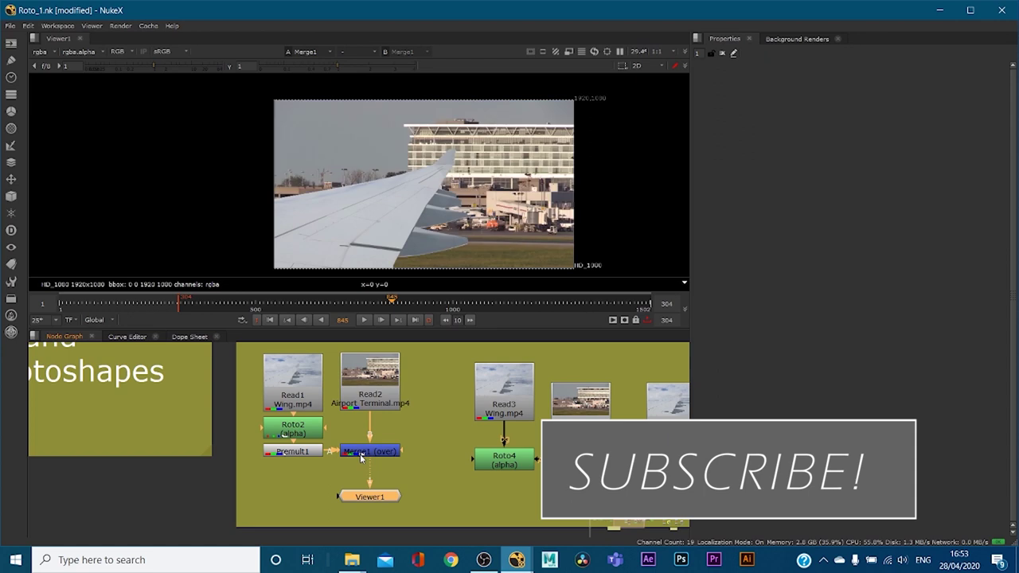
click(94, 303)
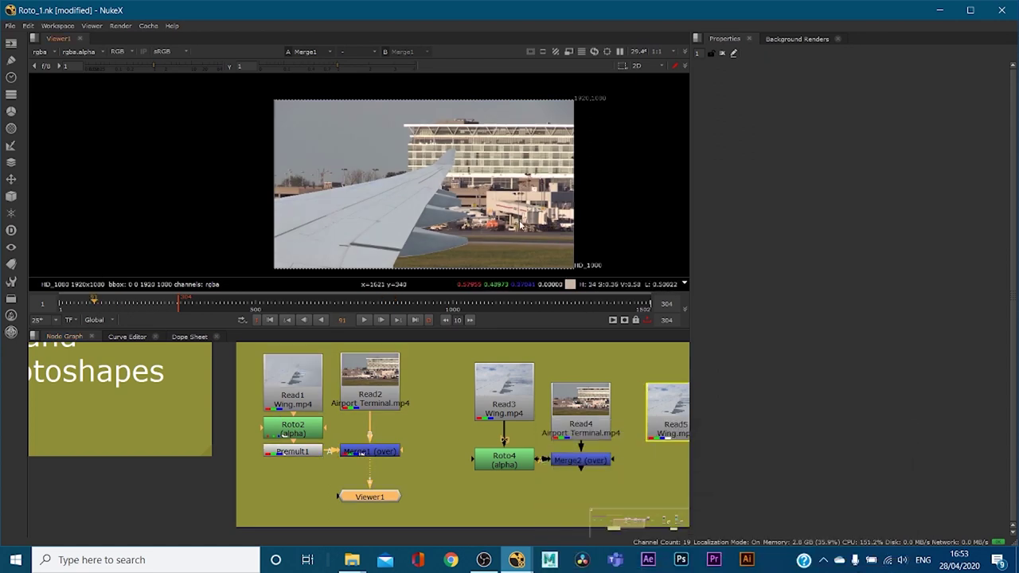
- Open the Read1 properties, and show the Roto2 node in the viewer with its properties open
double_click(289, 378)
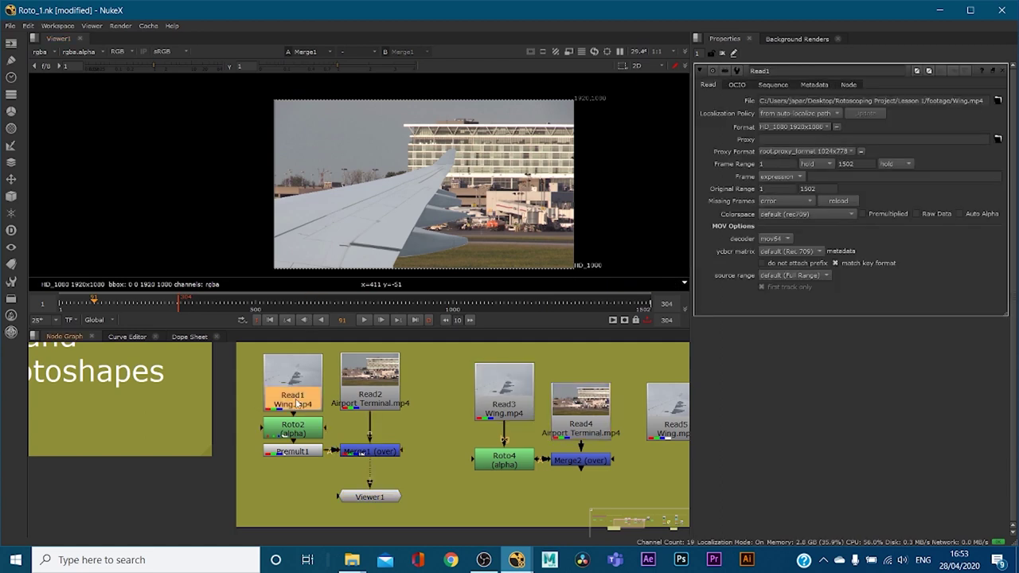
click(292, 428)
key(1)
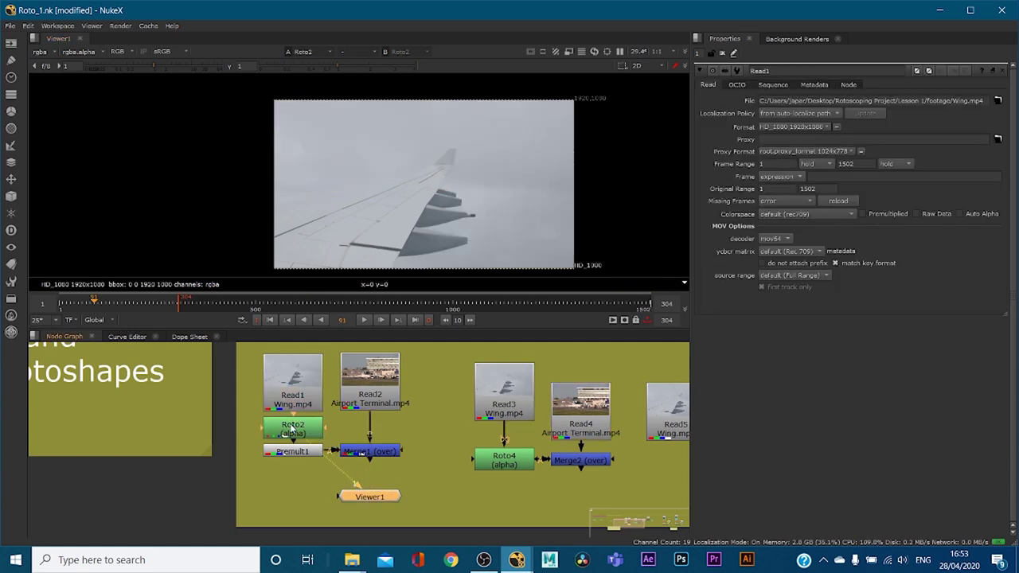
double_click(292, 430)
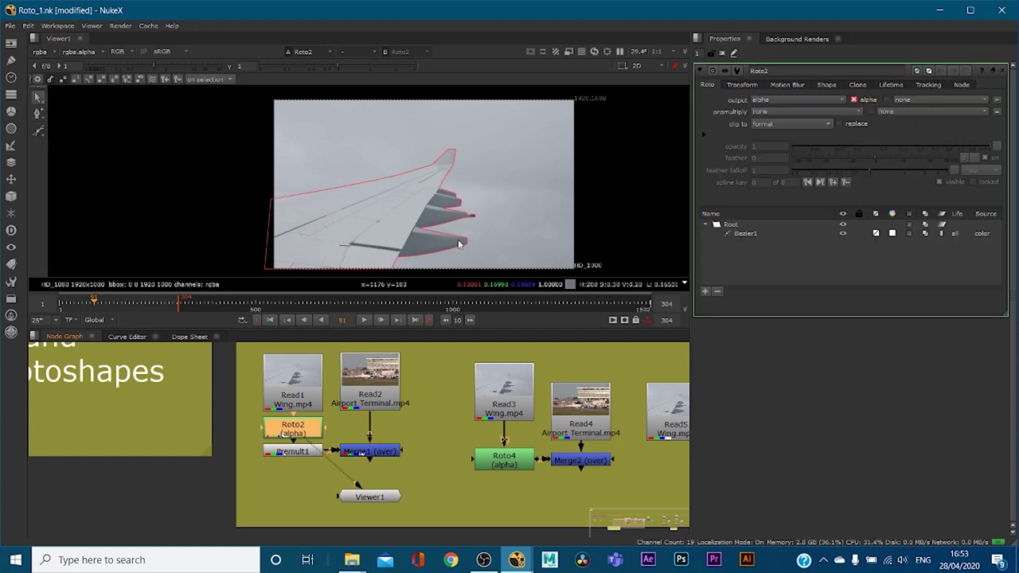
- Rename Roto2's Bezier1 shape to Wing and display the alpha channel in the viewer
click(748, 233)
right_click(750, 232)
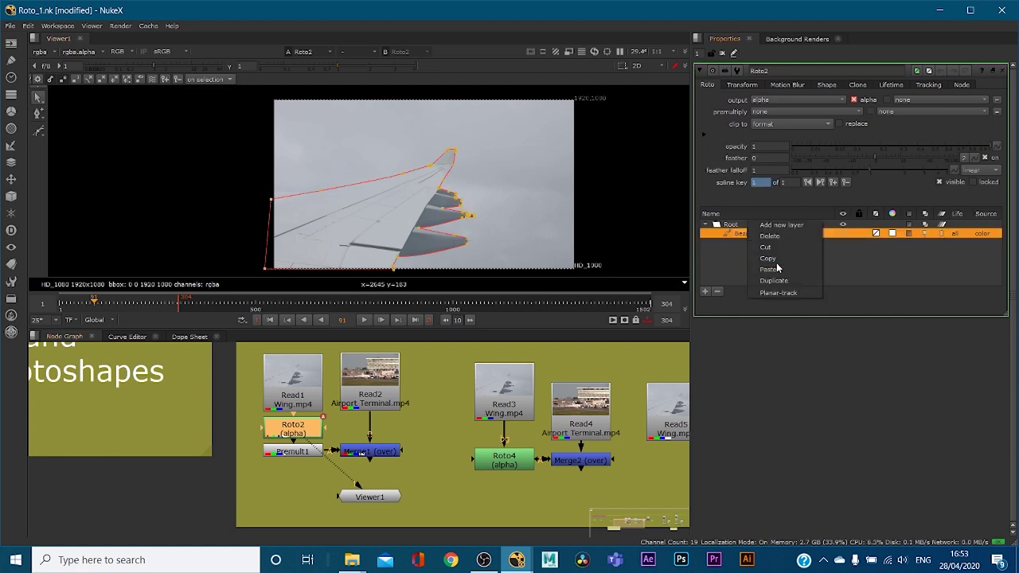
click(830, 269)
click(752, 232)
text(Wing)
key(Return)
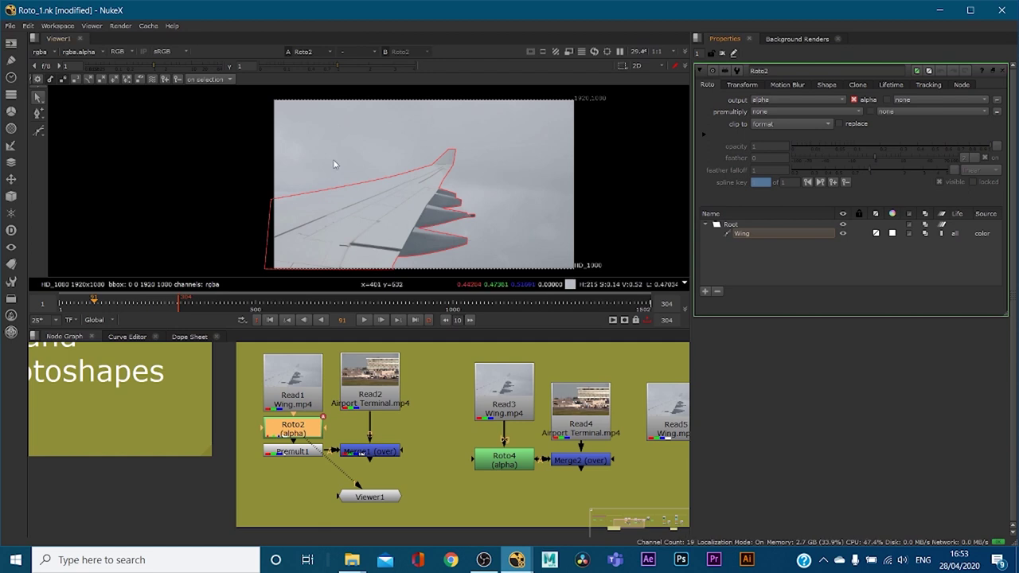
key(a)
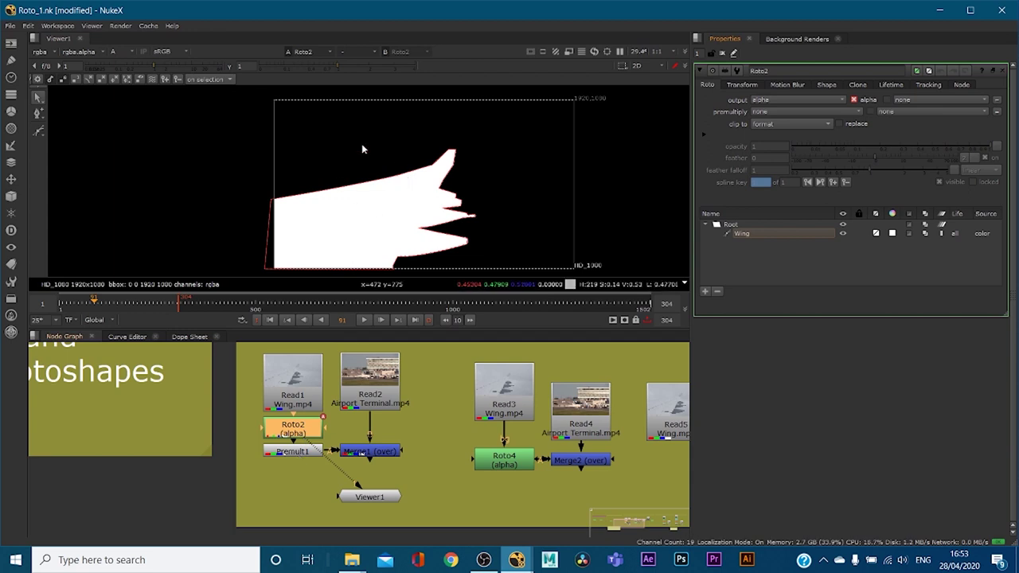
- Switch the viewer back to the RGB channels and show the Premult1 node's output
key(a)
click(298, 452)
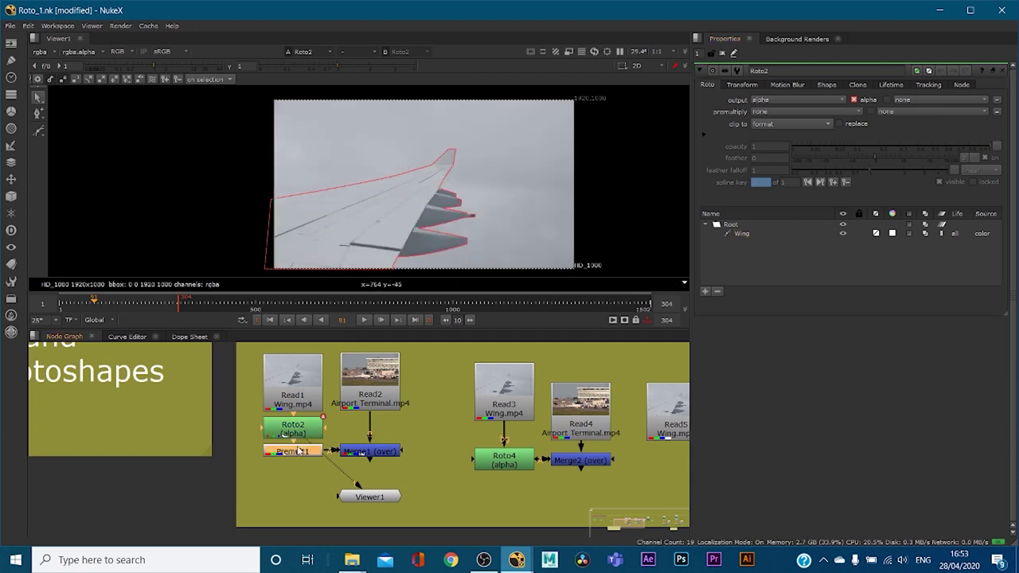
key(1)
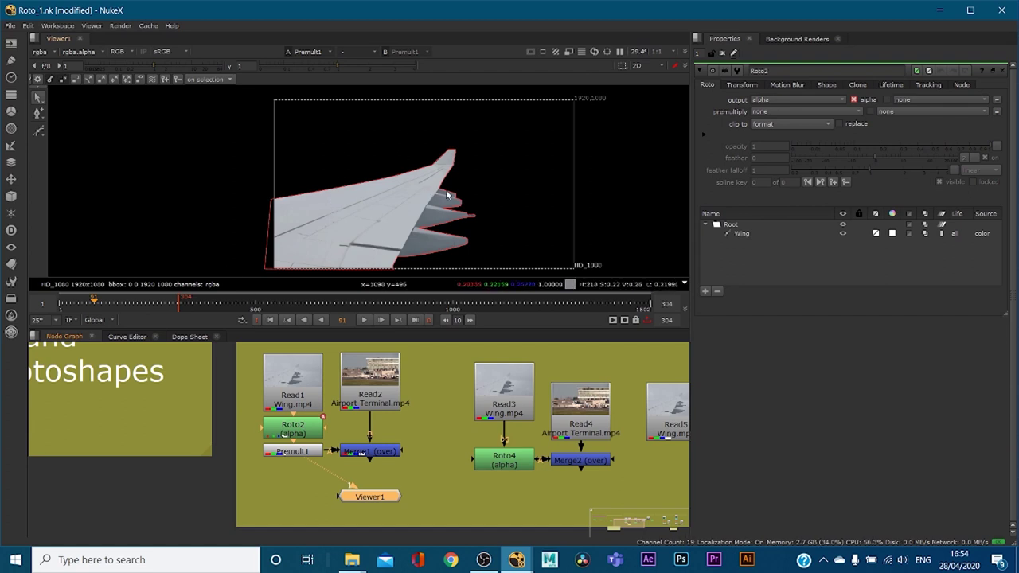
- Try pulling a wingtip point of the Wing shape outward, check it in the alpha channel, and undo the move
click(454, 164)
drag(454, 164, 547, 170)
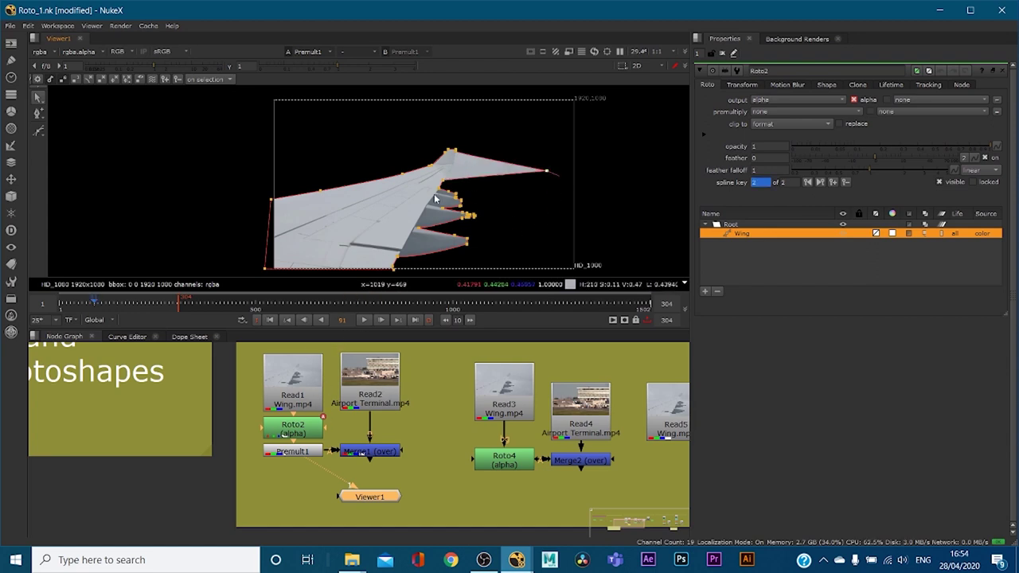
key(a)
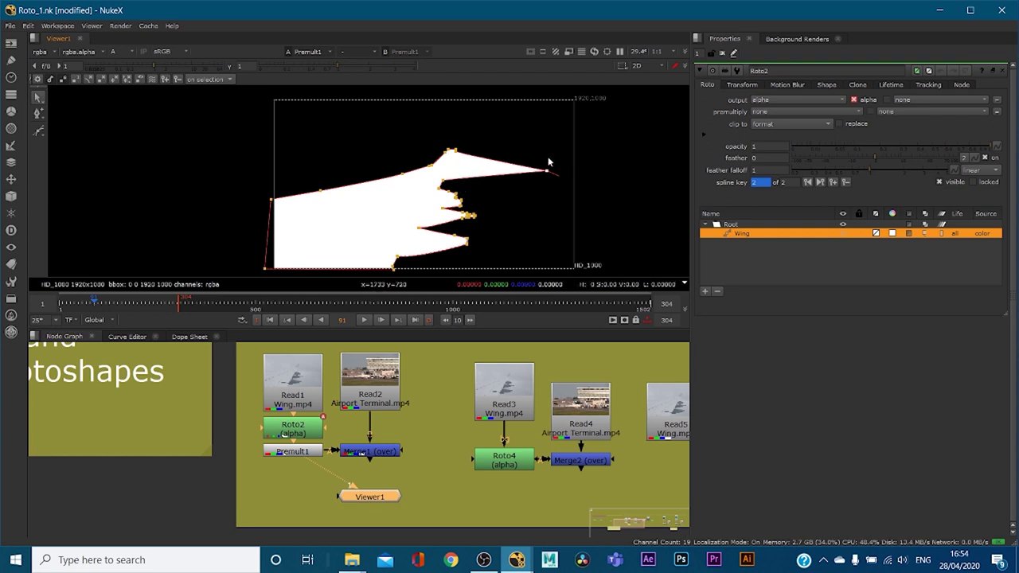
key(ctrl+z)
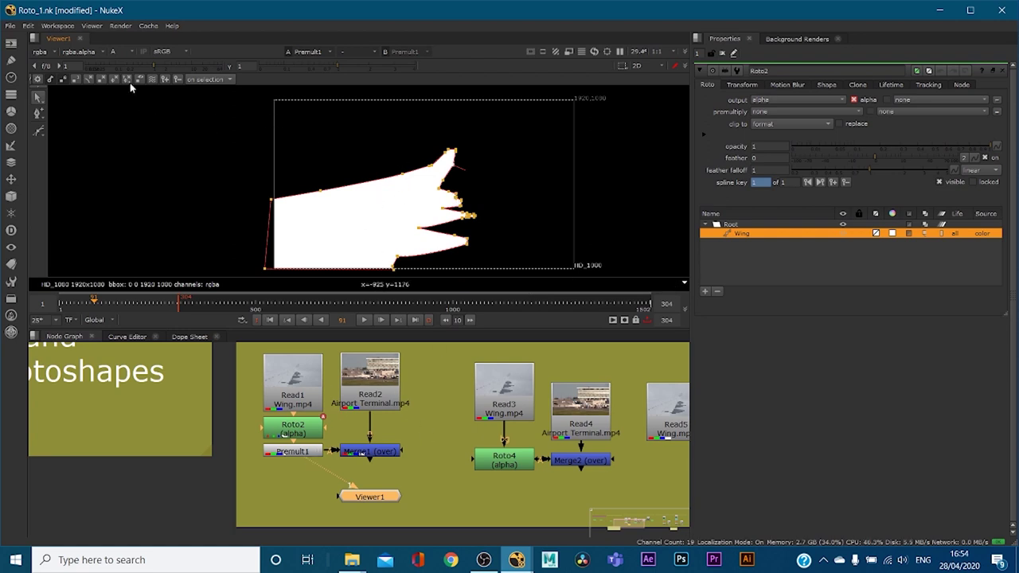
key(a)
- Show the Merge1 composite of the wing over the airport terminal in the viewer
click(288, 452)
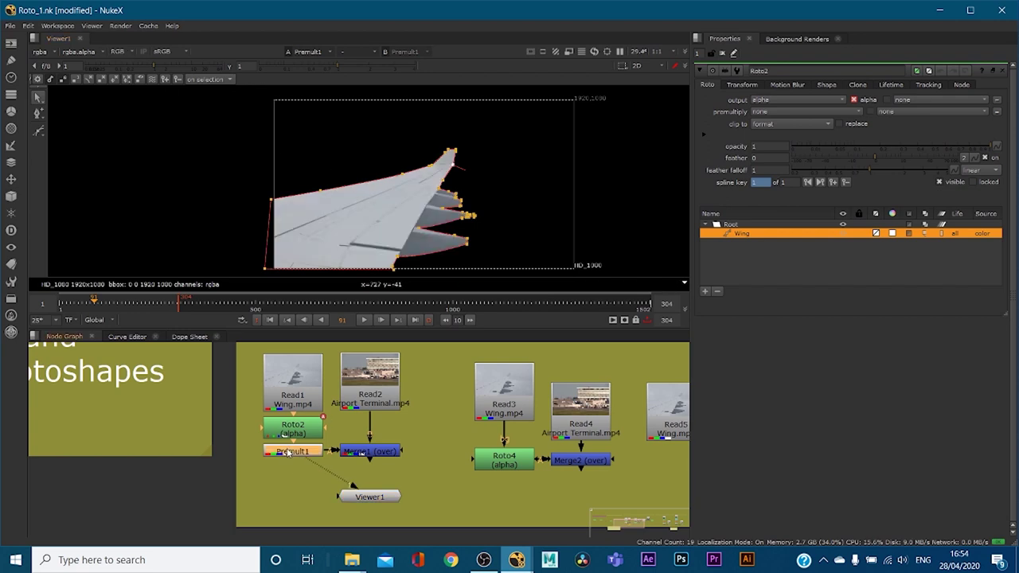
click(356, 453)
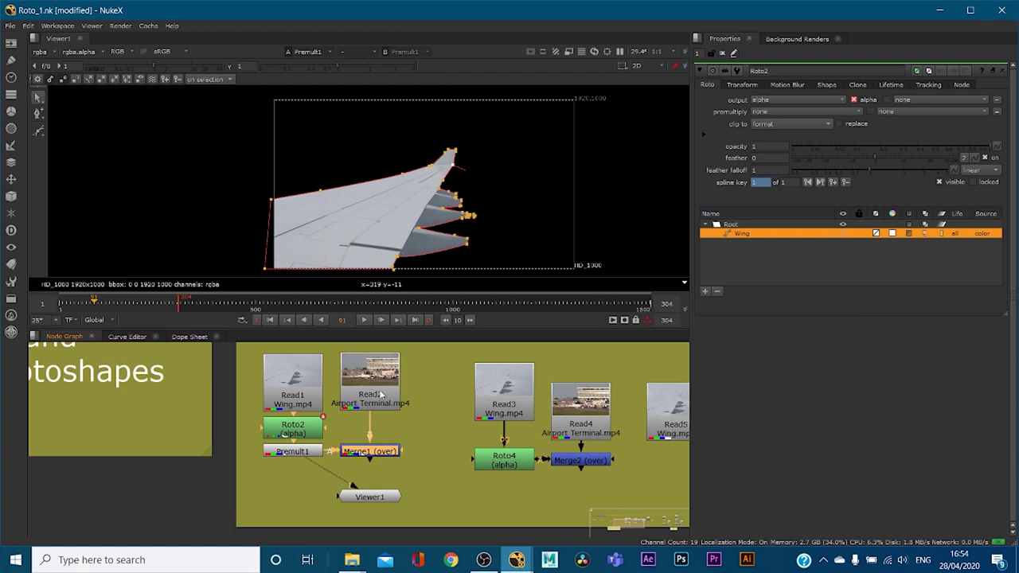
key(1)
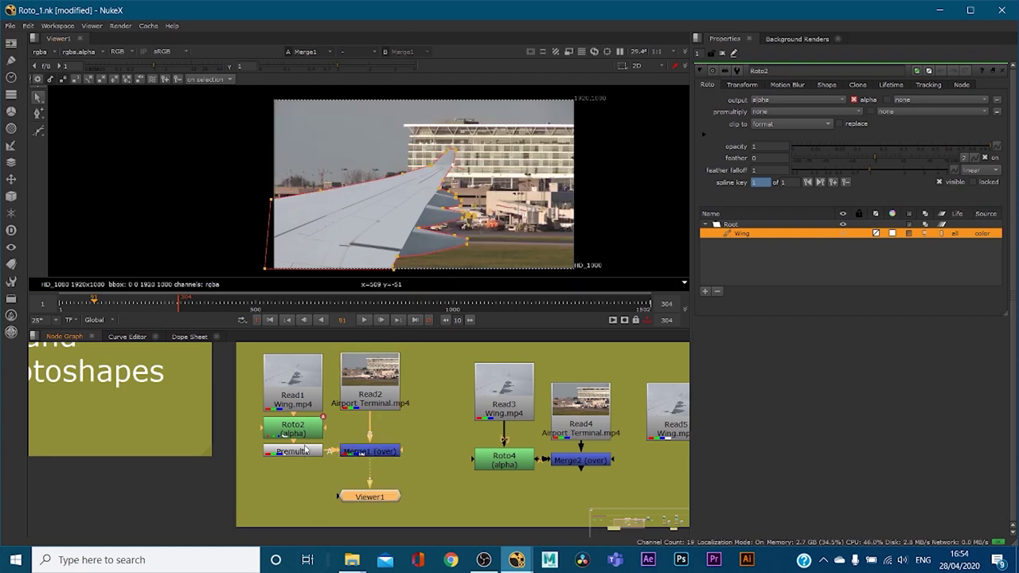
scroll(304, 462, up, 3)
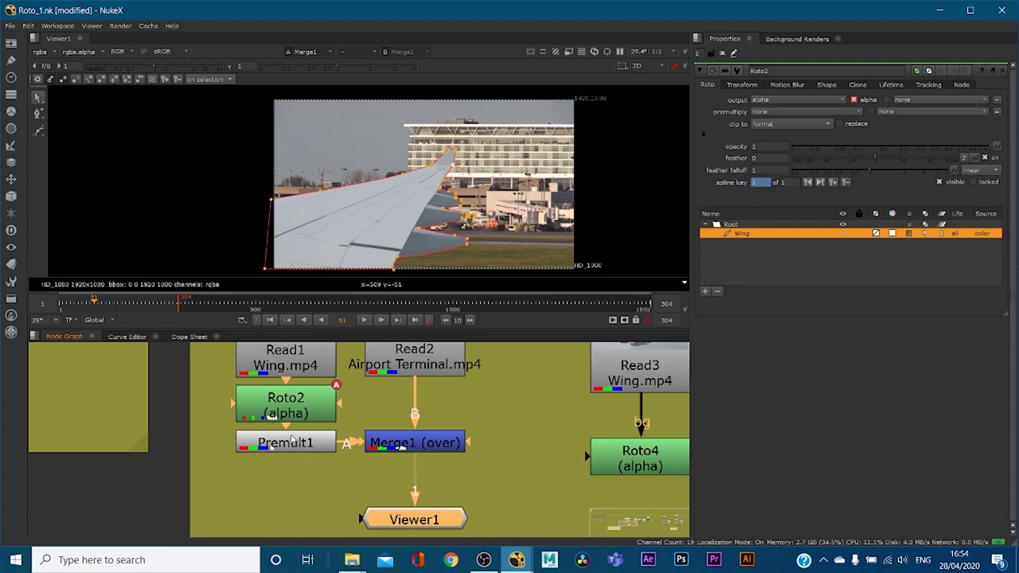
scroll(423, 374, down, 1)
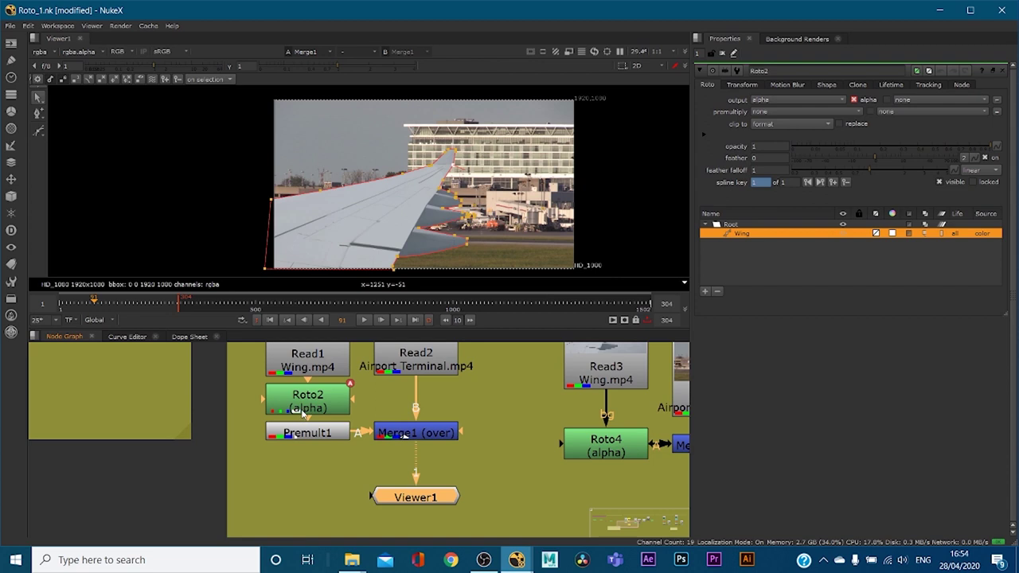
- Disable the Premult1 node and hide the viewer overlay to examine the Merge1 composite
click(304, 436)
key(d)
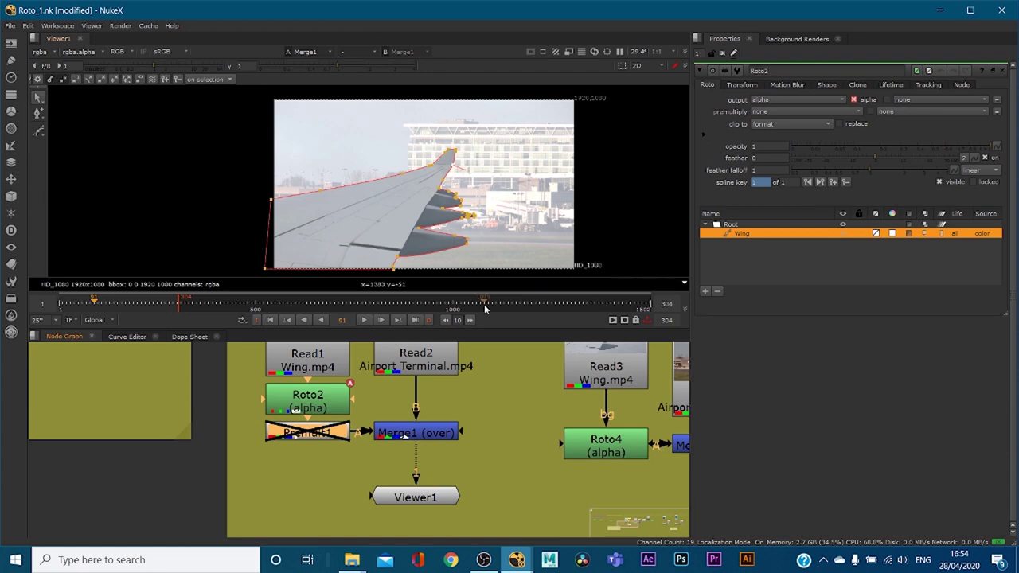
key(o)
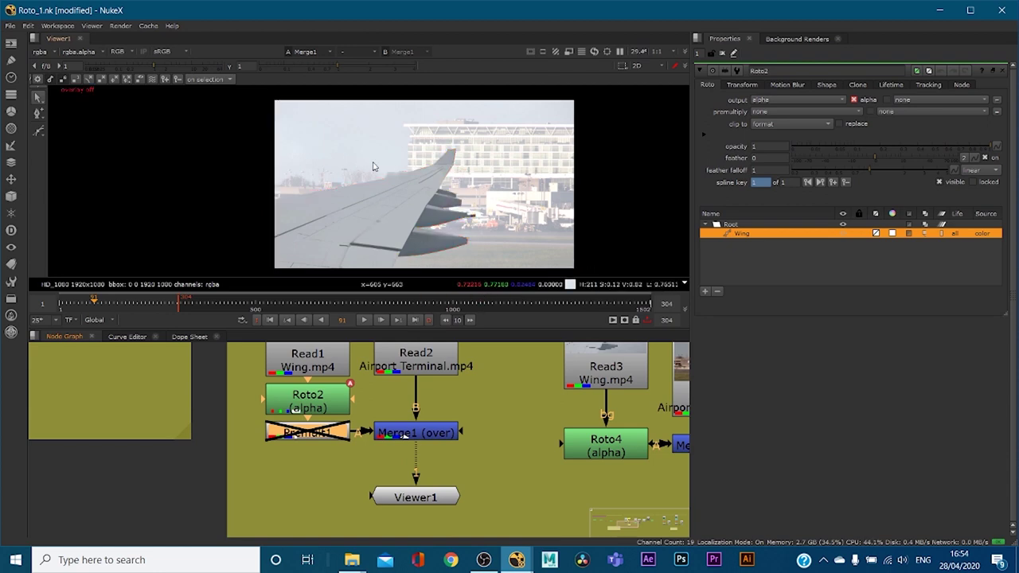
- Toggle the Roto2 node off and on to compare the composite, and re-enable Premult1
click(317, 391)
key(d)
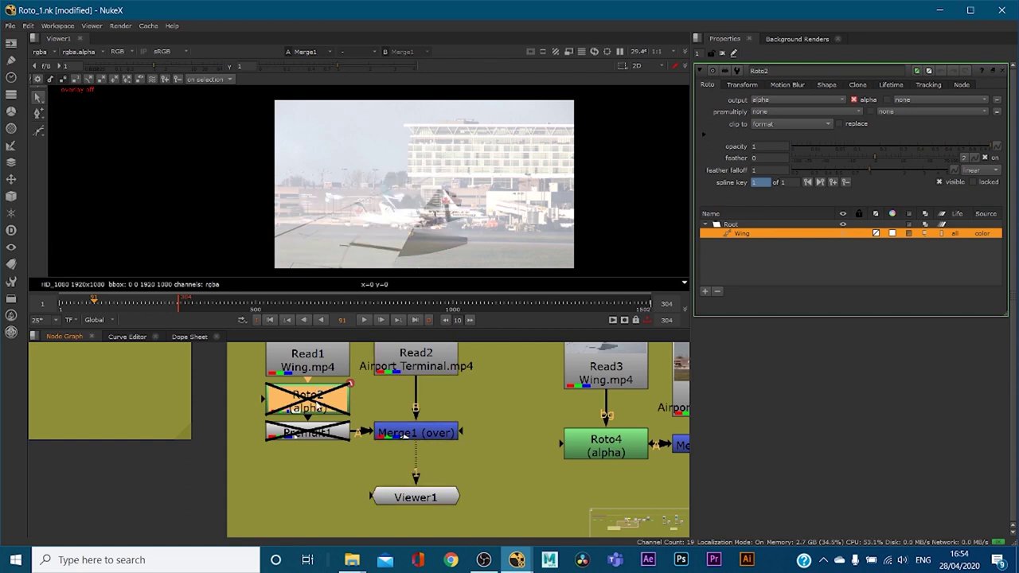
key(d)
key(d)
key(d)
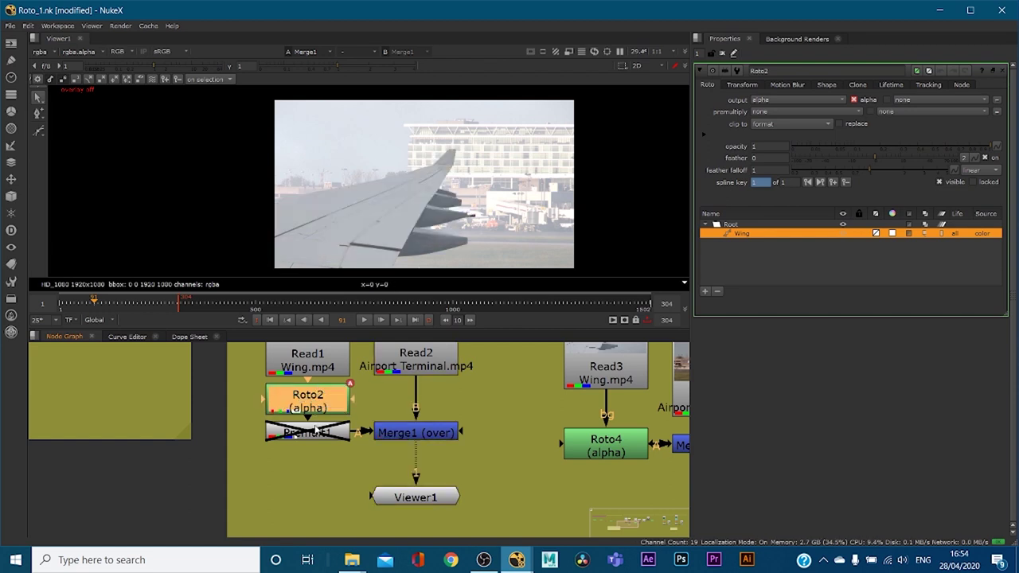
click(316, 431)
key(d)
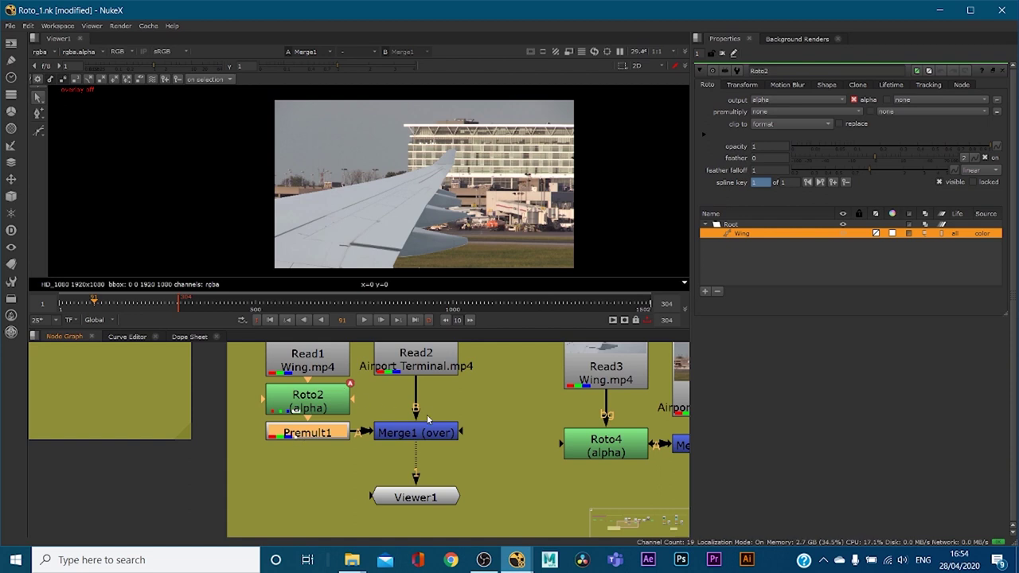
- Show Merge2 in the viewer, and move Viewer1 below it and Read3 closer to Roto4
scroll(427, 415, down, 3)
middle_drag(498, 402, 376, 430)
click(469, 464)
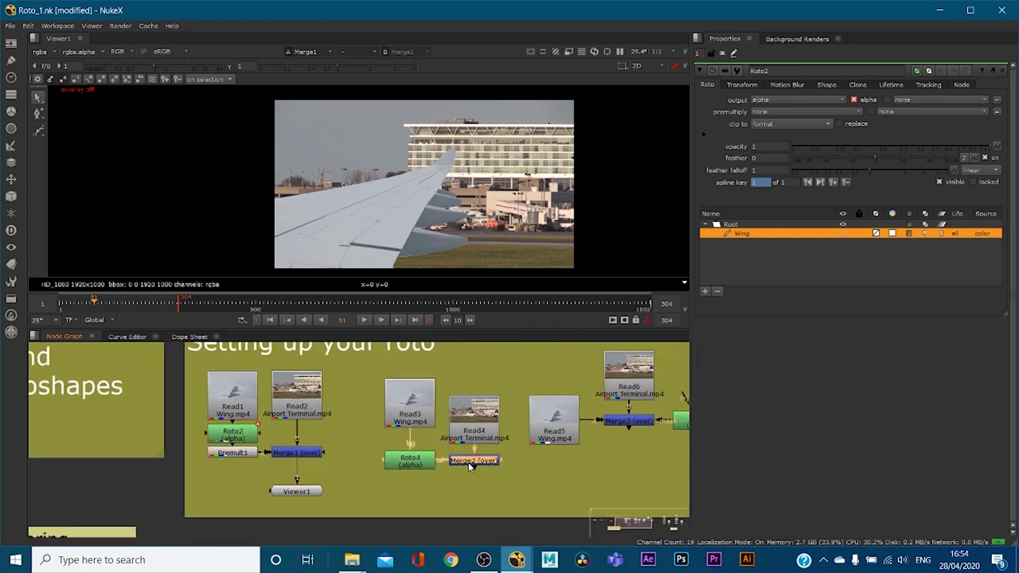
key(1)
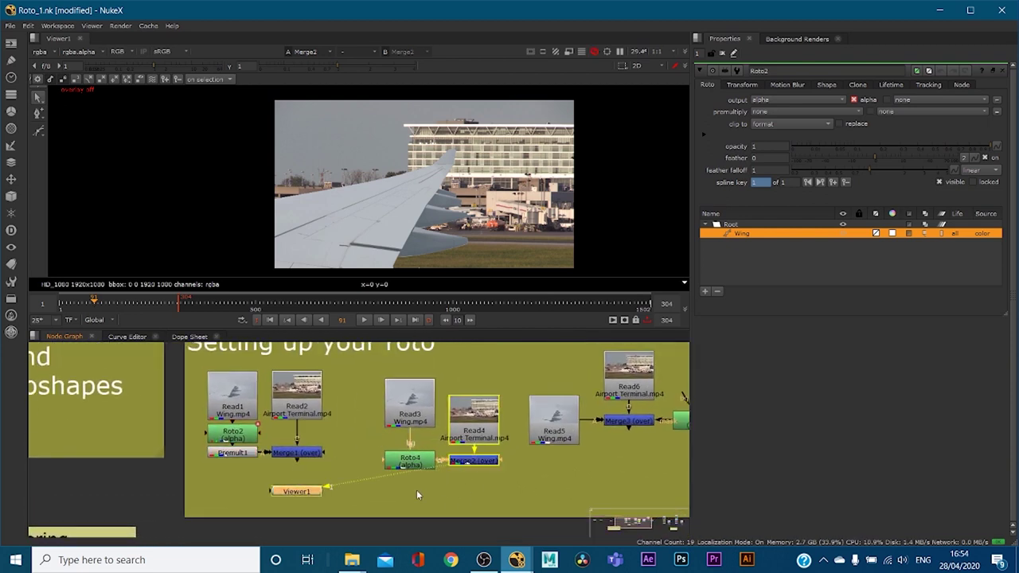
drag(279, 494, 456, 493)
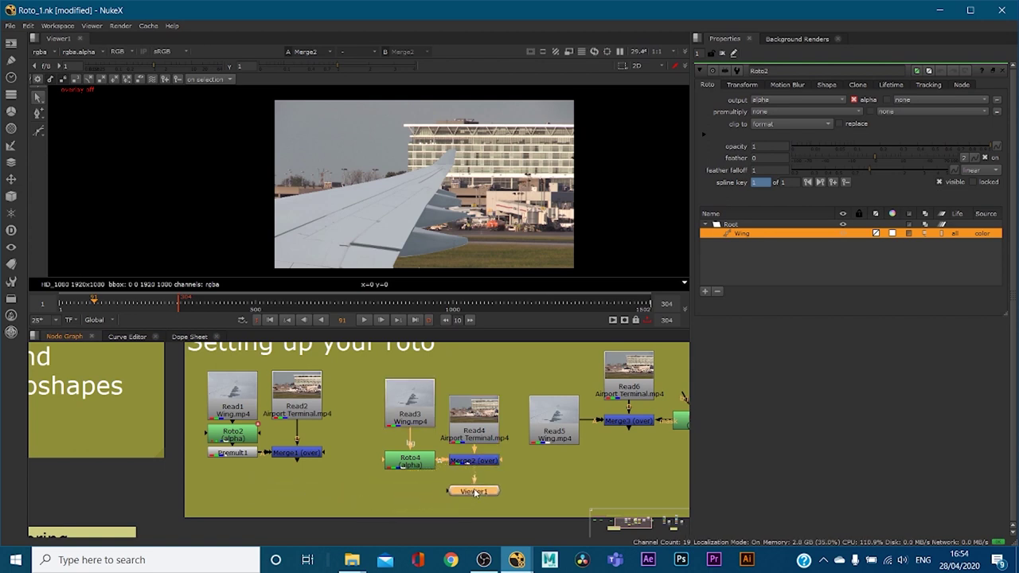
drag(428, 426, 429, 445)
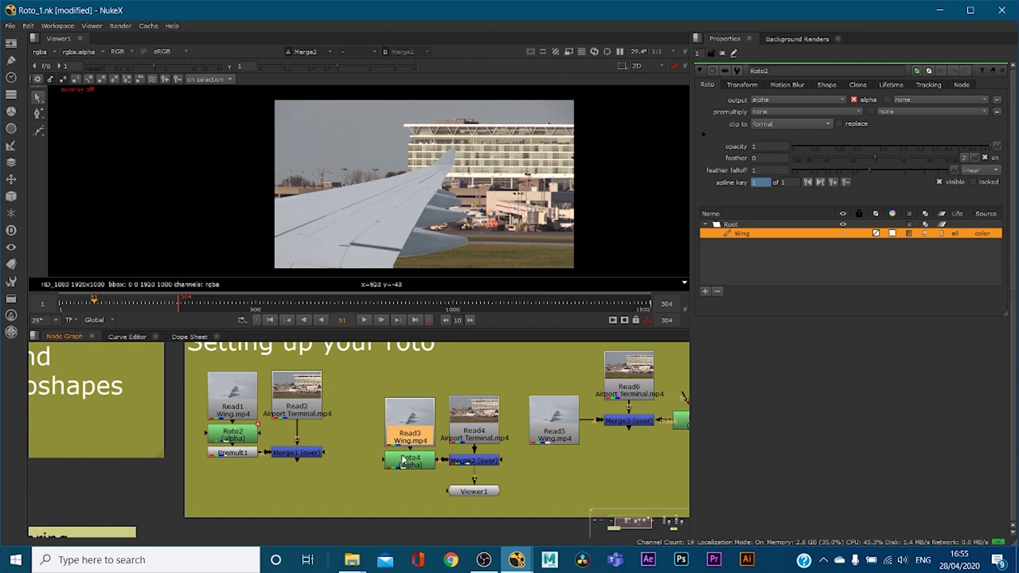
- Compare the output and premultiply settings of Roto2 and Roto4, and open the Premult1 properties
click(229, 437)
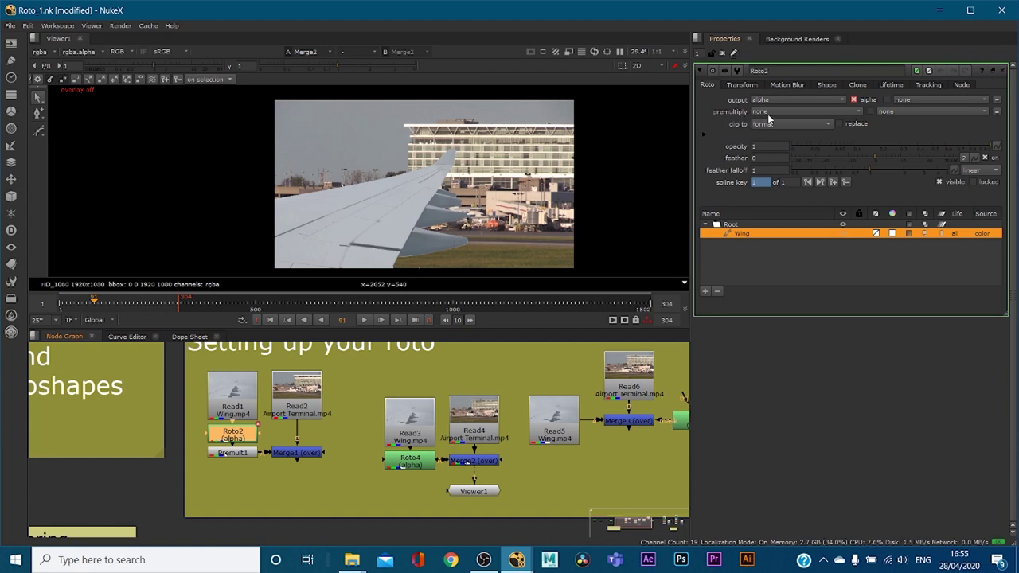
click(226, 453)
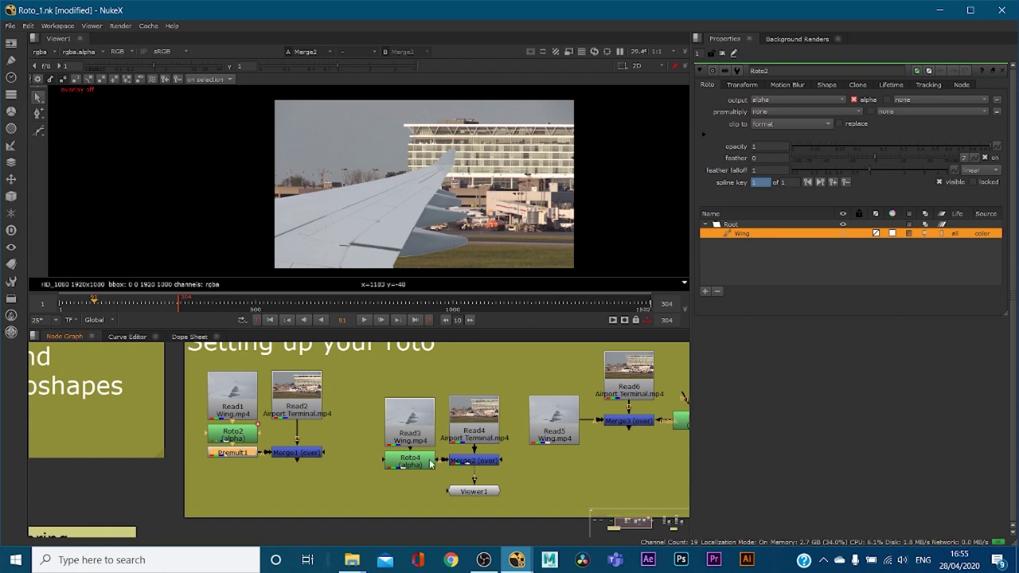
double_click(398, 466)
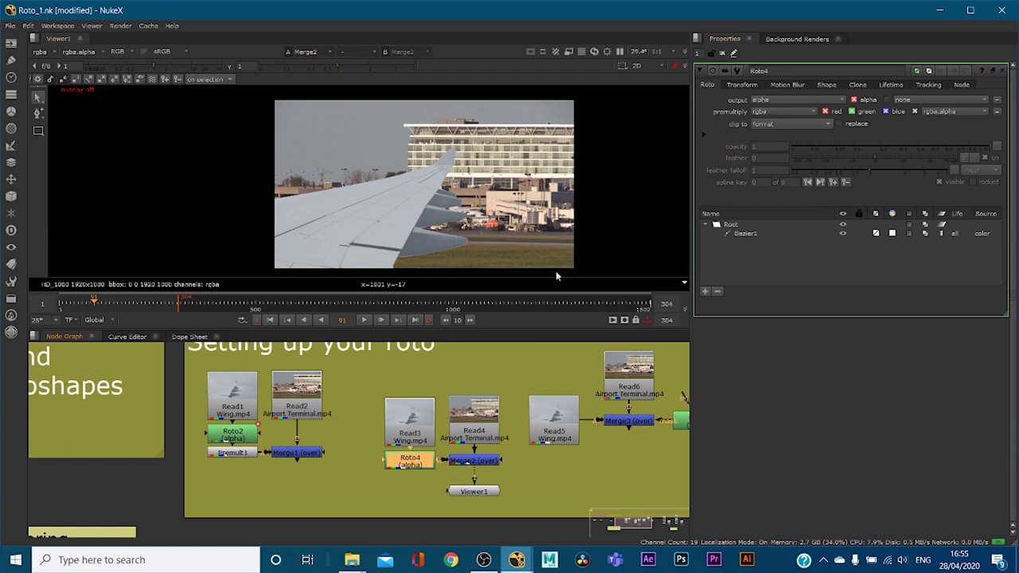
double_click(235, 435)
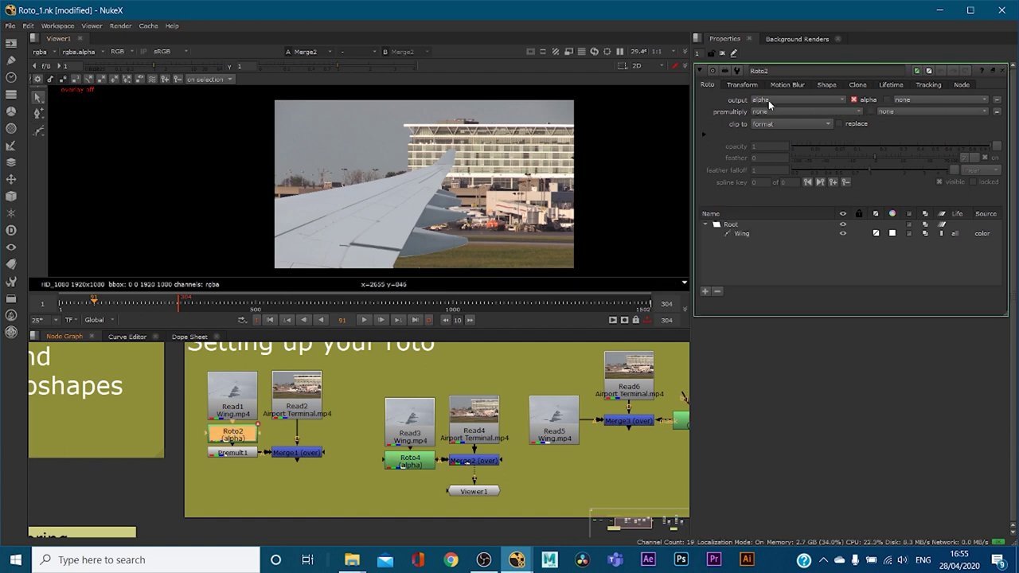
double_click(246, 454)
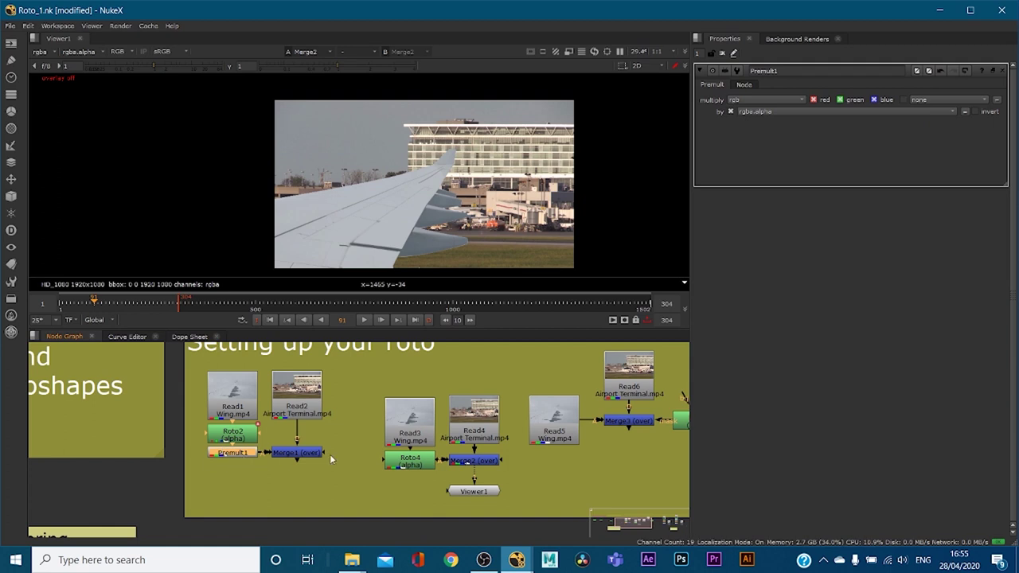
- Open Roto4's properties, and move the Read3, Roto4, Read4 and Merge2 nodes up with Viewer1 aligned beneath Merge2
drag(405, 441, 405, 425)
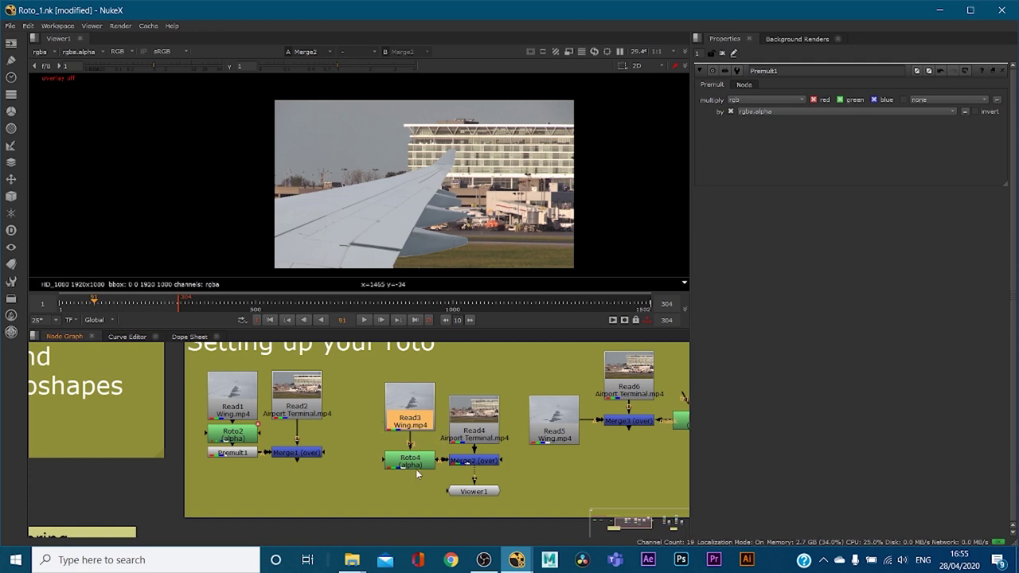
double_click(416, 469)
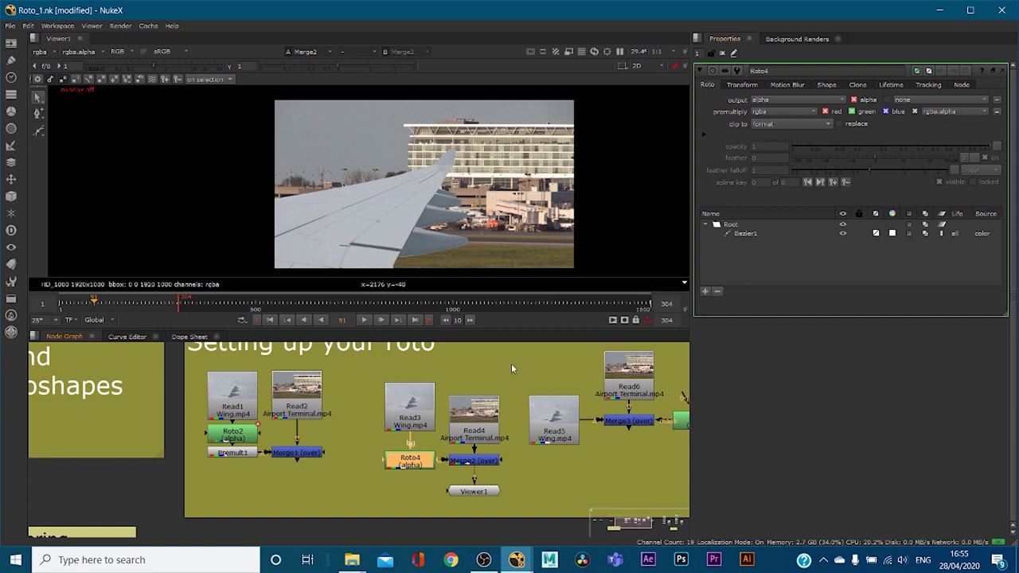
drag(373, 377, 514, 473)
drag(467, 430, 460, 400)
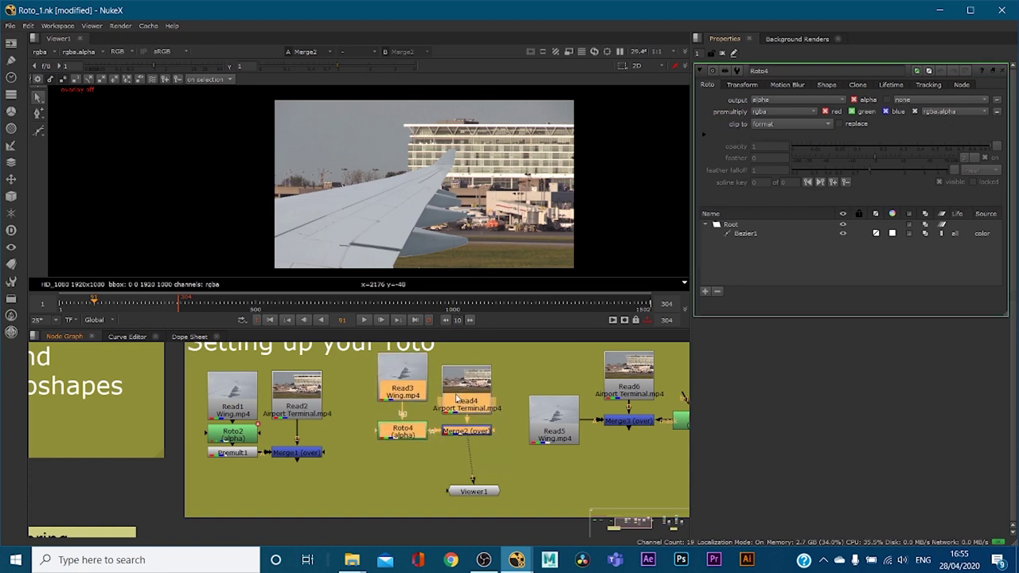
drag(476, 496, 464, 494)
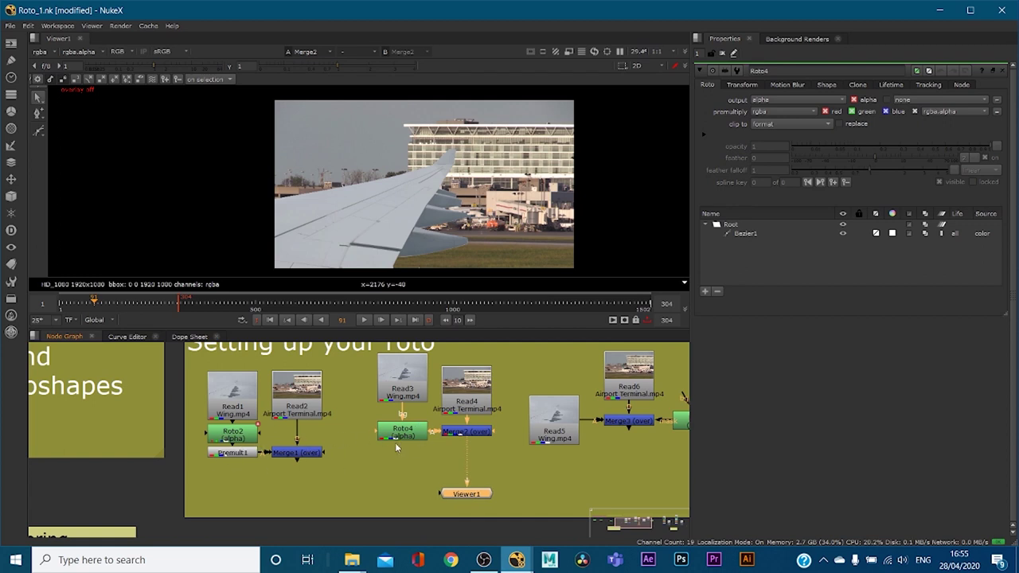
click(408, 472)
click(406, 437)
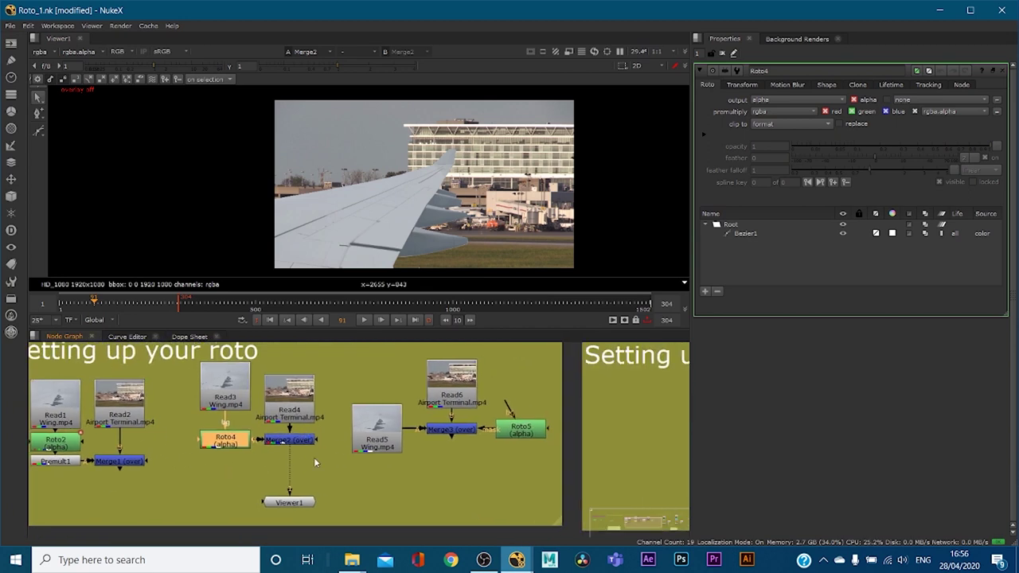
- Connect Viewer1 to Merge3 and align it below, and open Roto5's properties with the viewer overlay turned back on
drag(291, 455, 431, 481)
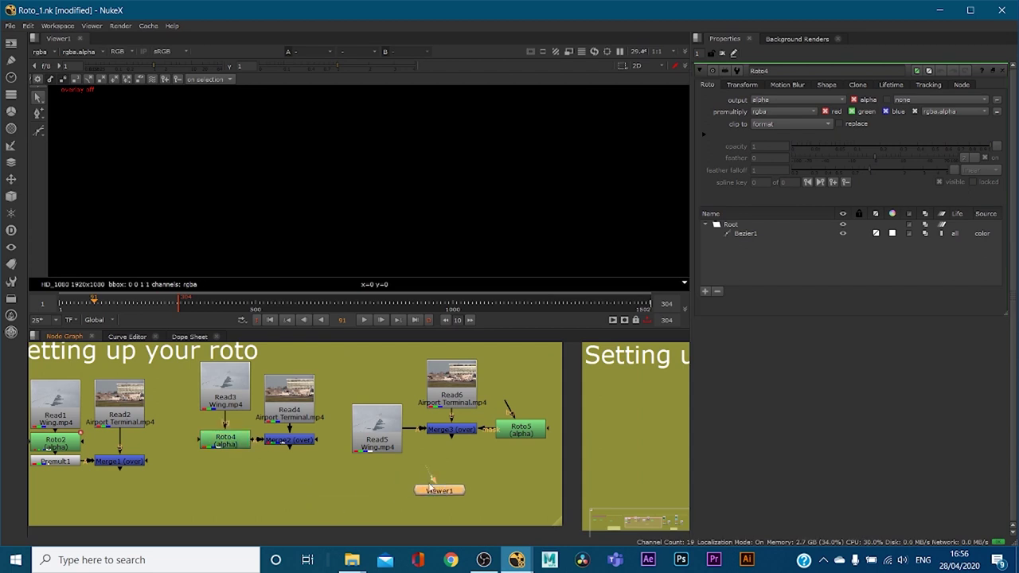
drag(444, 438, 447, 431)
drag(437, 492, 449, 494)
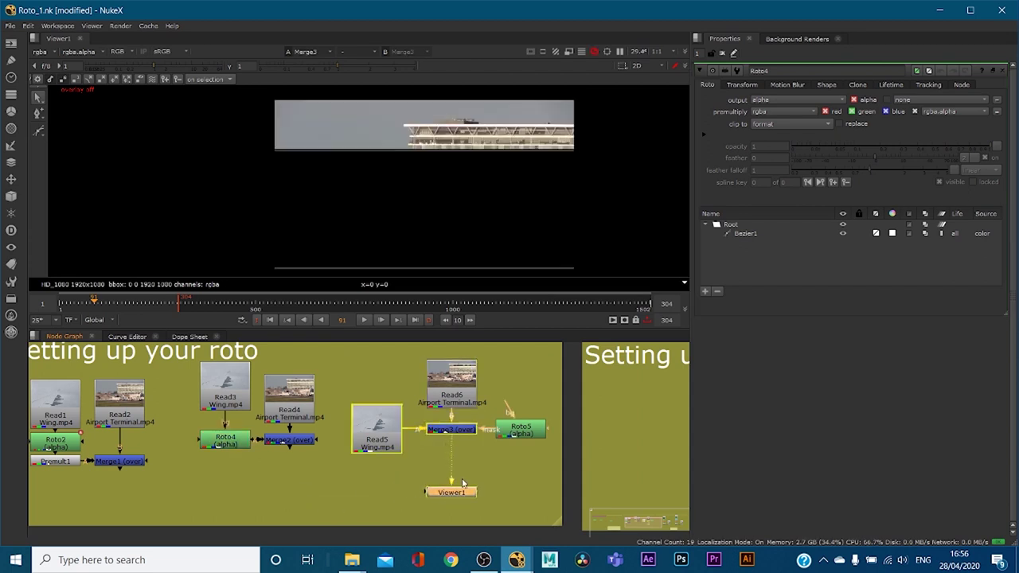
double_click(514, 426)
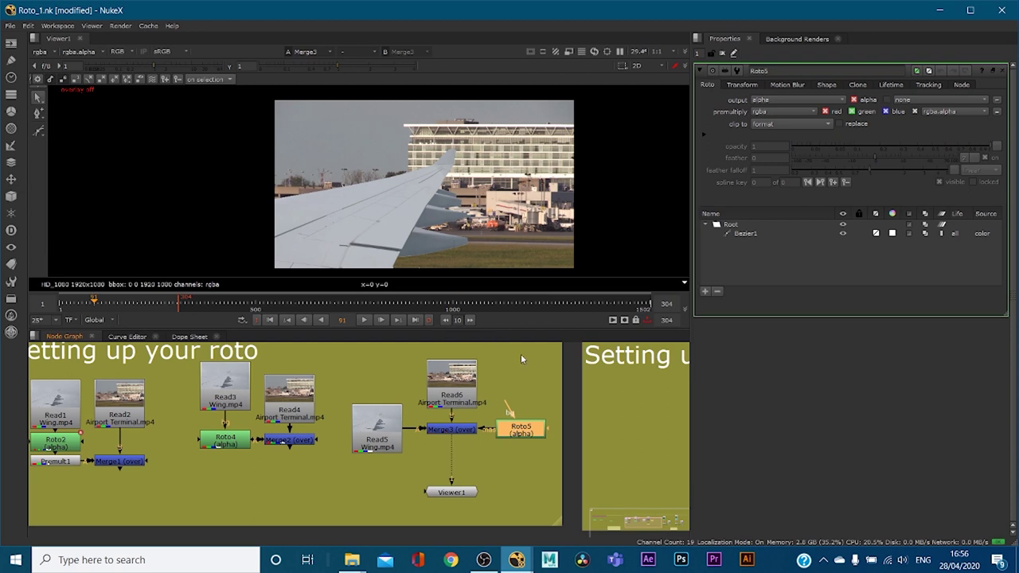
key(q)
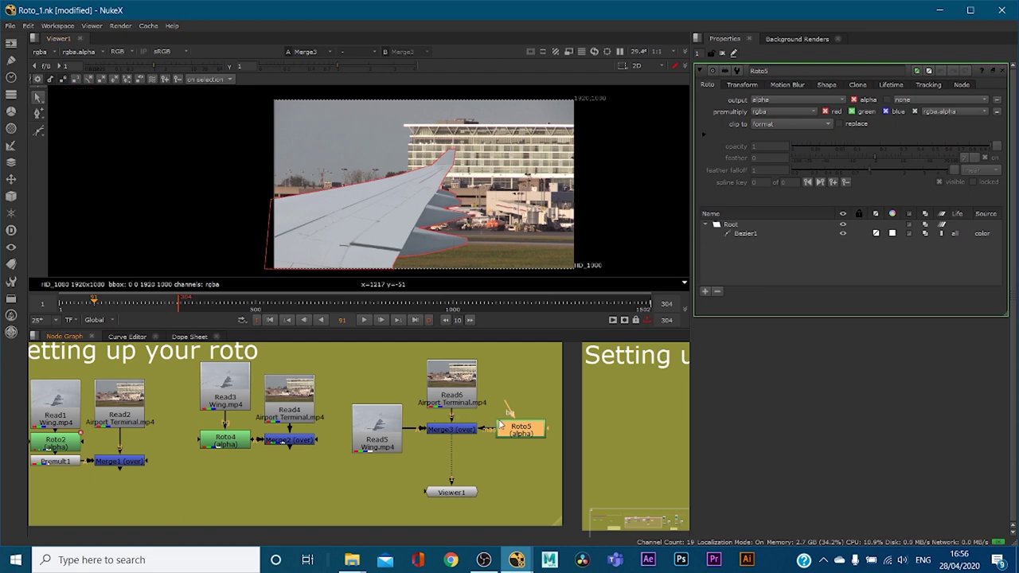
- Disconnect Roto5 from Merge3's mask input and space the Read5 and Read6 nodes farther from Merge3
drag(482, 430, 540, 447)
mouse_move(387, 432)
mouse_down()
mouse_move(375, 410)
mouse_move(378, 431)
mouse_up()
drag(454, 384, 452, 376)
drag(382, 422, 387, 422)
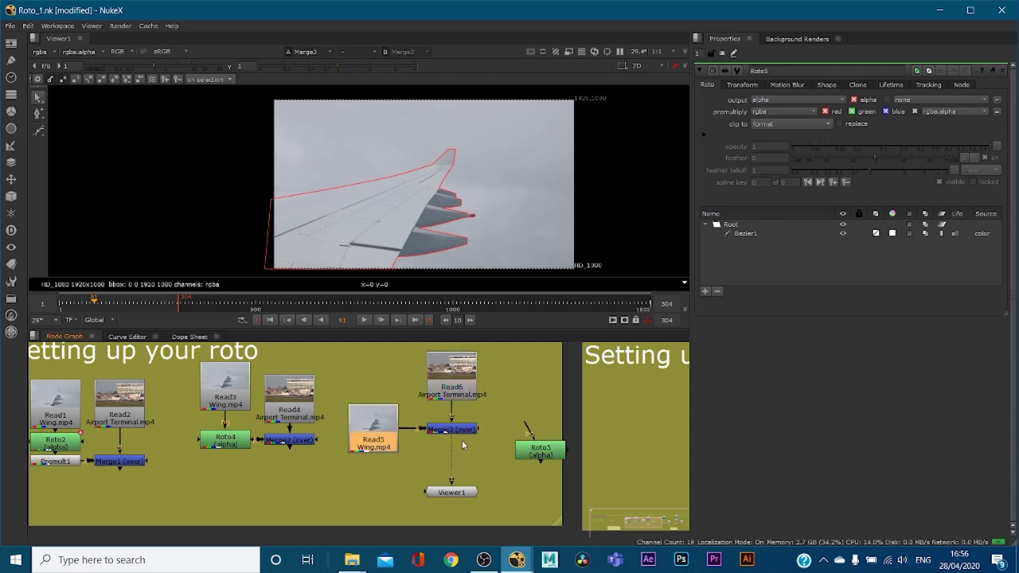
- Reconnect Merge3's mask input to Roto5, level Roto5 with the merge, and open Merge3's properties
drag(480, 433, 536, 446)
drag(535, 447, 532, 434)
double_click(462, 428)
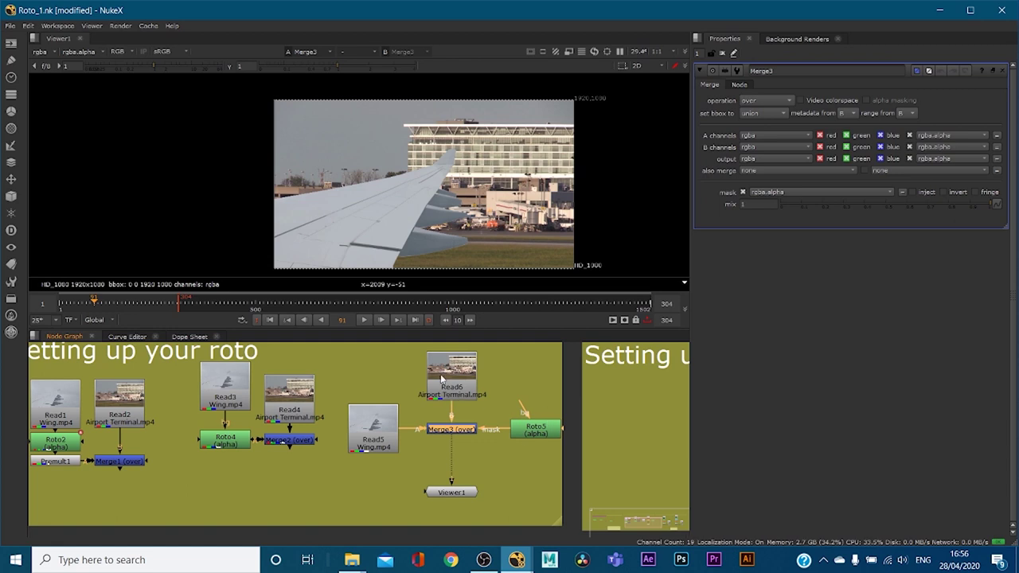
- Open Roto4's properties and select its Read3, Read4 and Merge2 setup to review the roto-premultiply approach
double_click(539, 430)
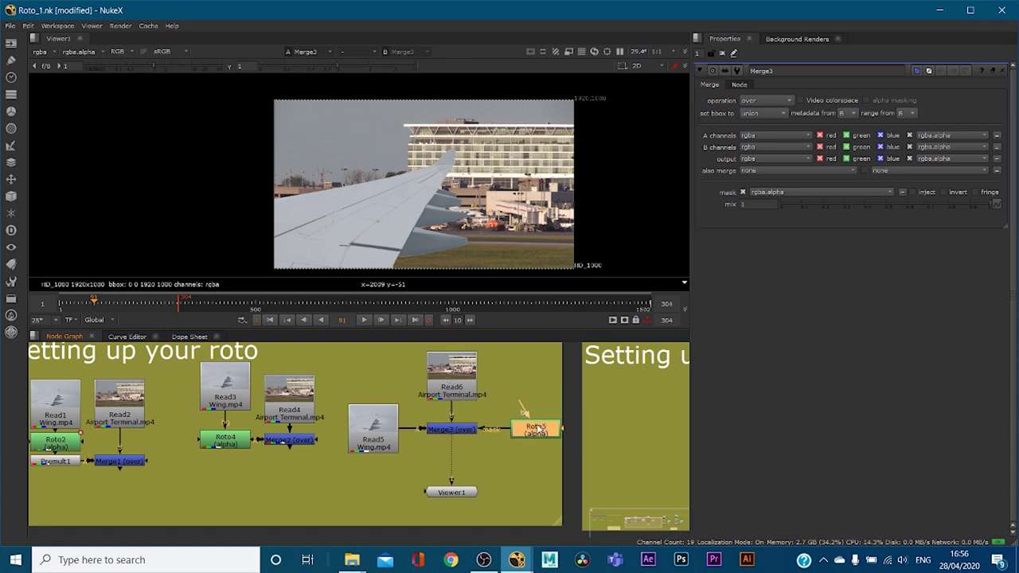
double_click(236, 446)
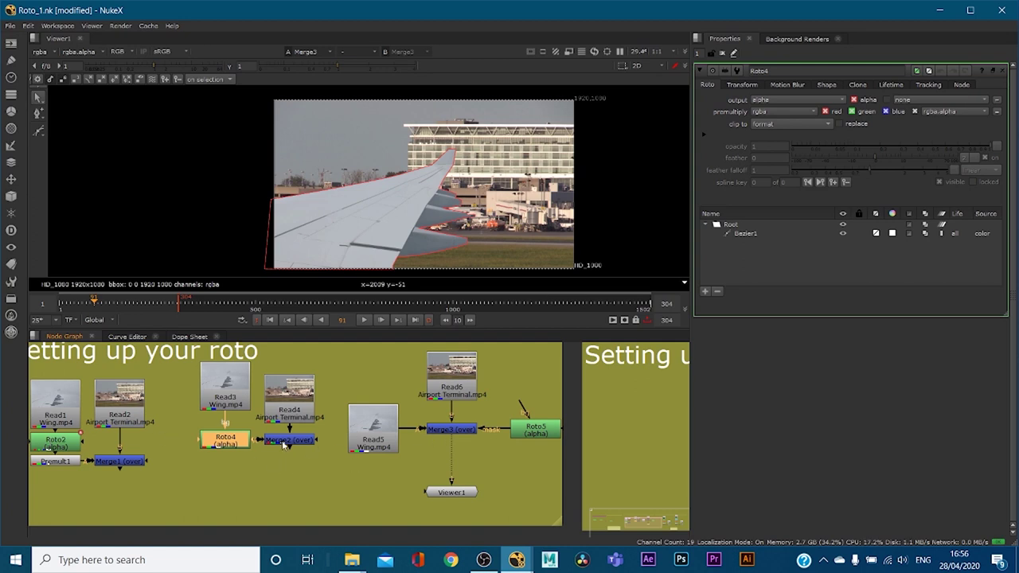
middle_drag(127, 453, 208, 454)
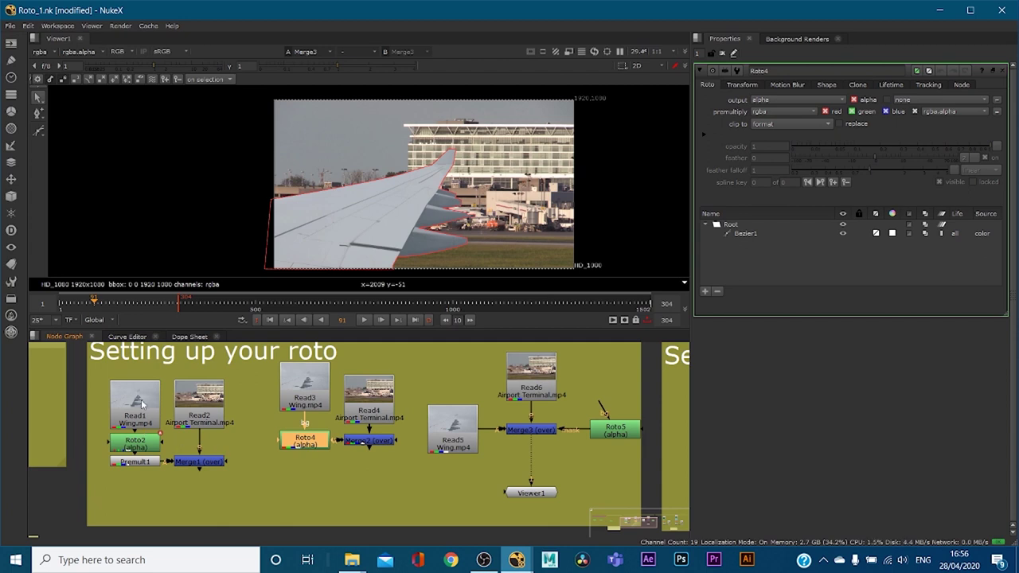
drag(398, 476, 320, 405)
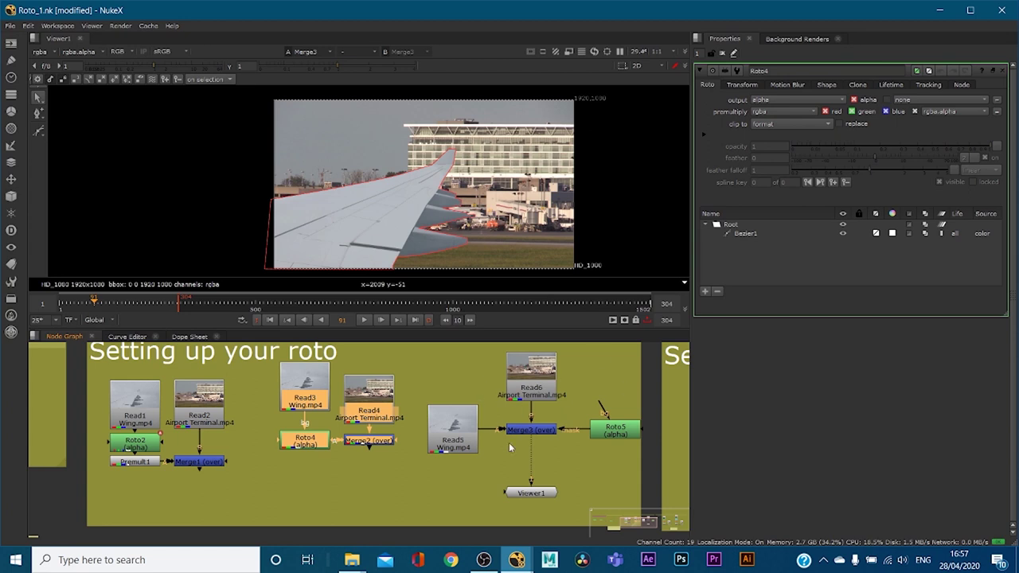
- View Roto2's alpha channel, compare it with Premult1's alpha, and switch back to Premult1's colour output
click(137, 420)
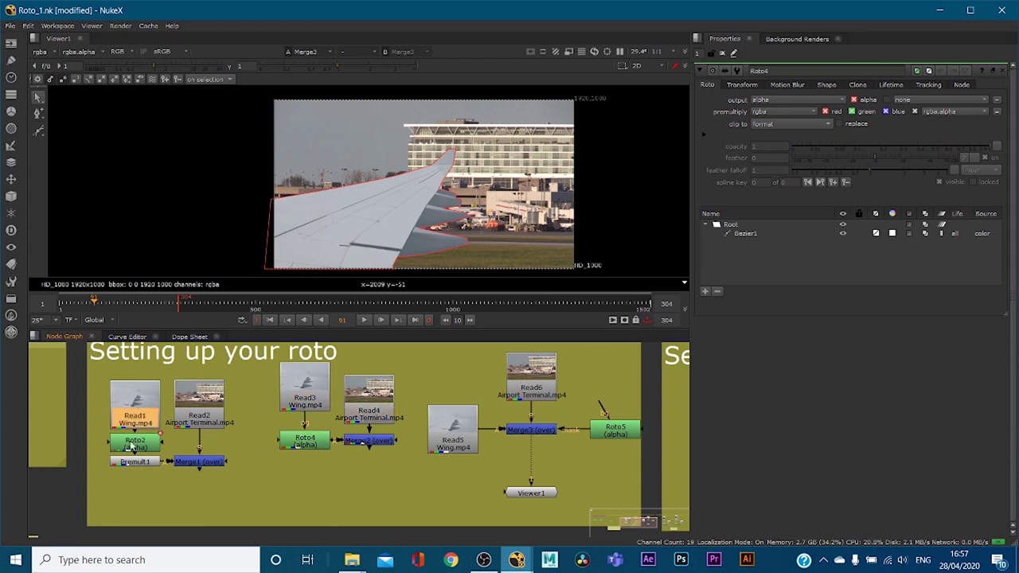
click(136, 438)
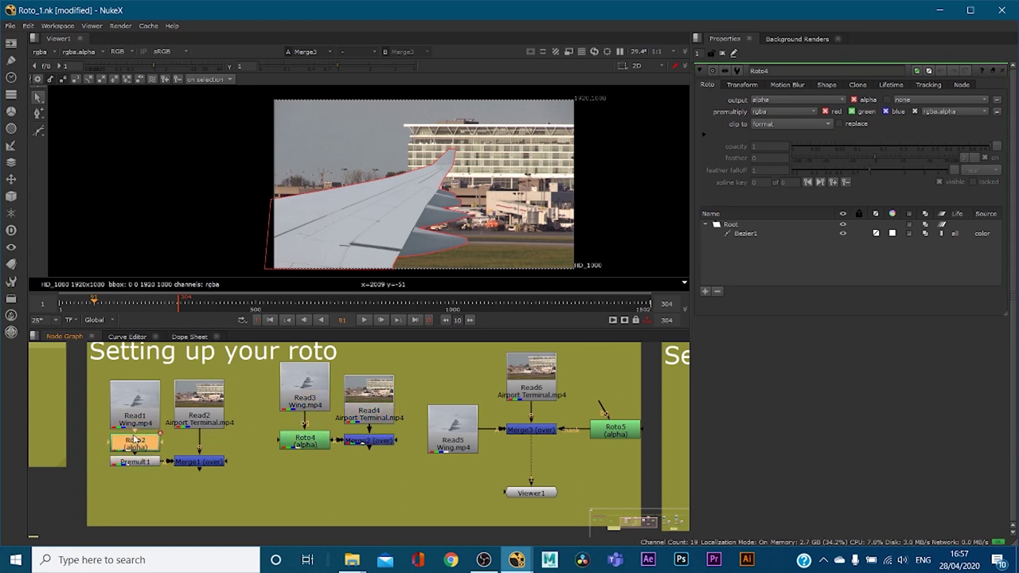
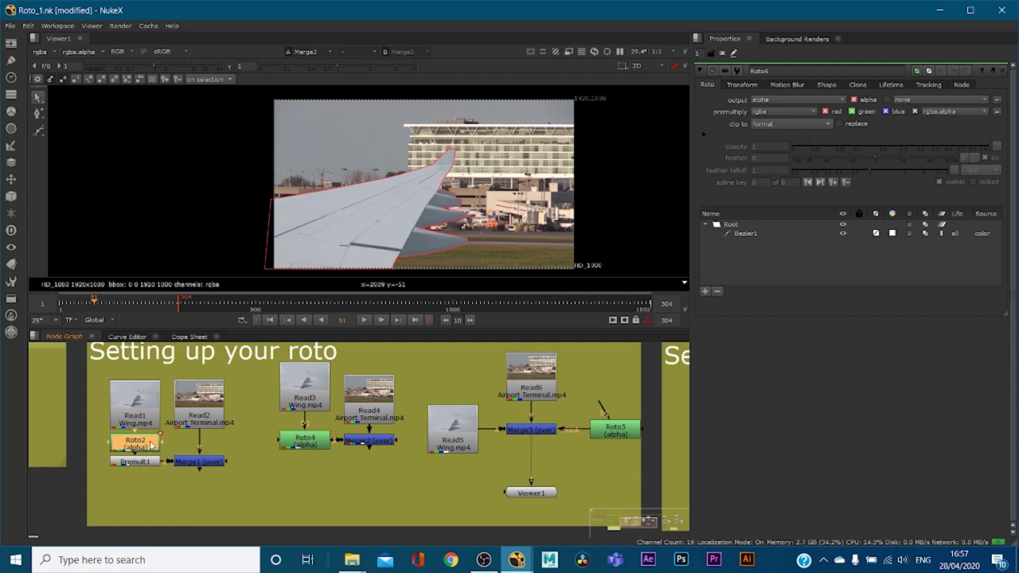
key(1)
key(a)
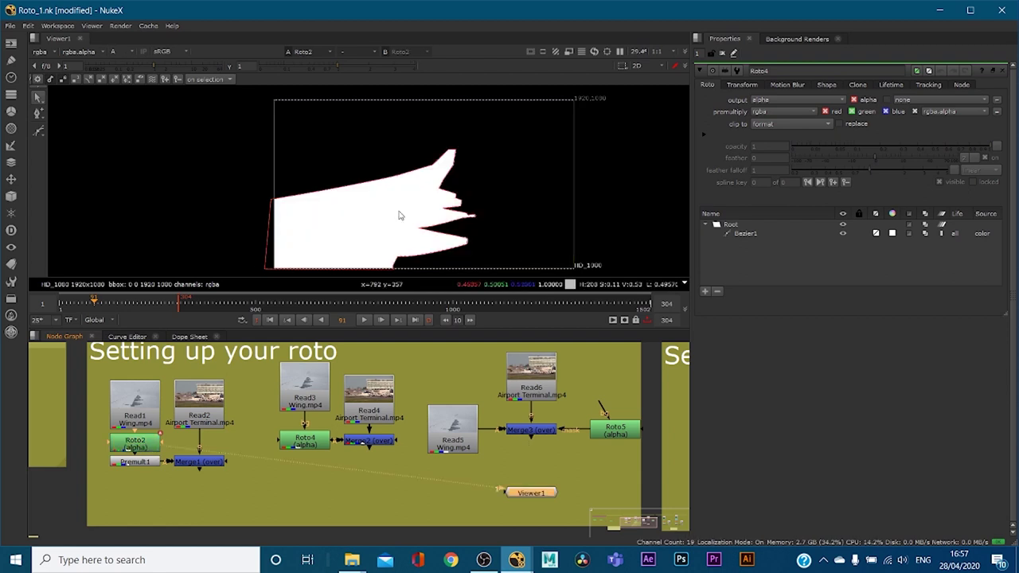
click(139, 462)
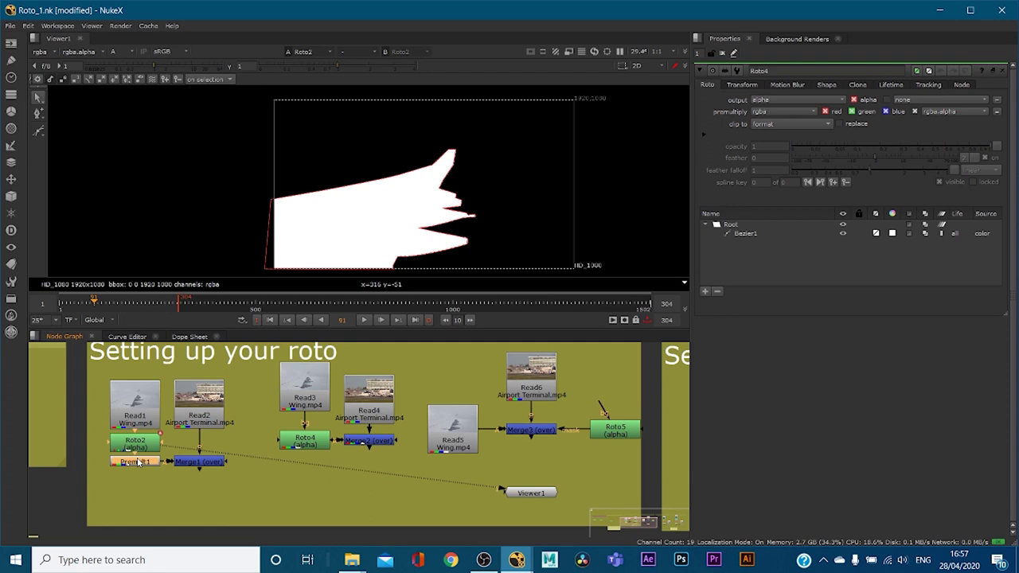
key(1)
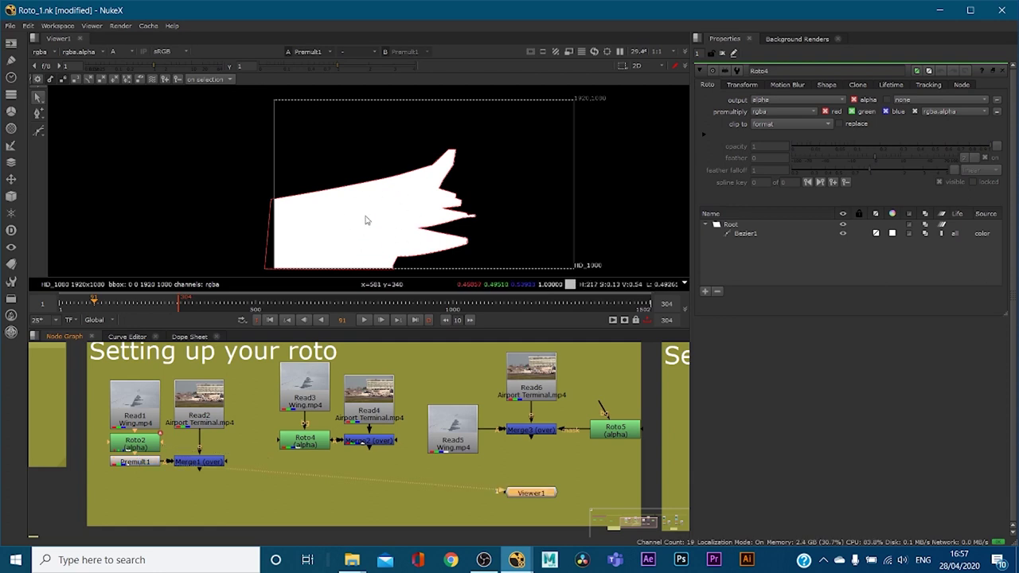
key(a)
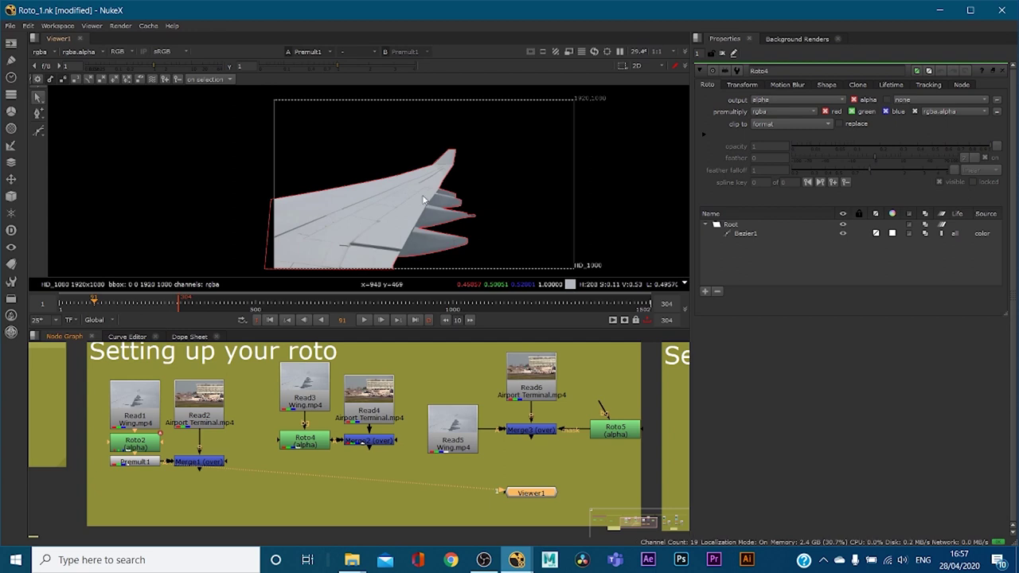
- Move Roto5 slightly closer to Merge3, and select the Read3, Roto4, Read4 and Merge2 group
click(305, 439)
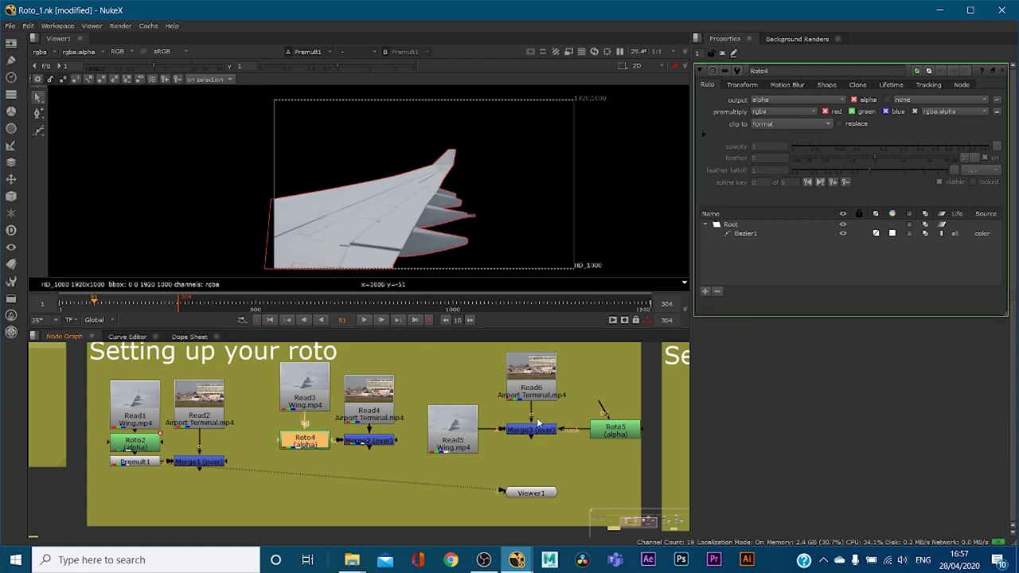
mouse_move(601, 430)
mouse_down()
mouse_move(610, 405)
mouse_move(628, 400)
mouse_move(615, 418)
mouse_up()
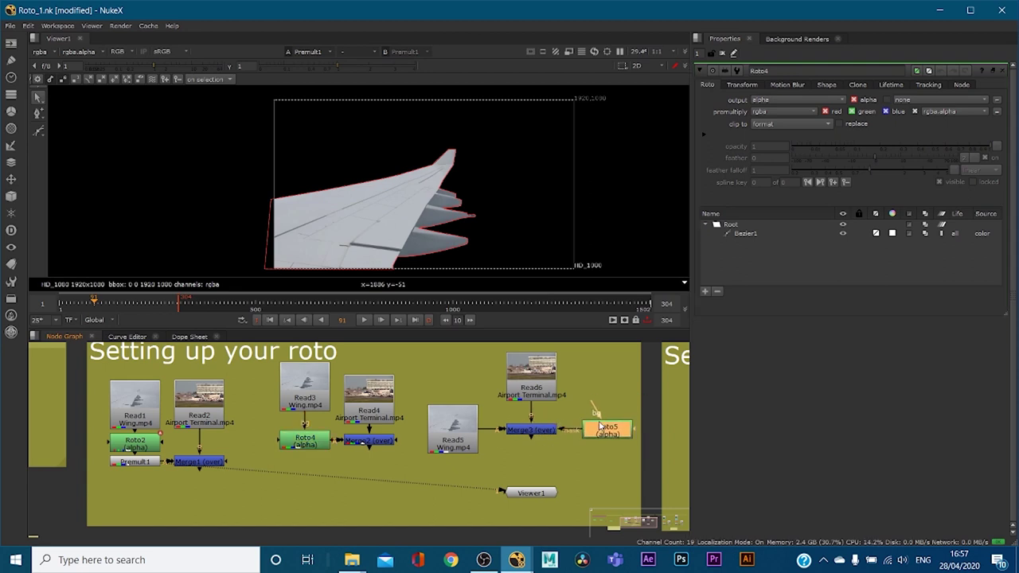
drag(265, 364, 413, 455)
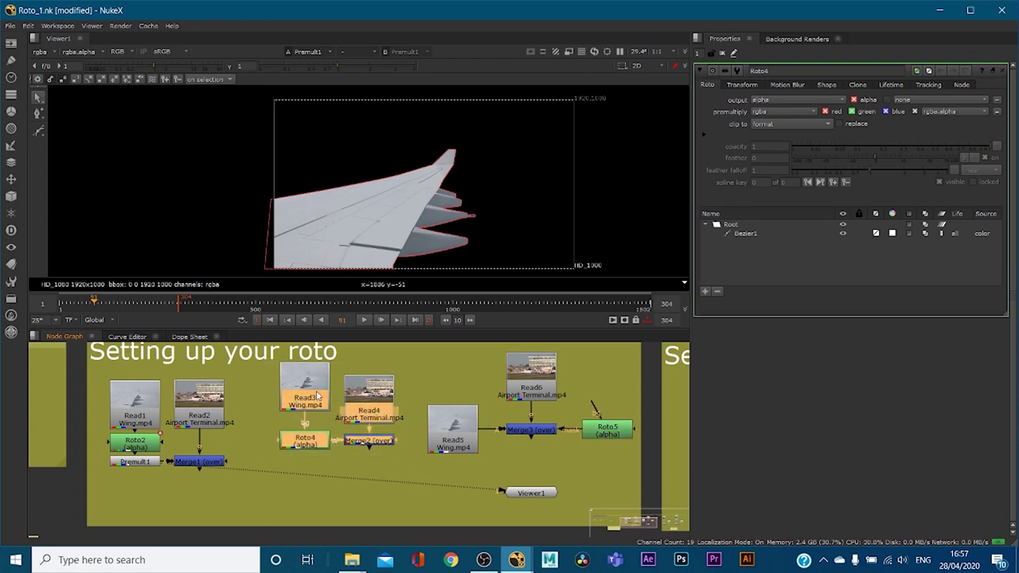
- Move Viewer1 out below the 'Setting up your roto' backdrop, and paste copies of Read1 and Read2 beneath it
scroll(335, 447, down, 3)
drag(470, 481, 310, 516)
middle_drag(269, 476, 299, 351)
middle_drag(281, 419, 307, 546)
click(244, 423)
shift+click(294, 419)
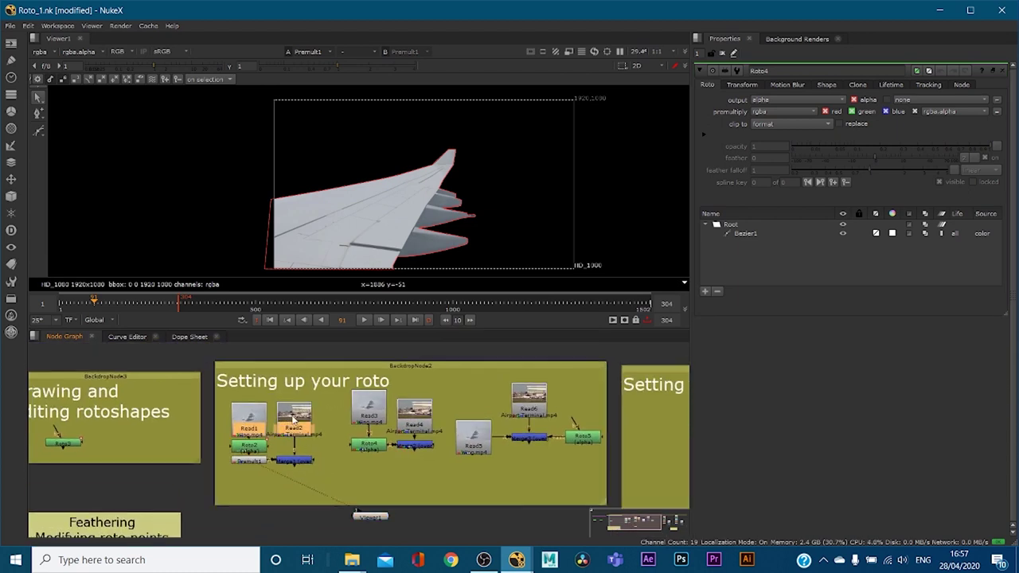
middle_drag(511, 503, 500, 388)
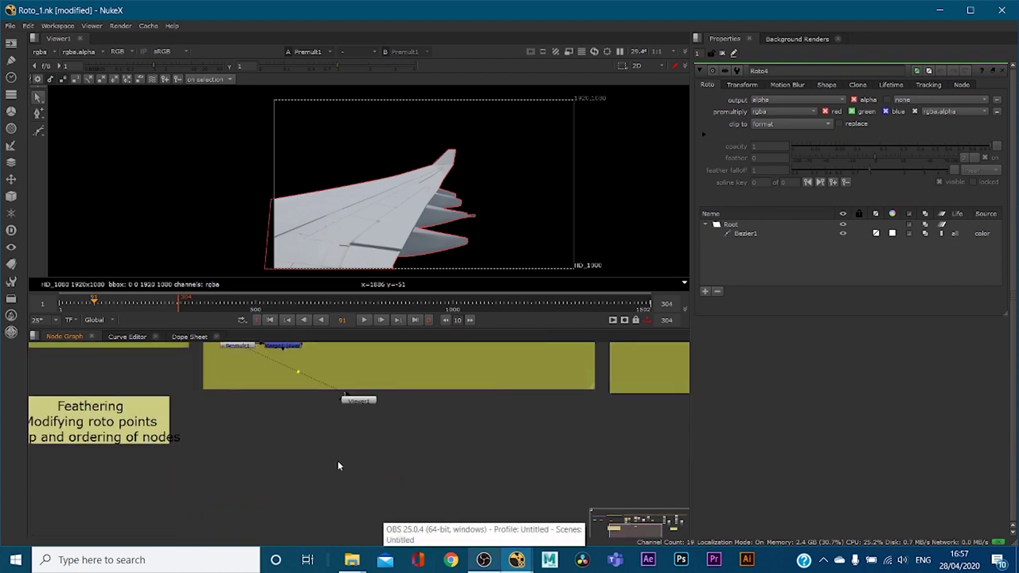
key(ctrl+v)
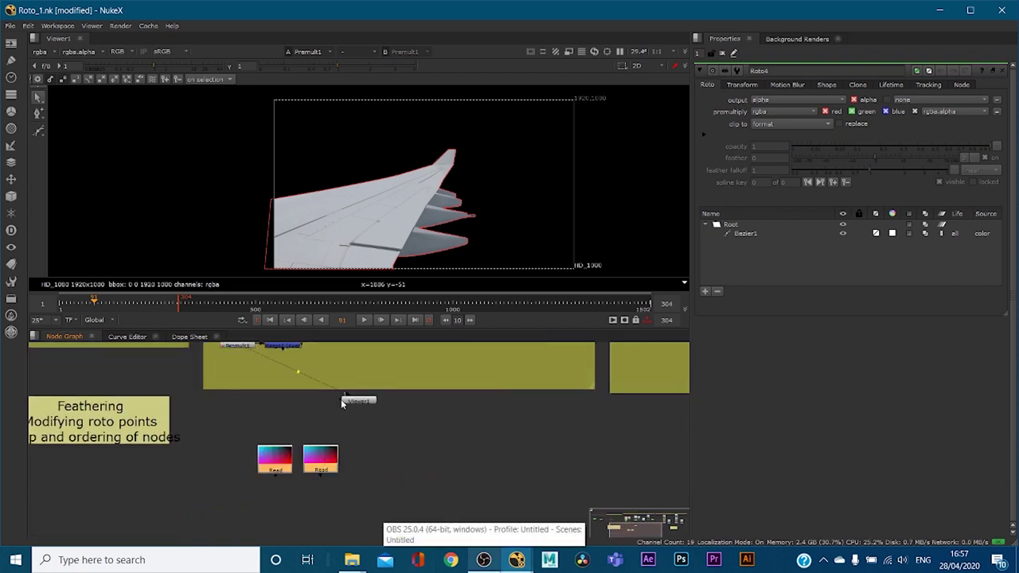
- Dismiss the Current Info dialog, view the copied Airport Terminal.mp4 node, and move Viewer1 below the copies
key(q)
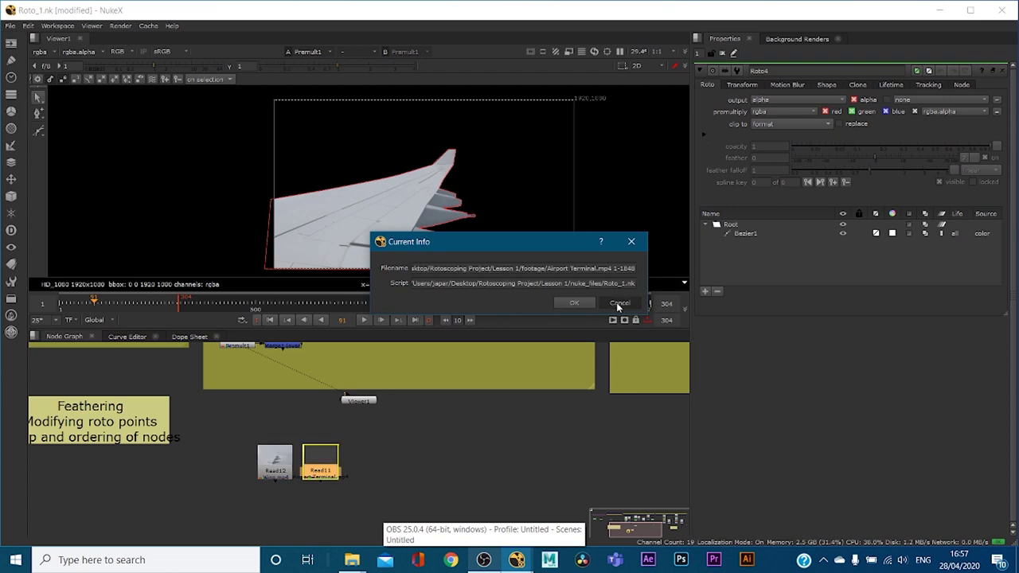
click(614, 303)
click(322, 451)
key(1)
drag(362, 399, 345, 523)
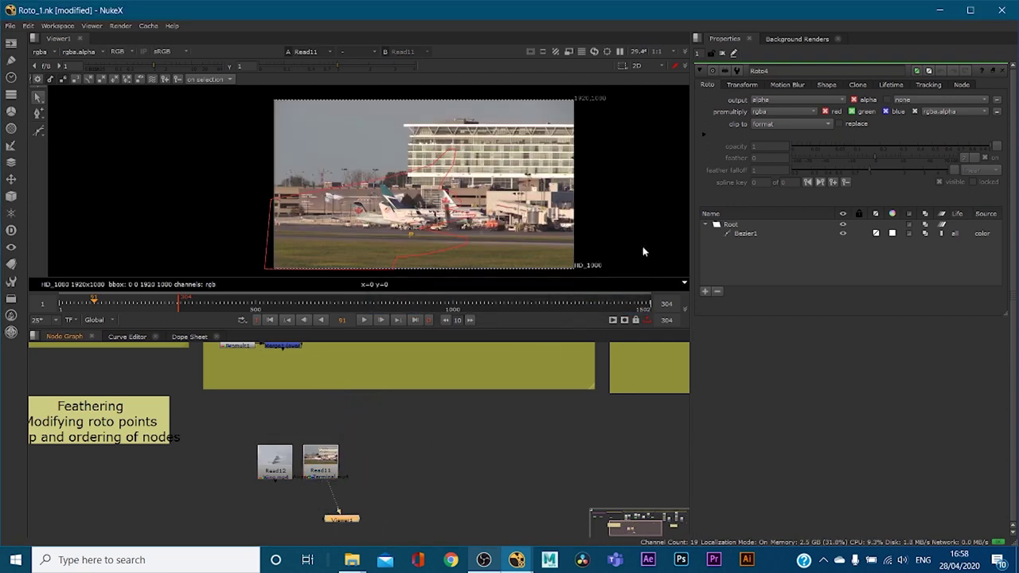
- Clear the open node properties, and move the two copied Read nodes farther apart and higher
click(723, 53)
drag(312, 471, 343, 449)
drag(273, 464, 273, 444)
scroll(280, 477, up, 1)
- Add a Roto node connected beneath the Wing.mp4 copy, and view its output
click(274, 502)
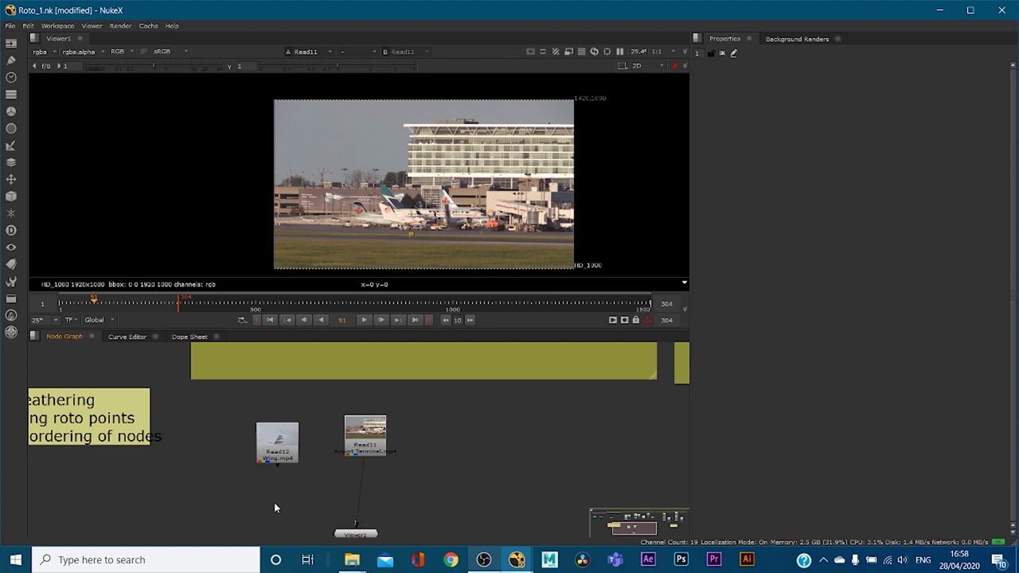
key(o)
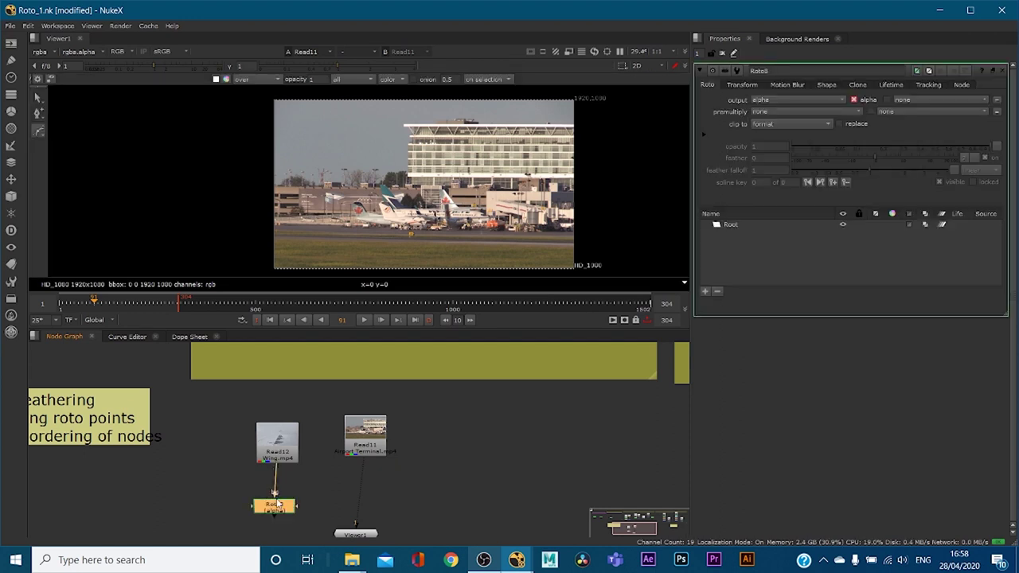
drag(276, 512, 278, 488)
key(1)
- Raise the viewer gain to 1.8 and lower the gamma to 0.08 to bring out the wing's edge
scroll(320, 214, up, 3)
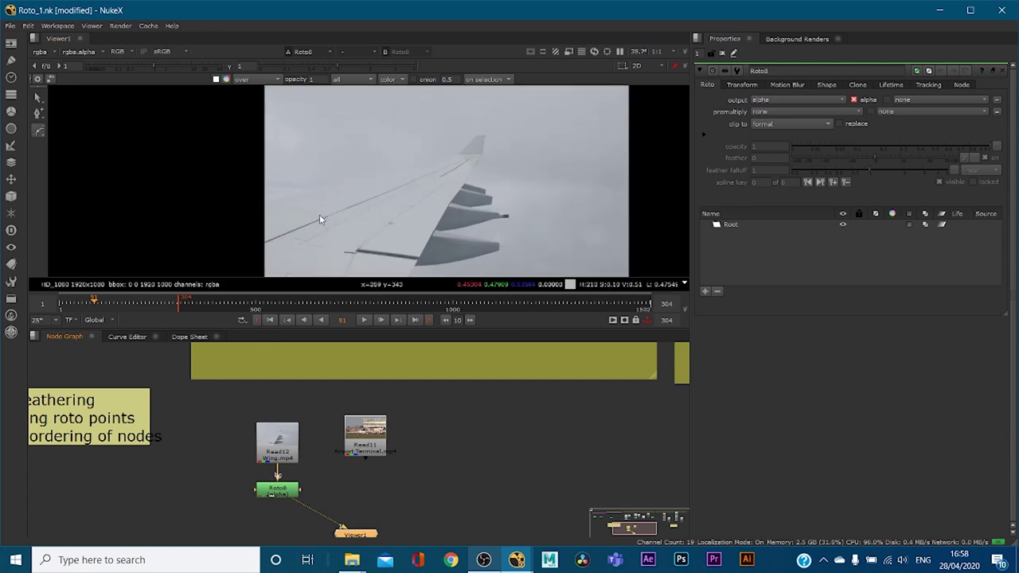
scroll(341, 178, up, 2)
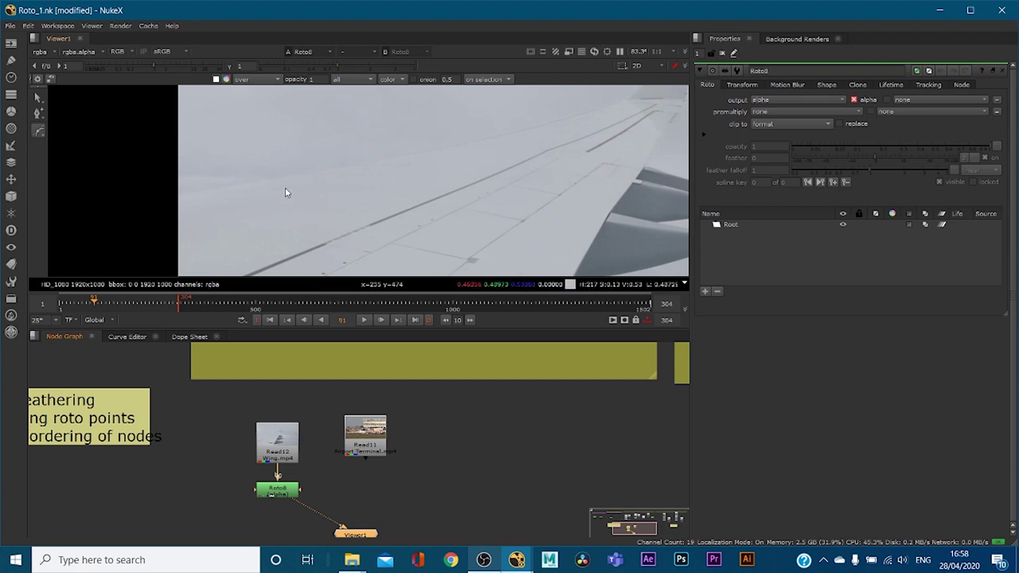
drag(165, 68, 295, 63)
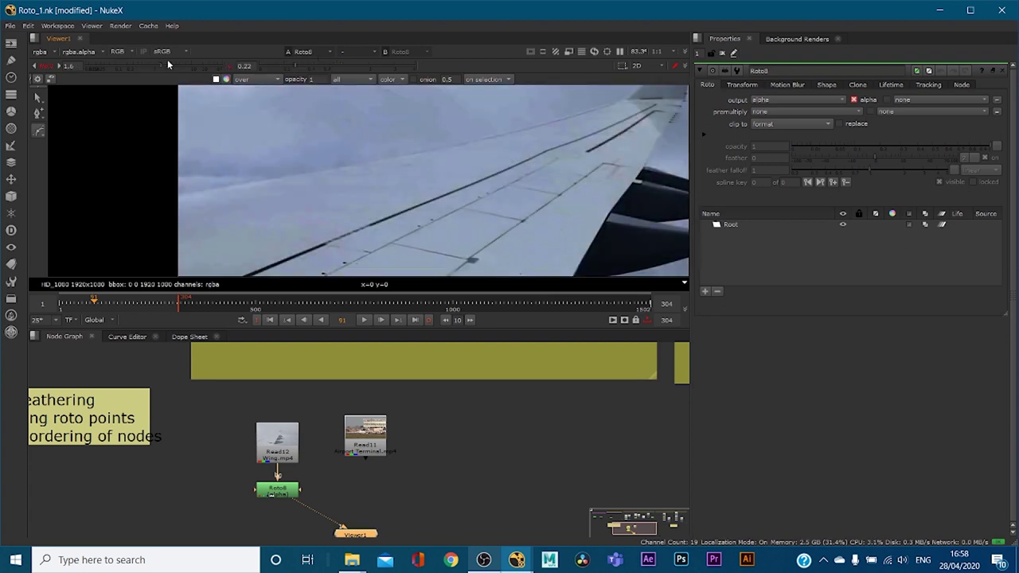
drag(184, 59, 163, 63)
drag(298, 68, 281, 68)
scroll(358, 167, down, 4)
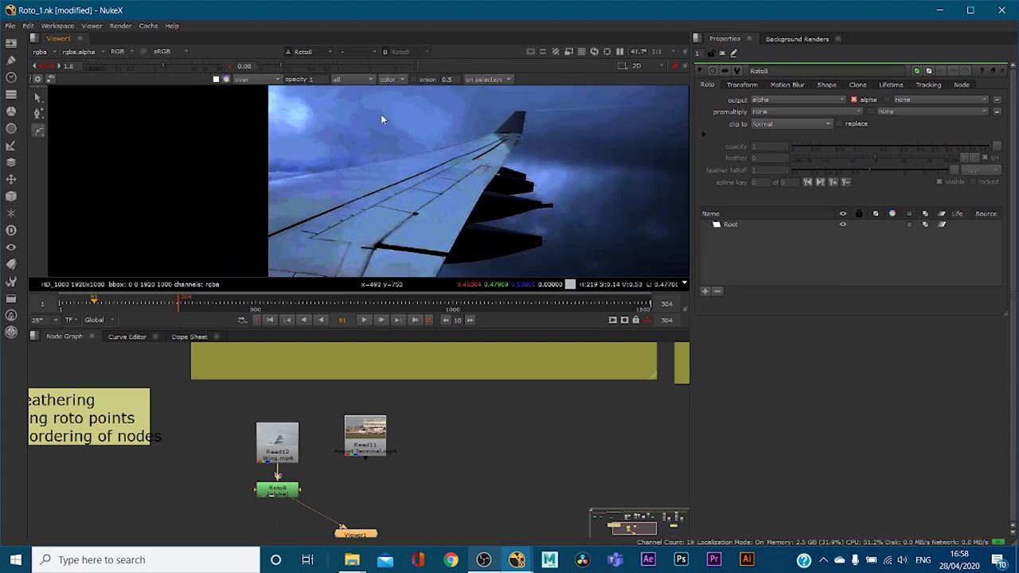
- Start a Bezier shape on the new Roto node with its first point just outside the frame's left edge
middle_drag(350, 183, 405, 202)
scroll(405, 202, up, 2)
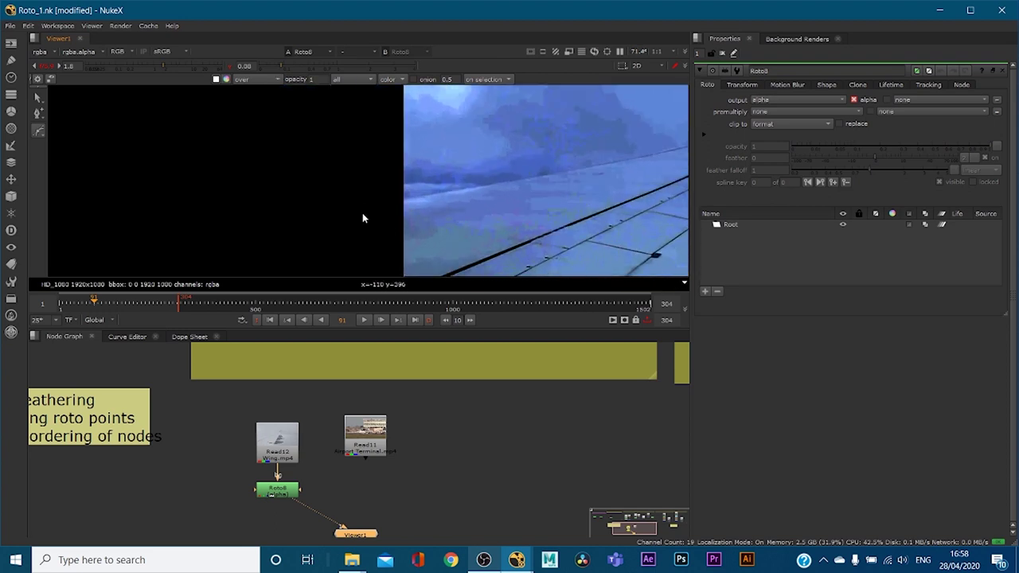
middle_drag(527, 205, 166, 220)
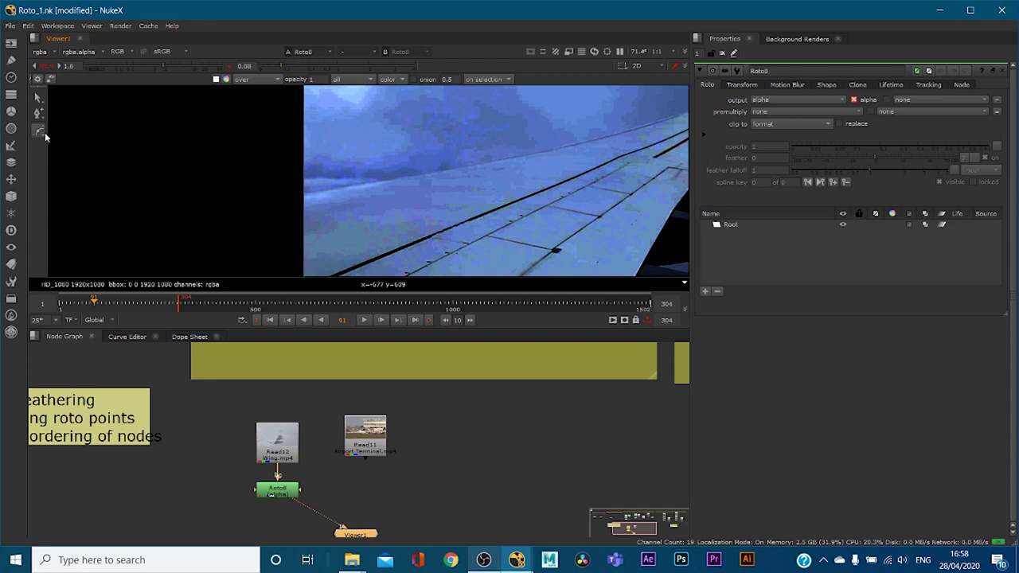
scroll(280, 214, up, 1)
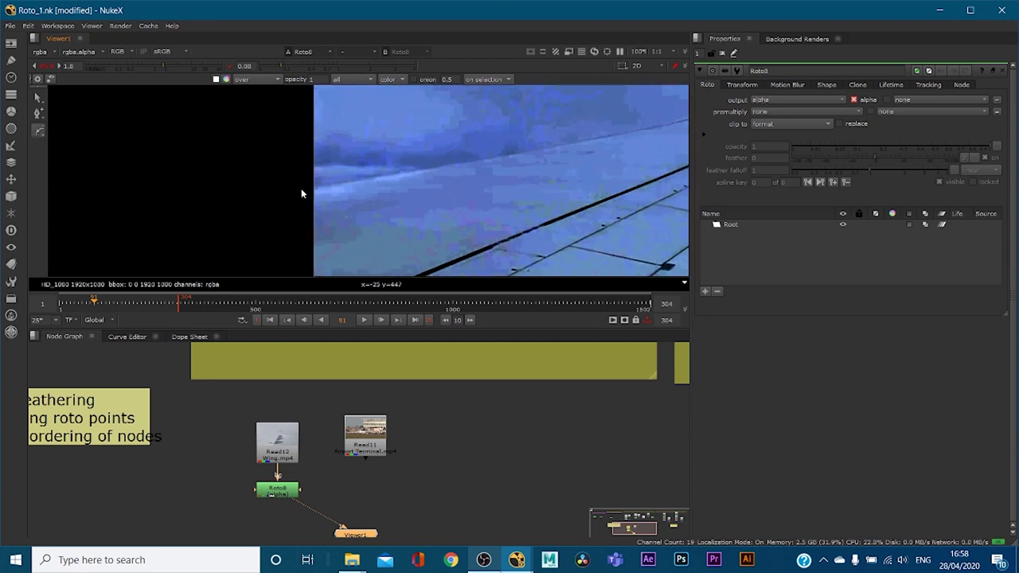
click(274, 491)
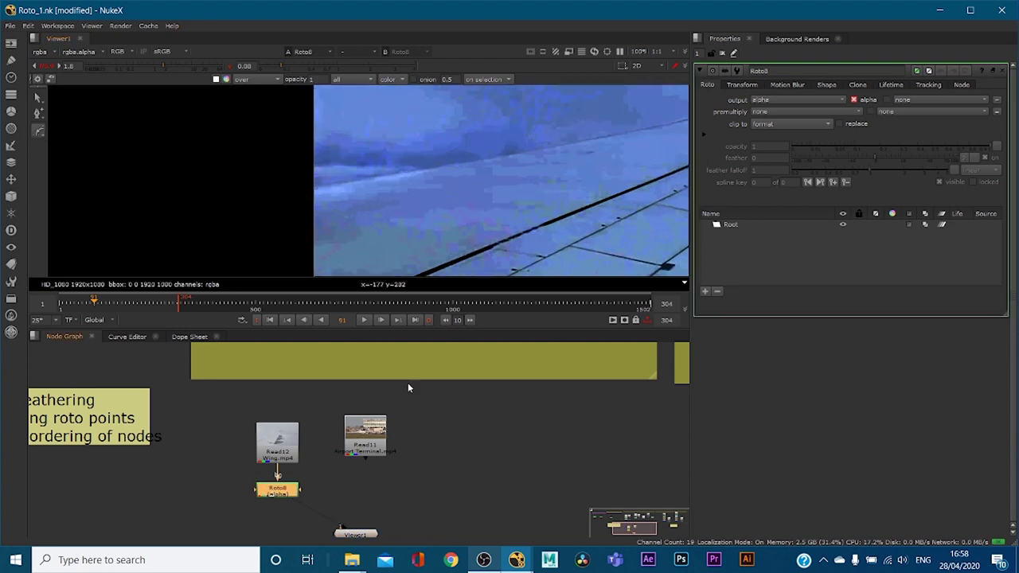
click(297, 192)
- Trace the wing's upper edge up to the winglet's base with closely spaced Bezier points
middle_drag(563, 162, 339, 216)
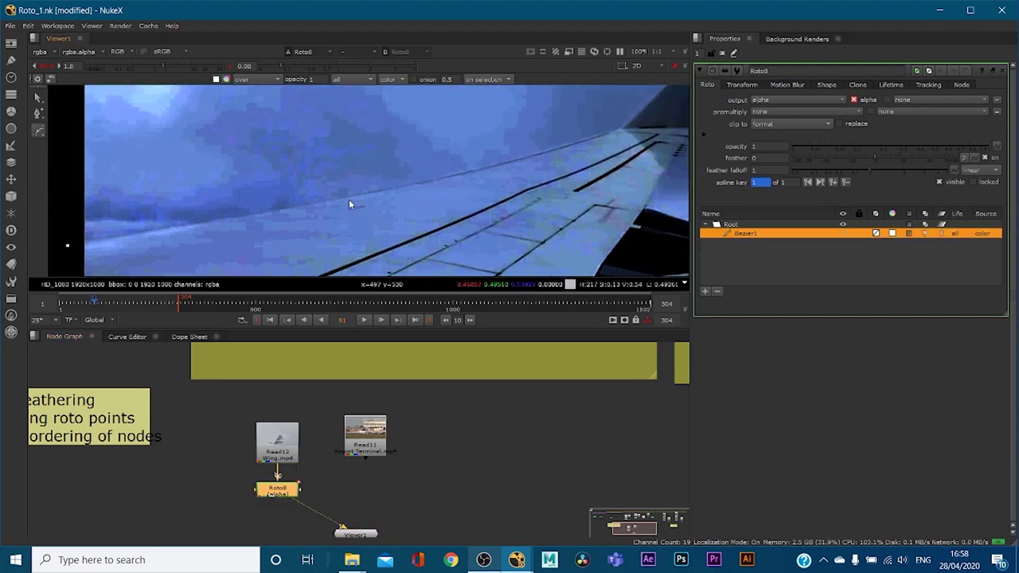
click(153, 232)
click(221, 218)
click(264, 211)
click(324, 202)
click(380, 187)
click(534, 153)
click(581, 137)
click(622, 126)
middle_drag(623, 127, 482, 208)
scroll(482, 209, down, 2)
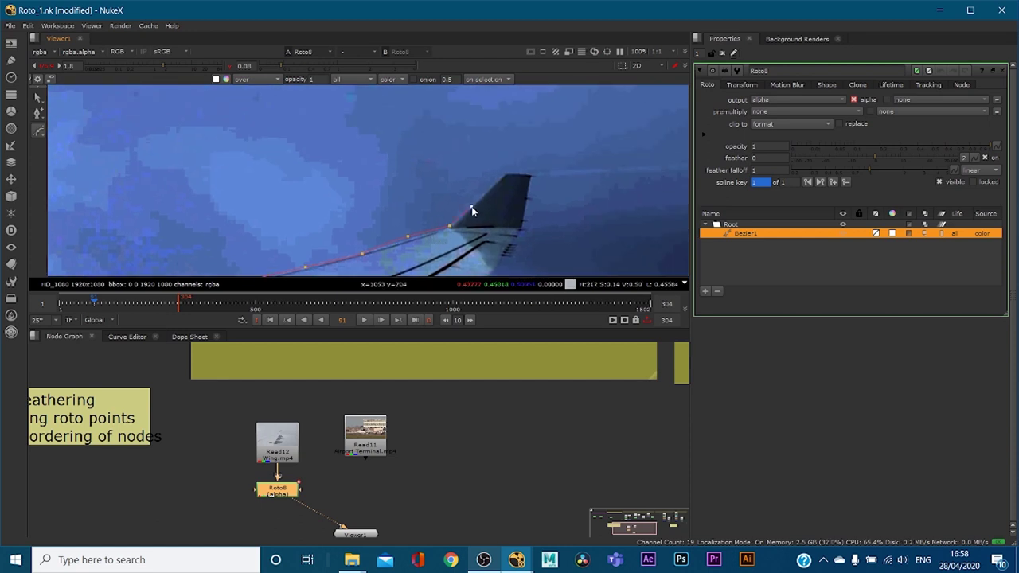
- Continue the Bezier around the winglet's tip and down its rear edge towards the flap fairings
click(507, 173)
click(515, 172)
click(525, 172)
click(526, 211)
click(522, 227)
click(517, 239)
click(511, 249)
click(506, 260)
middle_drag(502, 267, 536, 179)
click(518, 203)
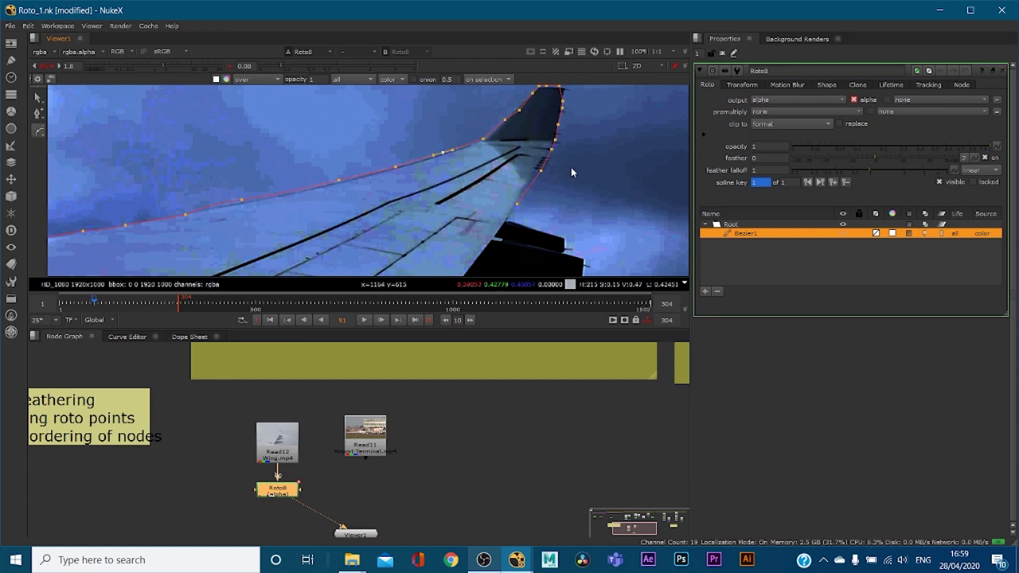
- Undo the Bezier points traced around the winglet and along the wing's upper edge
key(ctrl+z)
key(ctrl+z)
key(ctrl+z)
key(ctrl+z)
key(ctrl+z)
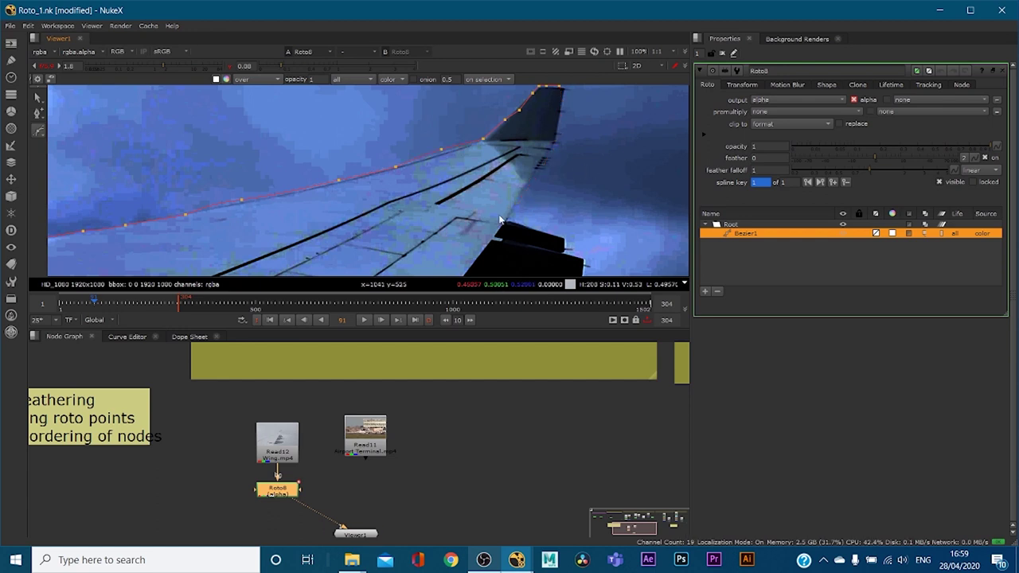
key(ctrl+z)
key(ctrl+z)
key(ctrl+z)
key(ctrl+z)
key(ctrl+z)
key(ctrl+z)
key(ctrl+z)
key(ctrl+z)
key(ctrl+z)
key(ctrl+z)
key(ctrl+z)
key(ctrl+z)
middle_drag(202, 193, 360, 146)
key(ctrl+z)
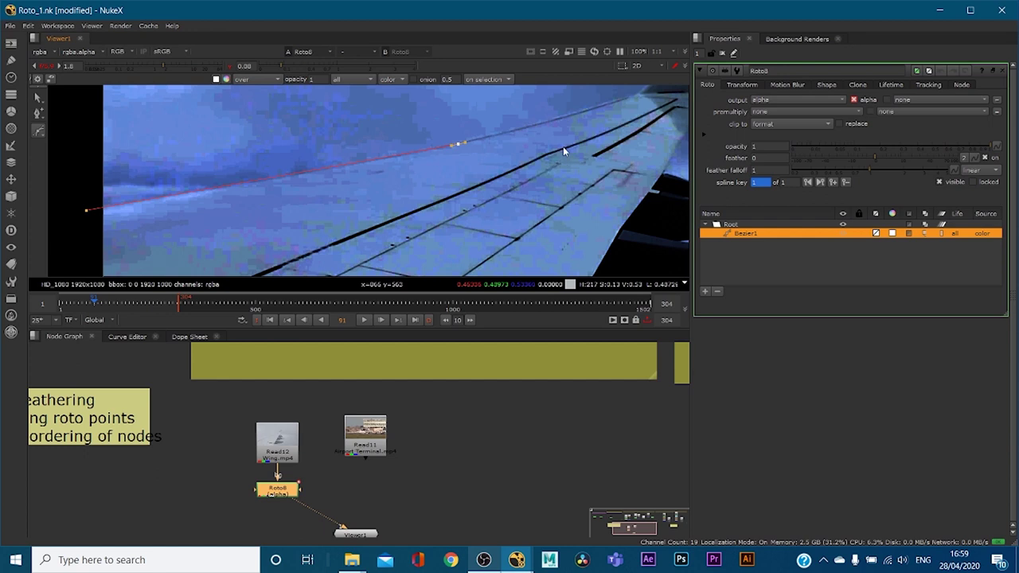
middle_drag(563, 150, 421, 220)
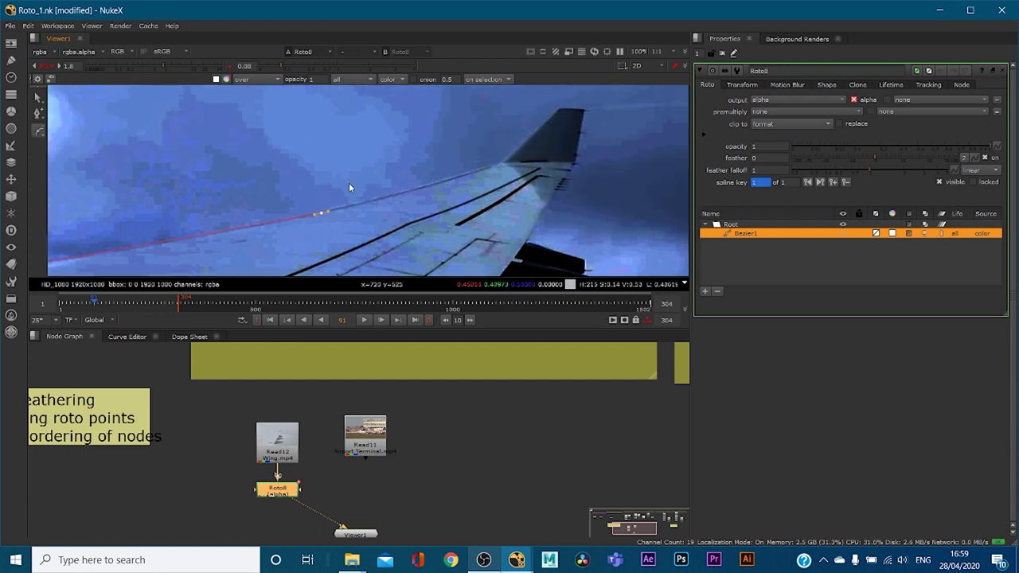
- Continue the Bezier with two points along the wing's upper edge up to the winglet's base
scroll(349, 188, up, 2)
click(534, 160)
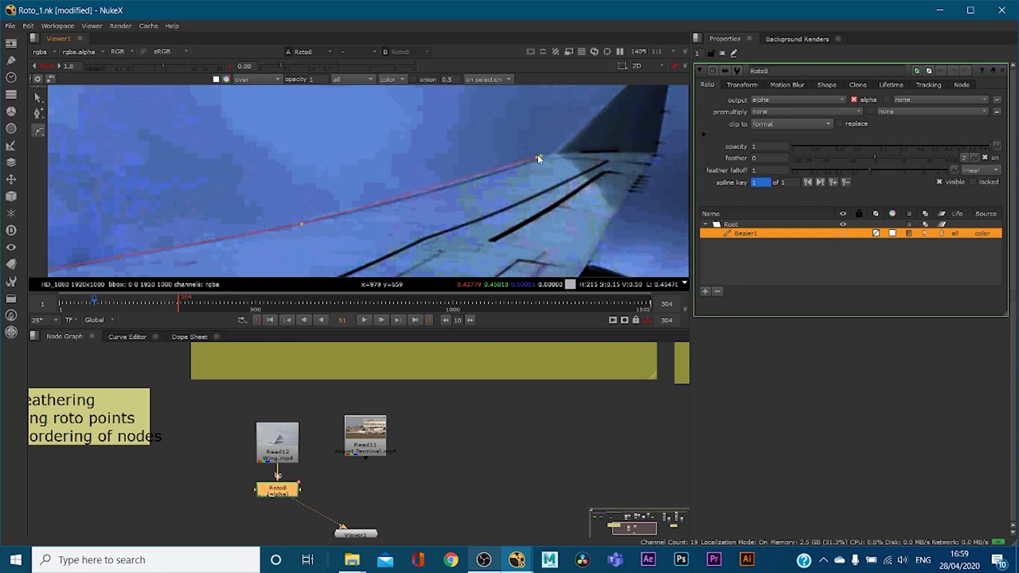
scroll(538, 155, up, 2)
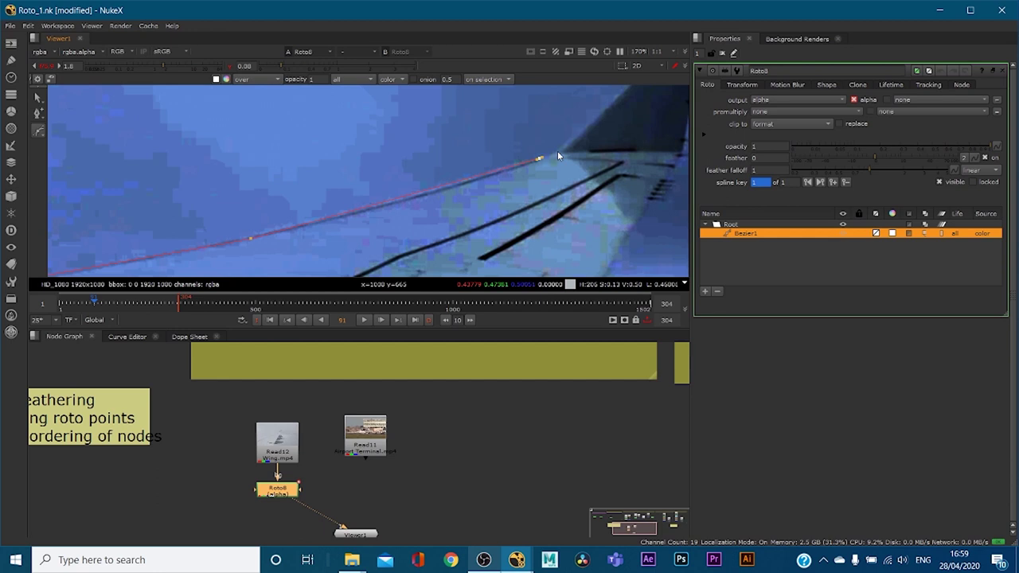
click(563, 148)
drag(566, 145, 569, 140)
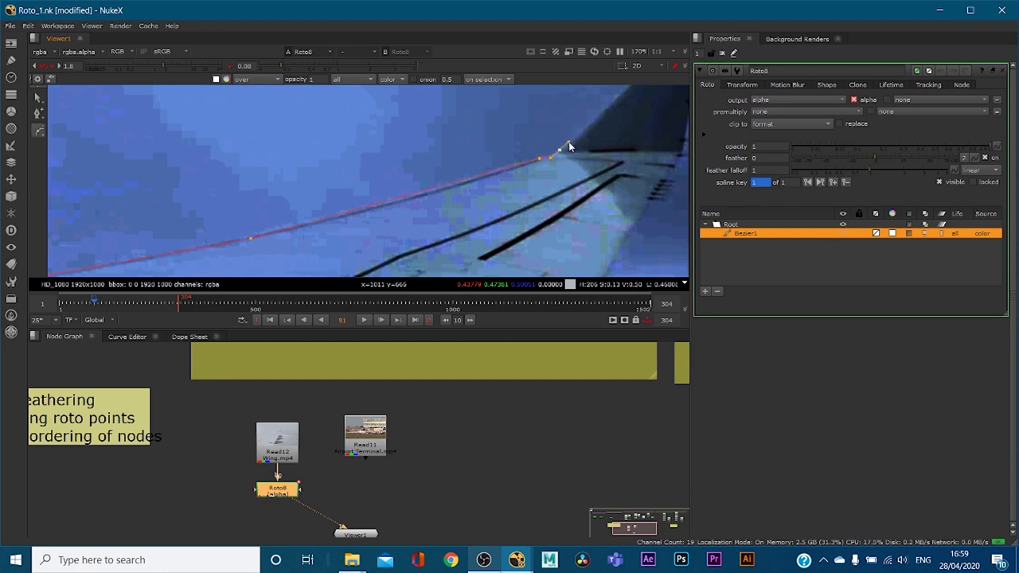
middle_drag(568, 148, 470, 226)
click(557, 143)
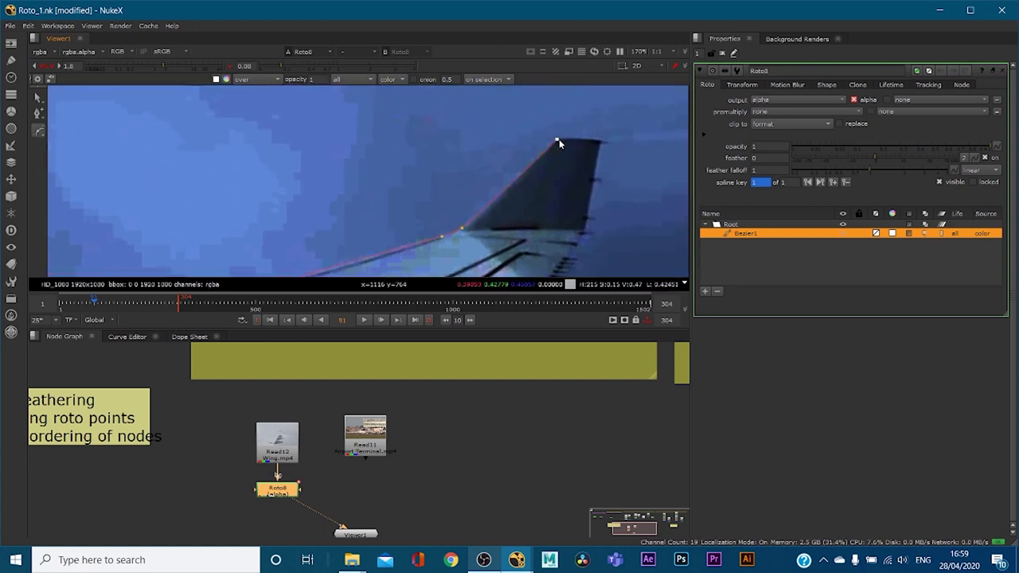
click(600, 140)
key(ctrl+z)
key(ctrl+z)
- Extend the Bezier up the winglet's front edge and fit two points around its rounded front tip corner
scroll(562, 151, up, 5)
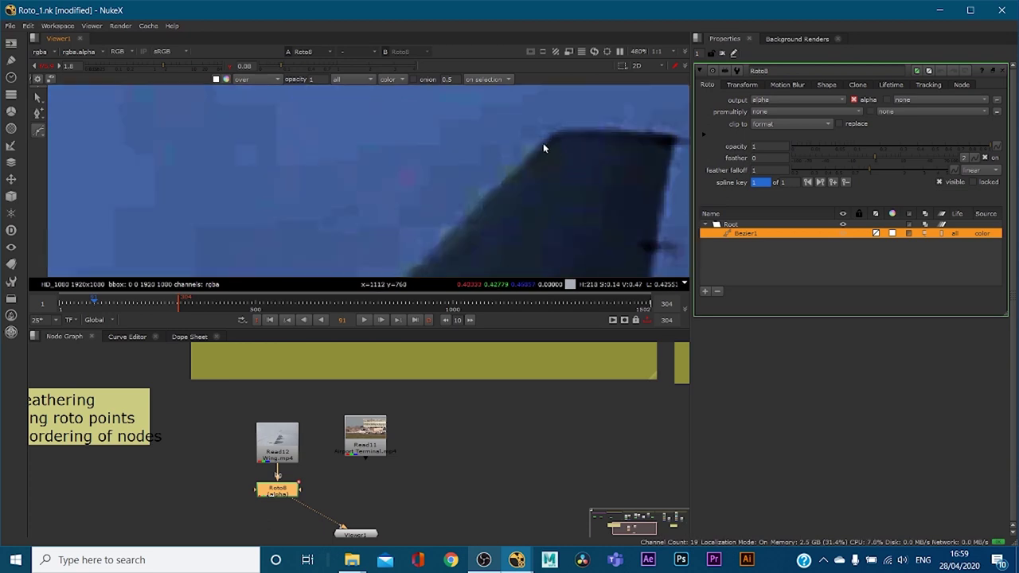
click(577, 129)
drag(579, 129, 606, 130)
click(541, 145)
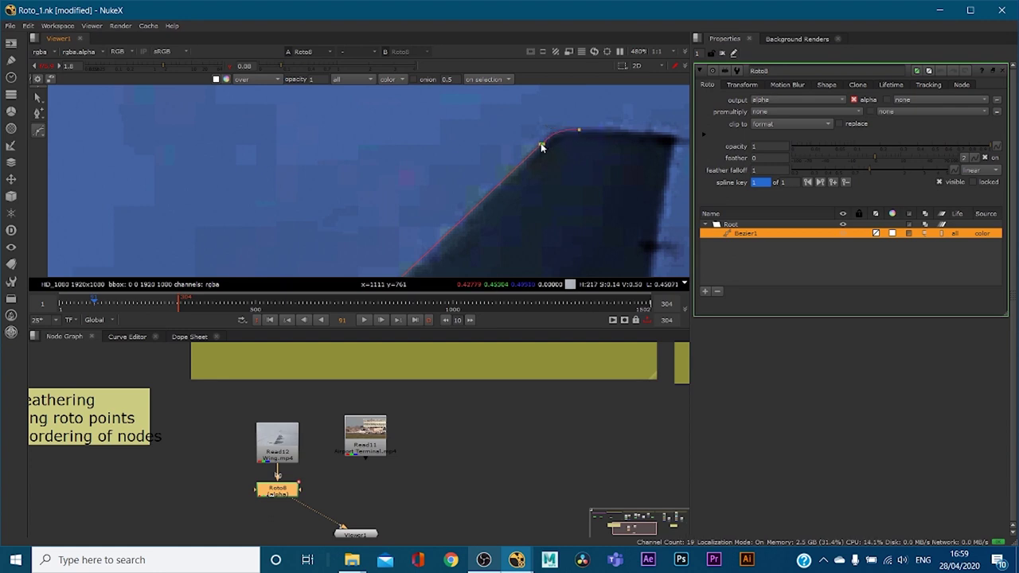
click(579, 130)
click(542, 146)
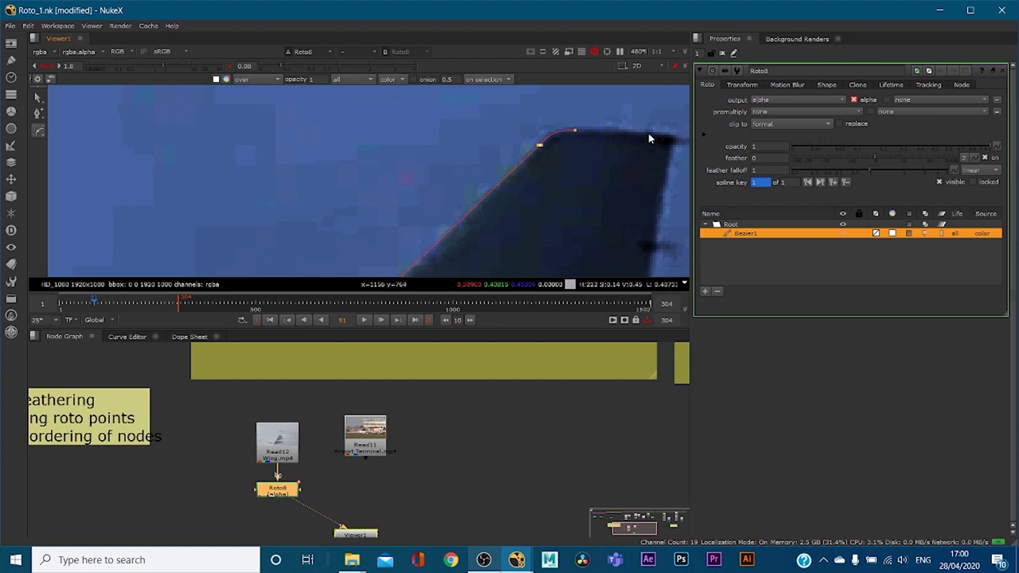
- Continue the Bezier across the winglet's tip and round its rear corner with a curved point just below it
middle_drag(683, 135, 591, 135)
click(582, 136)
key(ctrl+z)
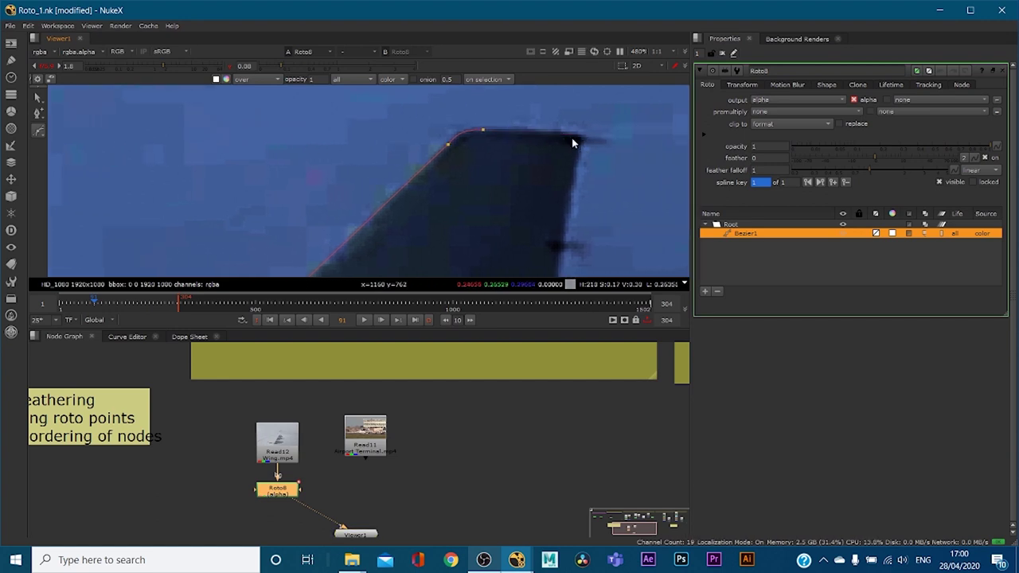
click(566, 133)
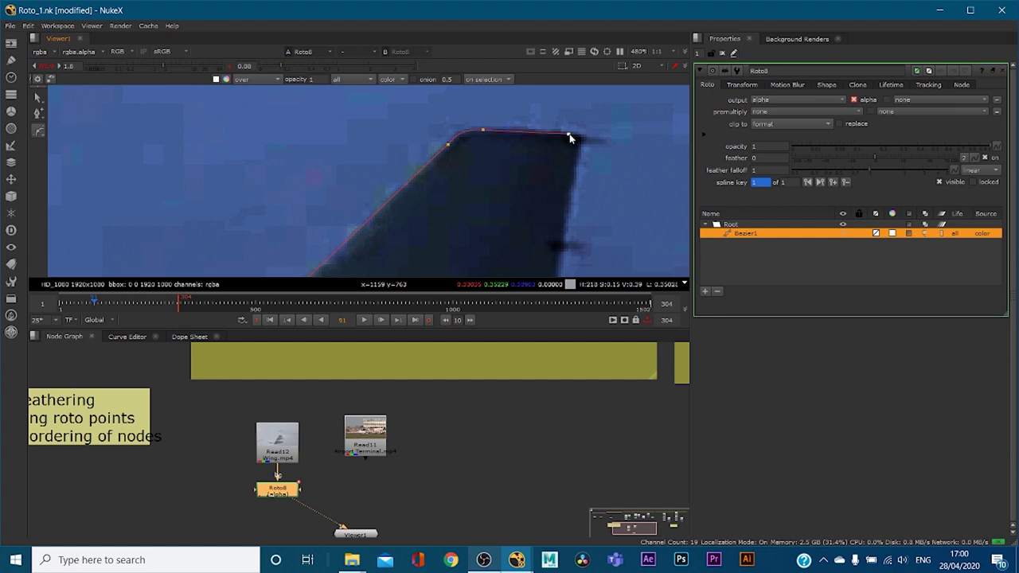
click(580, 149)
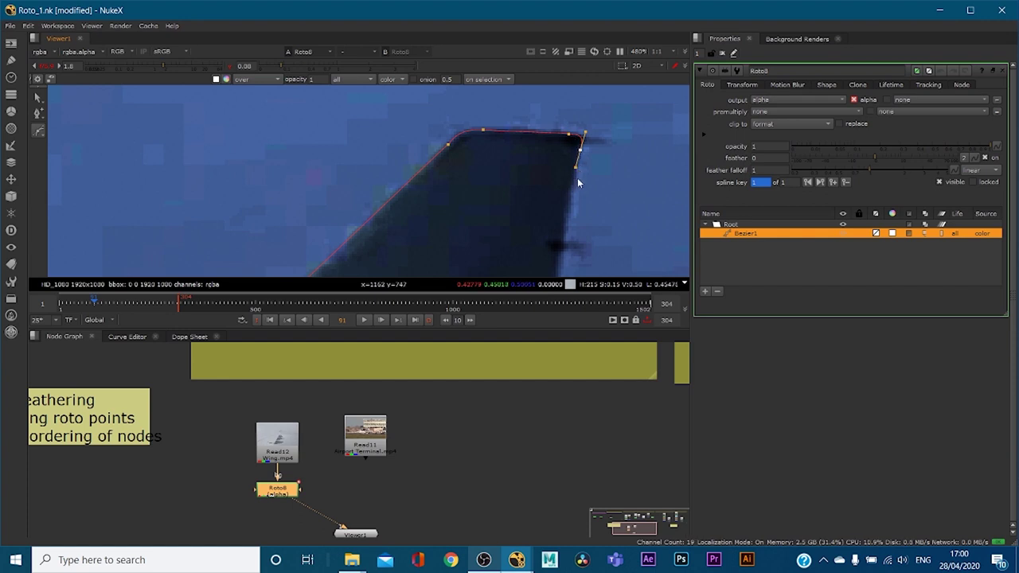
- Trace the winglet's rear edge with a Bezier point down at its base
middle_drag(564, 269, 553, 160)
scroll(552, 162, down, 3)
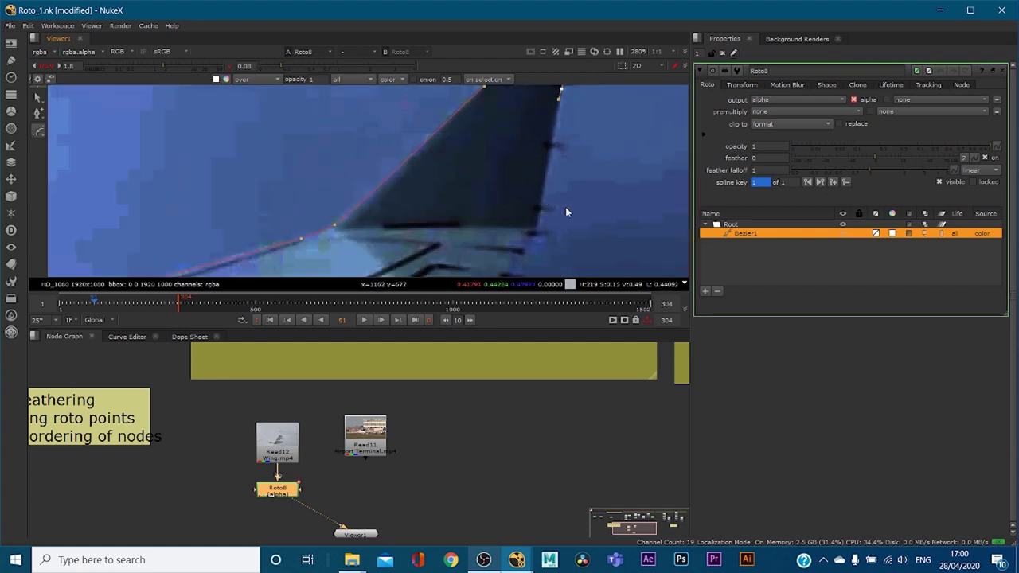
click(538, 223)
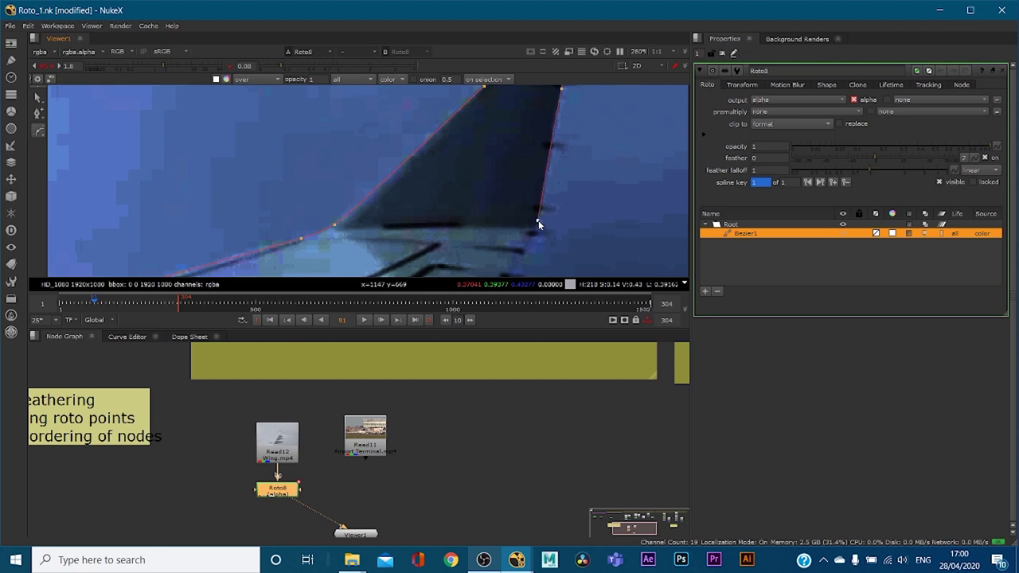
middle_drag(503, 269, 539, 105)
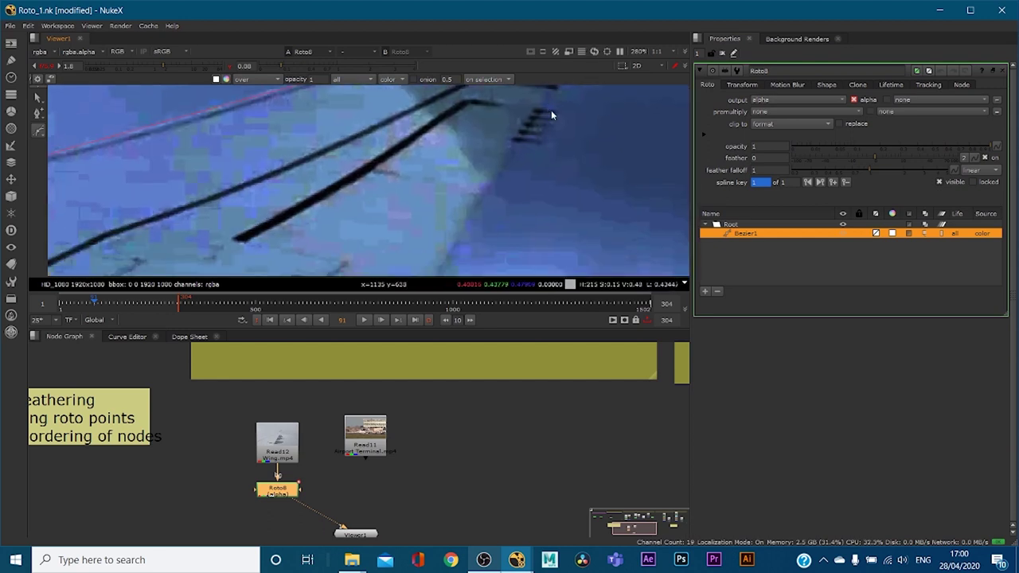
middle_drag(457, 242, 489, 128)
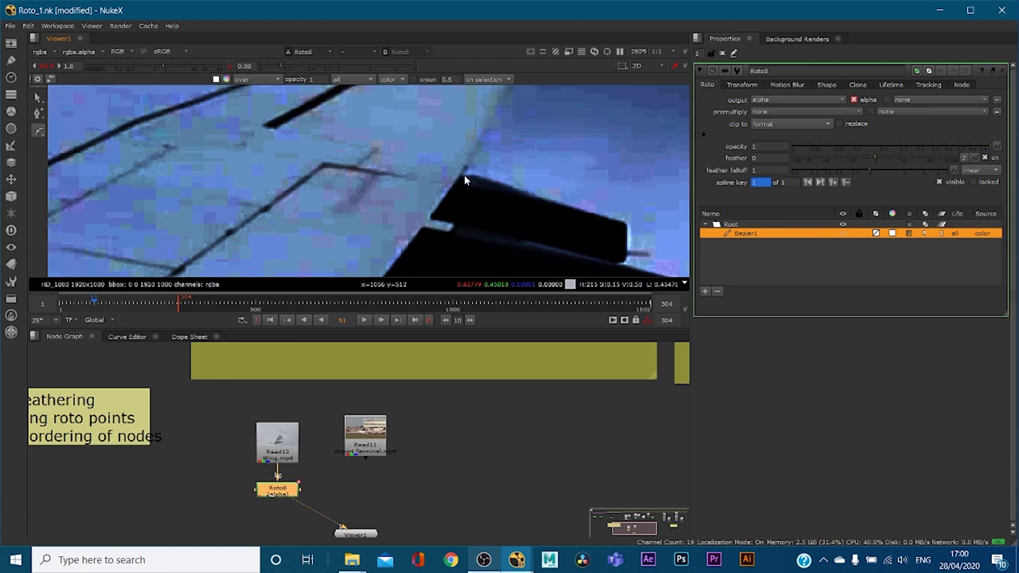
middle_drag(534, 97, 433, 262)
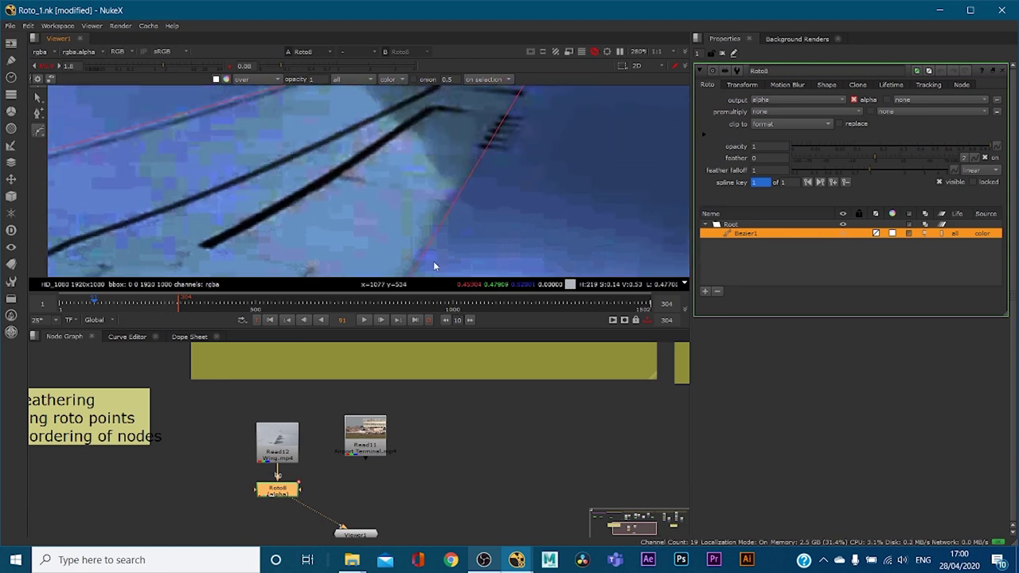
key(o)
key(o)
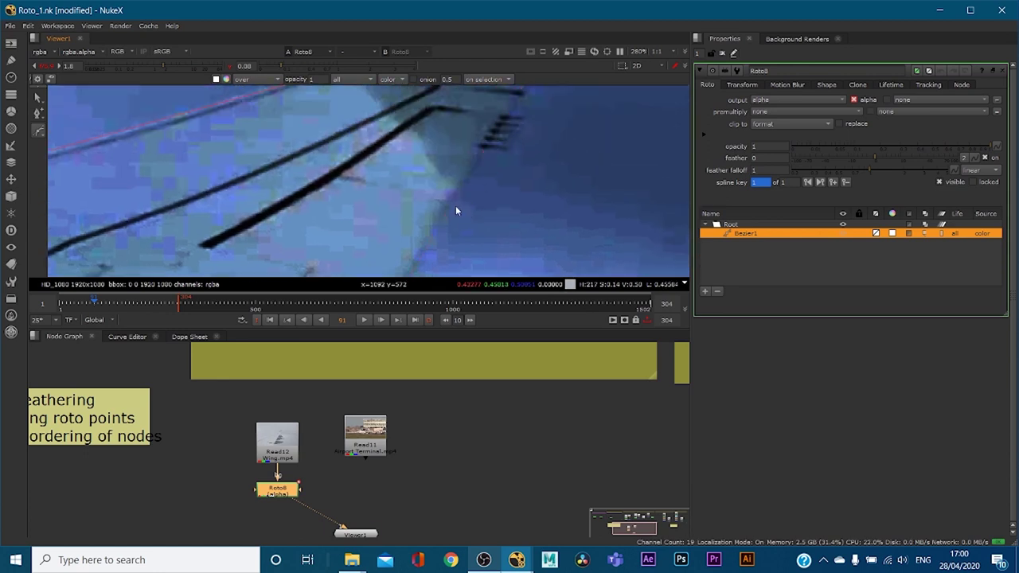
- Try to add a smooth Bezier point where the wing's trailing edge meets the uppermost dark flap fairing
middle_drag(446, 219, 464, 171)
scroll(462, 176, down, 3)
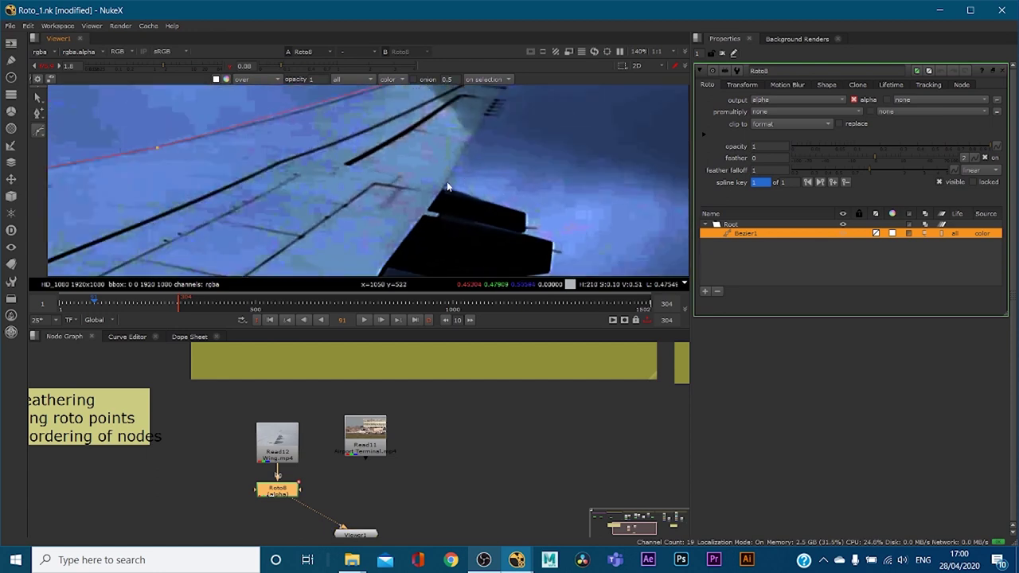
drag(443, 191, 412, 247)
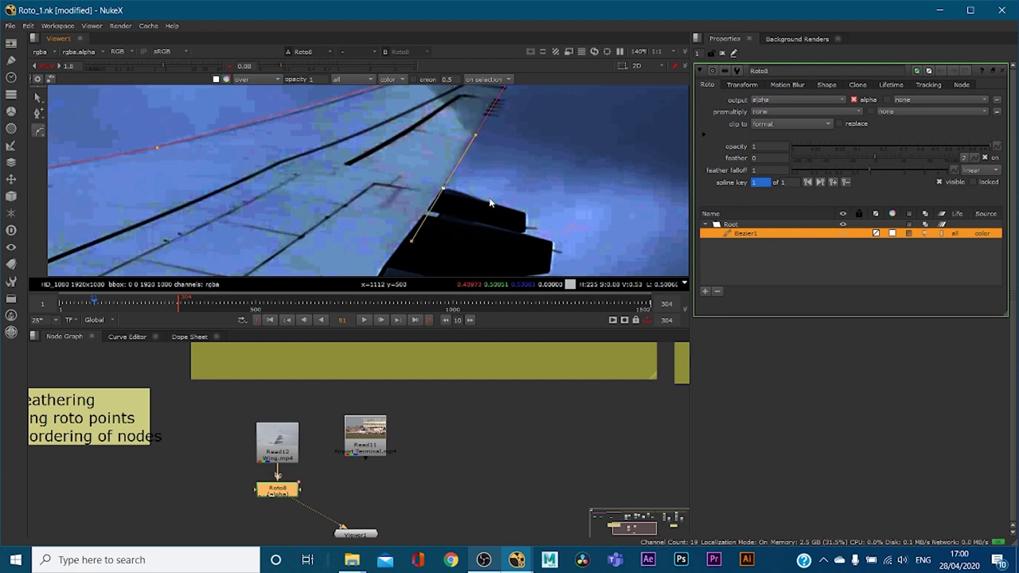
scroll(484, 209, up, 2)
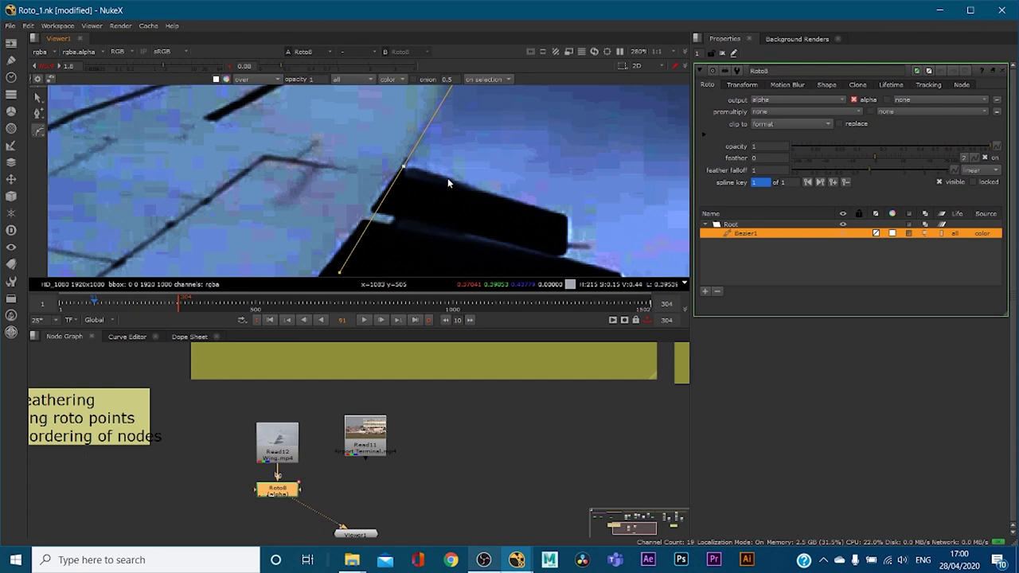
click(414, 167)
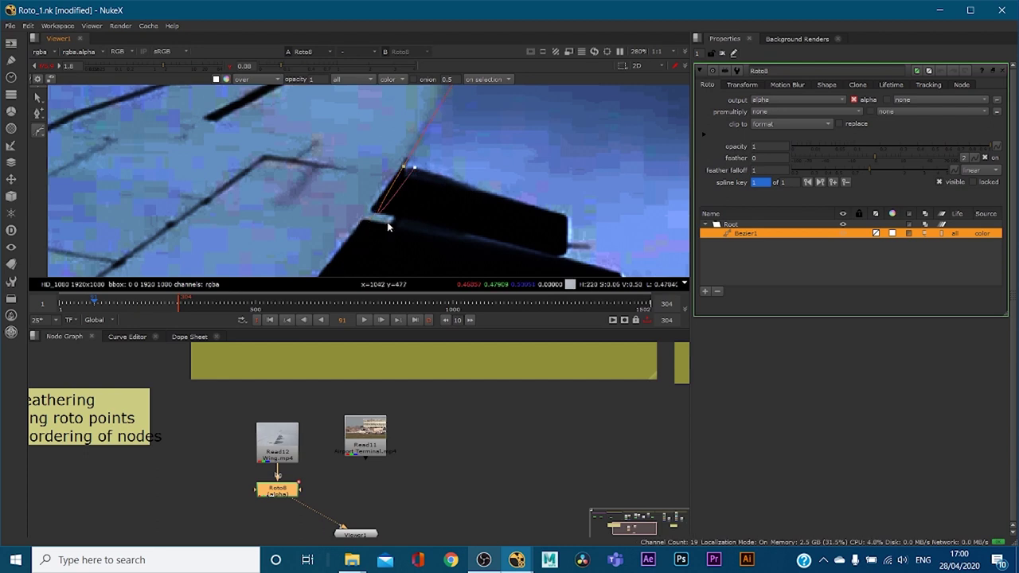
key(o)
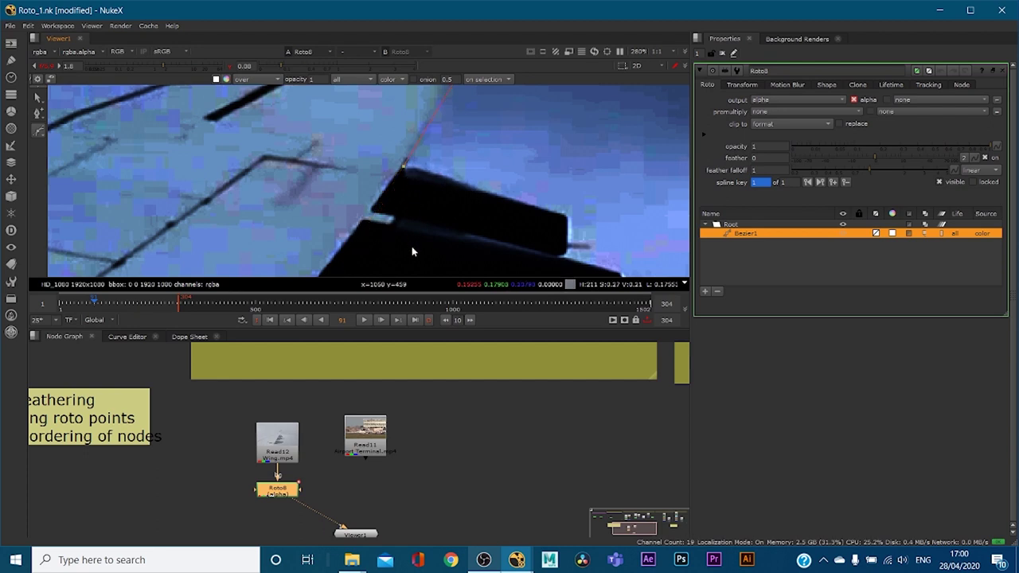
drag(405, 163, 357, 254)
- Try adjusting the new point's tangent and extending the curve towards the second fairing's tip, and undo these points
scroll(407, 178, down, 2)
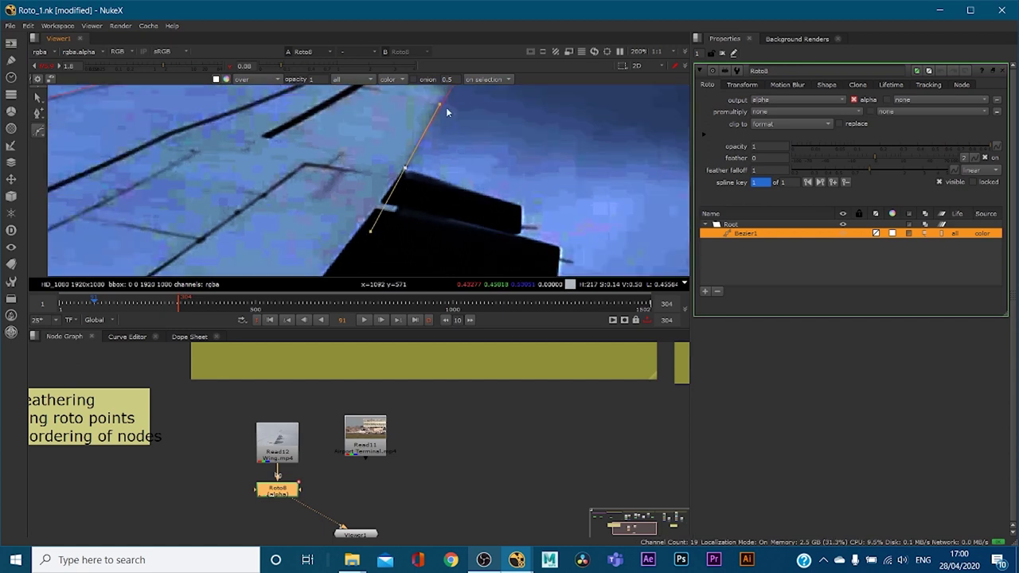
scroll(442, 120, down, 1)
scroll(442, 120, down, 1)
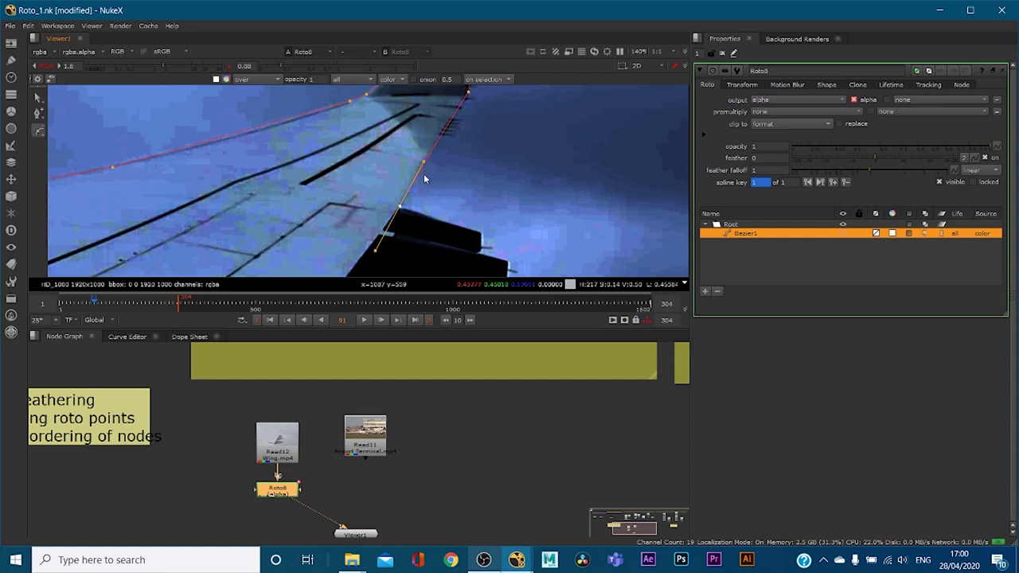
mouse_move(424, 162)
mouse_down()
mouse_move(444, 168)
mouse_move(406, 146)
mouse_move(425, 150)
mouse_up()
drag(510, 251, 523, 231)
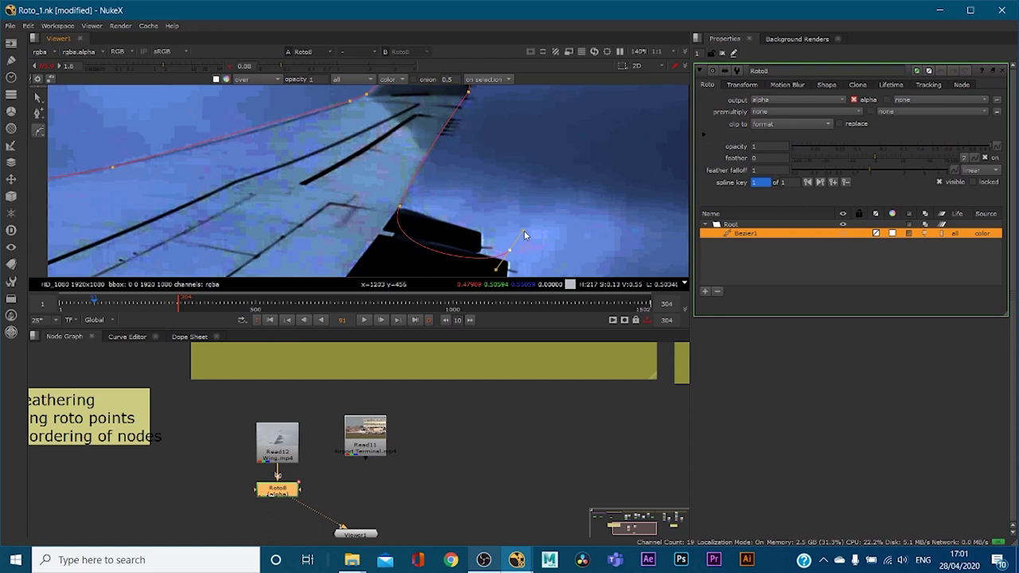
drag(400, 209, 379, 257)
key(ctrl+z)
key(ctrl+z)
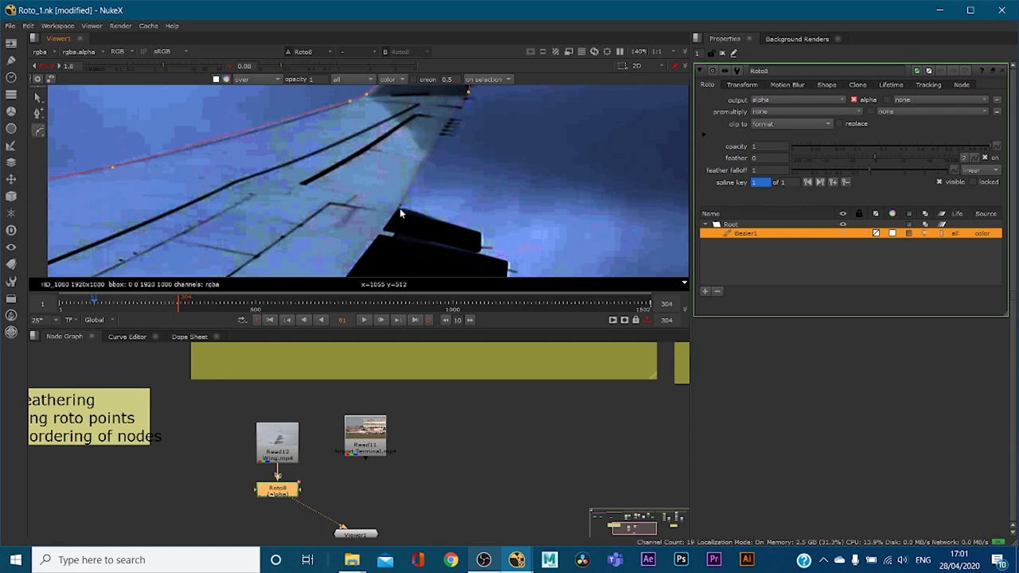
- Place a corner point where the trailing edge meets the first fairing, turning its outgoing tangent along the fairing's upper edge
drag(400, 209, 384, 237)
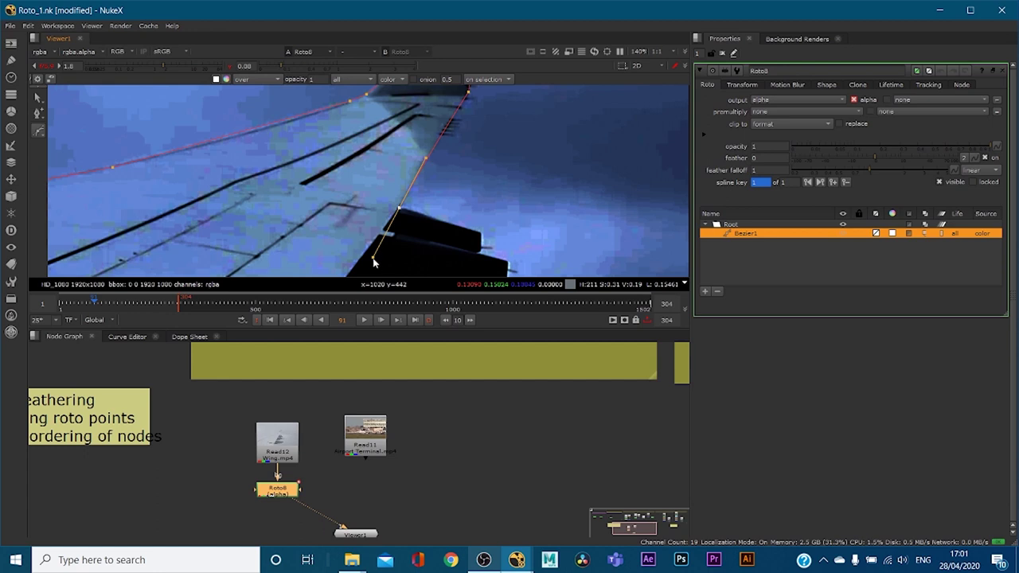
drag(373, 264, 424, 206)
scroll(422, 199, up, 5)
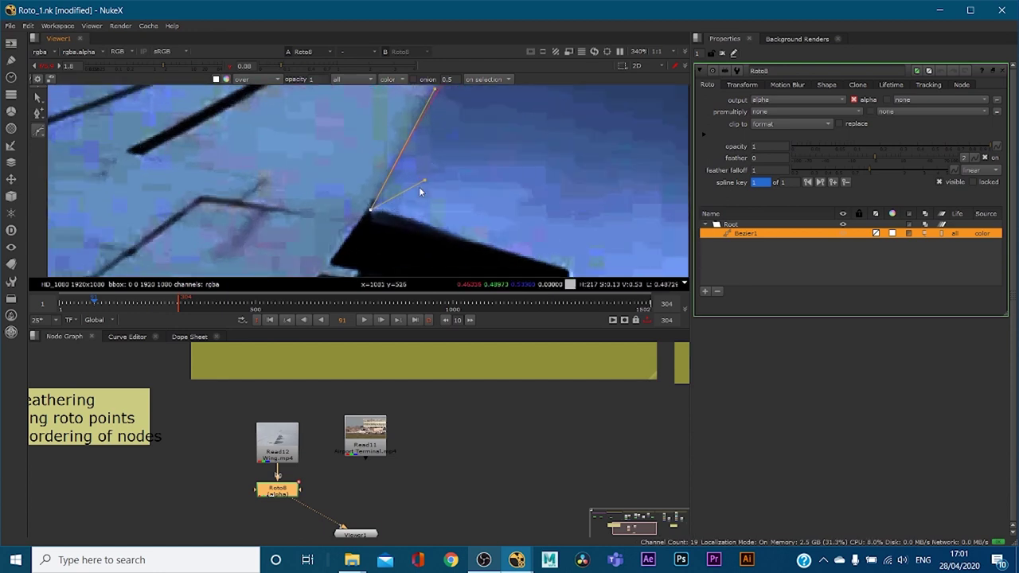
drag(422, 184, 422, 225)
- Trace the Bezier along the first fairing's upper edge and around its blunt tip
drag(423, 226, 430, 230)
middle_drag(500, 244, 432, 211)
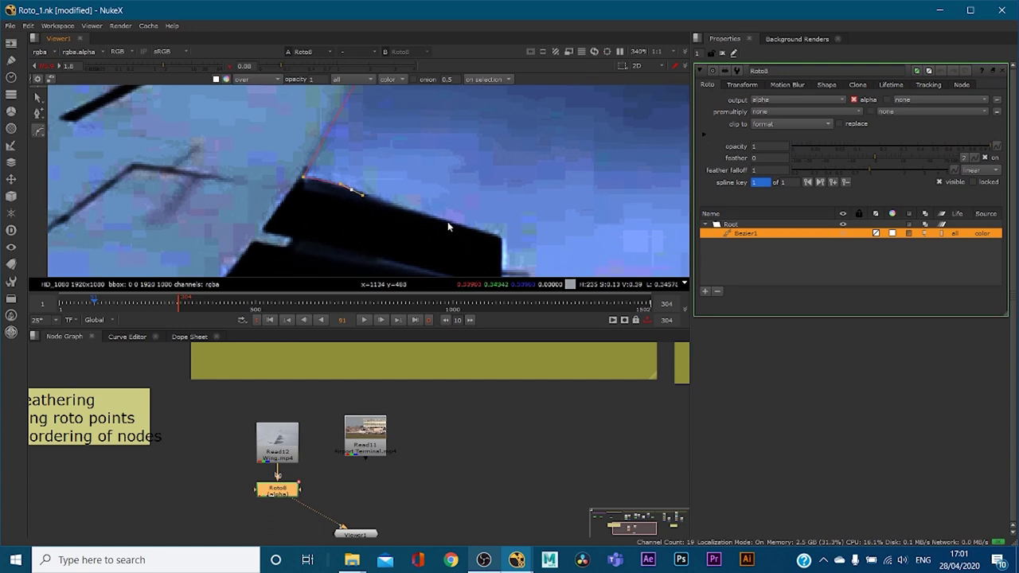
drag(465, 225, 469, 227)
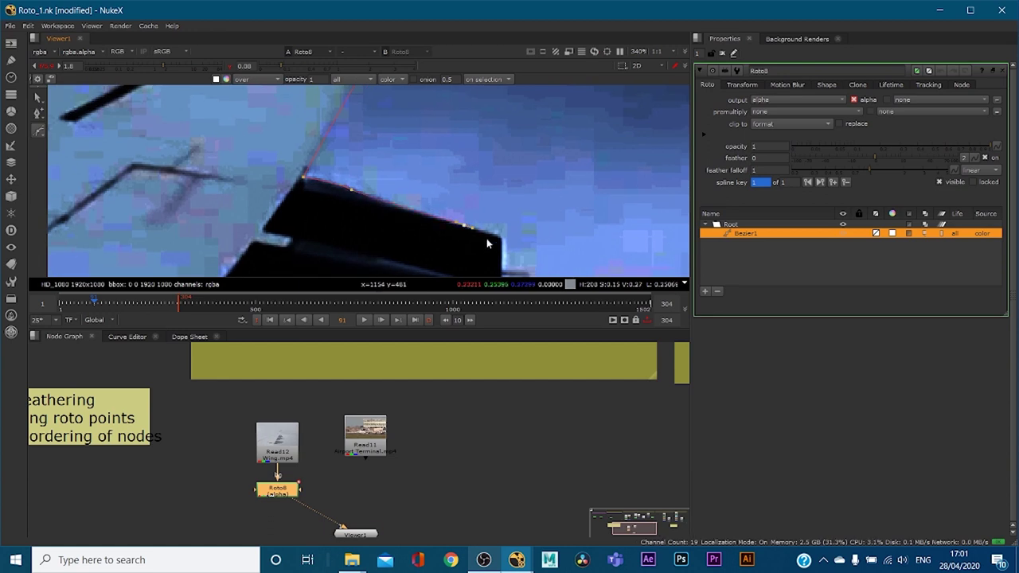
middle_drag(470, 231, 468, 205)
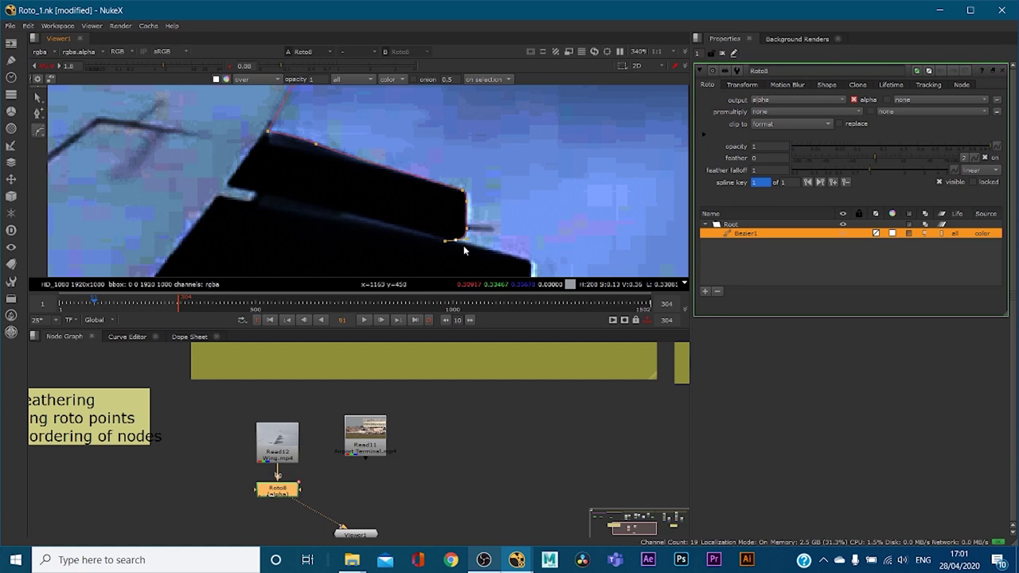
- Try to shape the notch below the first fairing's tip with an adjusted tangent and an extra point, and undo both
scroll(460, 244, up, 3)
scroll(468, 234, up, 2)
scroll(423, 184, up, 2)
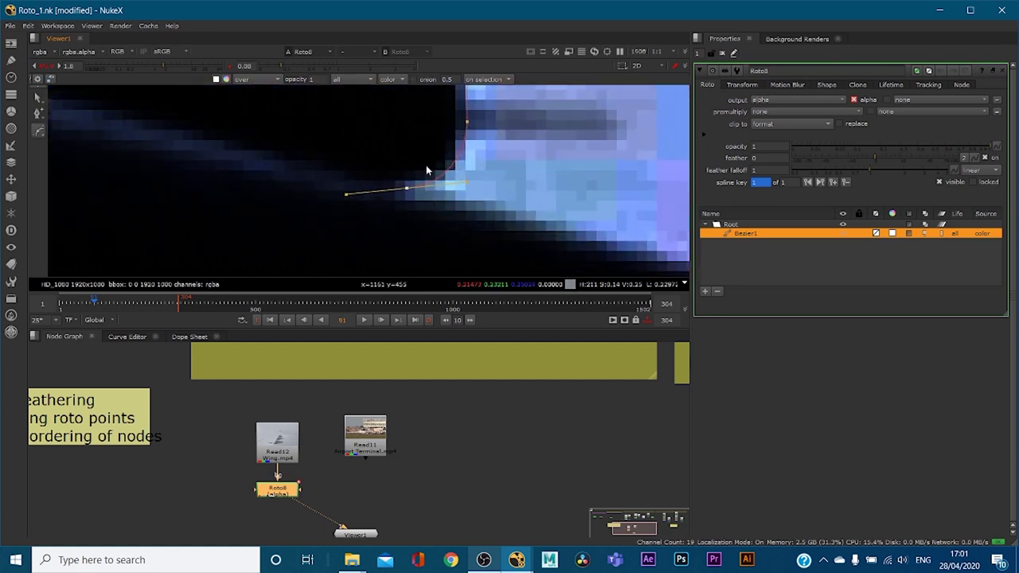
drag(407, 189, 468, 179)
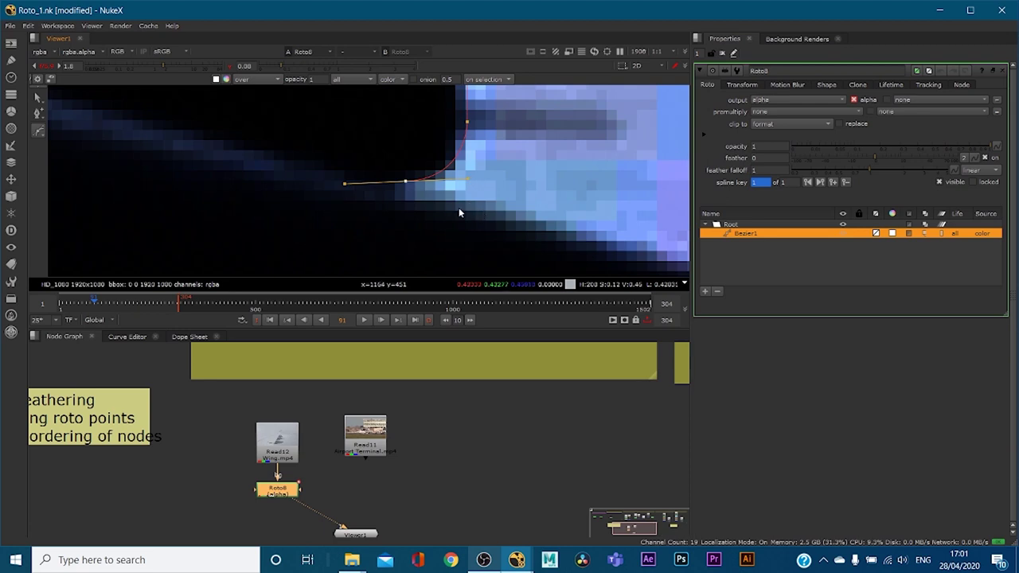
click(431, 201)
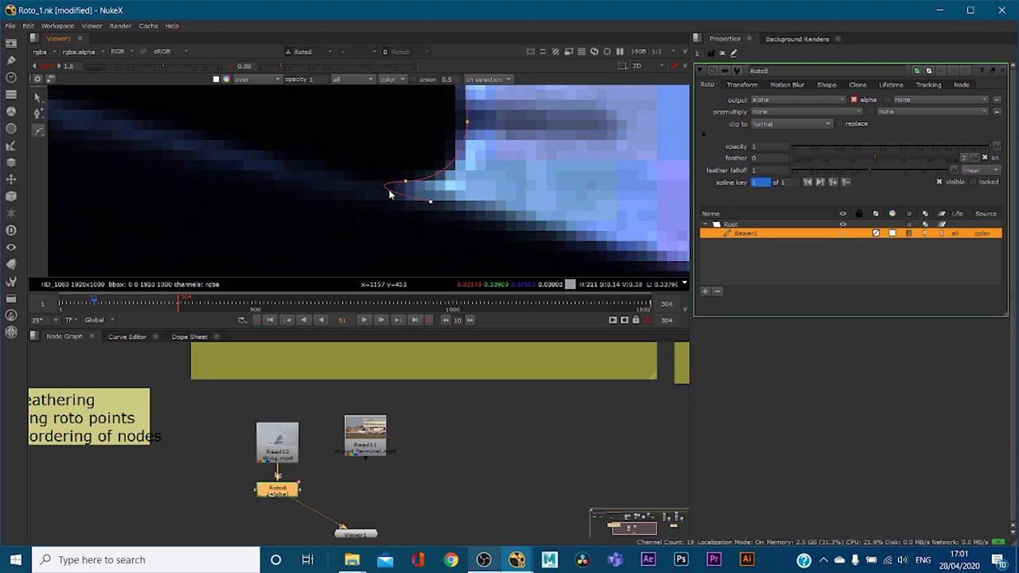
key(ctrl+z)
key(ctrl+z)
- Trace the Bezier through the notch below the first fairing and around the second fairing's squared tip onto its lower edge
drag(408, 178, 447, 204)
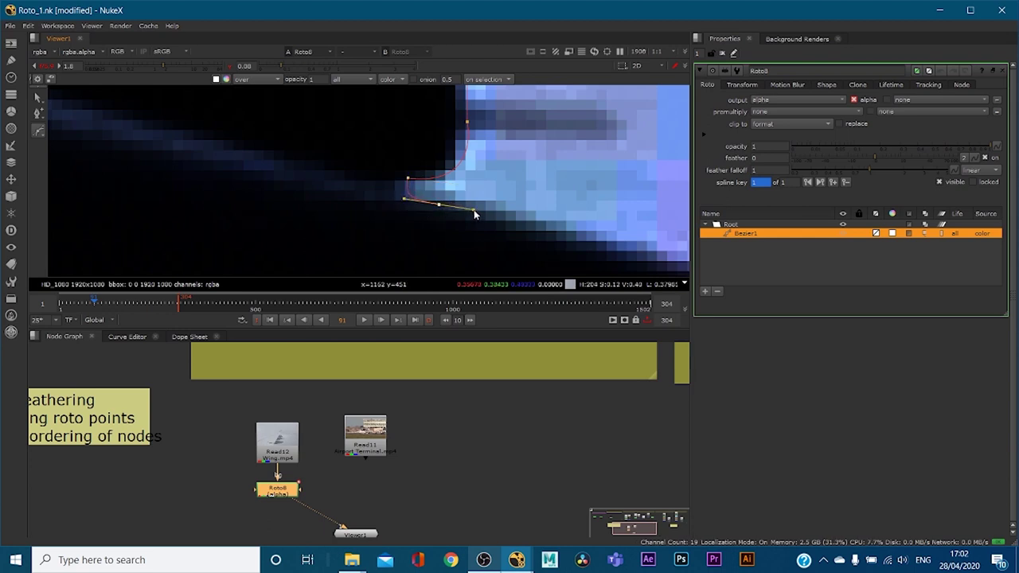
middle_drag(558, 225, 393, 152)
scroll(390, 152, down, 5)
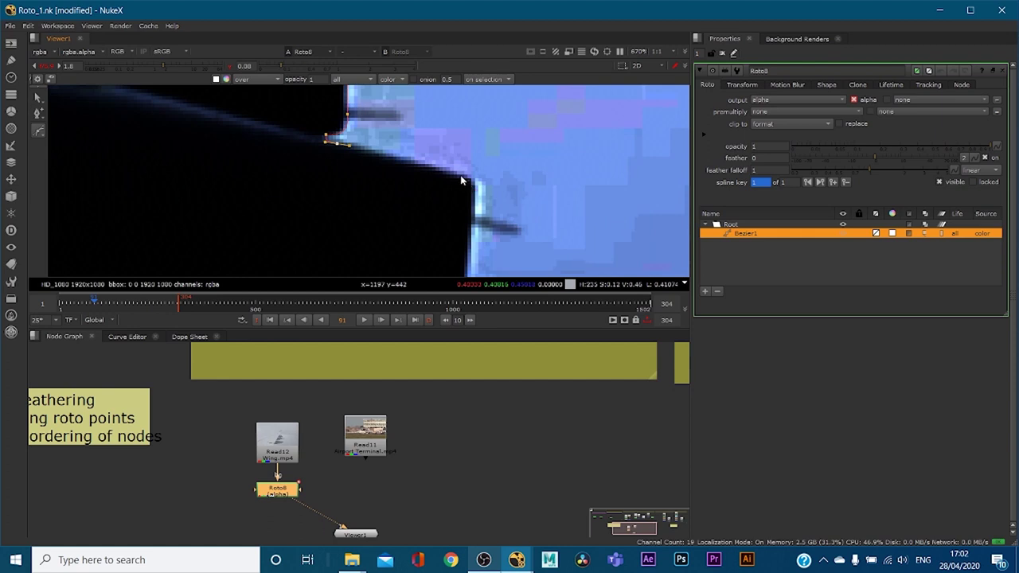
click(474, 215)
click(468, 253)
drag(465, 179, 471, 180)
middle_drag(488, 201, 487, 106)
click(461, 215)
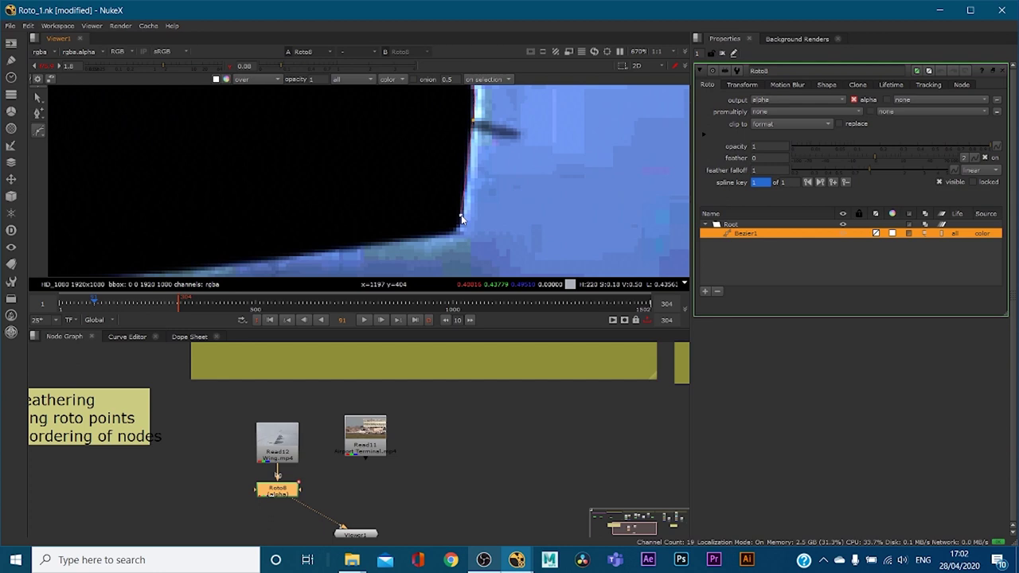
drag(433, 235, 407, 240)
- Place a sharp corner point at the inner end of the gap between the second and third fairings, with its tangent broken
middle_drag(322, 250, 593, 168)
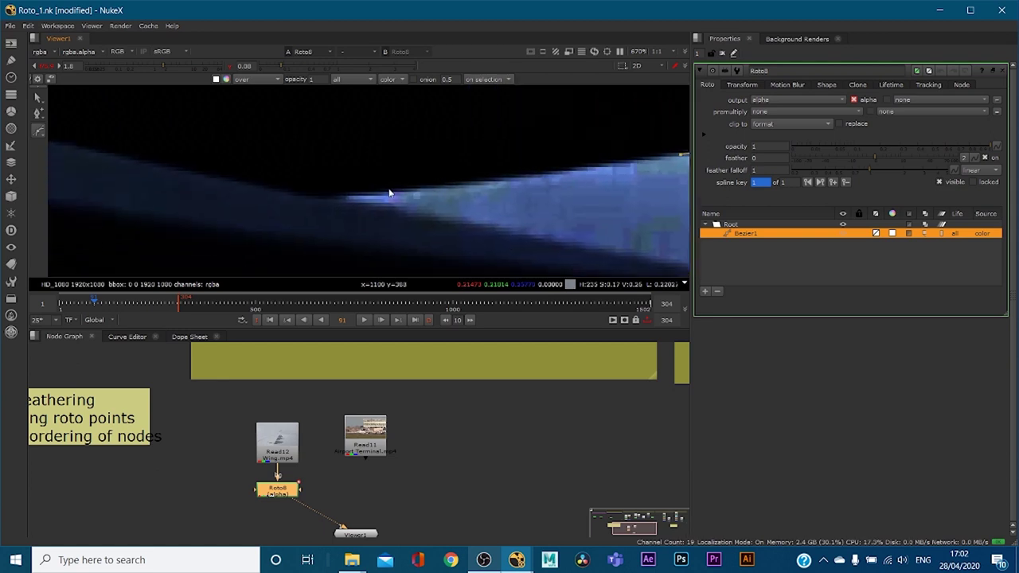
click(342, 198)
drag(329, 203, 250, 207)
click(432, 220)
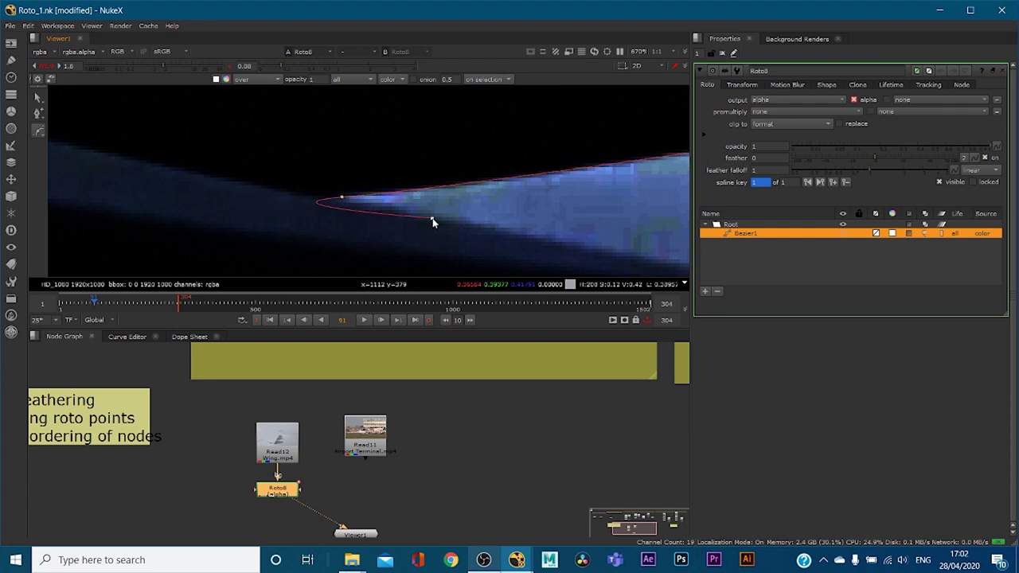
click(341, 196)
drag(343, 196, 259, 200)
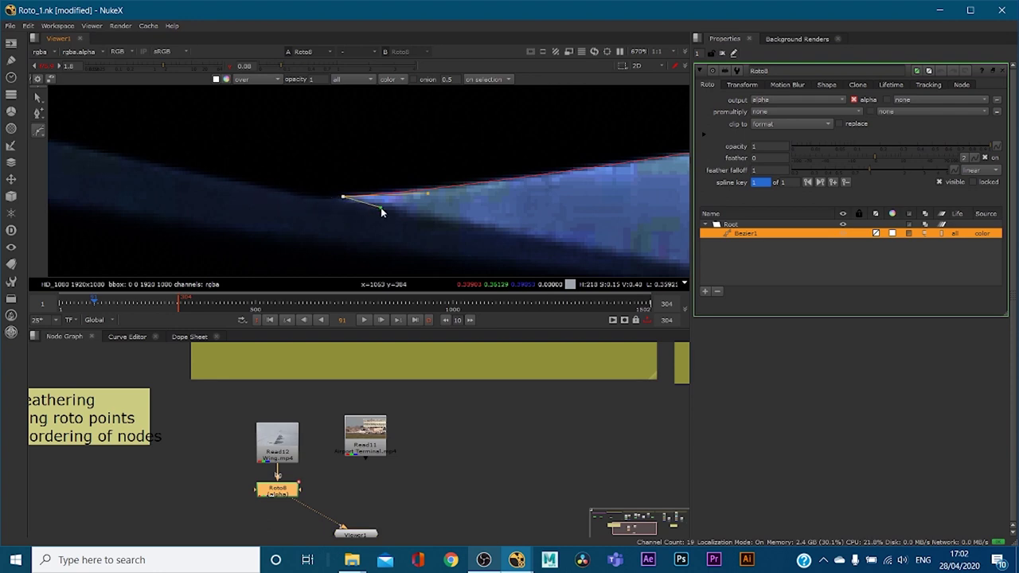
- Trace the third fairing's upper edge, the step near its end and the outline of its narrow tip
middle_drag(512, 226, 351, 166)
drag(555, 216, 609, 225)
middle_drag(610, 223, 410, 138)
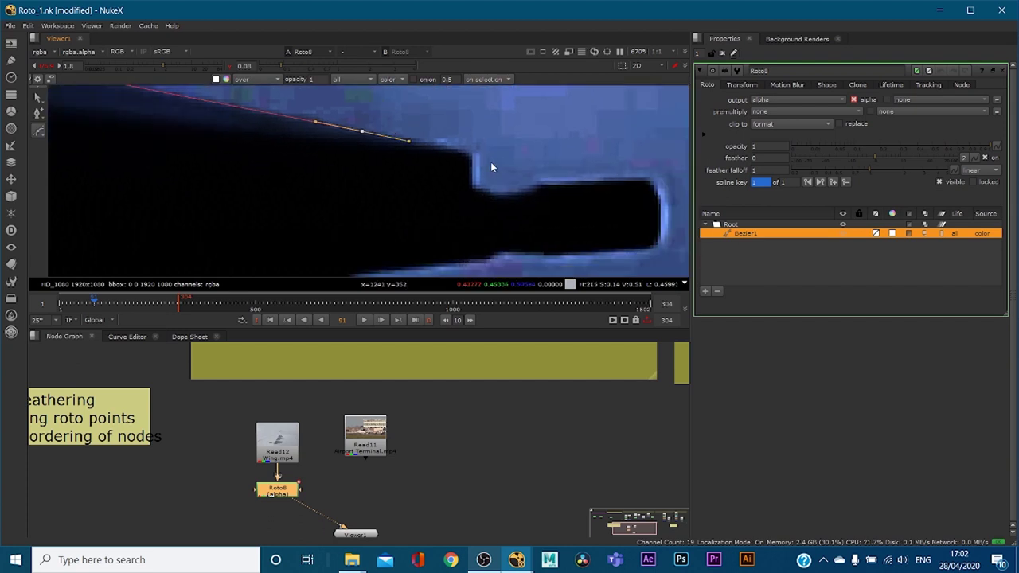
drag(464, 155, 500, 195)
click(578, 183)
click(648, 178)
drag(657, 226, 617, 251)
- Continue the Bezier along the underside of the third fairing with a smooth point behind its narrow tip
middle_drag(467, 221, 499, 176)
middle_drag(424, 263, 453, 222)
scroll(457, 191, down, 3)
click(454, 156)
drag(455, 154, 455, 158)
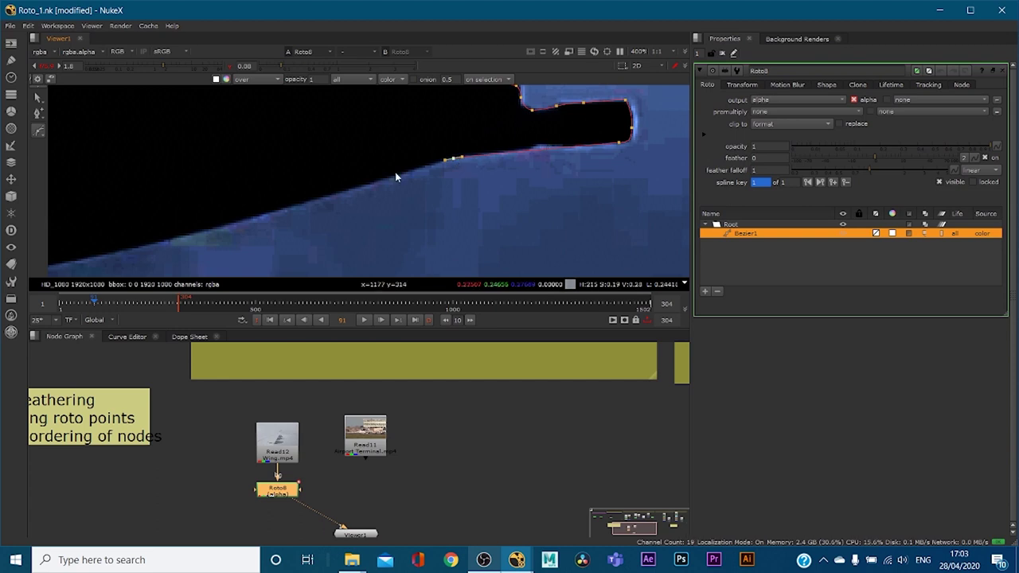
- Place a sharp corner point between the third and fourth fairings, turning its outgoing tangent along the fourth fairing's upper edge
middle_drag(231, 217, 416, 177)
scroll(415, 177, down, 3)
drag(211, 221, 63, 236)
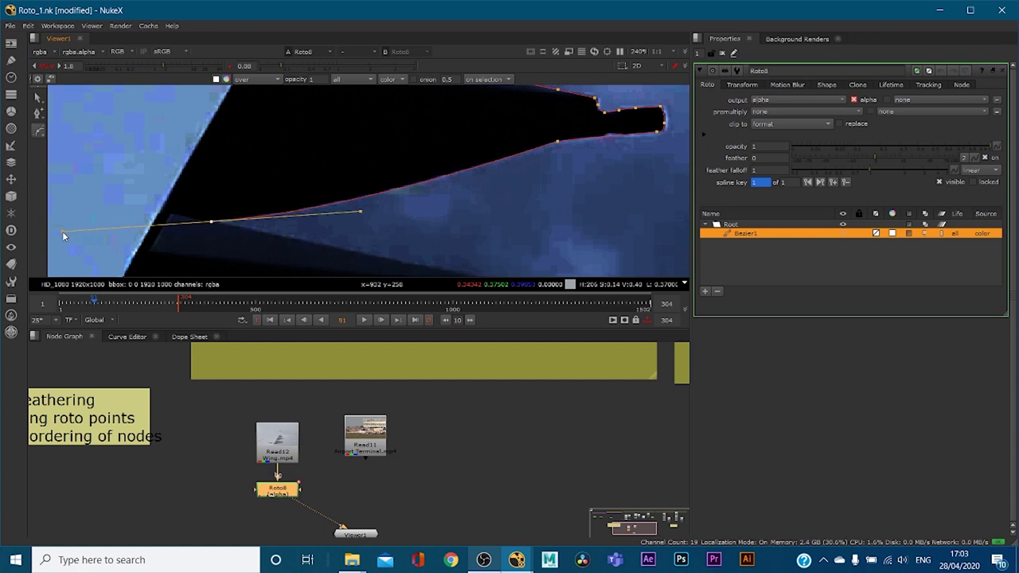
click(291, 239)
key(ctrl+z)
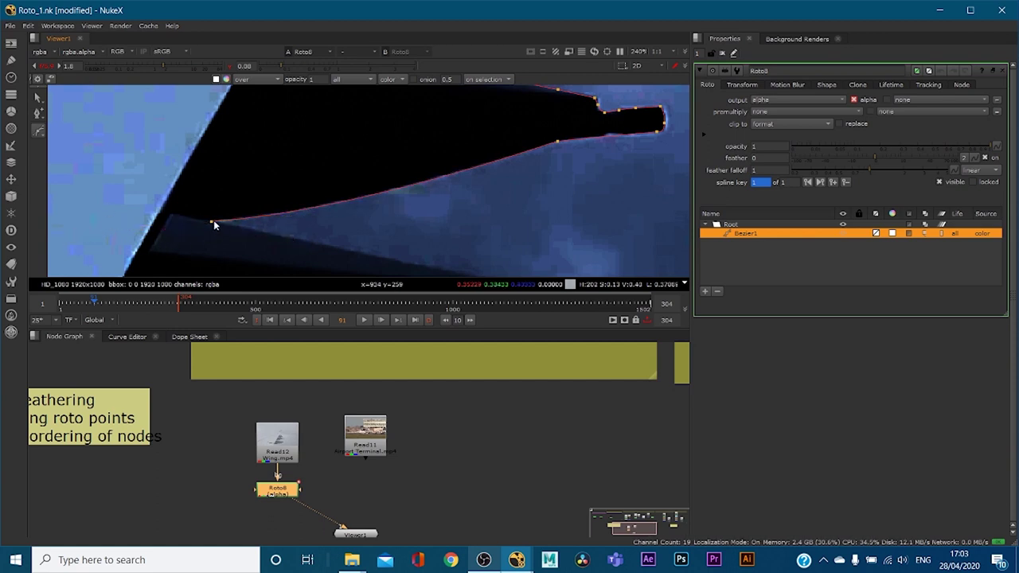
drag(211, 223, 266, 232)
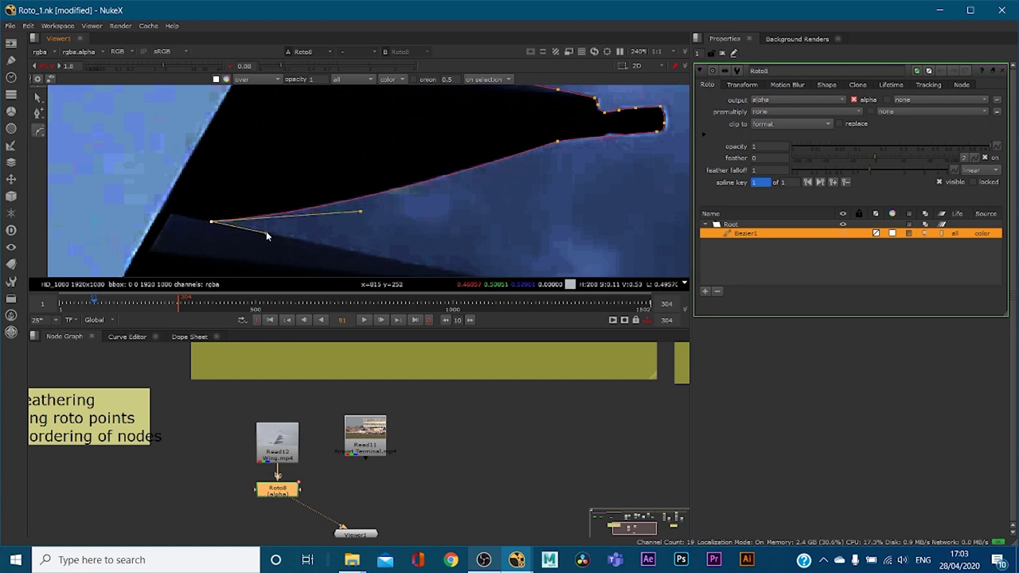
- Trace the fourth fairing's upper edge and around its blunt tip
middle_drag(517, 272, 390, 172)
click(425, 190)
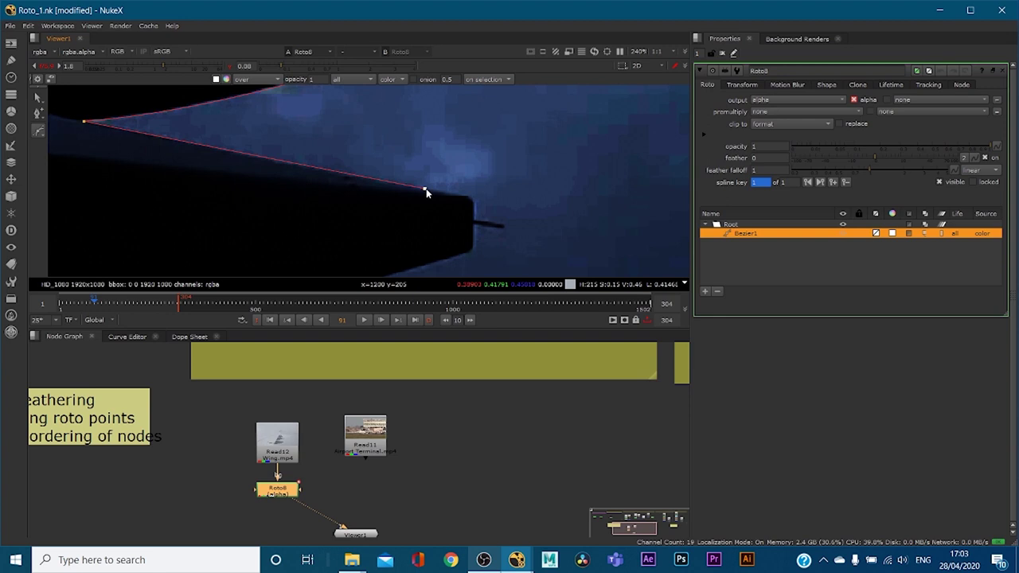
drag(451, 195, 475, 228)
click(473, 251)
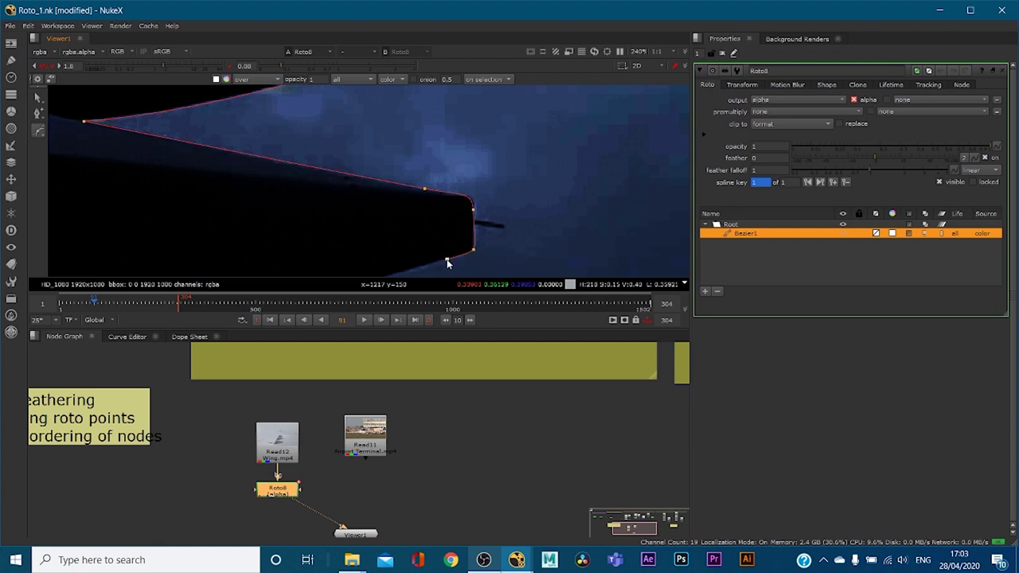
- Trace the fourth fairing's curved lower edge back to the wing, breaking the tangent to follow the trailing edge
middle_drag(229, 268, 400, 138)
scroll(80, 235, down, 3)
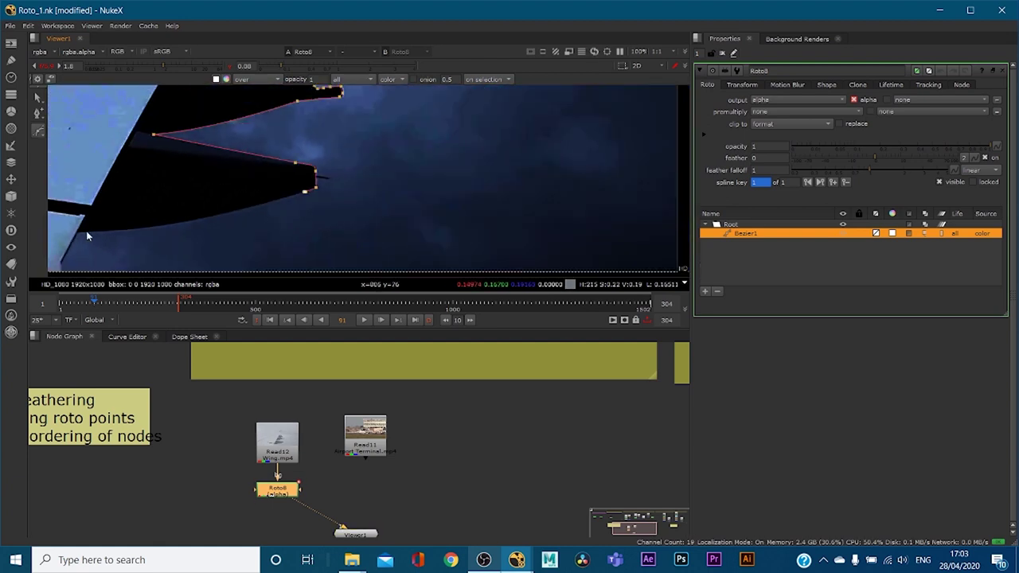
middle_drag(86, 231, 211, 191)
drag(201, 191, 94, 187)
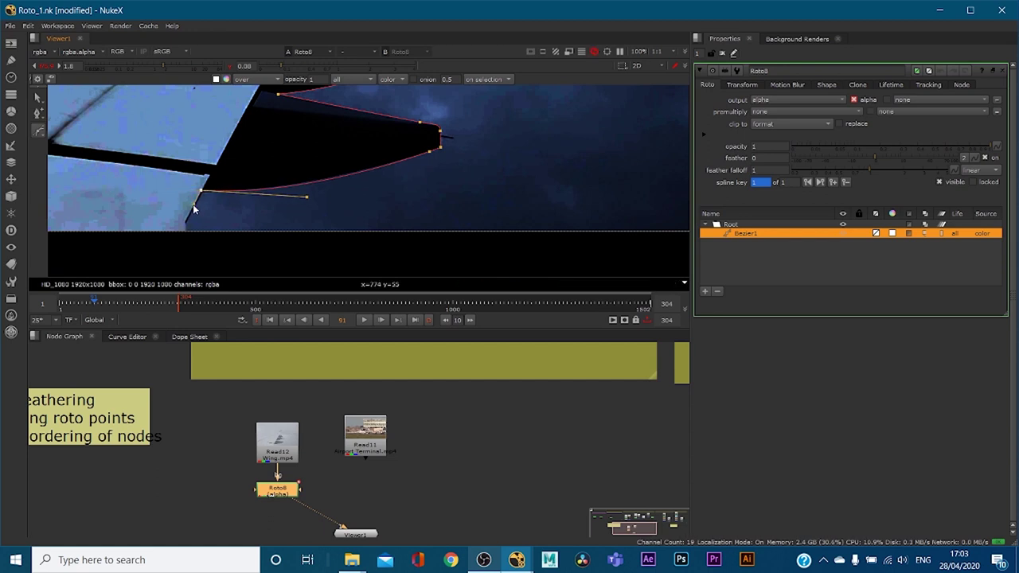
- Carry the Bezier outside the frame below and beside the wing, and close it on its starting point
click(180, 241)
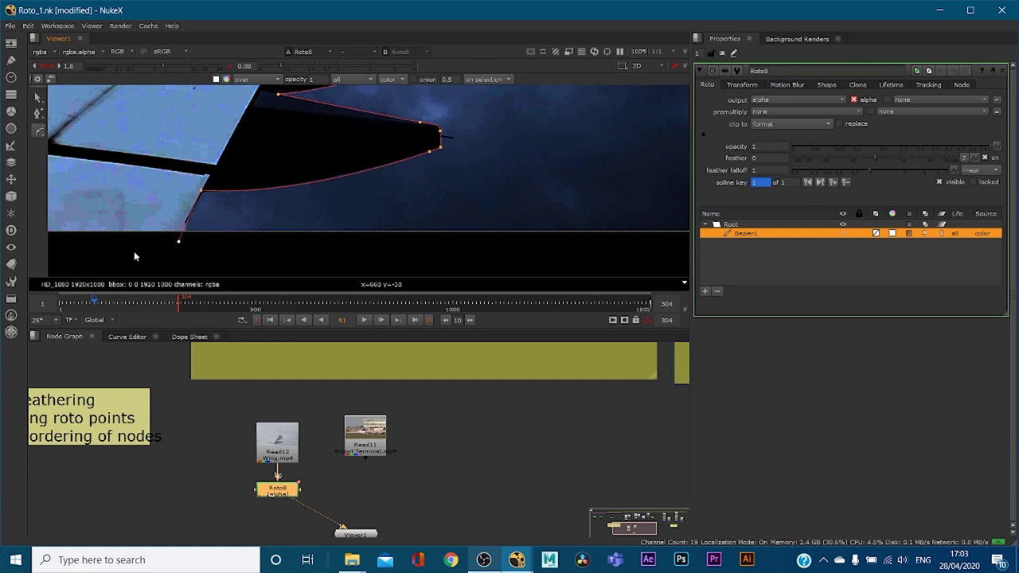
middle_drag(134, 251, 322, 227)
scroll(321, 227, down, 3)
middle_drag(82, 243, 250, 243)
click(241, 218)
middle_drag(267, 91, 263, 160)
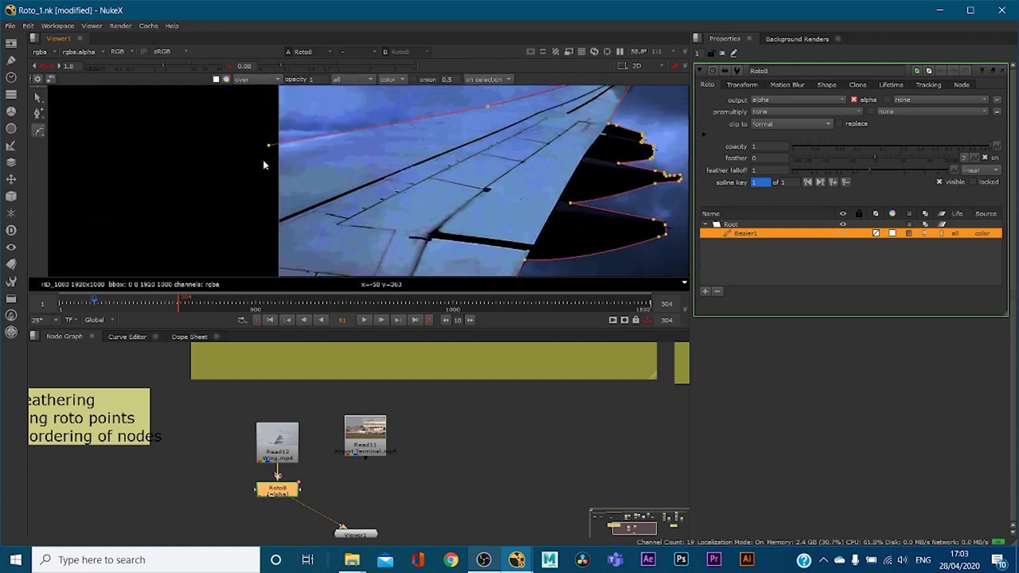
click(267, 149)
scroll(494, 137, down, 4)
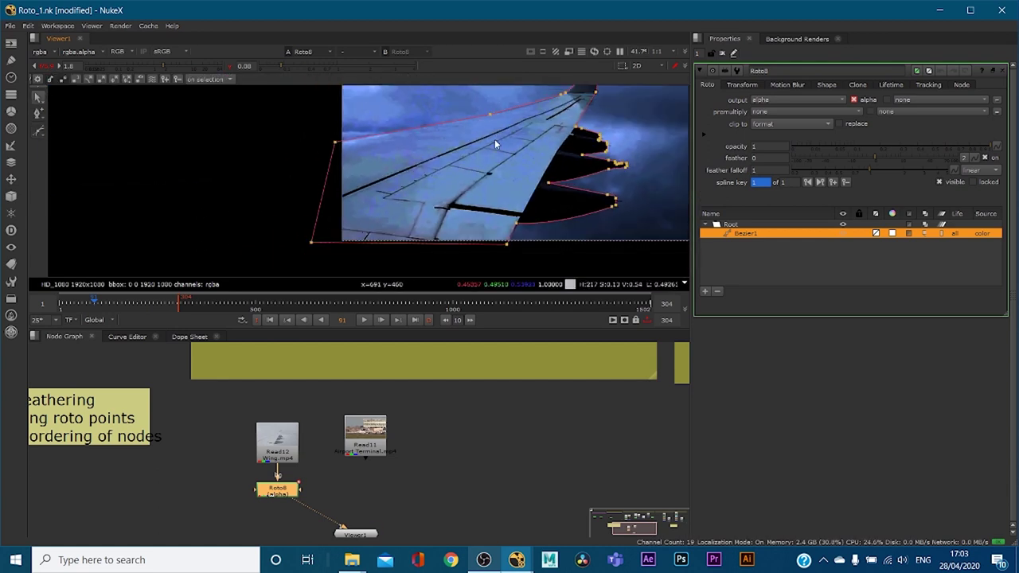
- Check the closed wing shape's alpha matte, and reset the viewer's gain and gamma to 1
middle_drag(489, 132, 436, 158)
middle_drag(341, 161, 276, 166)
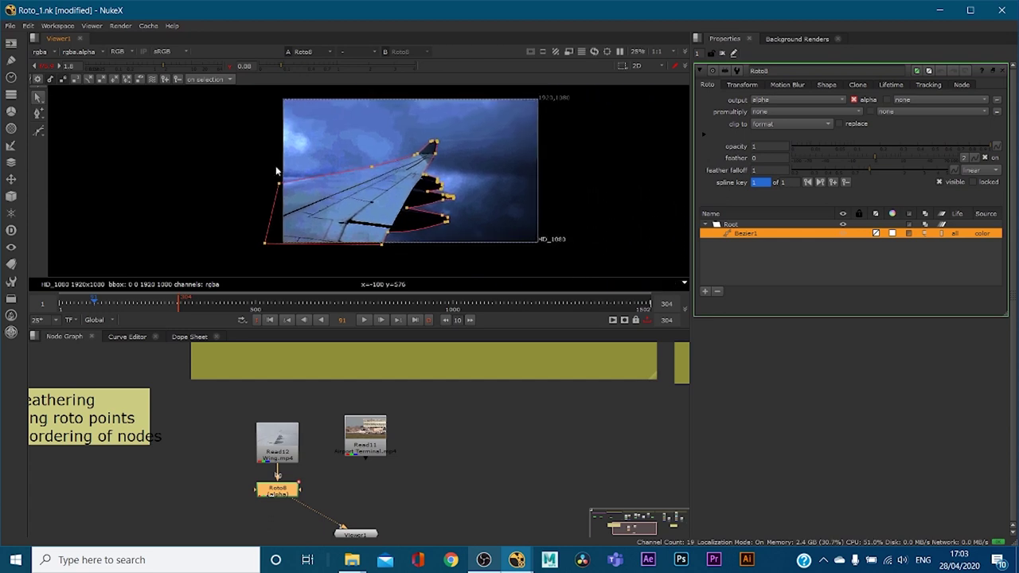
scroll(348, 178, up, 1)
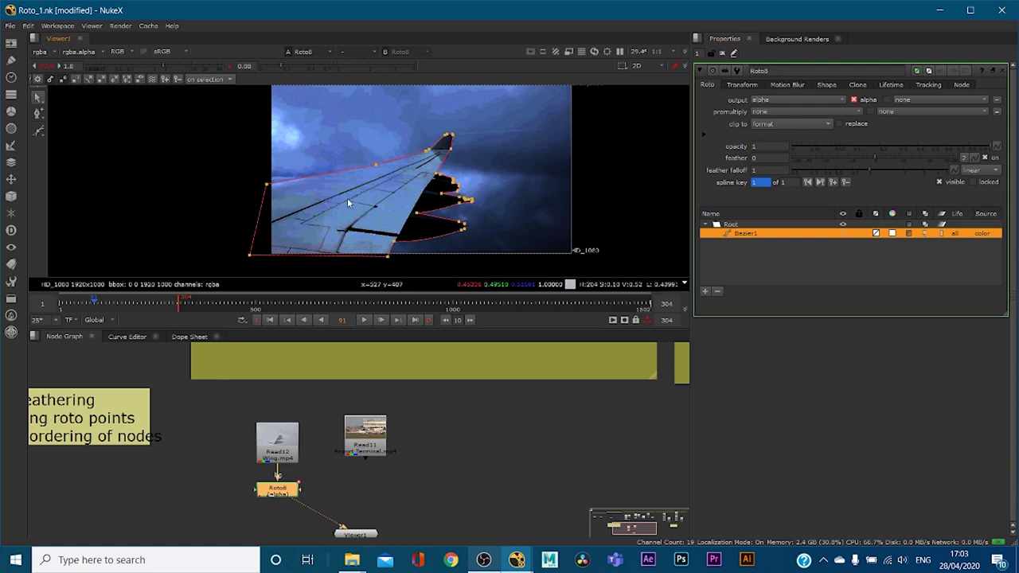
key(a)
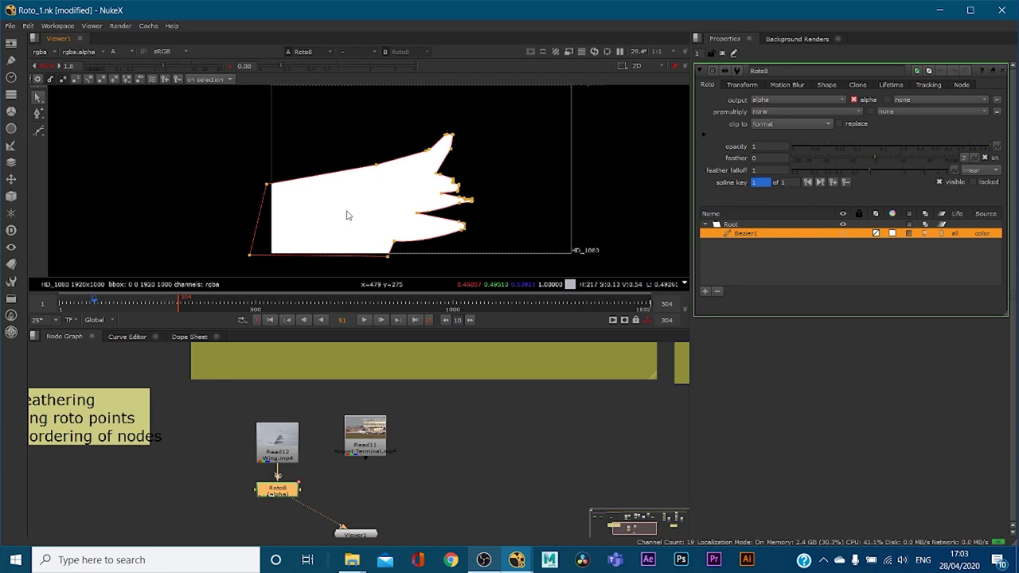
key(a)
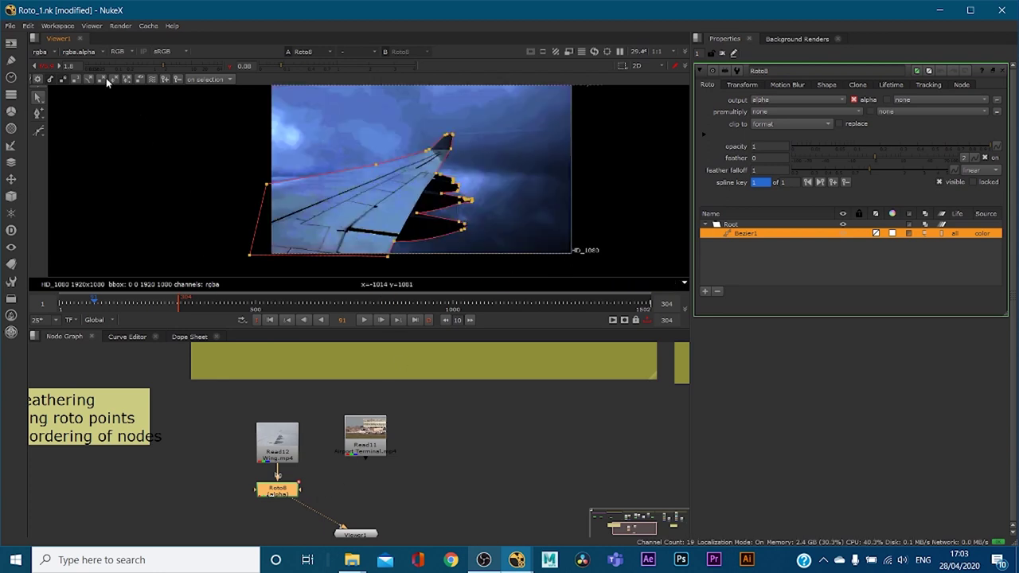
click(48, 66)
click(231, 67)
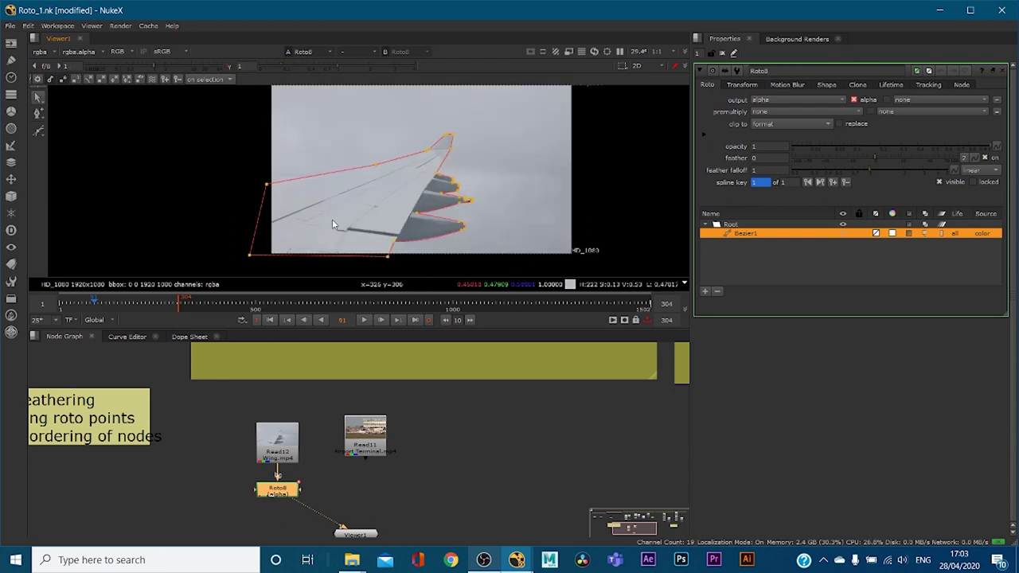
- Add a Premult node and insert it between Roto8 and the viewer
click(206, 512)
key(Tab)
text(pre)
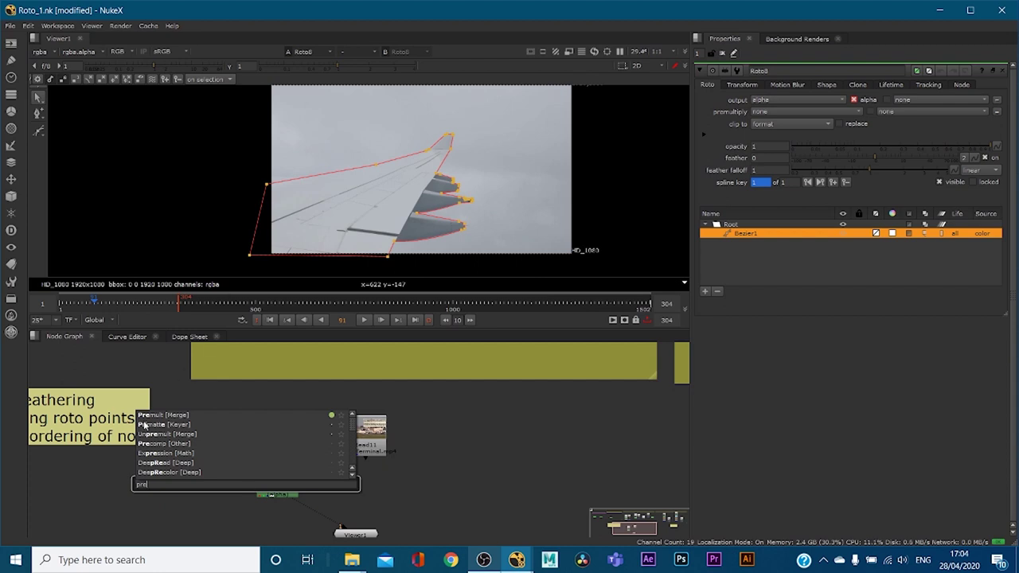
key(Return)
drag(204, 519, 286, 522)
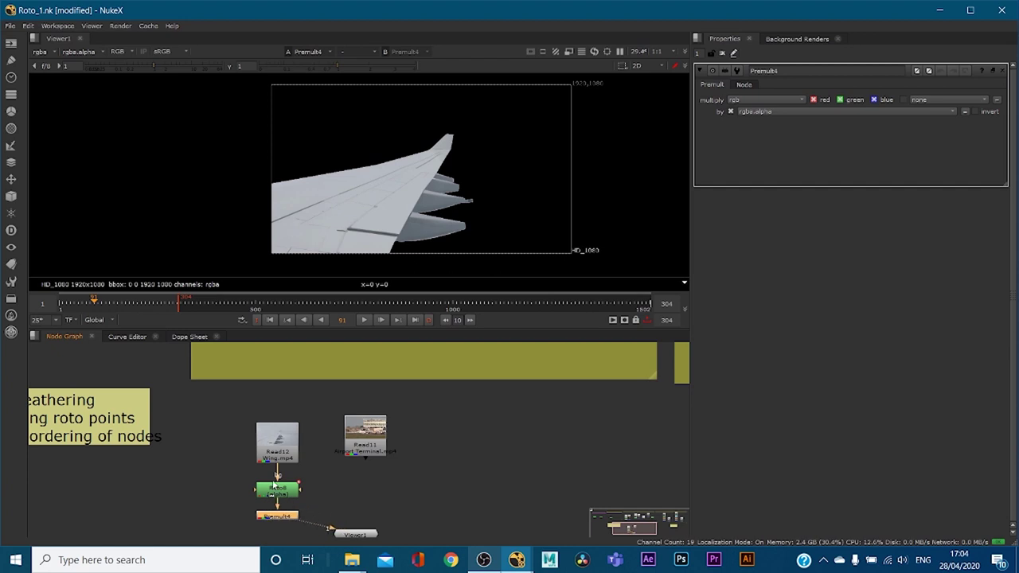
- Reopen Roto8's properties and compare the fourth fairing's edge with the Roto and Premult nodes disabled and enabled
double_click(276, 488)
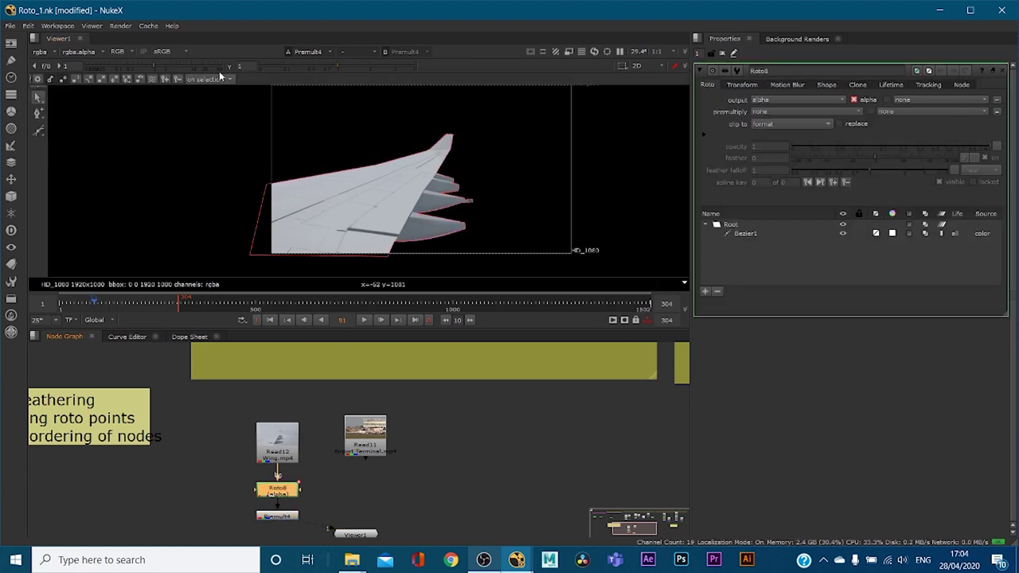
scroll(424, 228, up, 8)
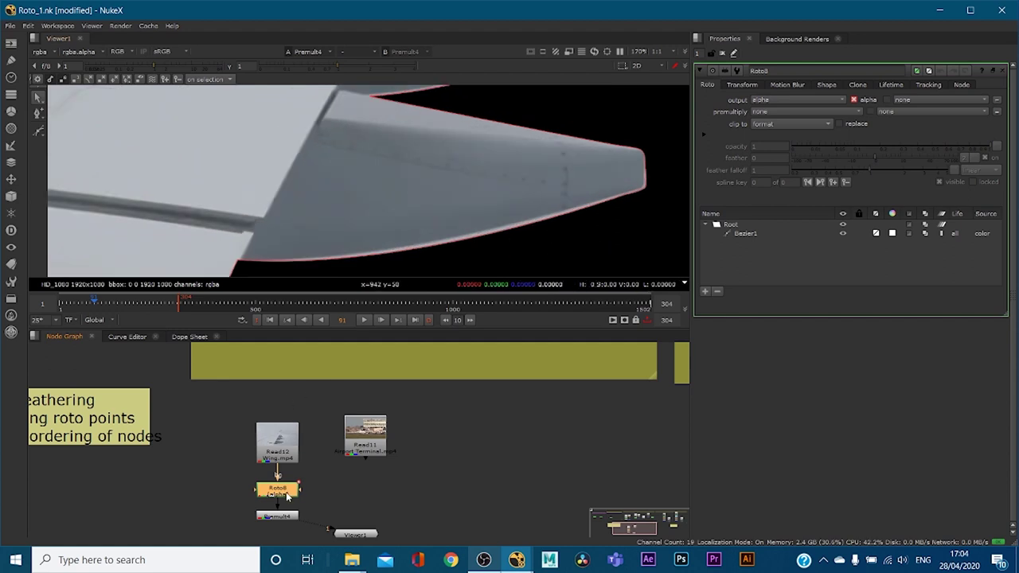
key(d)
key(d)
drag(306, 539, 239, 478)
key(d)
key(d)
key(d)
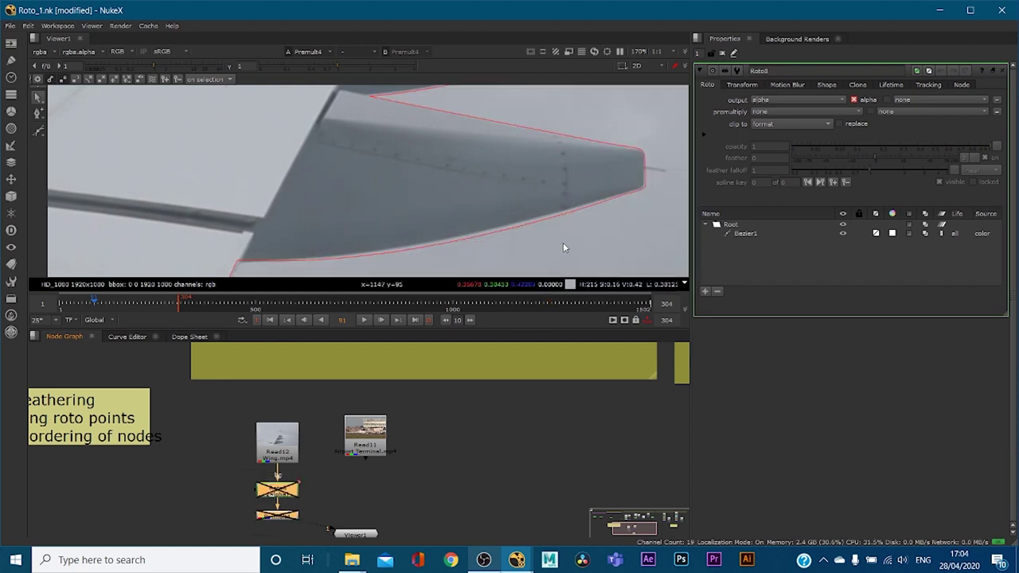
key(d)
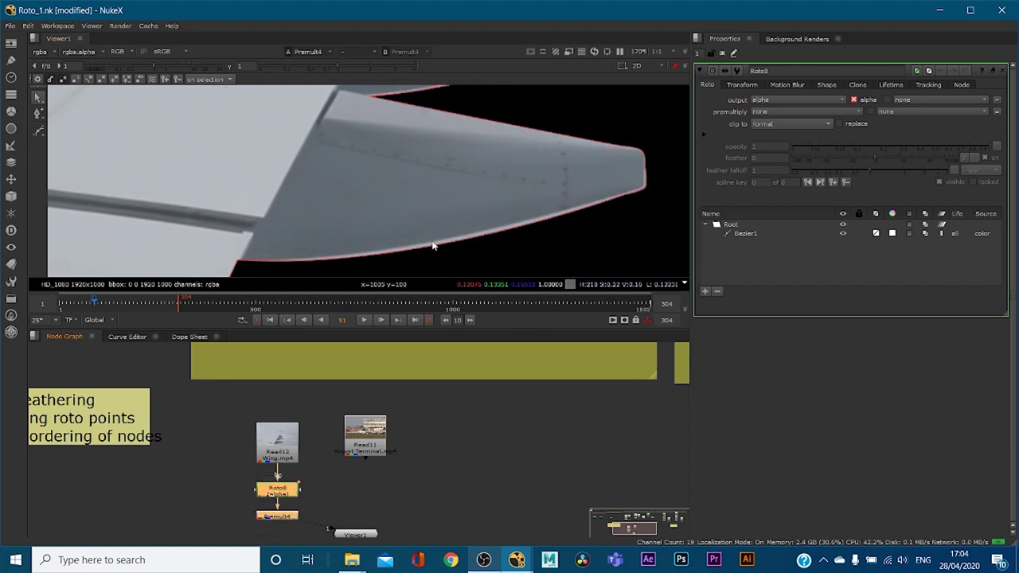
key(d)
key(d)
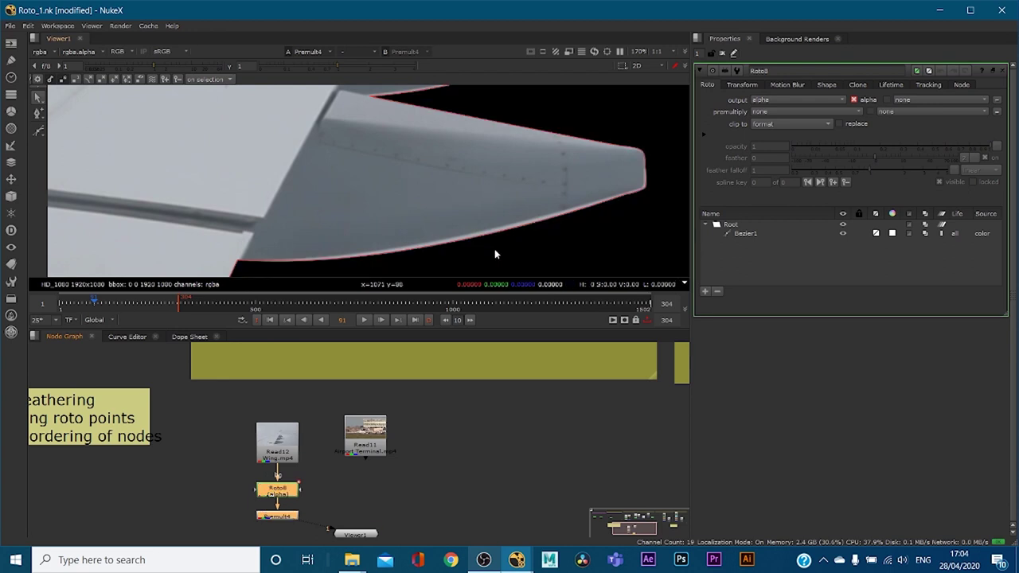
click(285, 492)
click(358, 495)
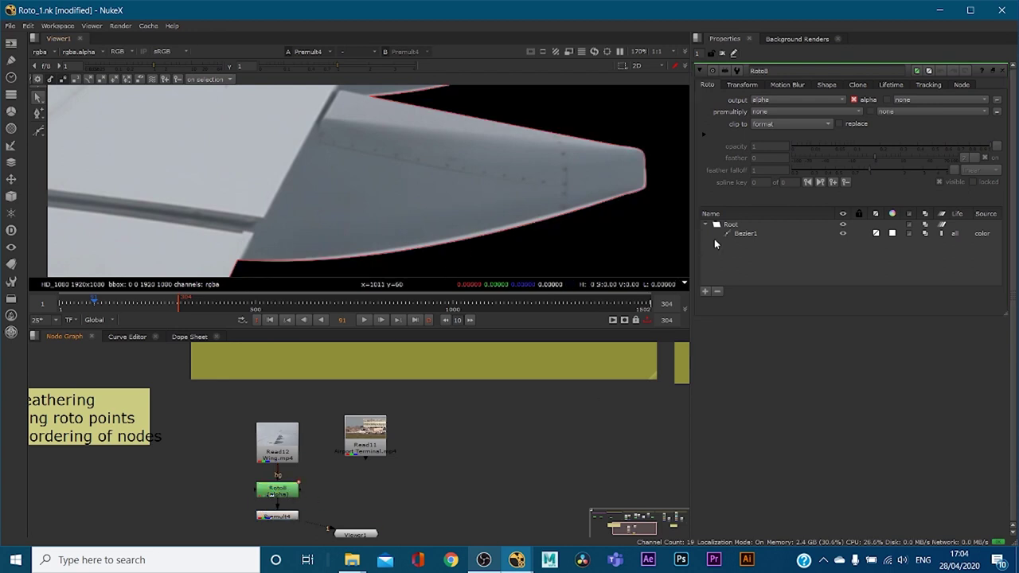
- Adjust Bezier1's tangents along the fourth fairing's lower edge so the curve hugs it from the wing to the blunt tip
click(745, 234)
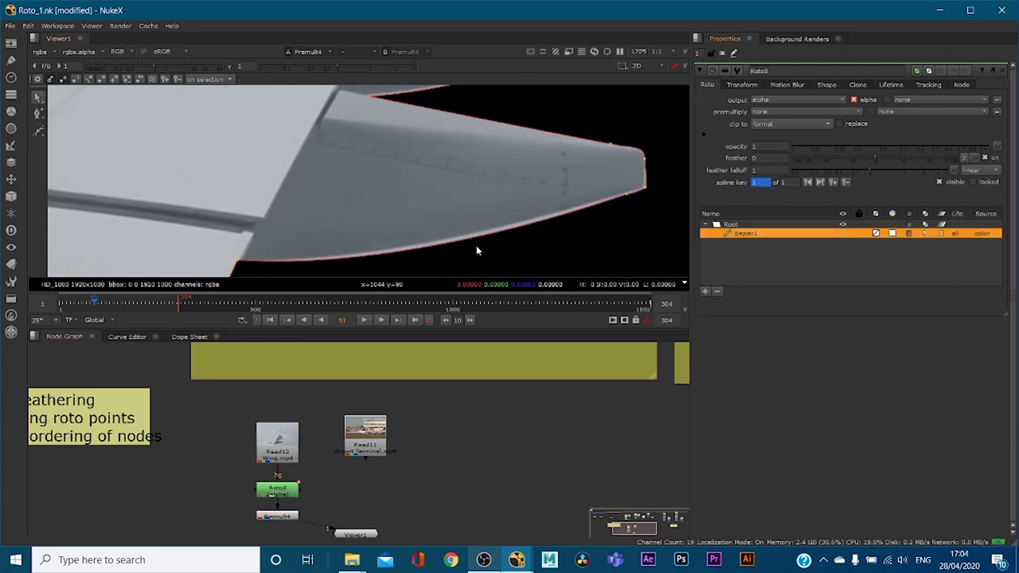
click(629, 194)
drag(239, 263, 424, 263)
click(628, 196)
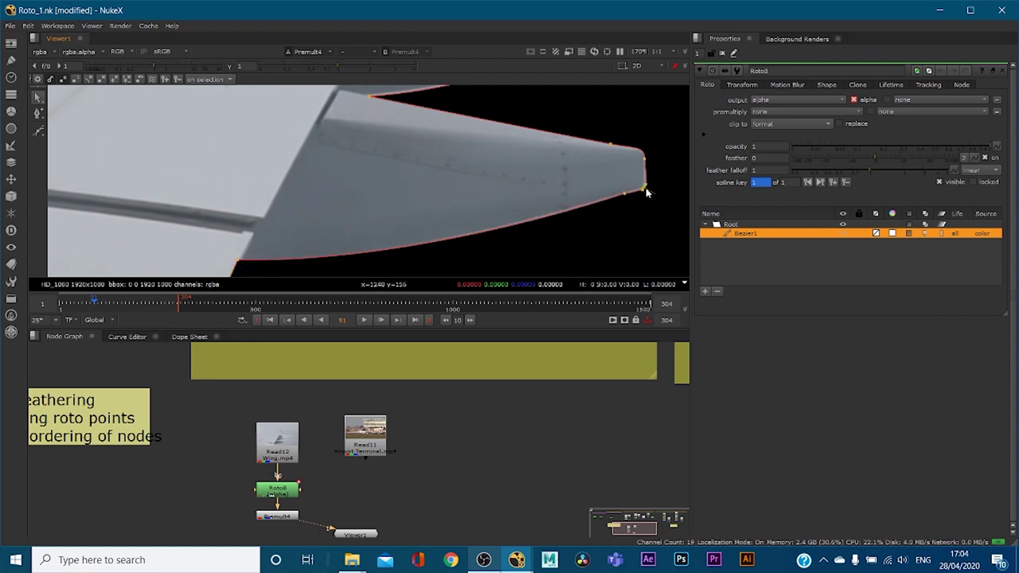
- Move the corner point between the third and fourth fairings slightly inward toward the wing
middle_drag(482, 127, 496, 220)
scroll(446, 207, up, 2)
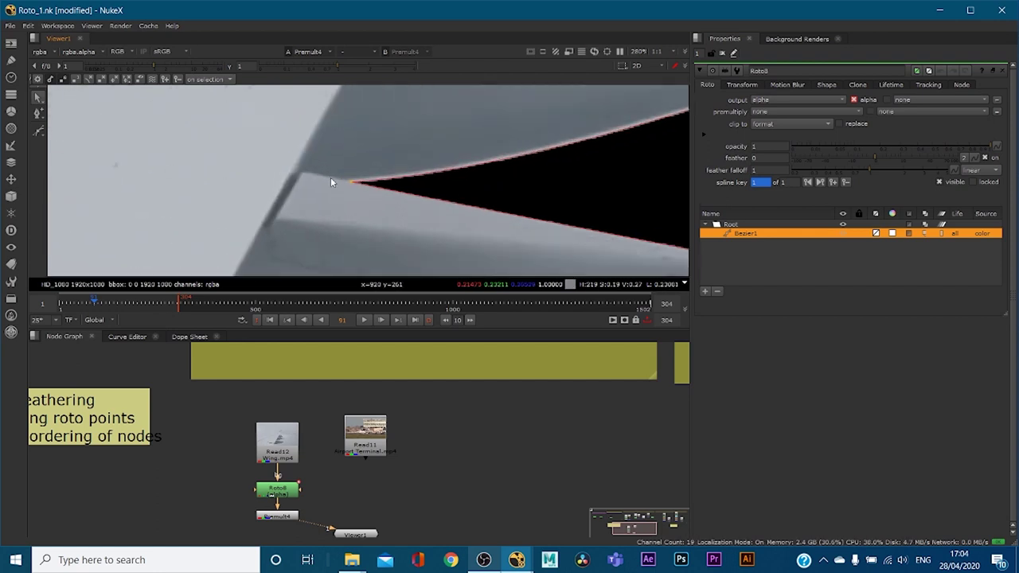
scroll(330, 182, up, 8)
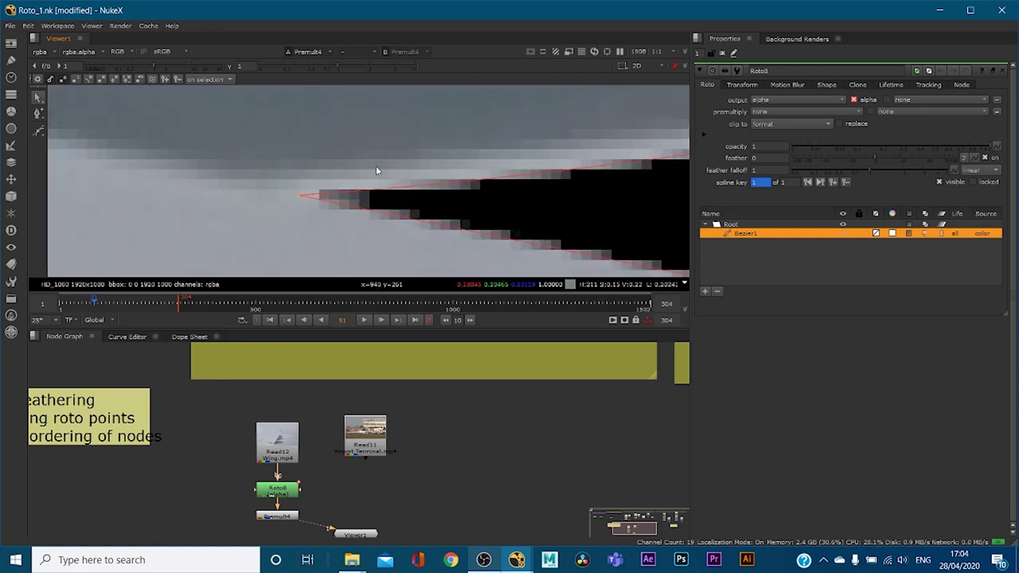
drag(301, 195, 258, 185)
- Pull the feather point on the end of the third fairing's tip inward to soften that edge
scroll(468, 175, down, 2)
middle_drag(571, 163, 394, 205)
scroll(496, 182, down, 3)
middle_drag(496, 166, 202, 205)
middle_drag(500, 191, 119, 274)
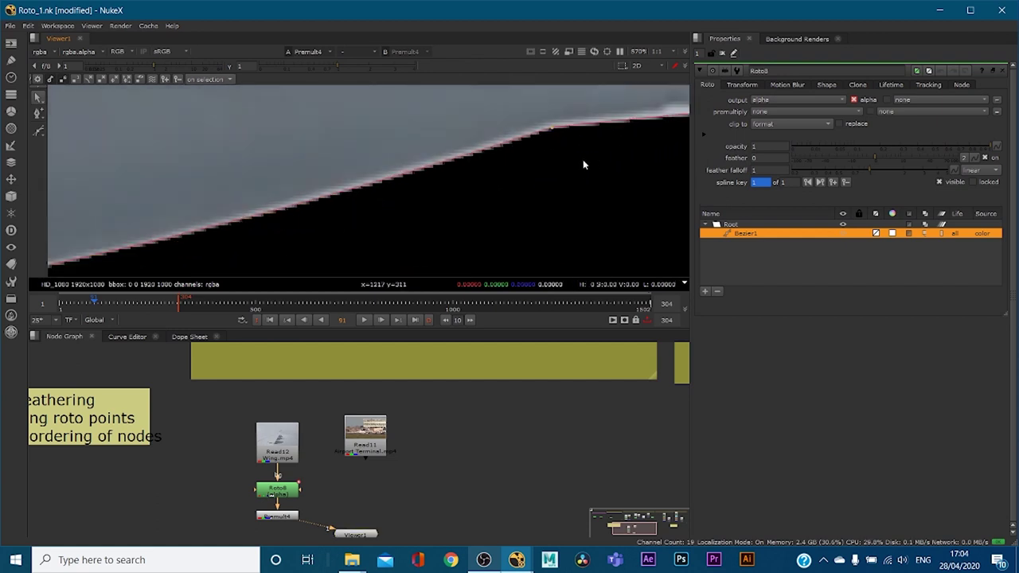
middle_drag(581, 158, 415, 214)
click(392, 191)
drag(660, 186, 511, 97)
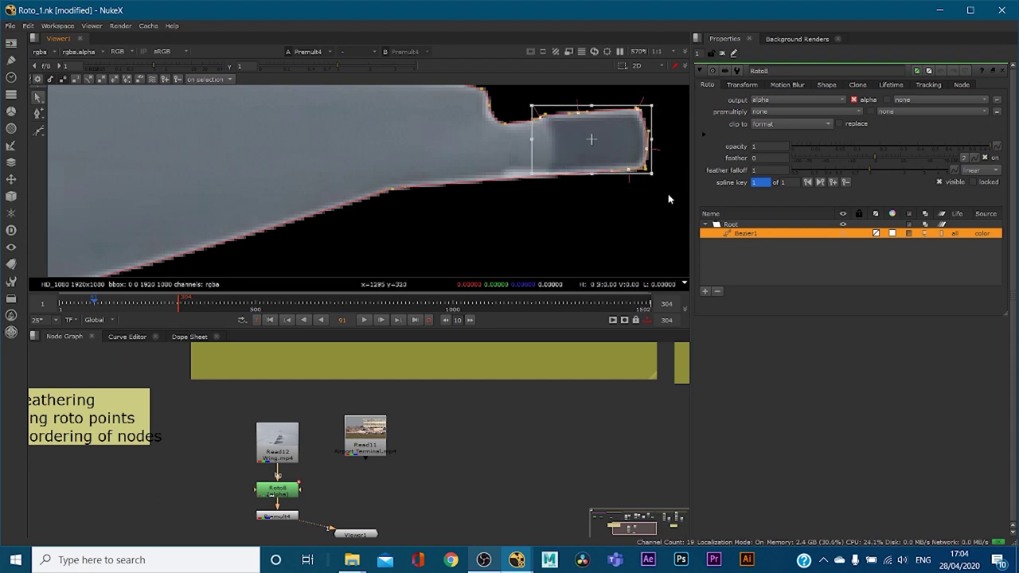
click(668, 199)
click(648, 149)
drag(573, 144, 549, 144)
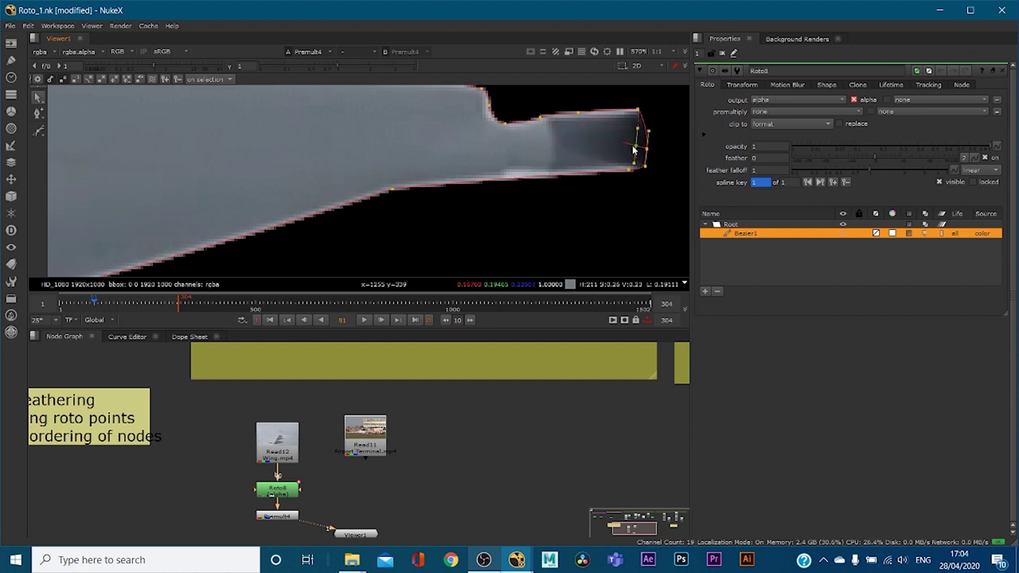
- Pull the feather inward at the lower corner of the third fairing's tip, and nudge the end's feather point further in
scroll(633, 151, up, 6)
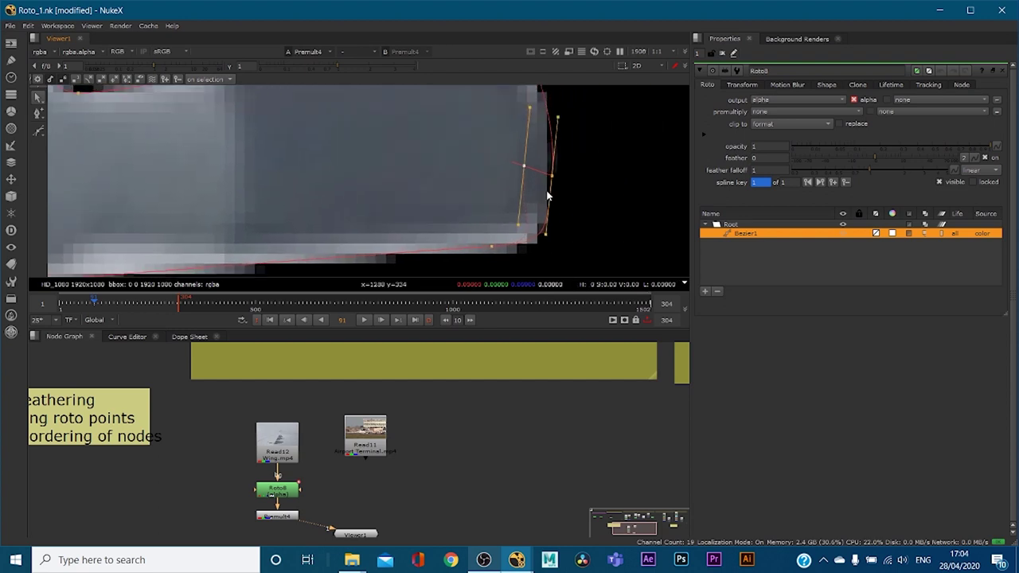
click(492, 249)
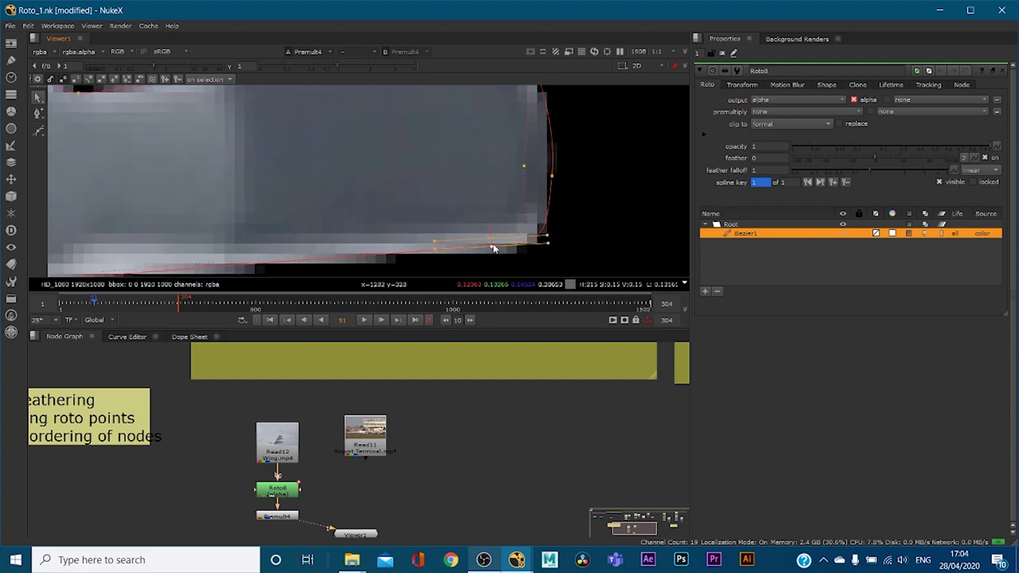
click(521, 165)
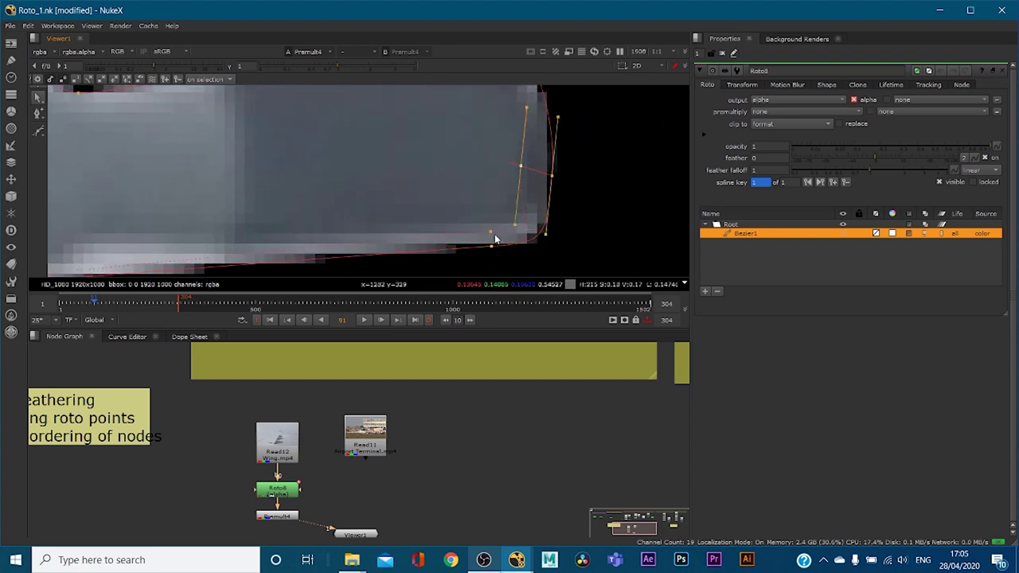
scroll(395, 200, down, 6)
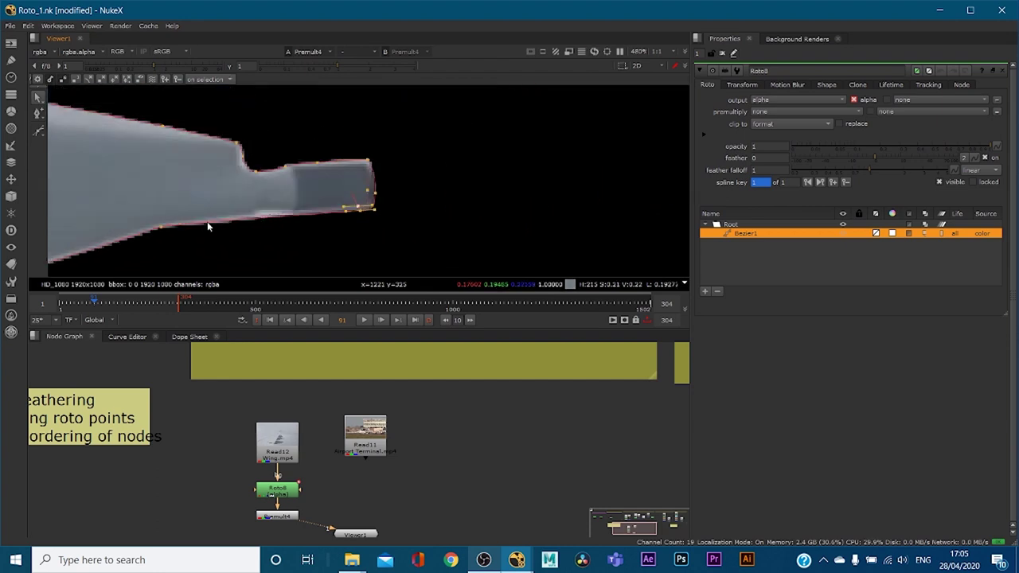
- Compare the third fairing's outline against the original footage by disabling and re-enabling the Roto and Premult nodes
scroll(207, 227, down, 2)
drag(243, 473, 341, 530)
key(d)
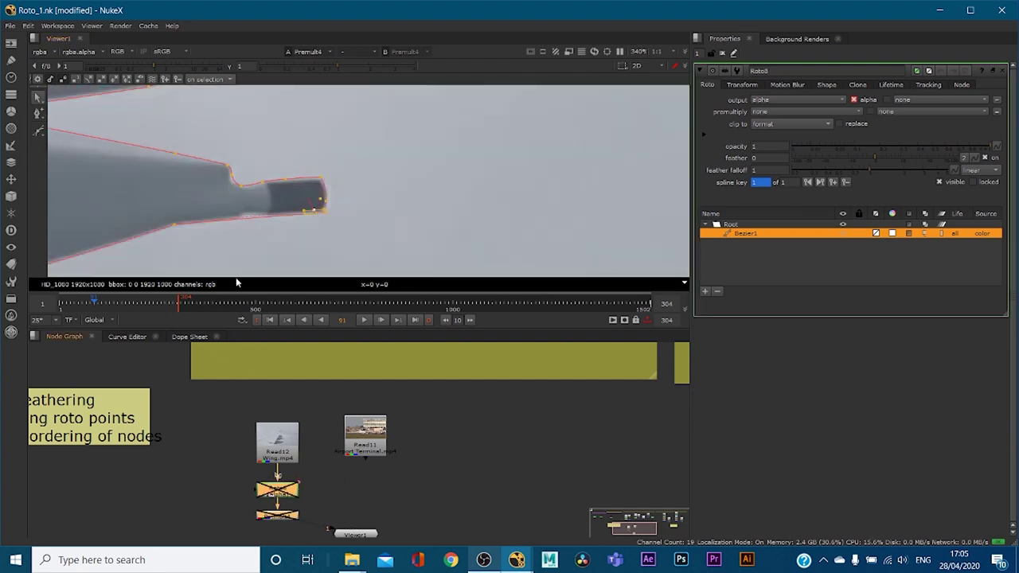
scroll(391, 255, up, 2)
scroll(216, 136, up, 2)
scroll(130, 125, up, 2)
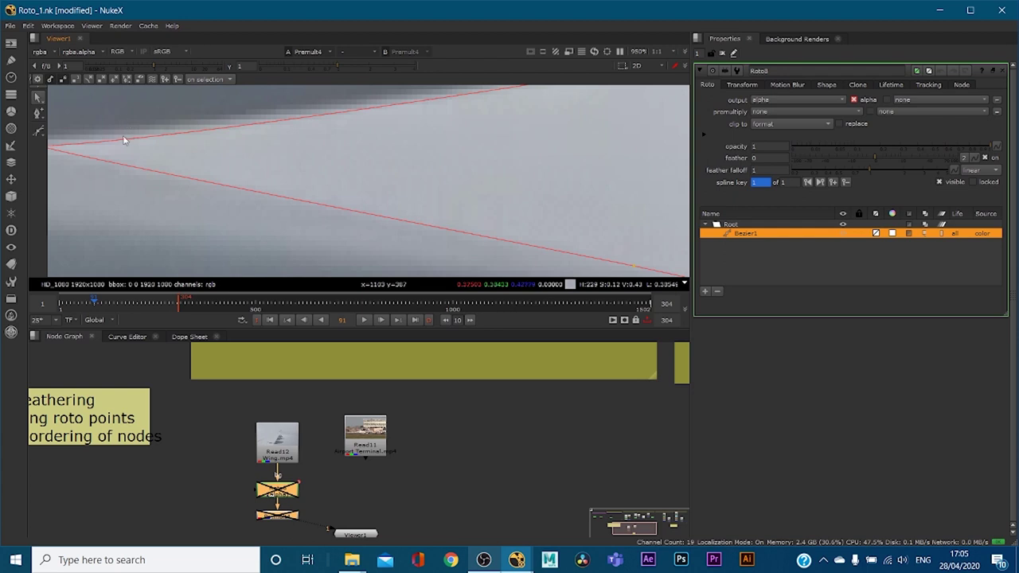
scroll(135, 144, down, 2)
scroll(323, 188, down, 1)
scroll(424, 223, down, 1)
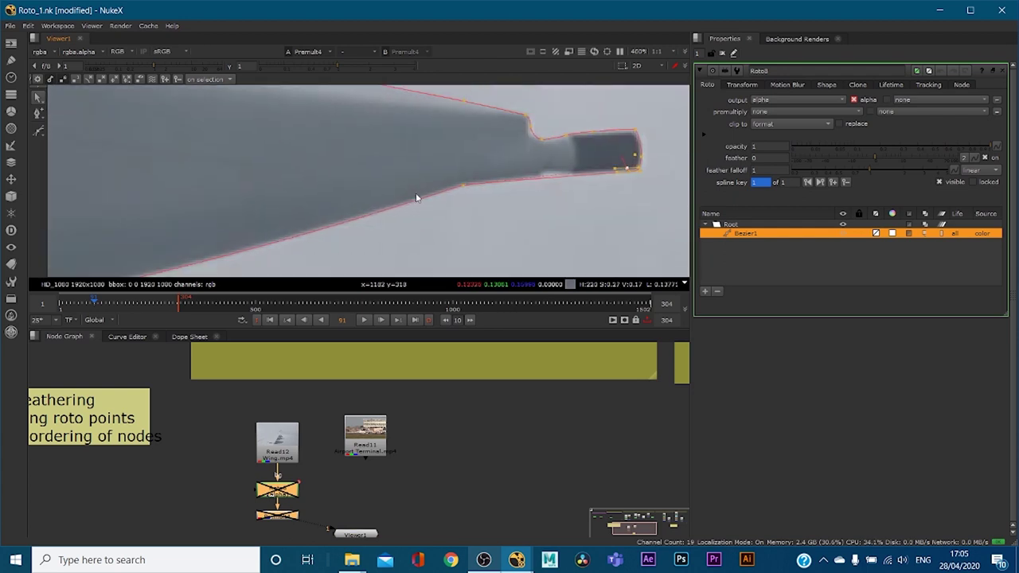
key(d)
- Pull the feather points inward at the side and bottom of the notch before the third fairing's tip
drag(519, 97, 618, 162)
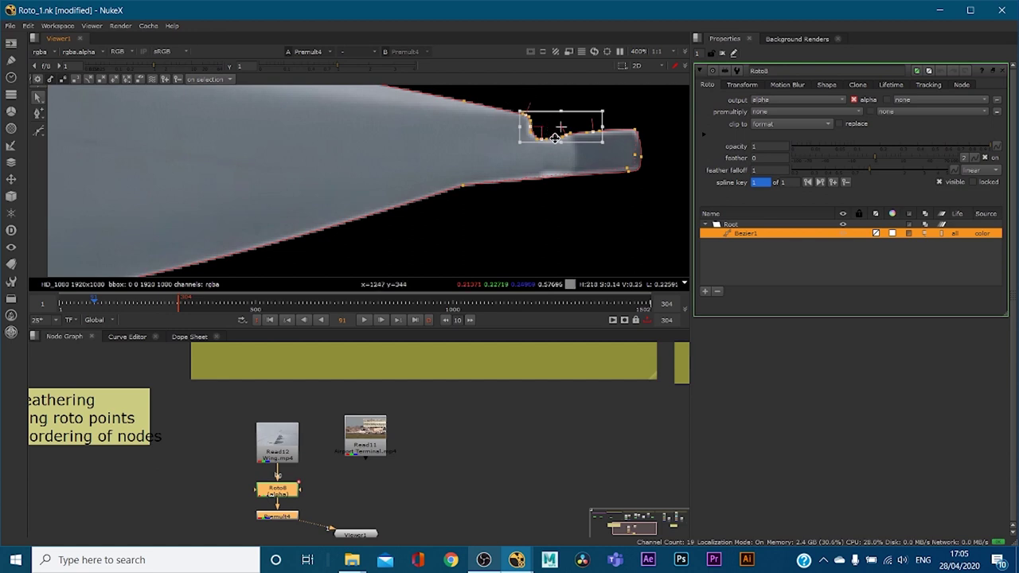
scroll(560, 126, up, 3)
click(493, 151)
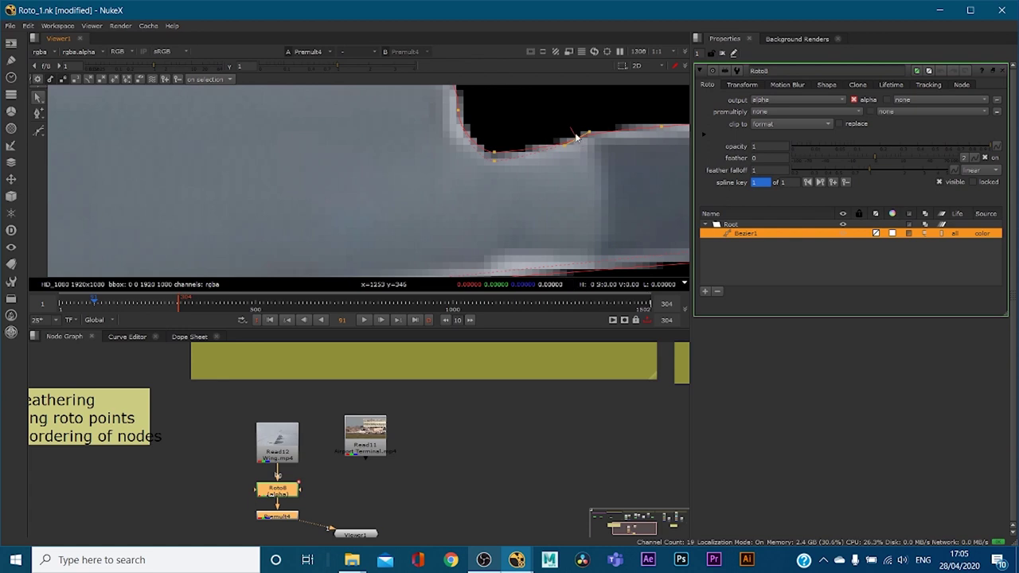
click(459, 113)
drag(460, 110, 448, 110)
middle_drag(486, 118, 471, 124)
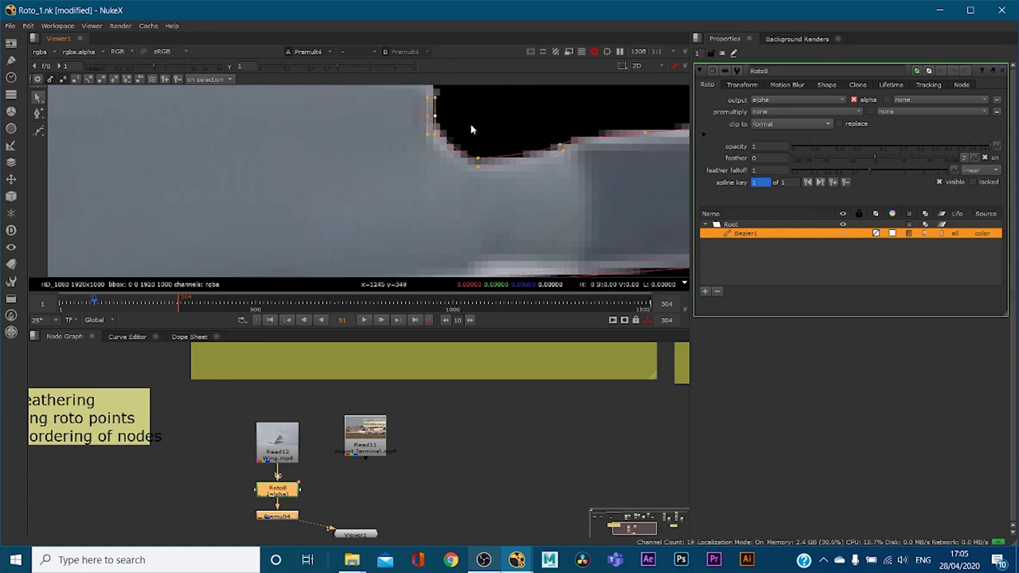
- Try pulling the feather outward above the upper edge of the third fairing's tip, and undo it
middle_drag(665, 136, 549, 144)
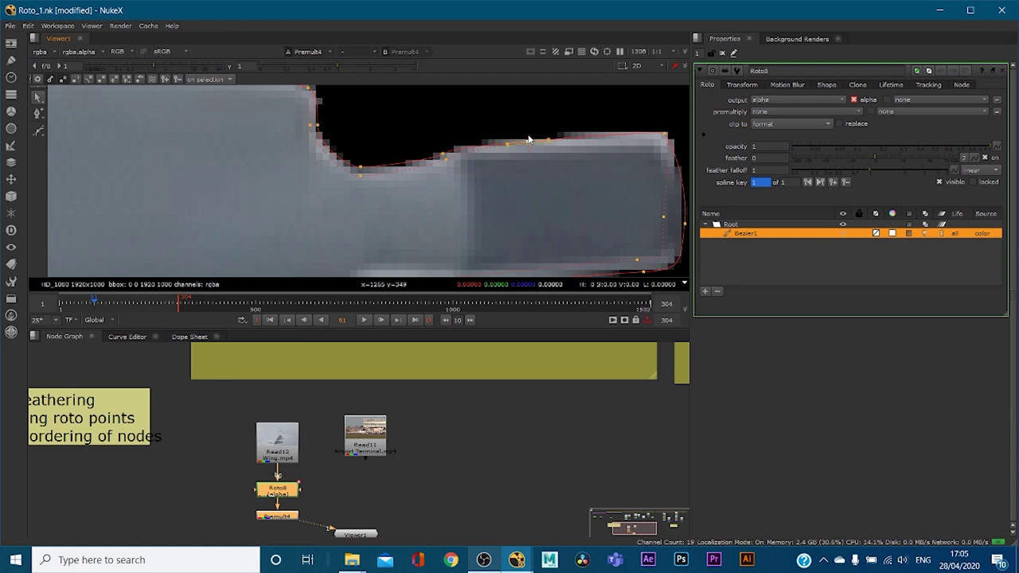
ctrl+alt+click(528, 141)
drag(528, 143, 522, 113)
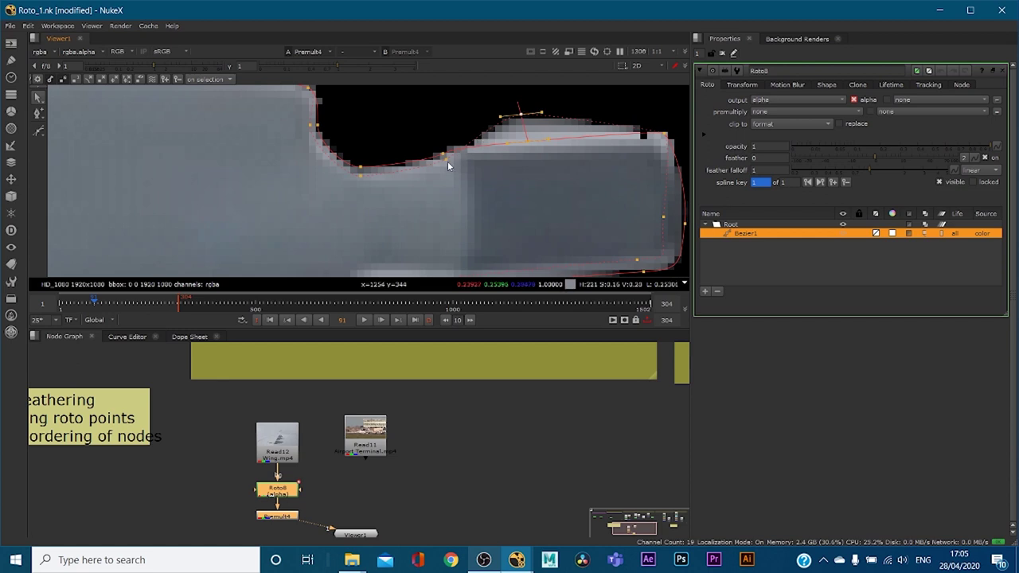
key(ctrl+z)
- Pull the feather inward at the upper corner of the third fairing's tip, and lengthen the lower corner's tangent along the bottom edge
drag(665, 134, 662, 137)
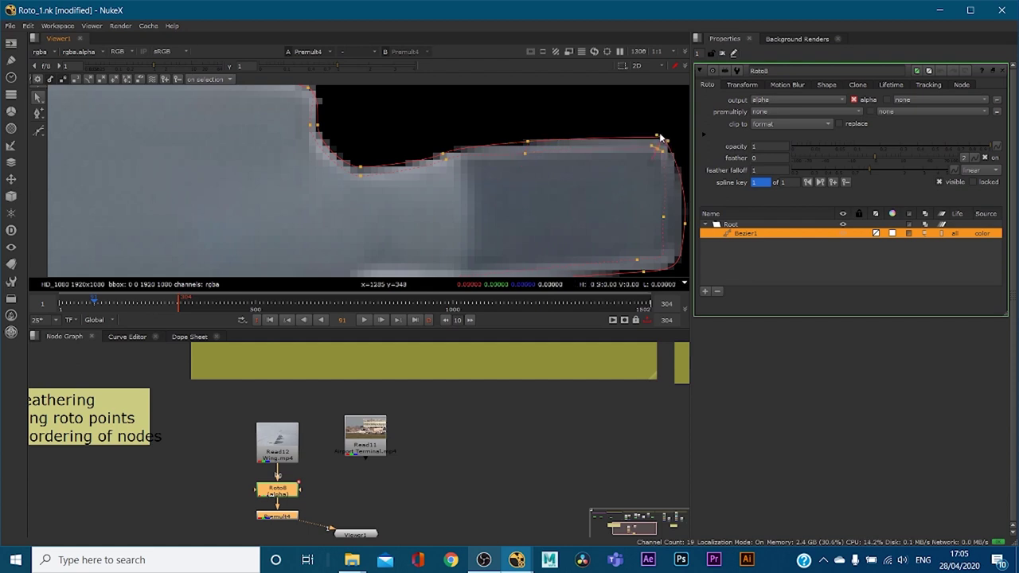
middle_drag(644, 205, 624, 141)
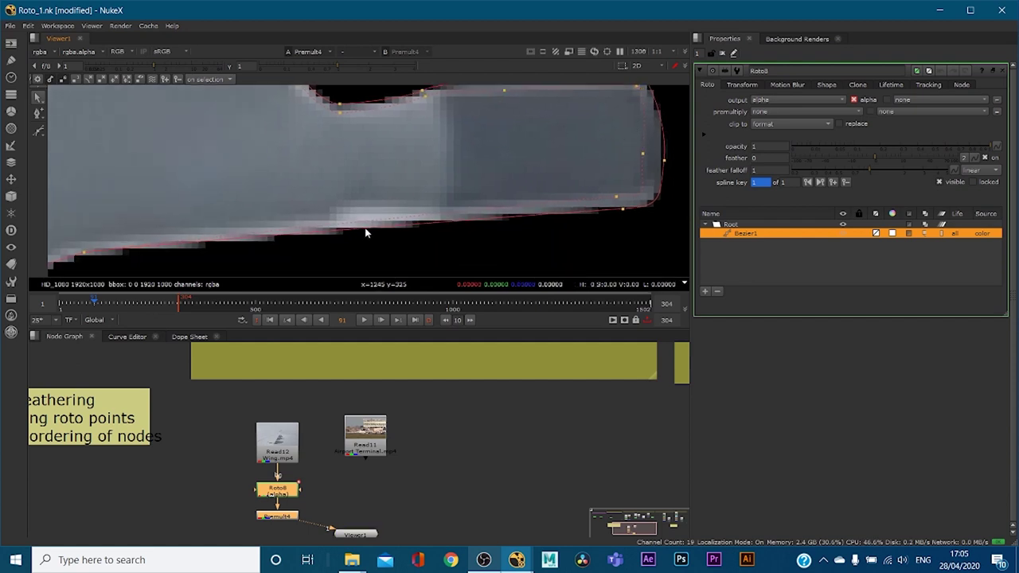
click(622, 210)
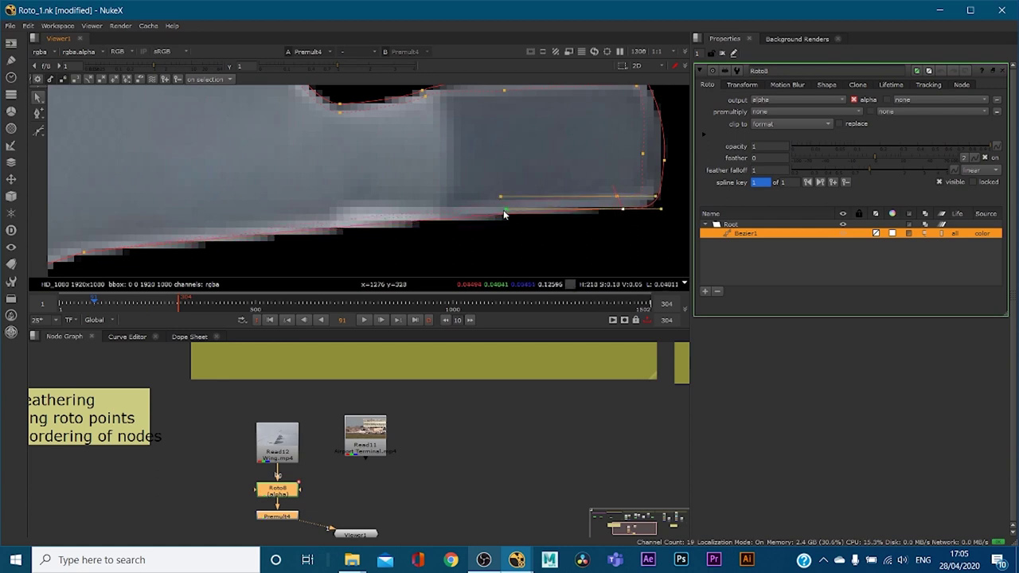
- Adjust the tangent of the point midway along the third fairing's lower edge and increase that point's feather
click(84, 253)
drag(113, 245, 182, 230)
middle_drag(58, 270, 251, 231)
key(e)
scroll(308, 189, down, 2)
middle_drag(329, 150, 423, 148)
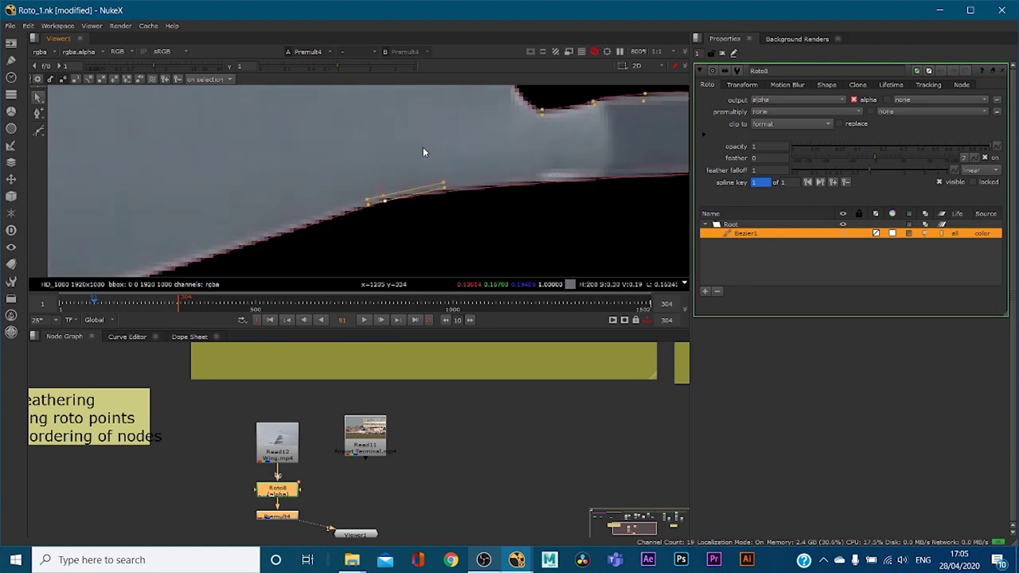
- Increase the feather on the corner point where the third and fourth fairings meet
middle_drag(175, 182, 464, 125)
scroll(402, 197, down, 3)
middle_drag(191, 257, 243, 204)
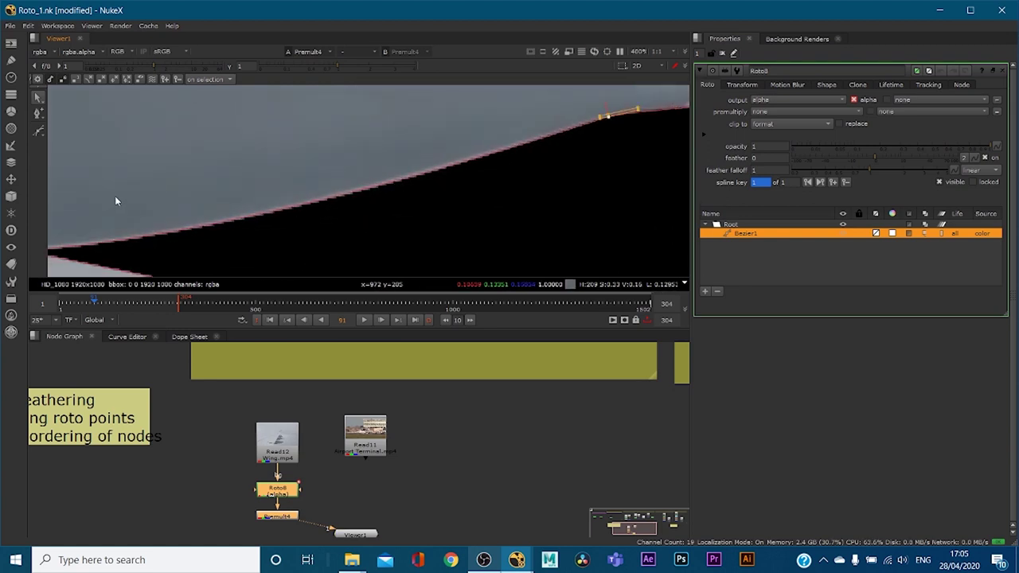
middle_drag(116, 199, 296, 181)
click(210, 244)
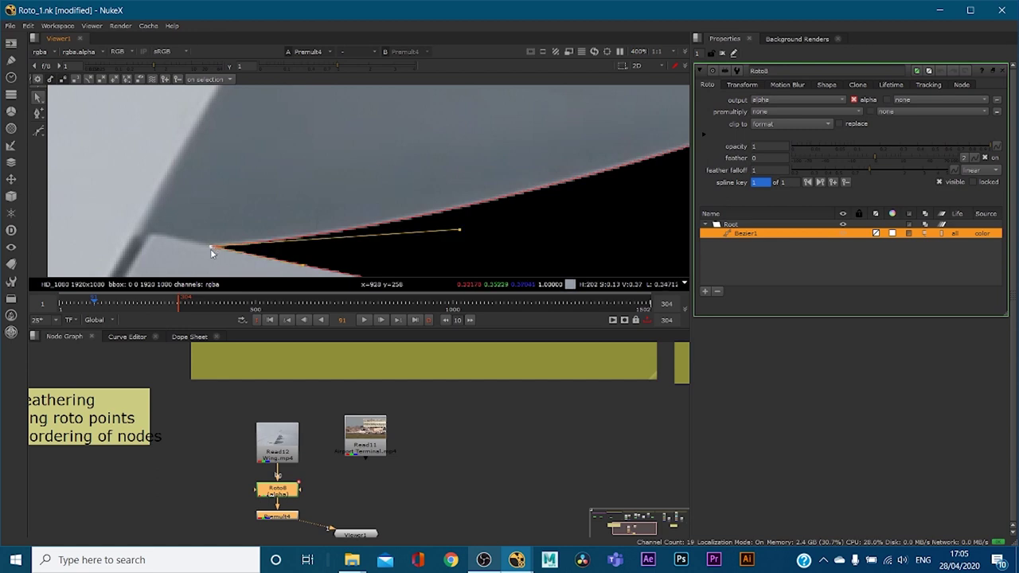
scroll(210, 249, up, 8)
click(222, 232)
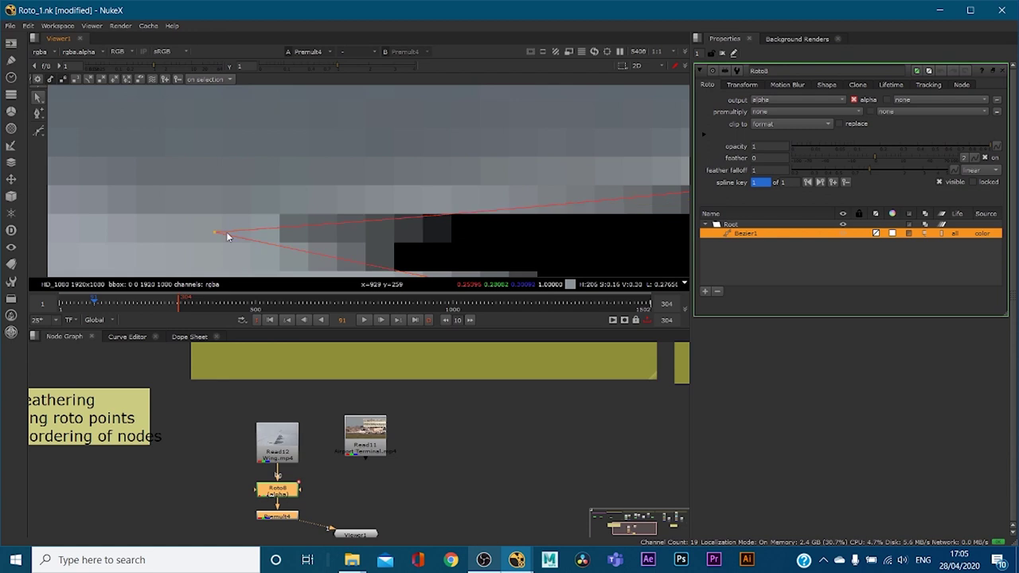
scroll(218, 232, up, 2)
scroll(219, 232, up, 2)
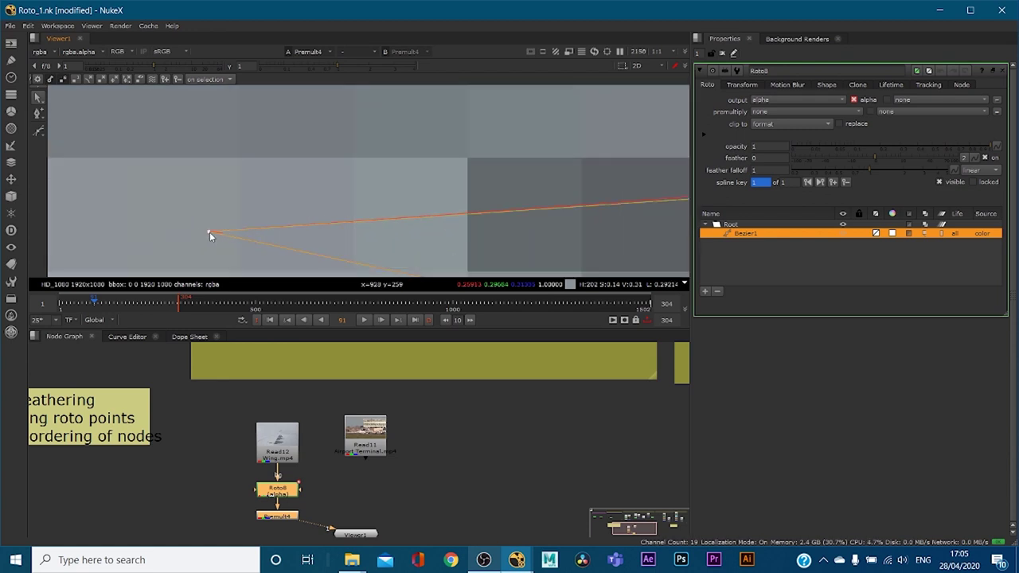
right_click(209, 232)
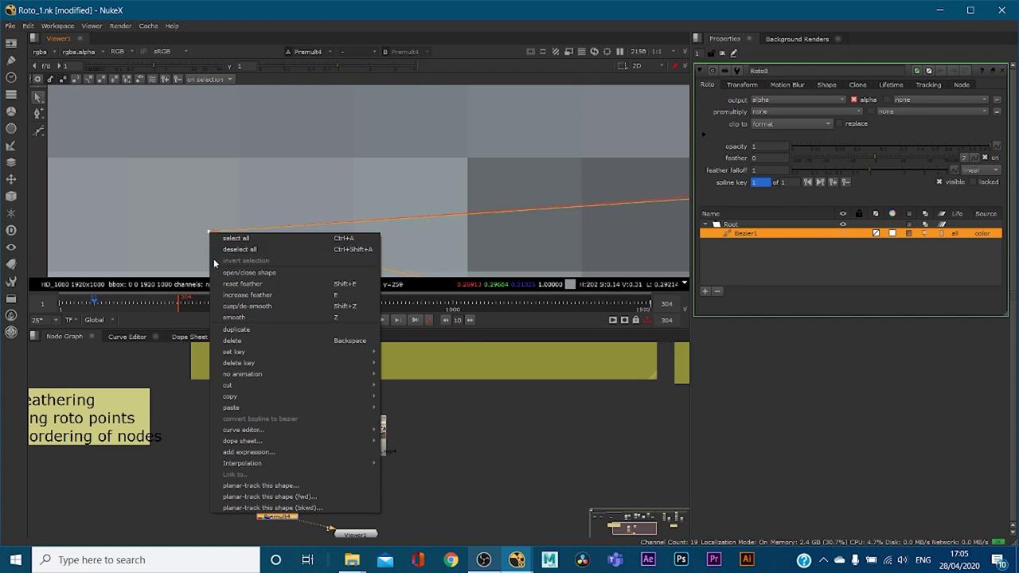
click(277, 301)
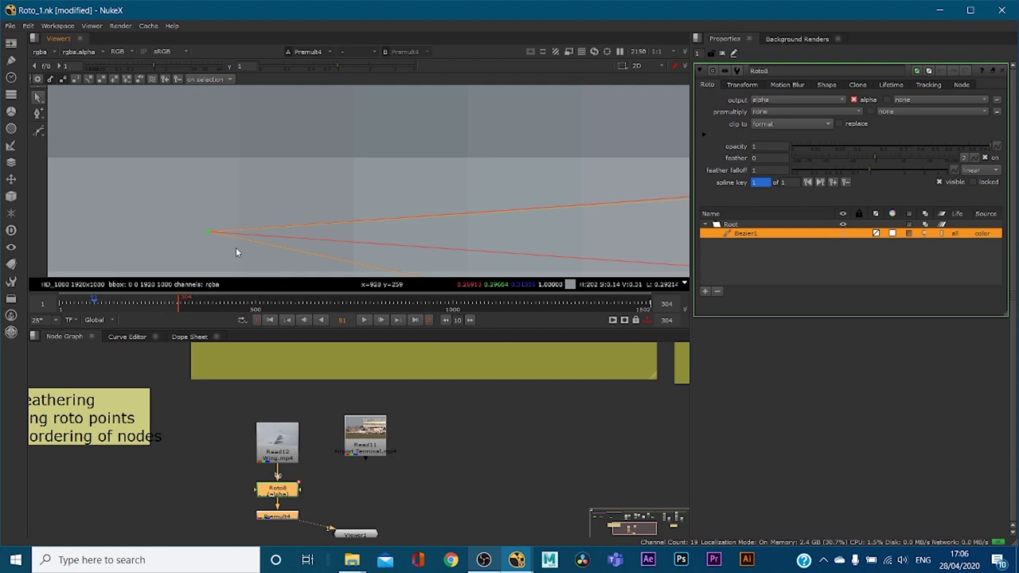
- Pull the feather point inward, into the wing, at the corner between the third and fourth fairings
scroll(302, 204, up, 5)
scroll(421, 223, up, 5)
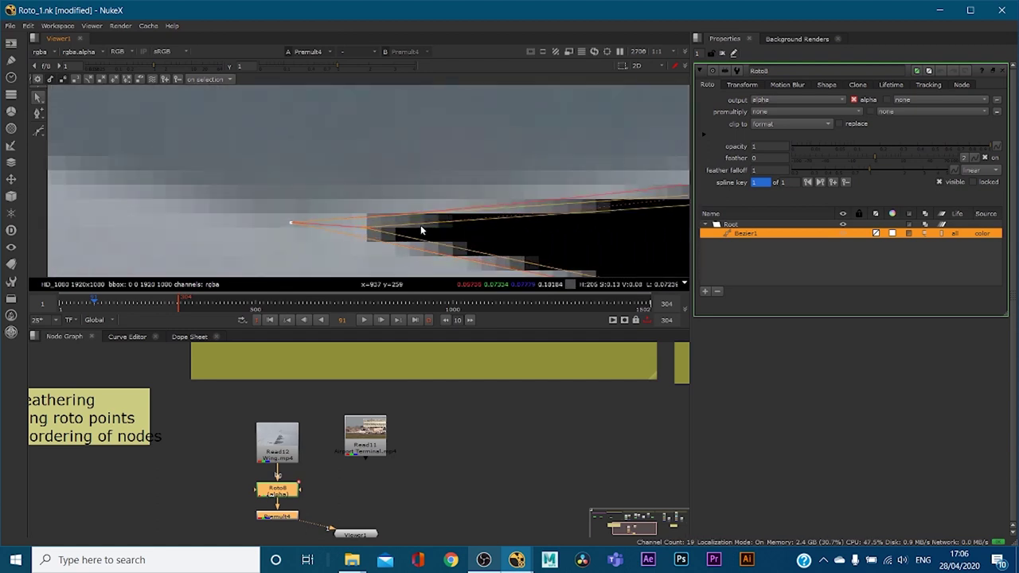
drag(323, 229, 139, 215)
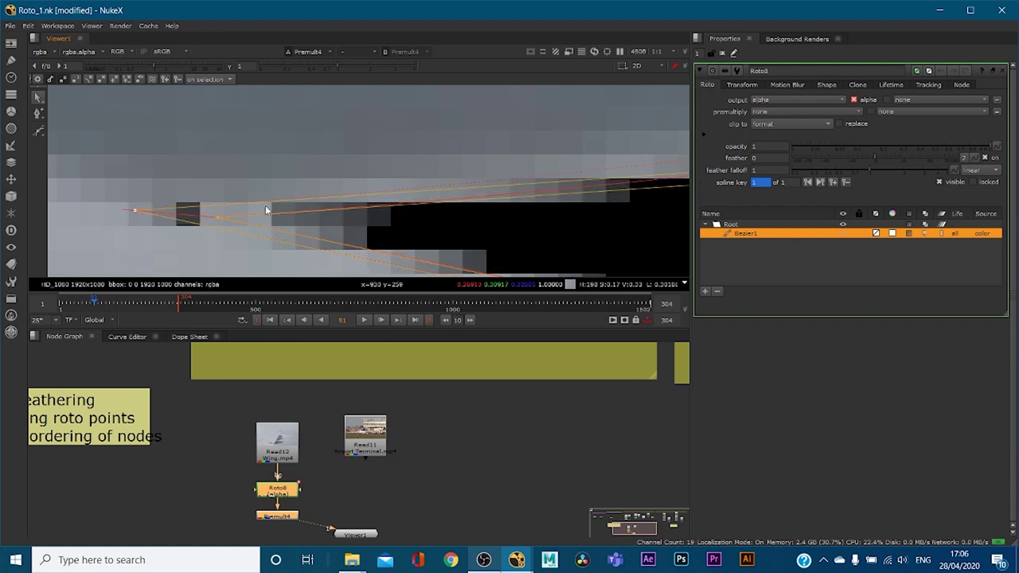
- Feather the fourth fairing's tip slightly inward at its lower corner, upper corner and the adjoining point on the lower edge
scroll(342, 203, down, 10)
scroll(526, 162, down, 5)
middle_drag(626, 275, 539, 247)
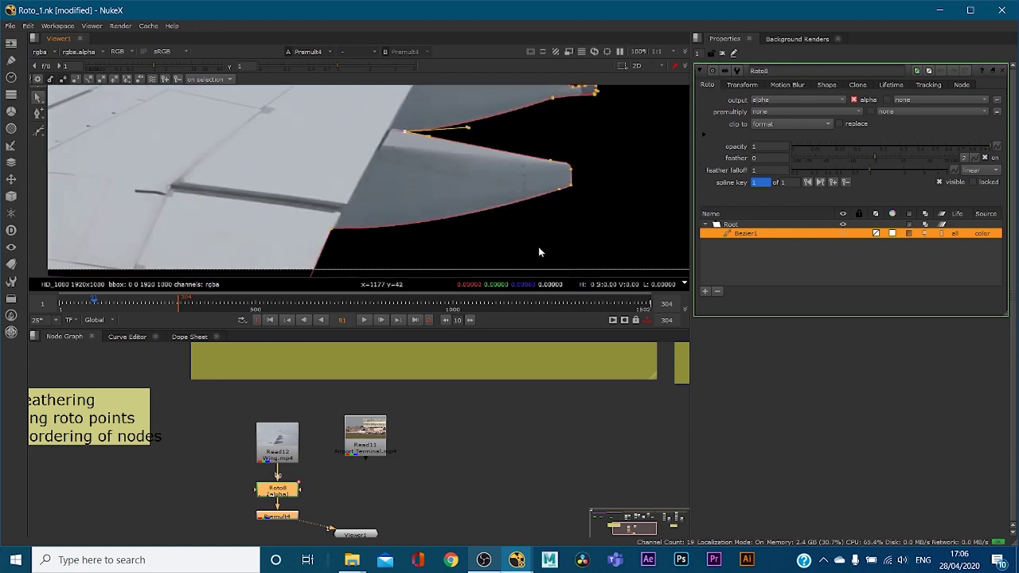
scroll(499, 222, up, 3)
scroll(607, 169, up, 6)
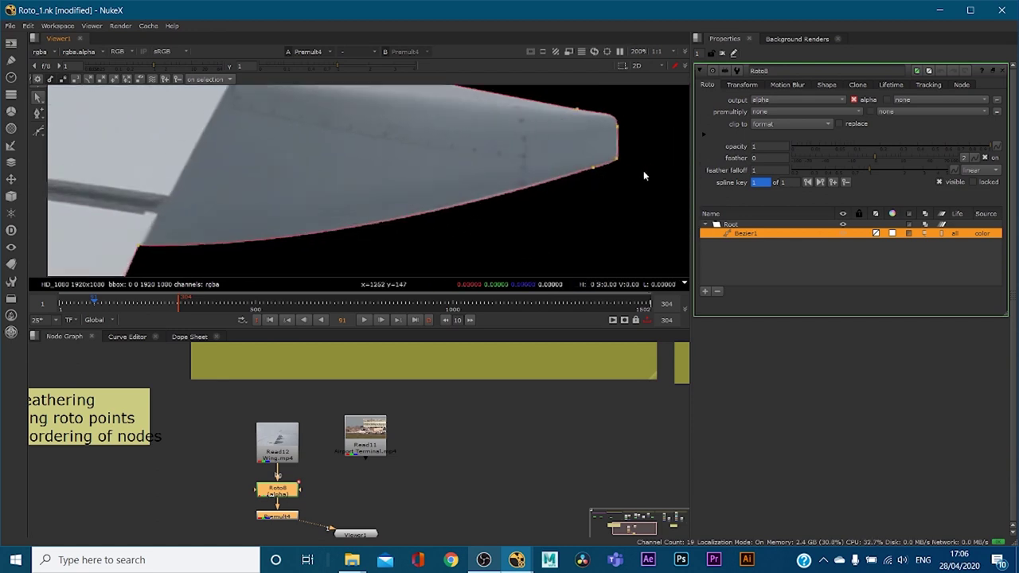
click(591, 148)
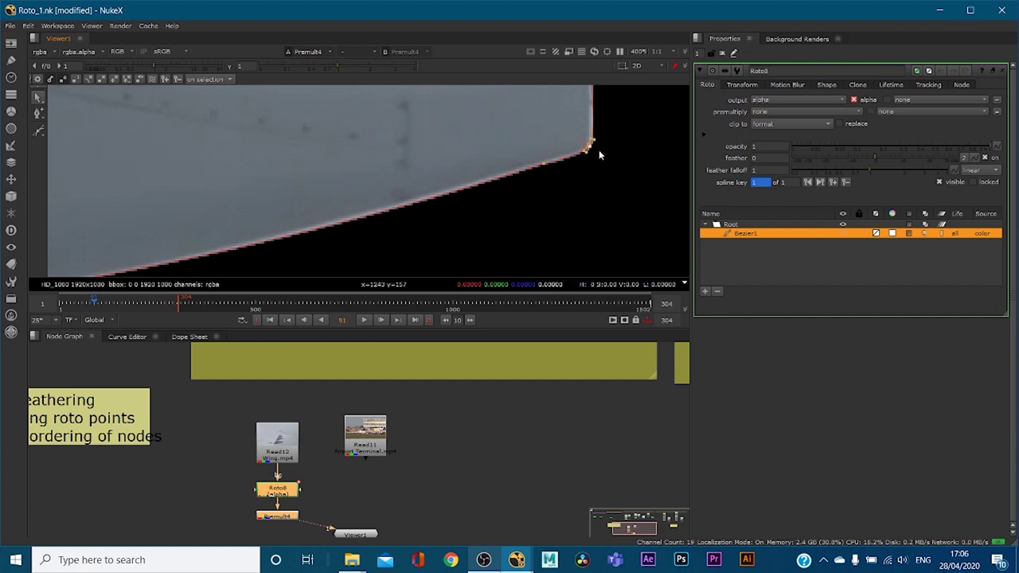
middle_drag(604, 126, 583, 178)
click(574, 139)
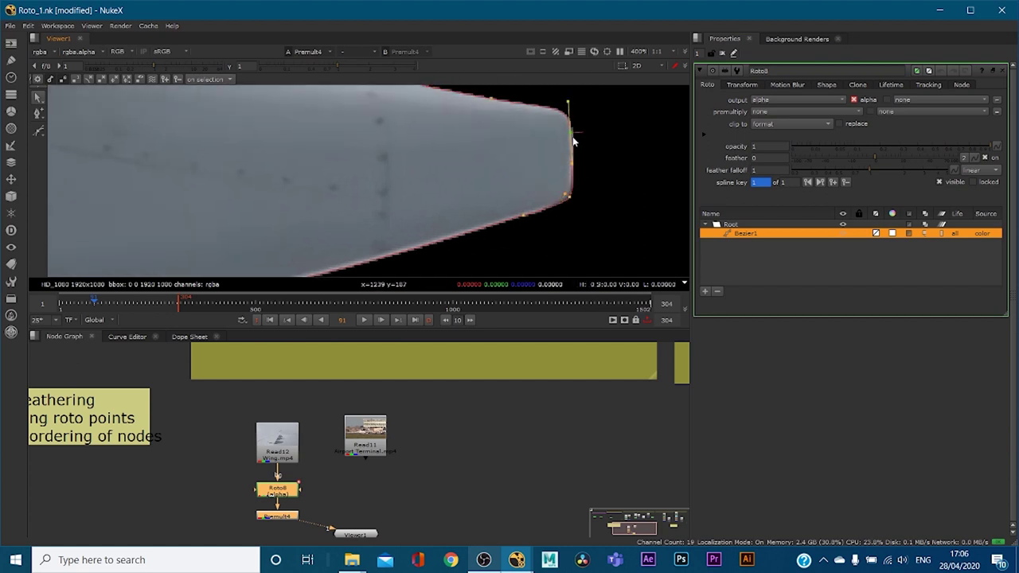
click(523, 223)
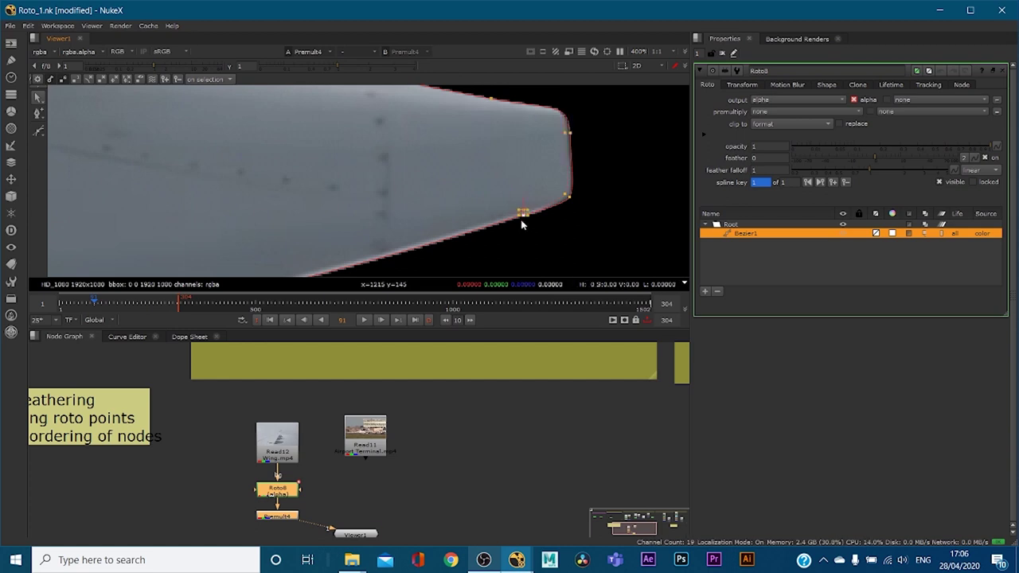
- Examine the premultiplied wing and the fourth fairing's edges, toggling the viewer overlay off and on
scroll(457, 174, down, 6)
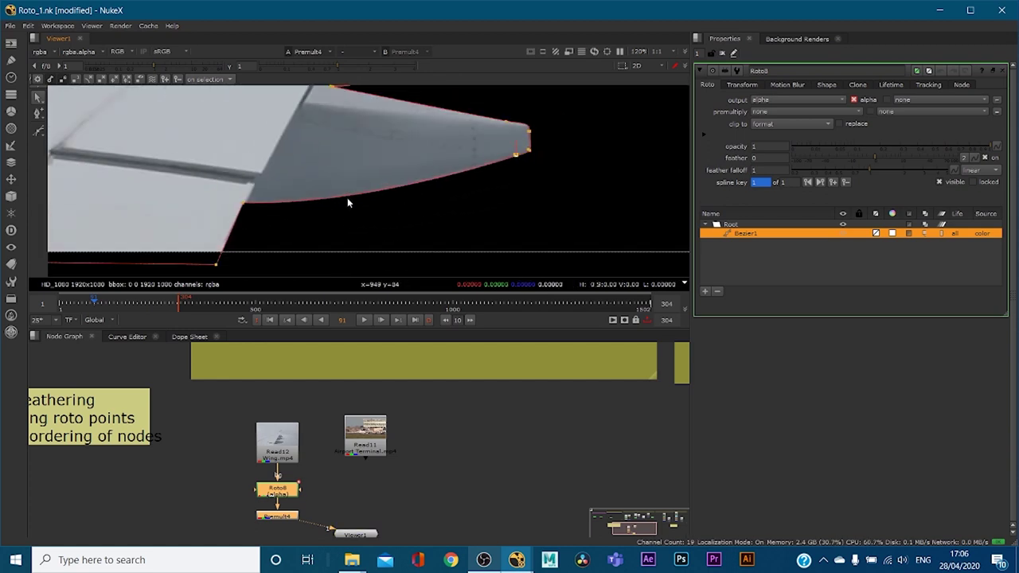
scroll(348, 203, down, 5)
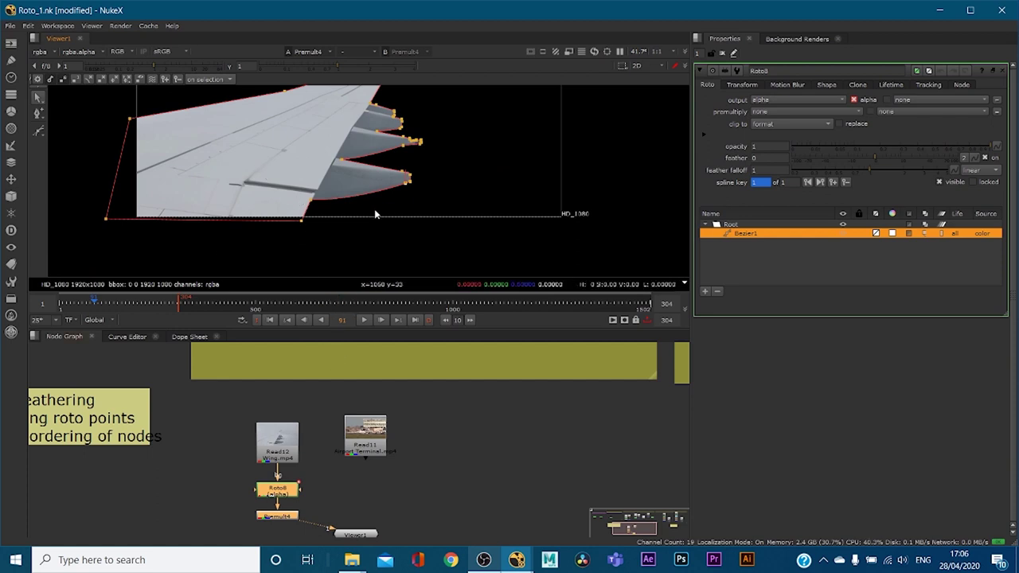
middle_drag(455, 135, 470, 167)
scroll(469, 164, down, 1)
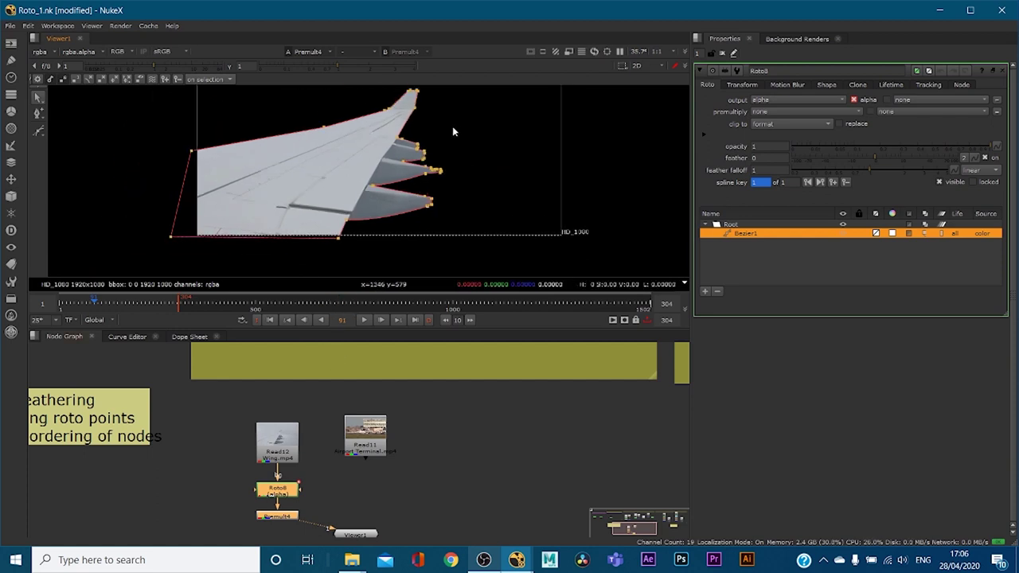
middle_drag(452, 128, 450, 143)
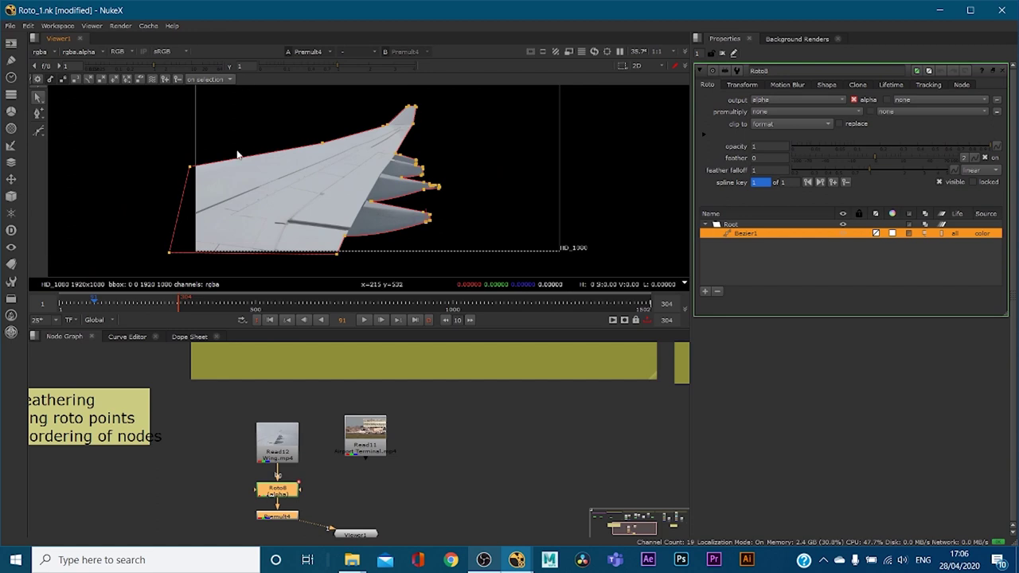
scroll(237, 154, down, 3)
key(o)
key(o)
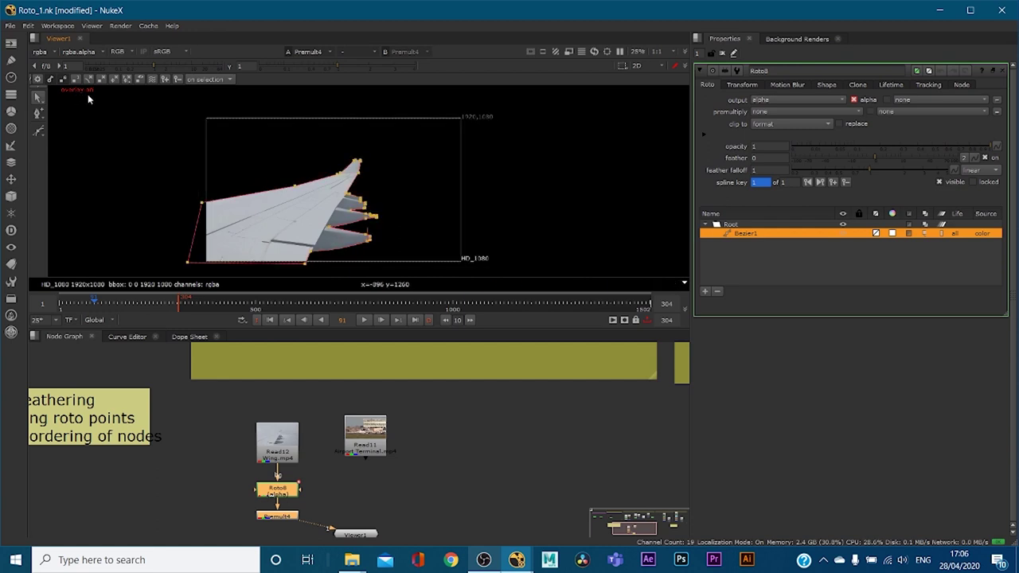
scroll(358, 211, up, 8)
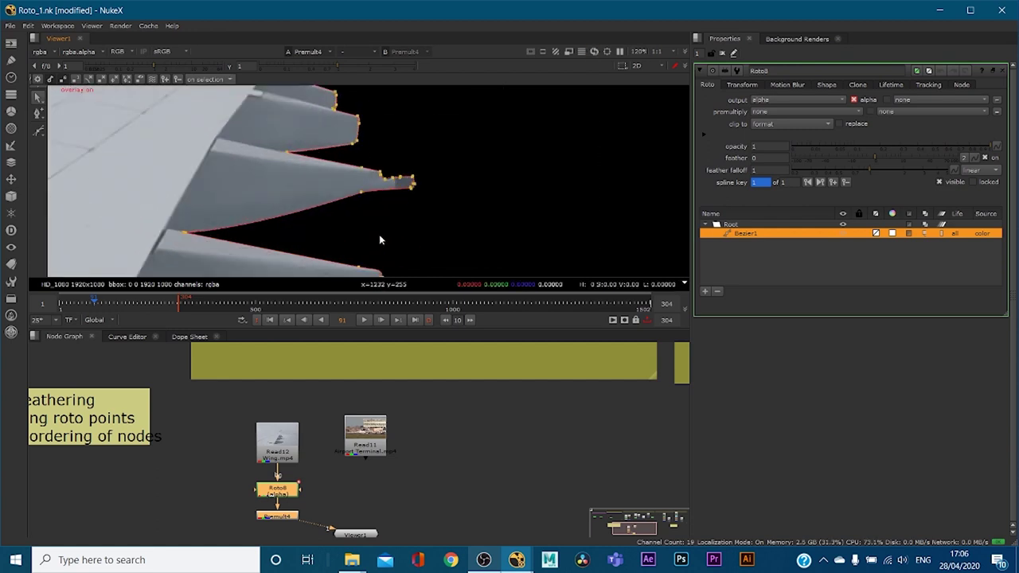
middle_drag(379, 234, 417, 95)
key(o)
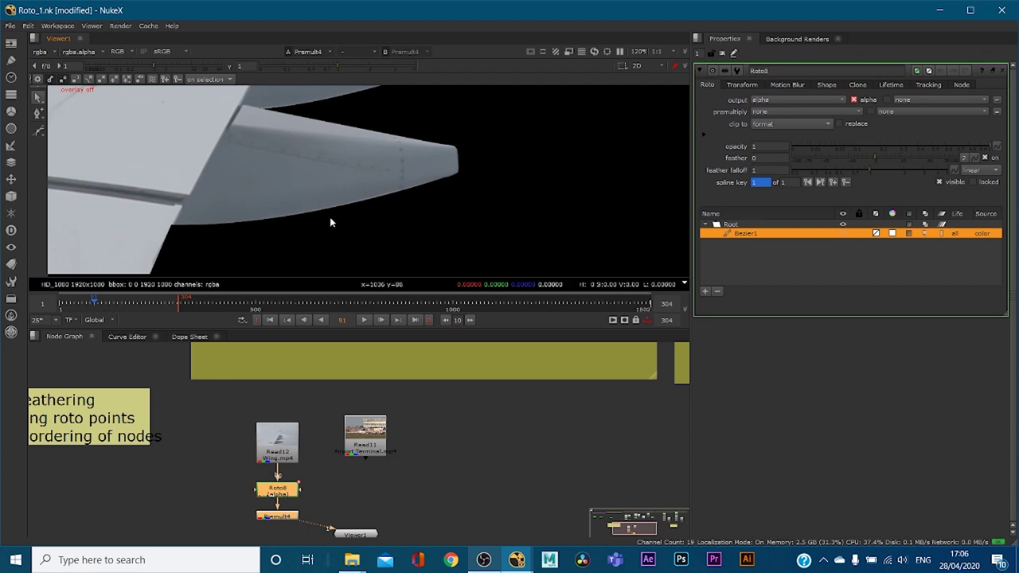
key(o)
- Move the point where the fourth fairing's lower edge meets the wing edge into the corner, and set its feather inward
scroll(191, 230, up, 7)
click(210, 206)
drag(215, 207, 222, 204)
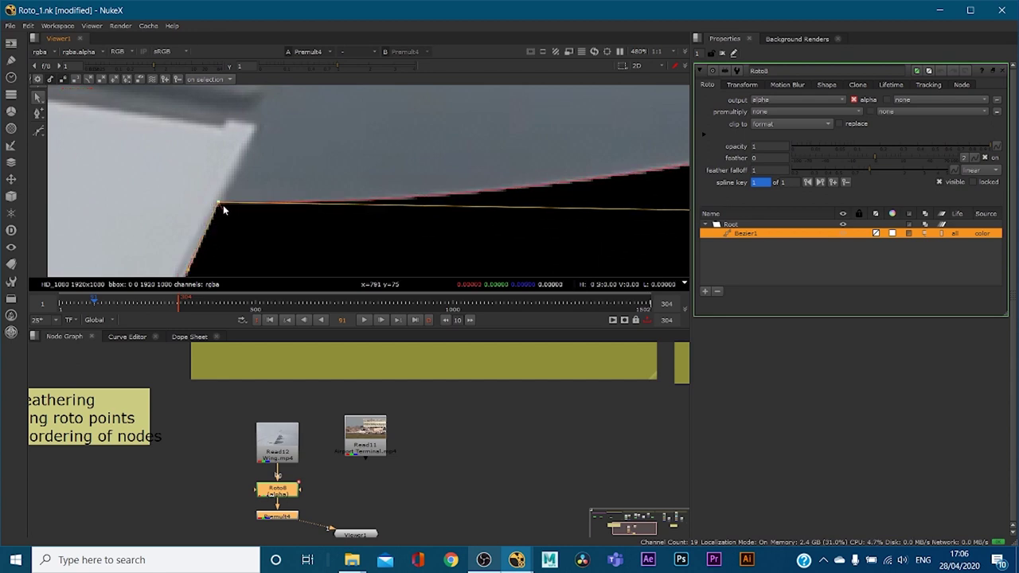
middle_drag(214, 232, 298, 136)
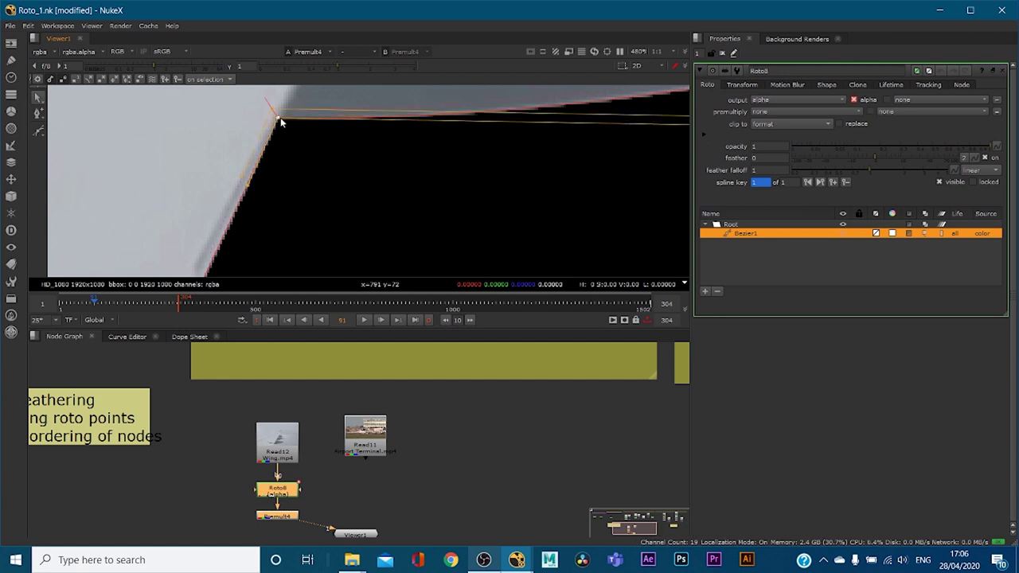
click(280, 118)
drag(280, 118, 282, 119)
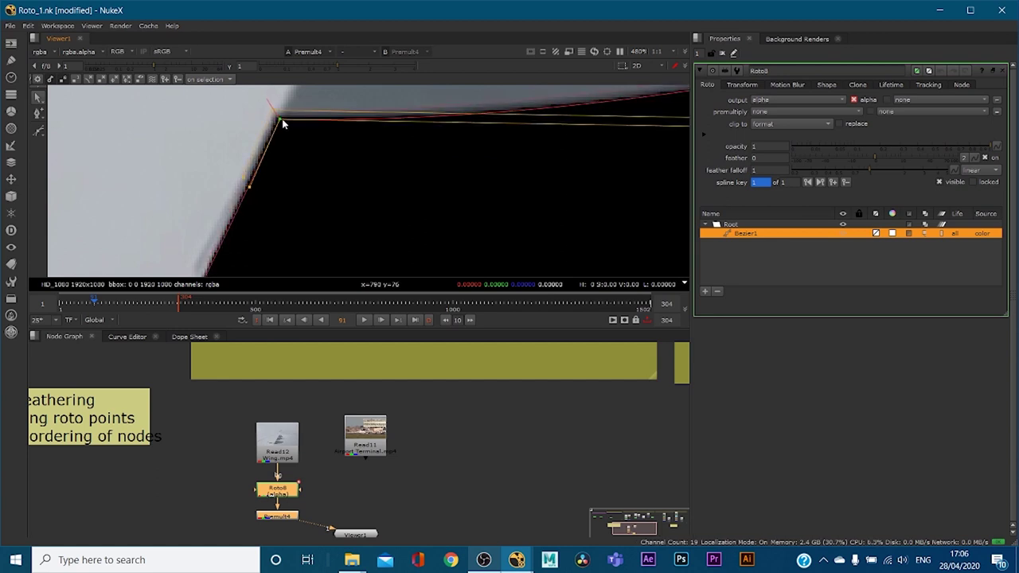
- Inspect the feathered edges in the alpha channel of Roto8, and switch the viewer back to Premult4
scroll(285, 164, down, 5)
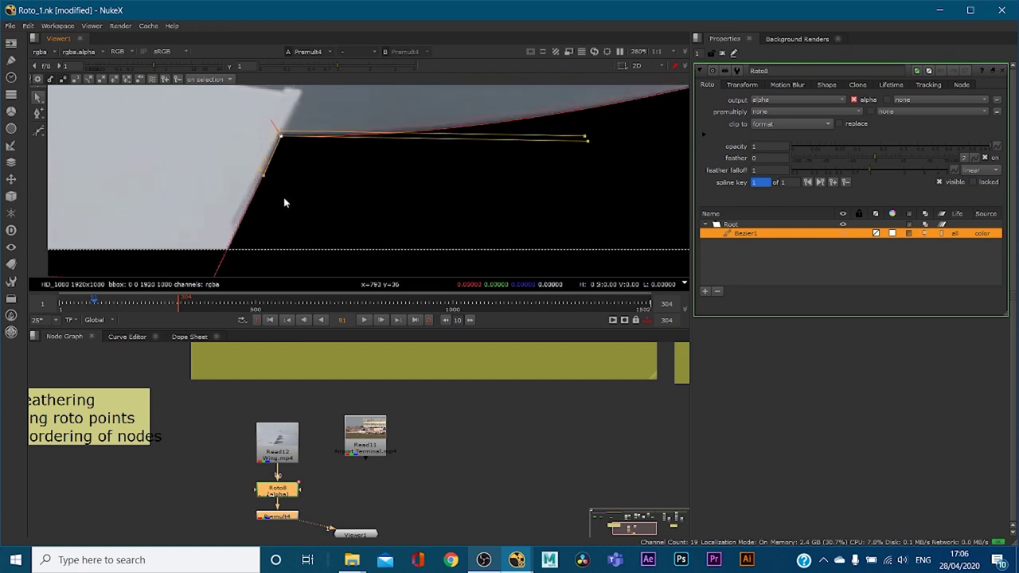
scroll(384, 214, down, 6)
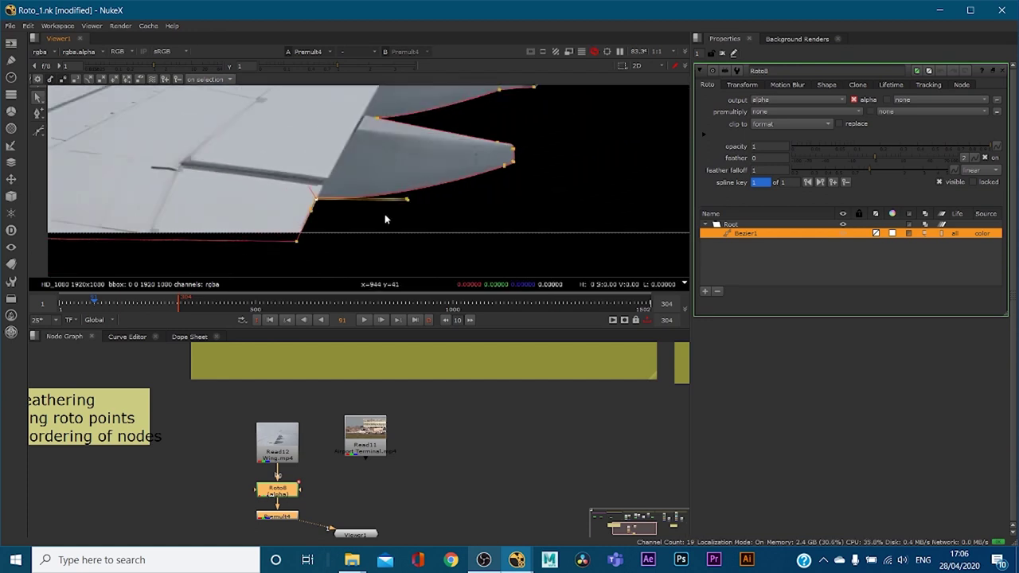
click(285, 440)
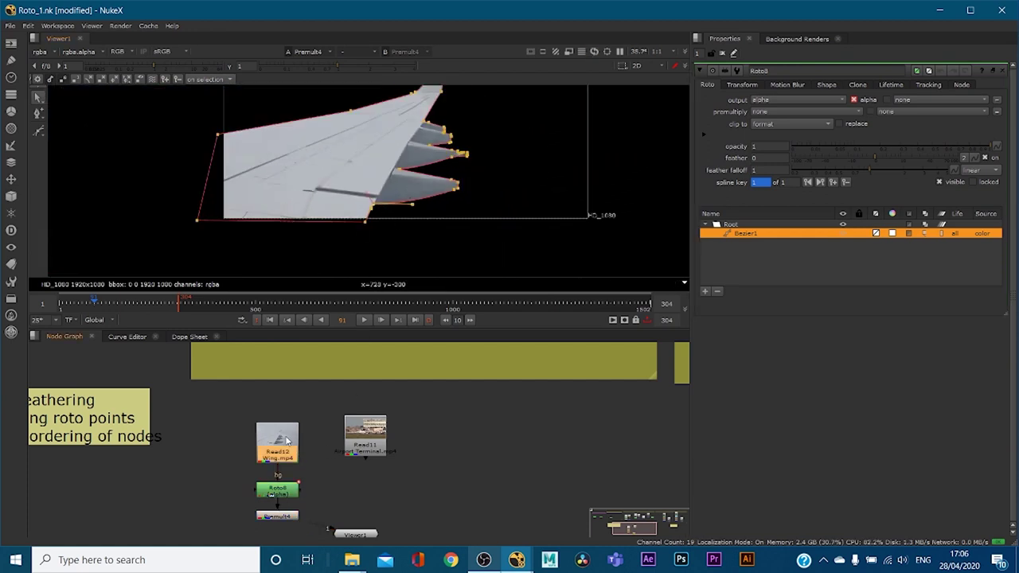
click(277, 493)
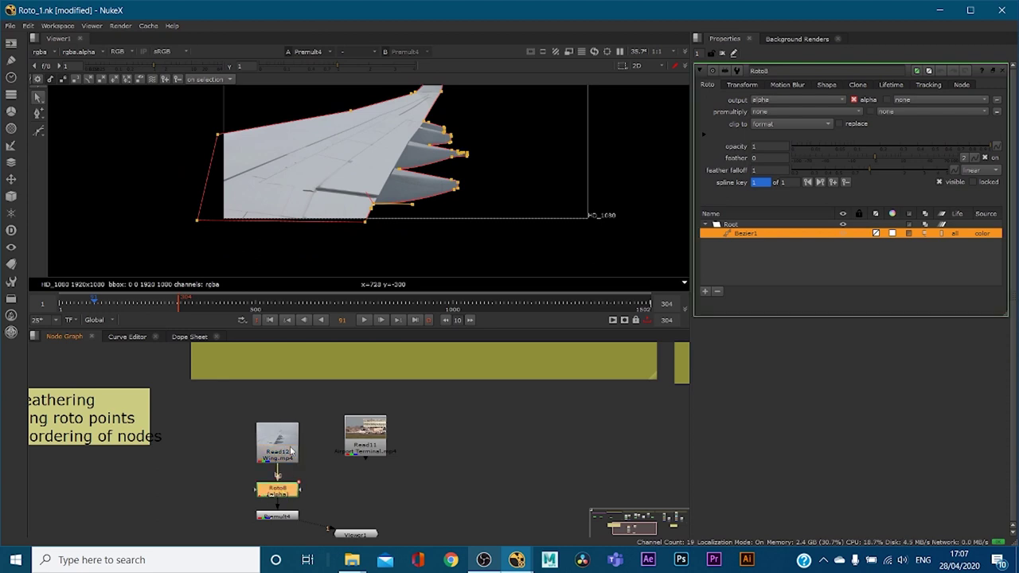
key(1)
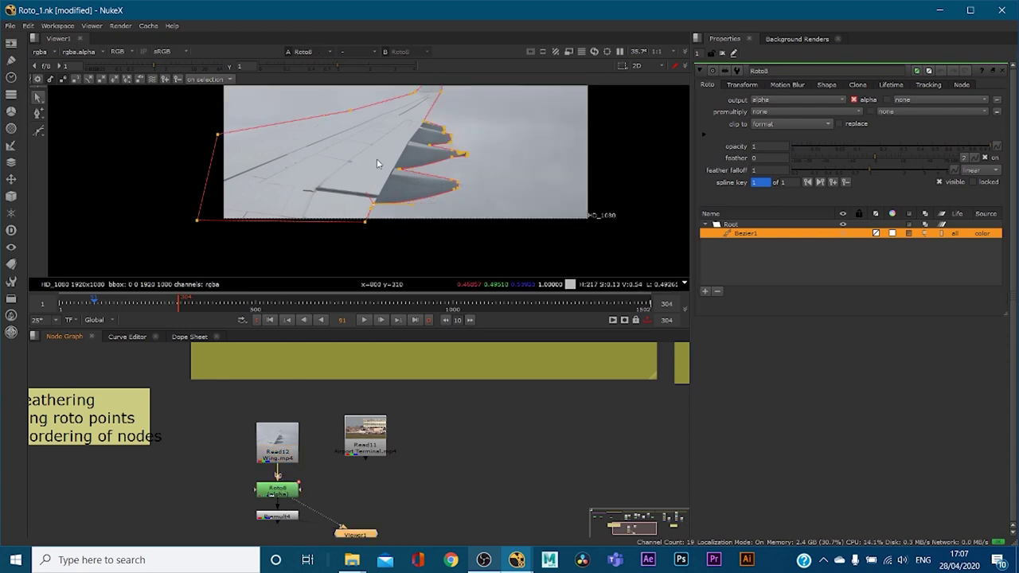
key(a)
scroll(440, 211, up, 7)
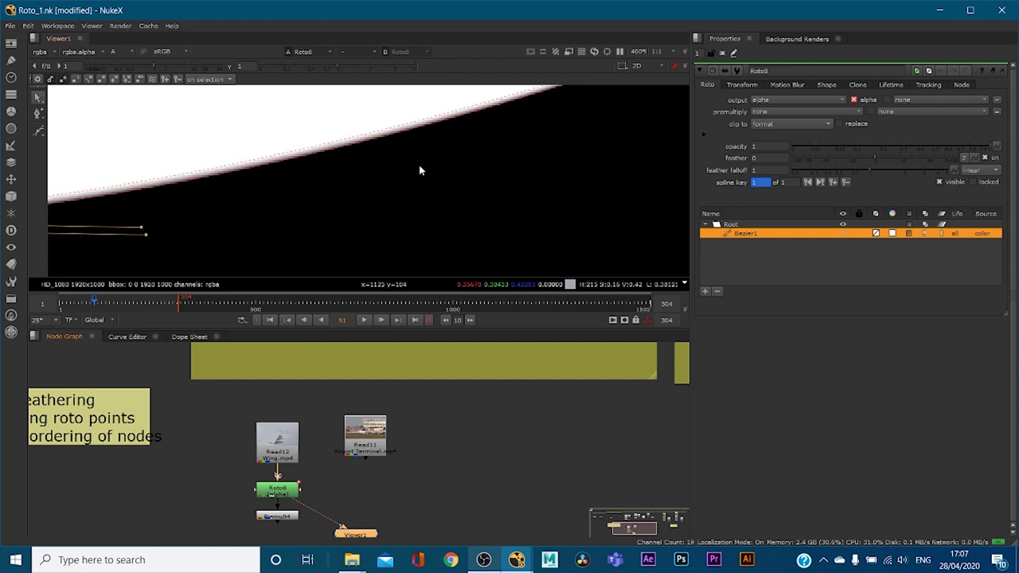
scroll(363, 139, down, 5)
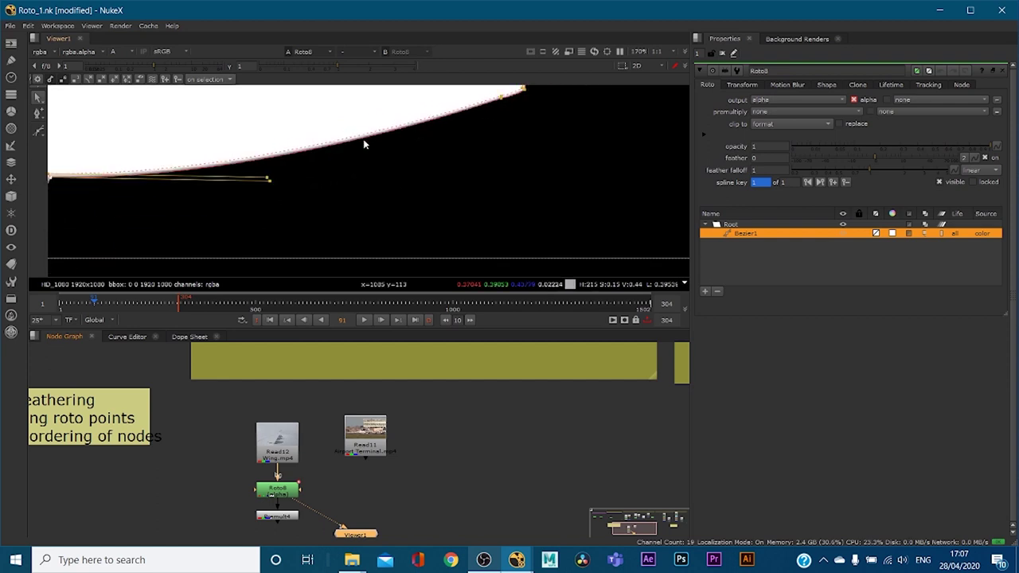
click(293, 518)
key(1)
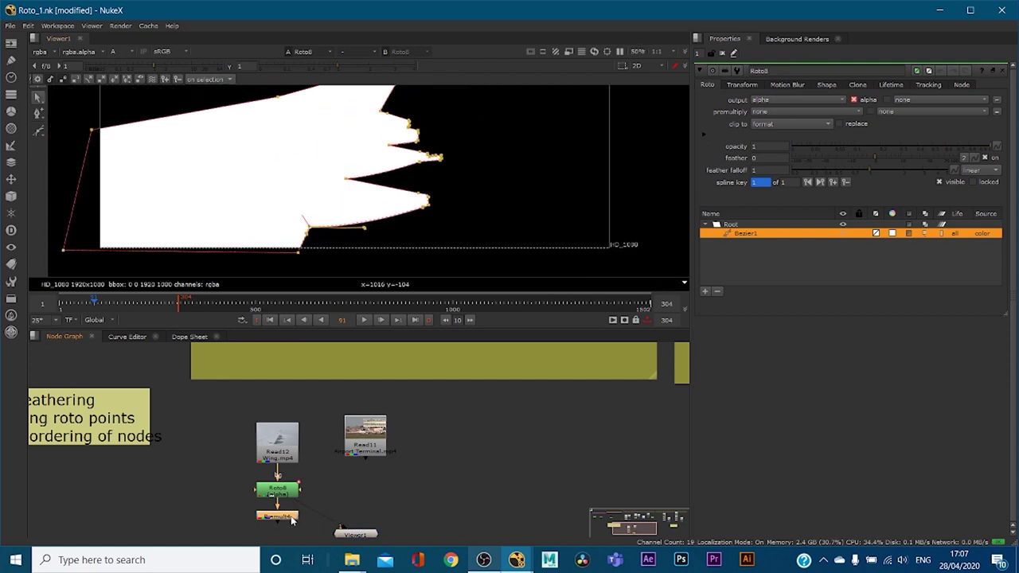
- Compare the premultiplied wing's colour image with its alpha channel
key(a)
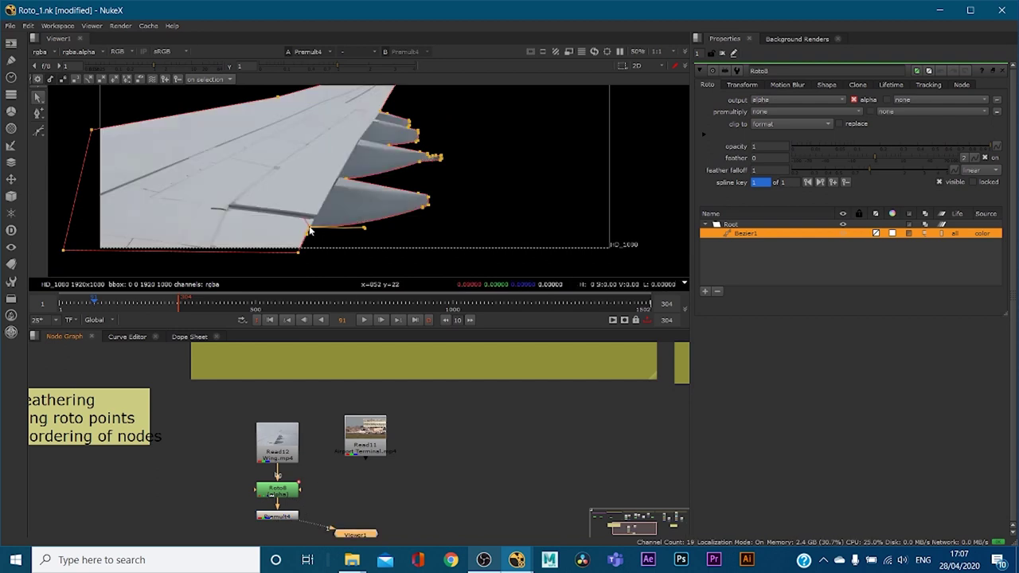
key(a)
key(a)
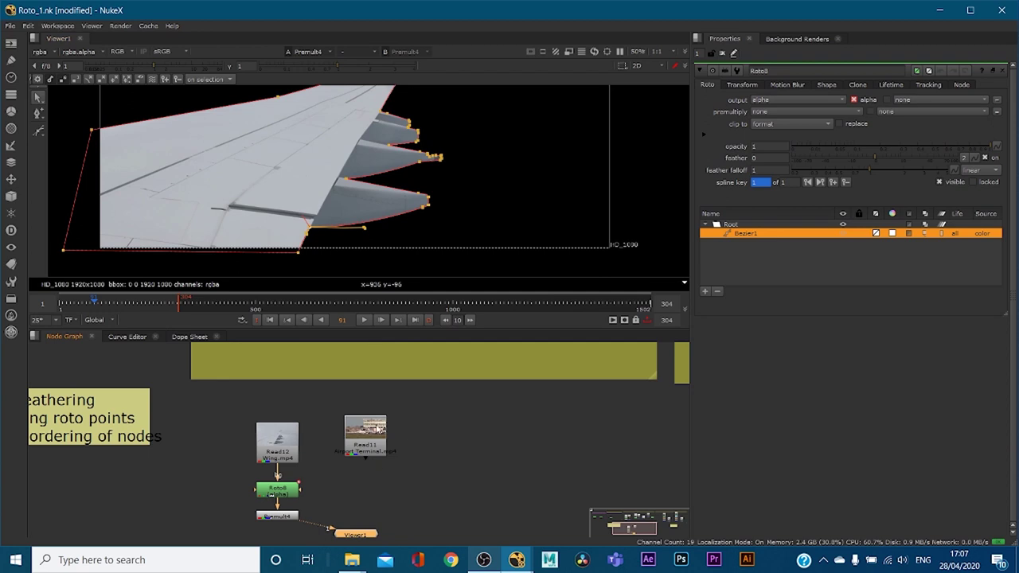
- Merge Premult4 over the Airport Terminal footage of Read11, and line the viewer node up beneath the merge
drag(379, 430, 377, 443)
click(297, 517)
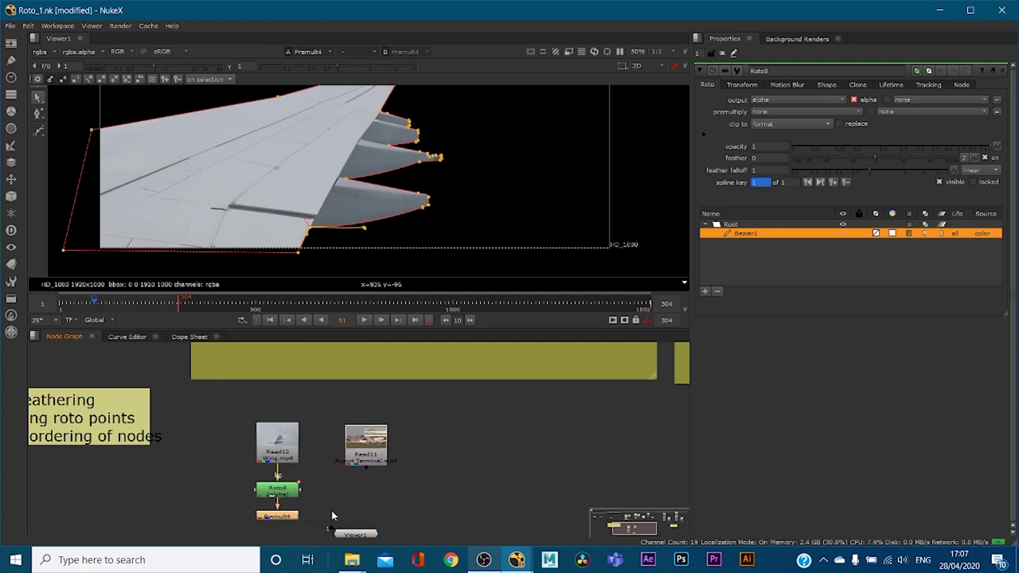
key(m)
drag(351, 518, 372, 522)
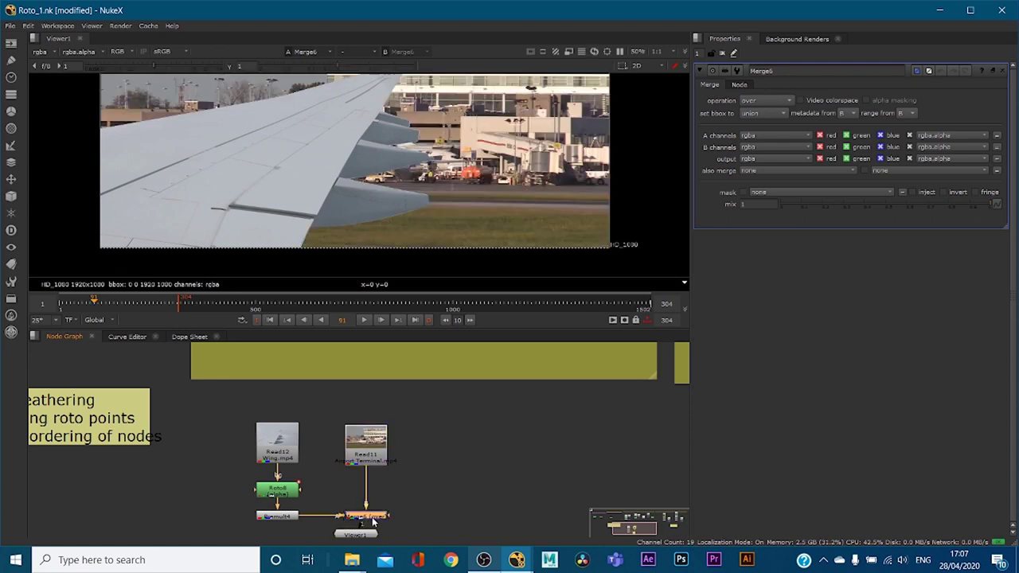
scroll(438, 198, down, 1)
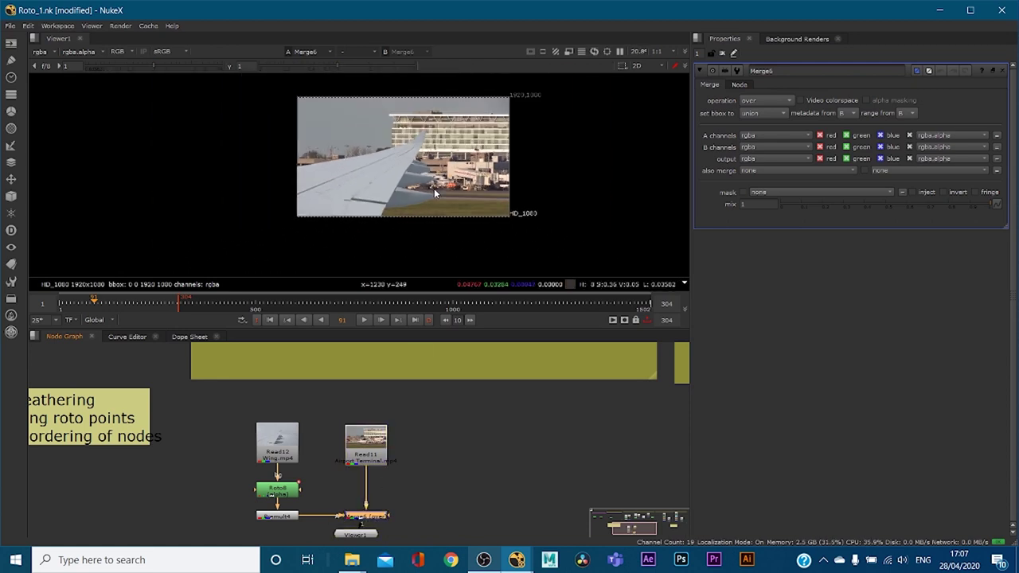
drag(356, 534, 365, 533)
- Inspect the wing's edges in the merged composite at frames 243, 180, 574, 1084 and 235
scroll(351, 200, up, 6)
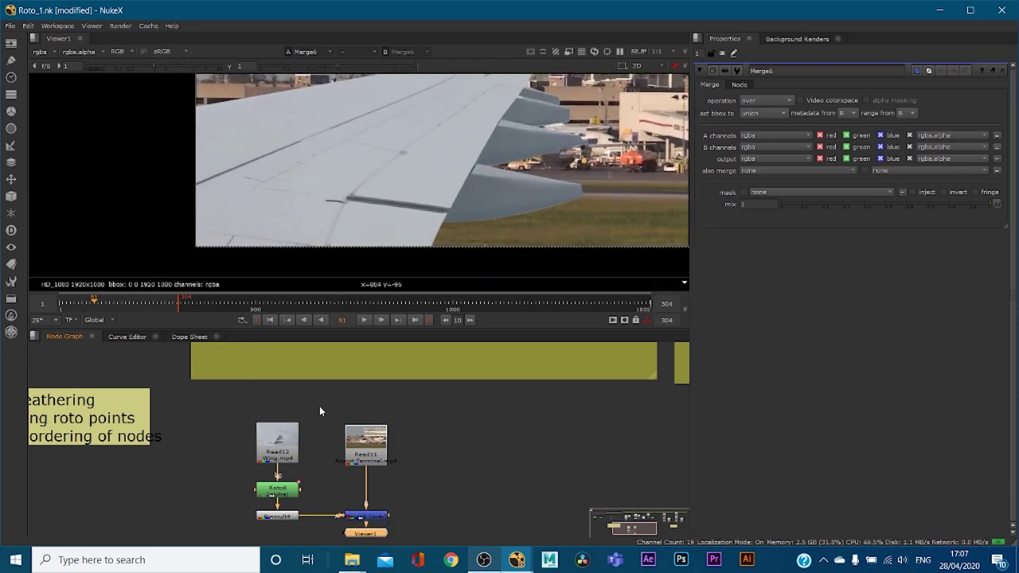
click(155, 305)
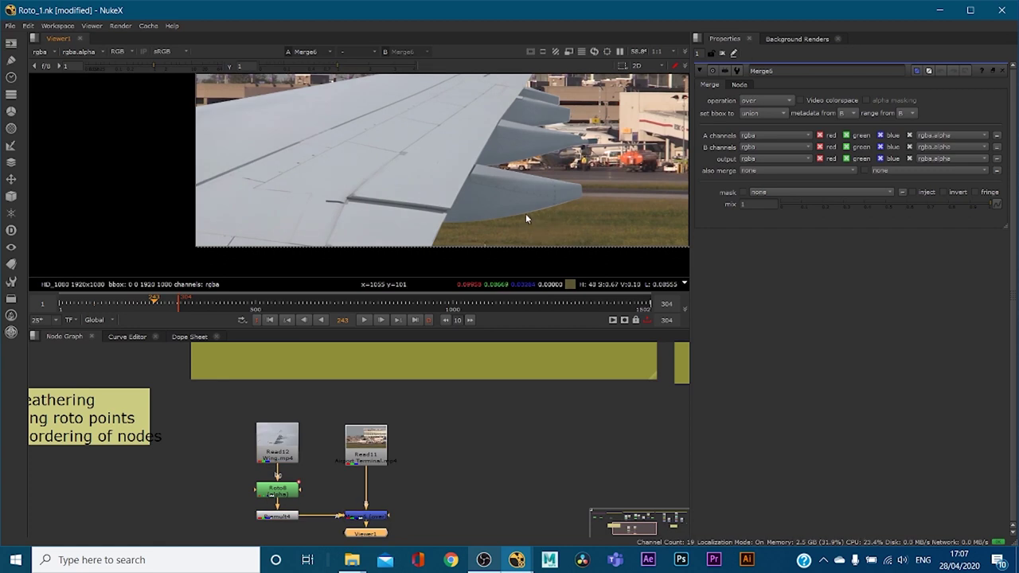
scroll(542, 209, down, 3)
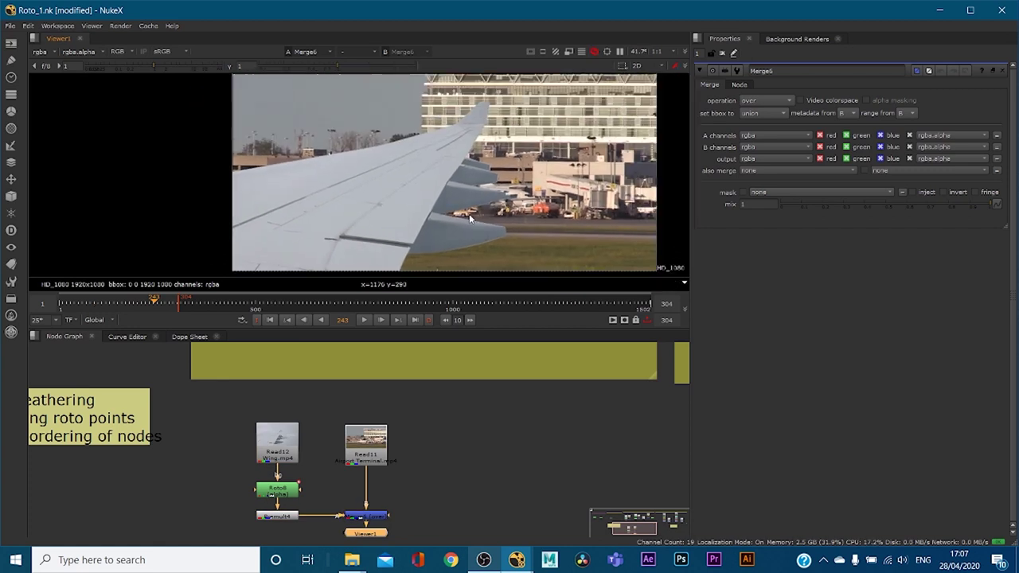
click(129, 300)
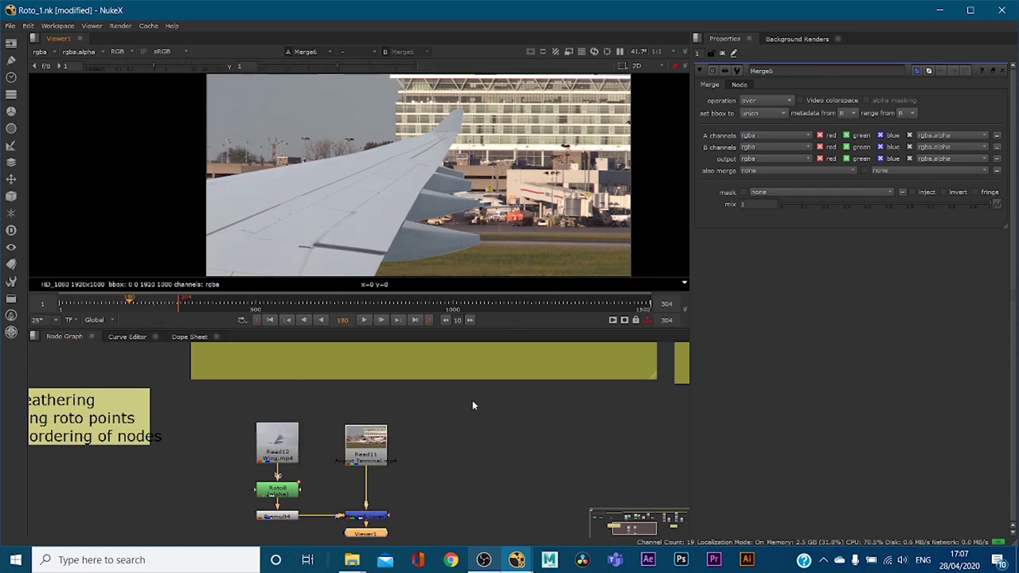
click(284, 304)
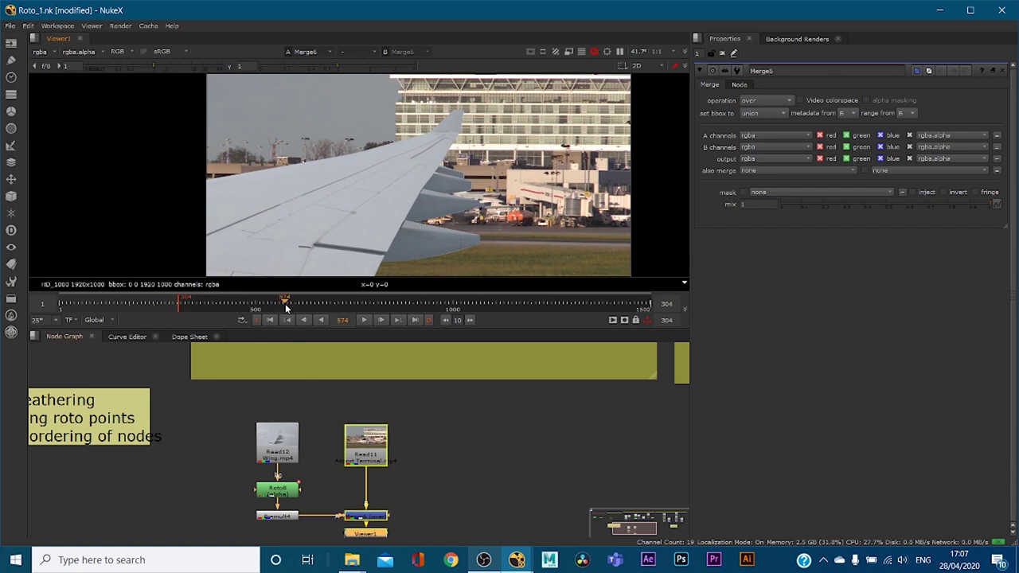
click(483, 304)
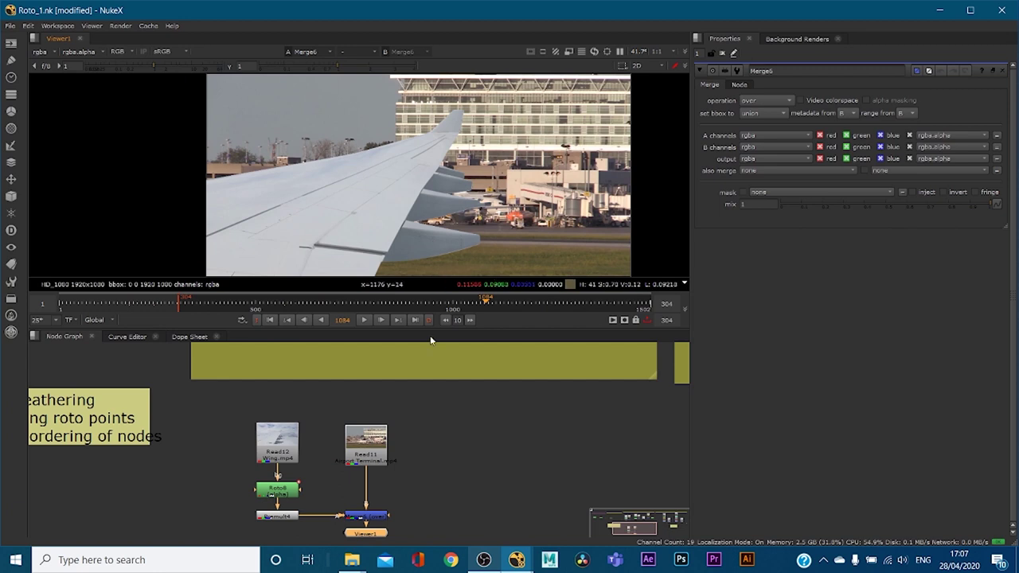
click(151, 304)
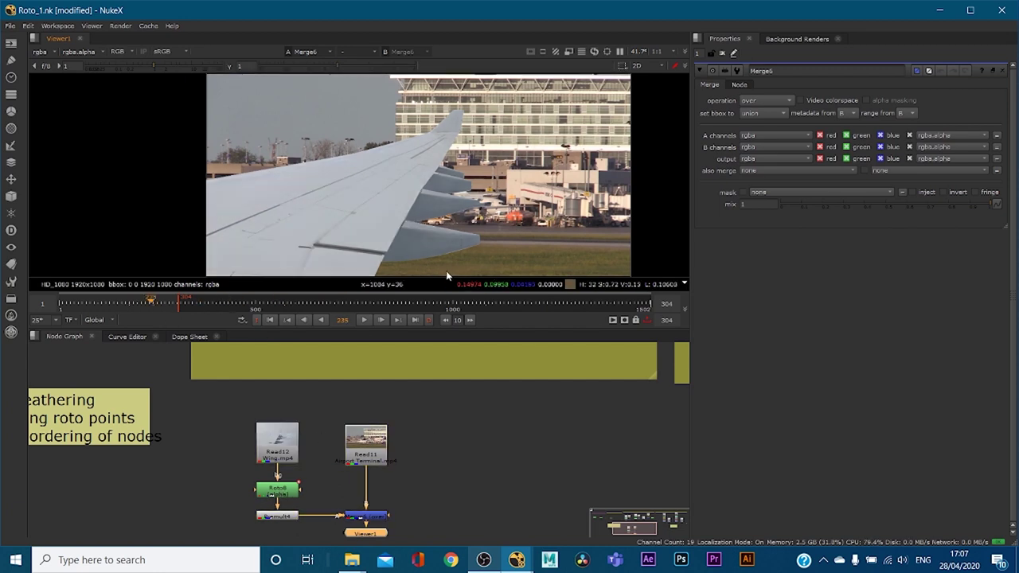
- Review the wing's Read, Roto and Premult chain against the example trees in the "Setting up your roto" backdrop
click(287, 446)
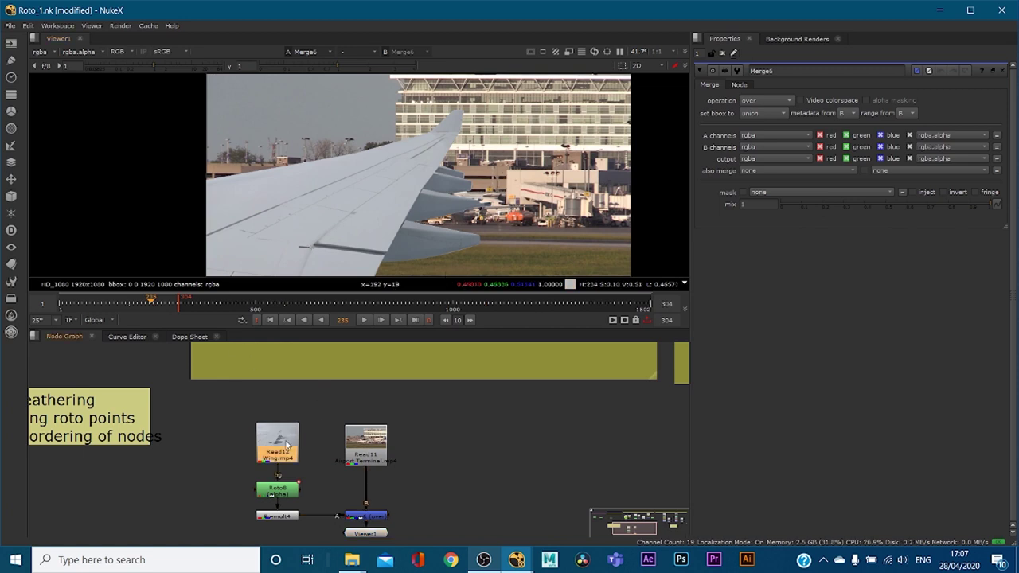
click(281, 488)
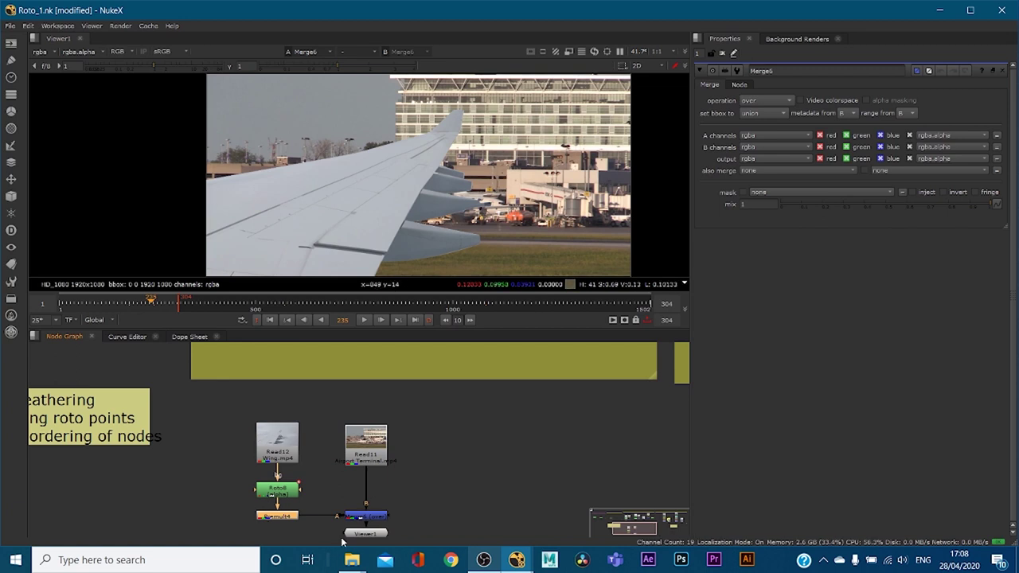
scroll(464, 439, down, 3)
scroll(351, 499, up, 3)
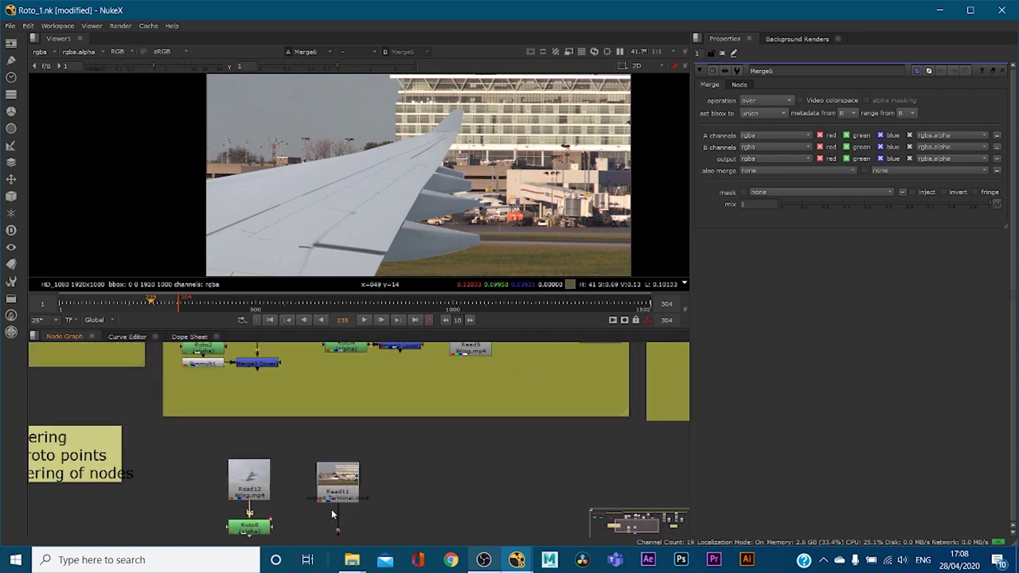
middle_drag(283, 483, 285, 433)
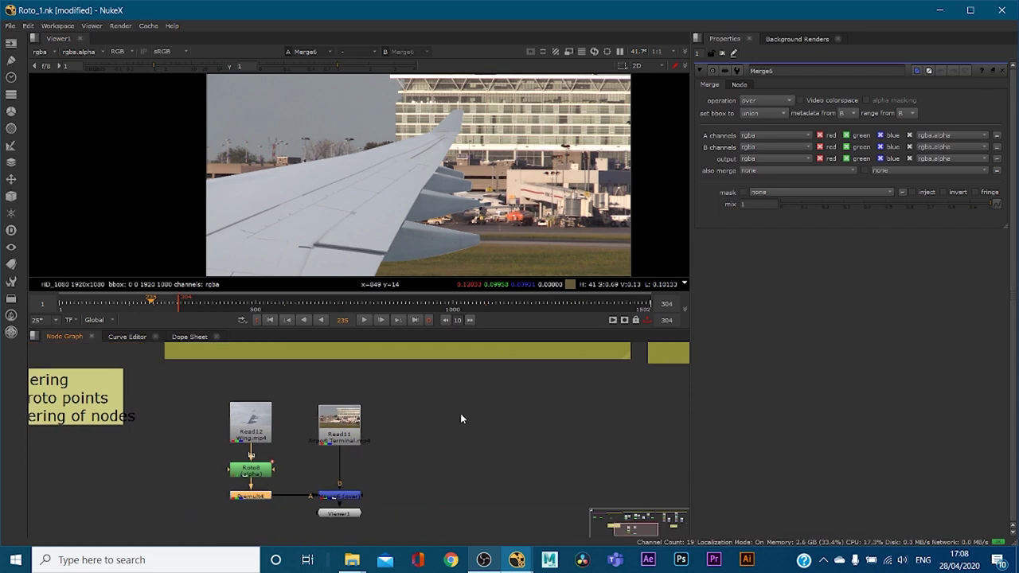
scroll(460, 419, up, 3)
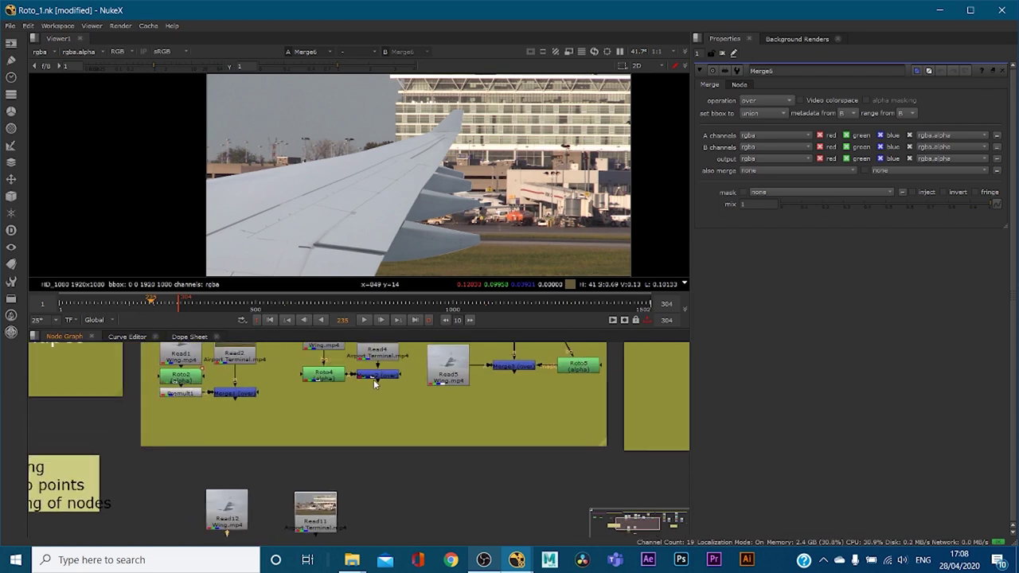
scroll(436, 468, down, 3)
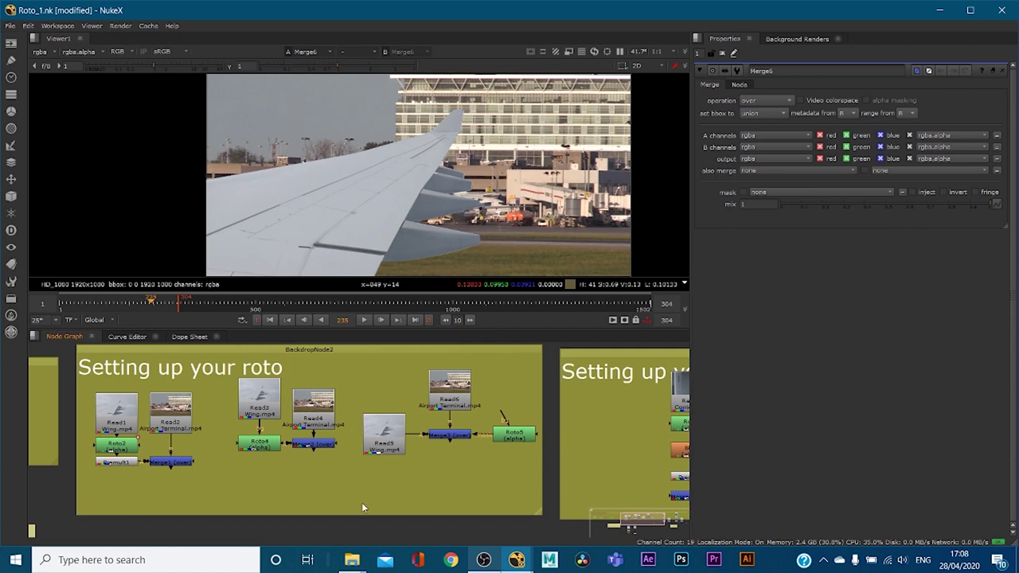
- Pull Roto8 and Premult4 out of the wing's chain and set them aside, leaving Read12 feeding the merge directly
scroll(362, 502, up, 3)
click(196, 452)
drag(206, 450, 205, 413)
drag(193, 423, 414, 430)
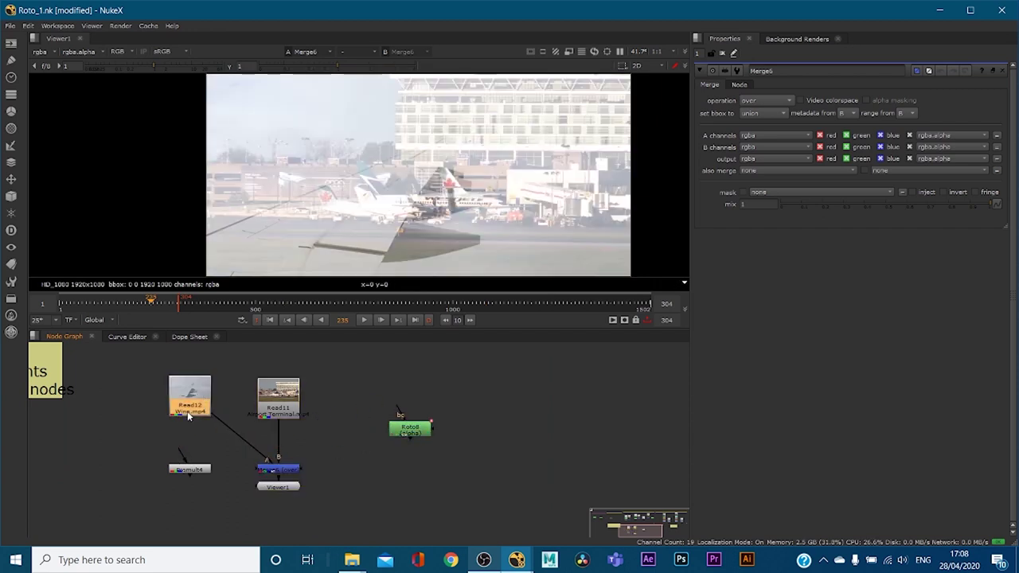
double_click(187, 411)
drag(190, 468, 104, 452)
drag(189, 417, 194, 426)
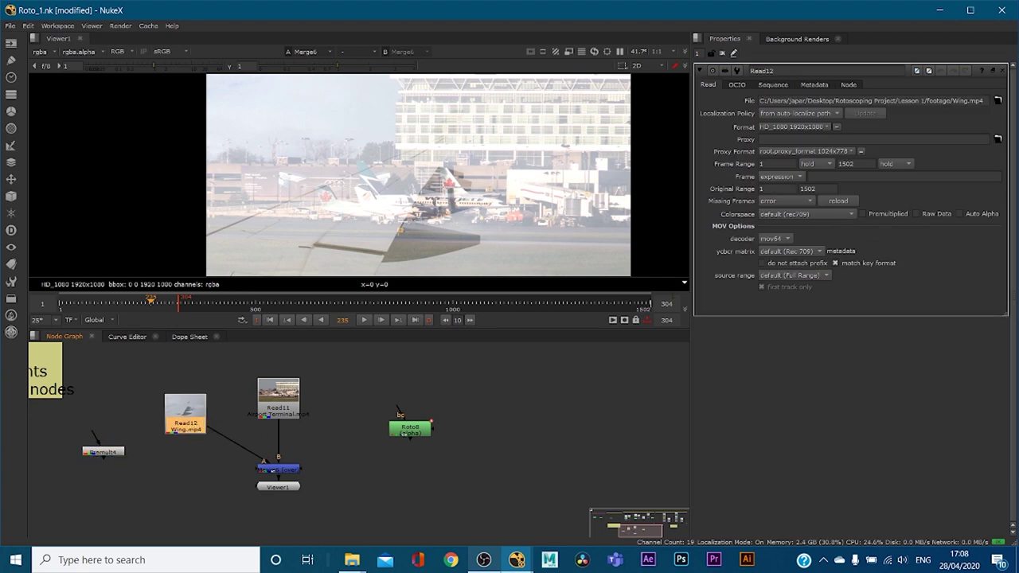
- Enable Auto Alpha on Read12, place it beside the merge, and connect Roto8 to the merge's mask input
click(960, 214)
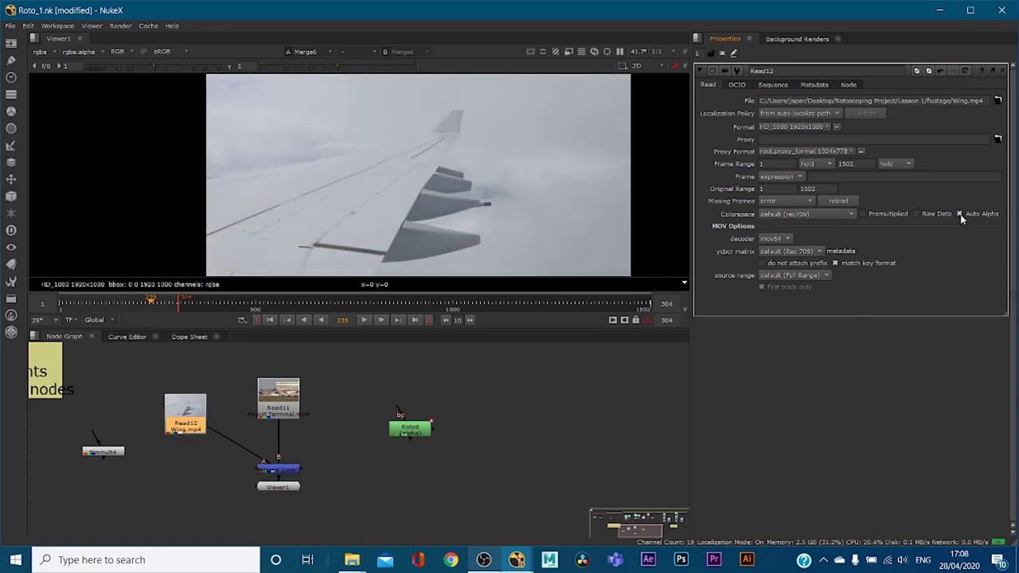
drag(184, 414, 194, 468)
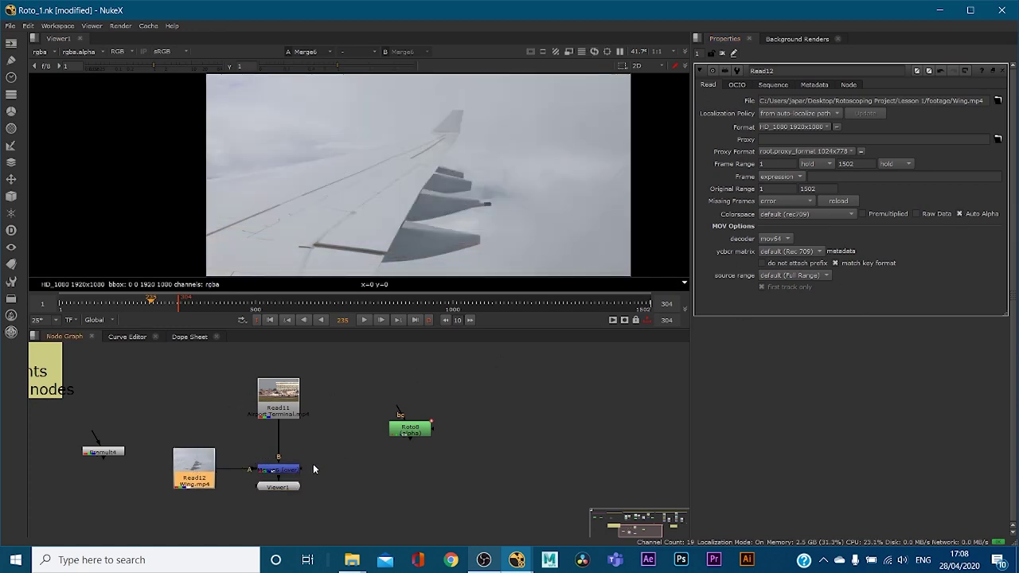
click(302, 468)
drag(302, 468, 350, 472)
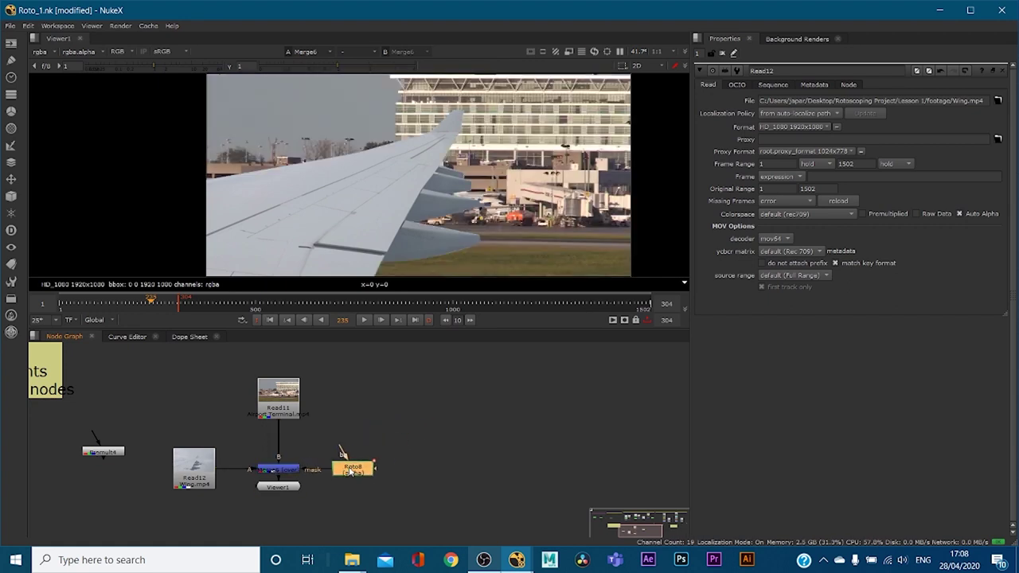
- Check the merge's mask settings, and toggle Read12's Auto Alpha off and on
click(278, 471)
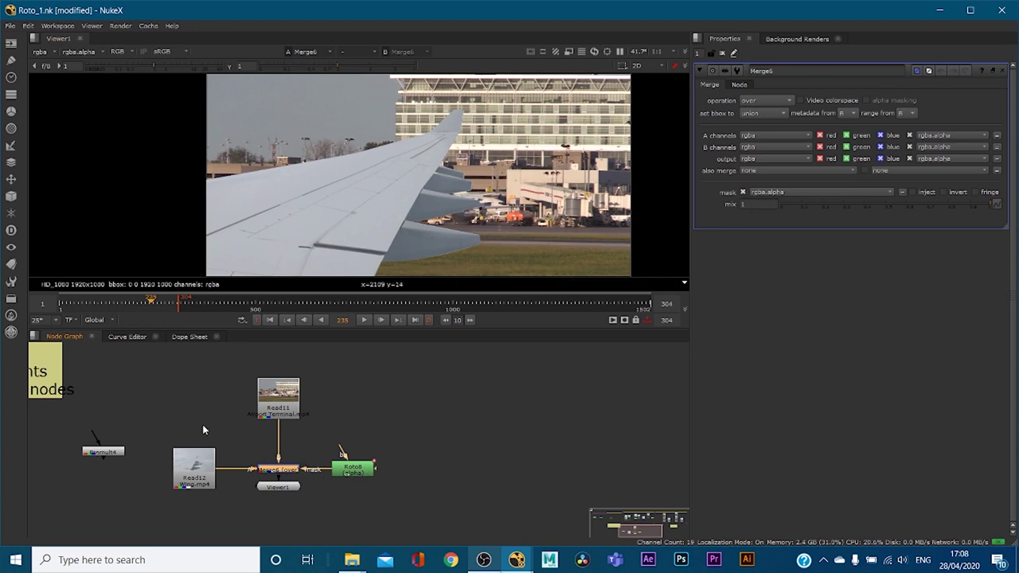
click(199, 476)
click(960, 212)
click(960, 213)
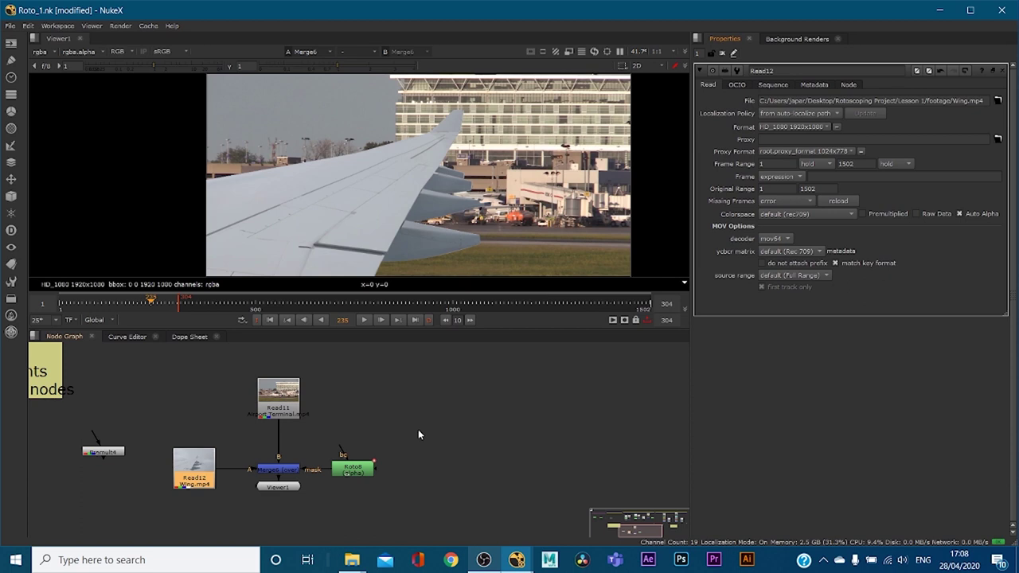
- Review the "Setting up your roto" example trees, and move the "Inverting Alpha, Blurring Alpha" note beneath the second corridor example
scroll(503, 430, down, 3)
middle_drag(450, 417, 360, 530)
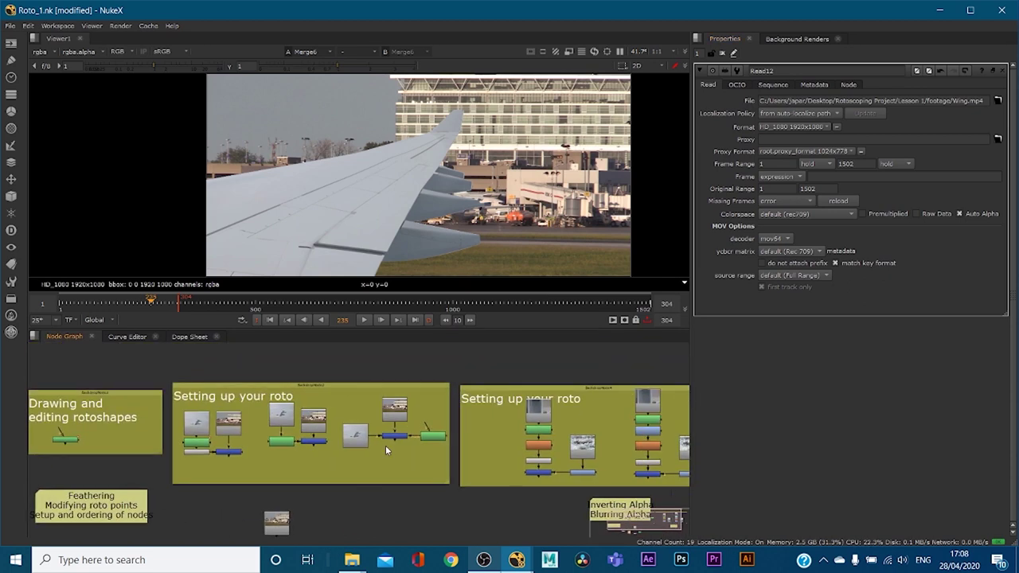
scroll(347, 422, up, 2)
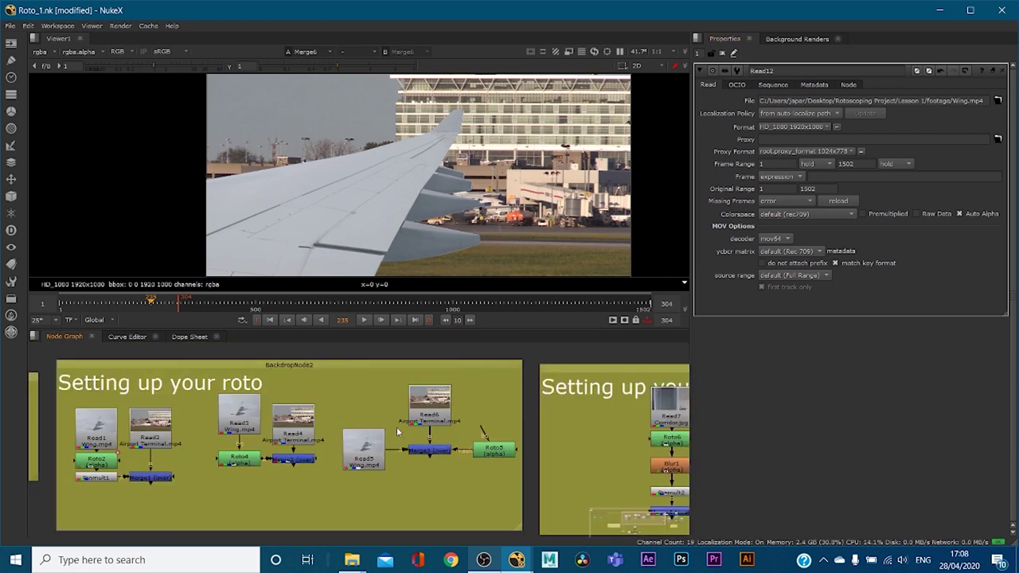
middle_drag(451, 499, 235, 456)
middle_drag(449, 468, 357, 478)
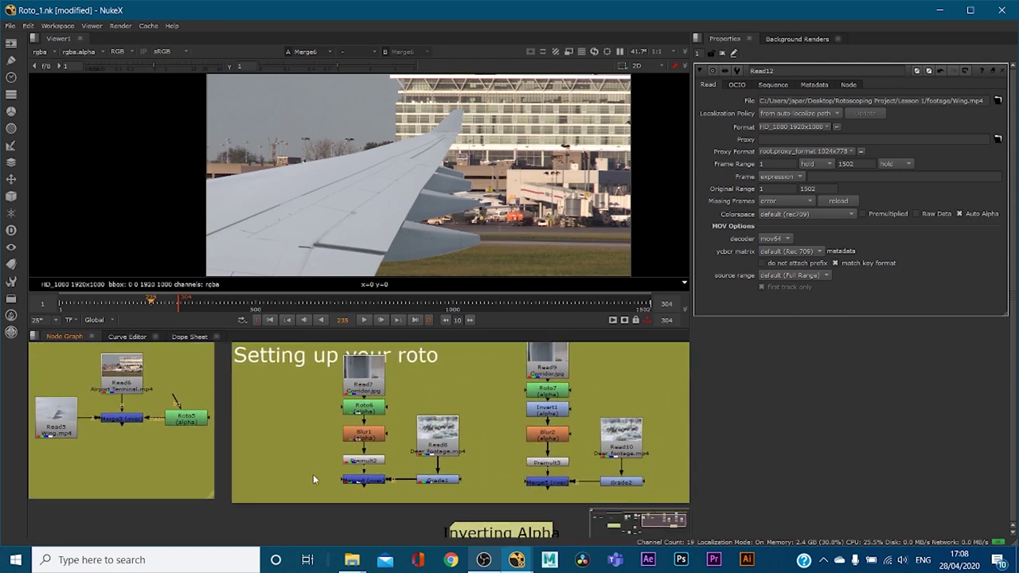
scroll(463, 460, down, 3)
drag(487, 516, 559, 509)
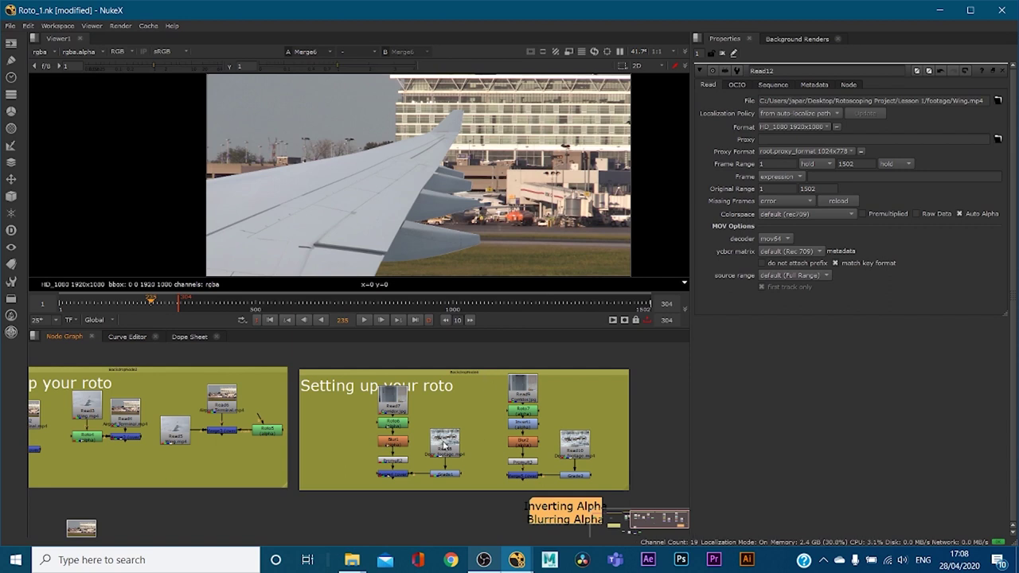
- View the first corridor example's Merge4 composite, followed by its source image Read7
click(391, 474)
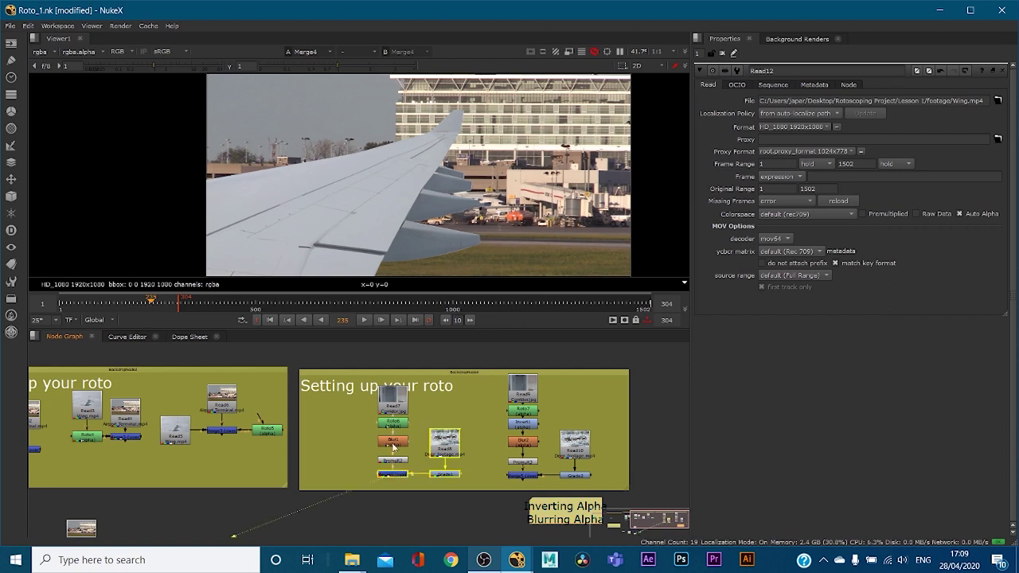
key(1)
click(407, 415)
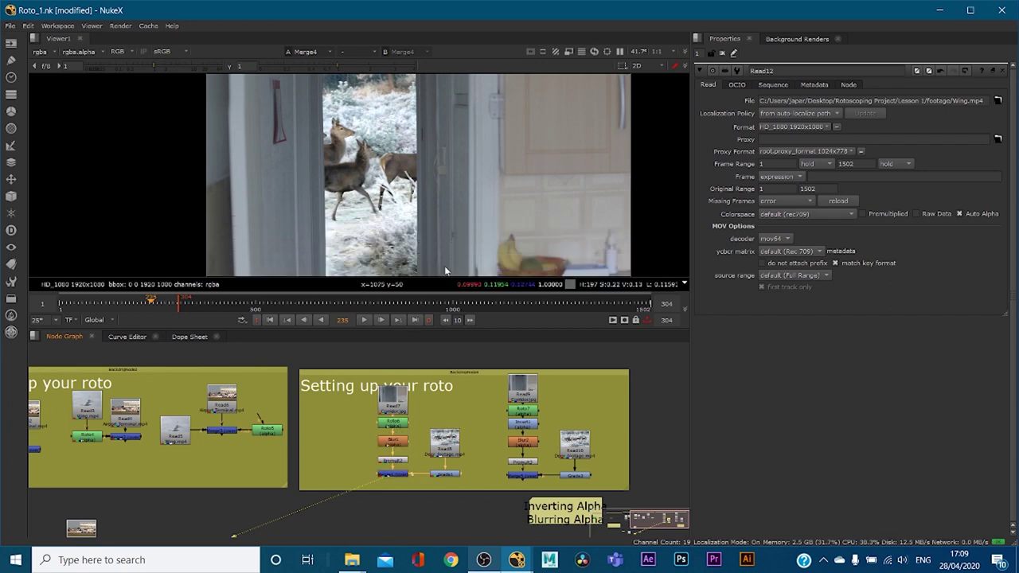
click(404, 407)
key(1)
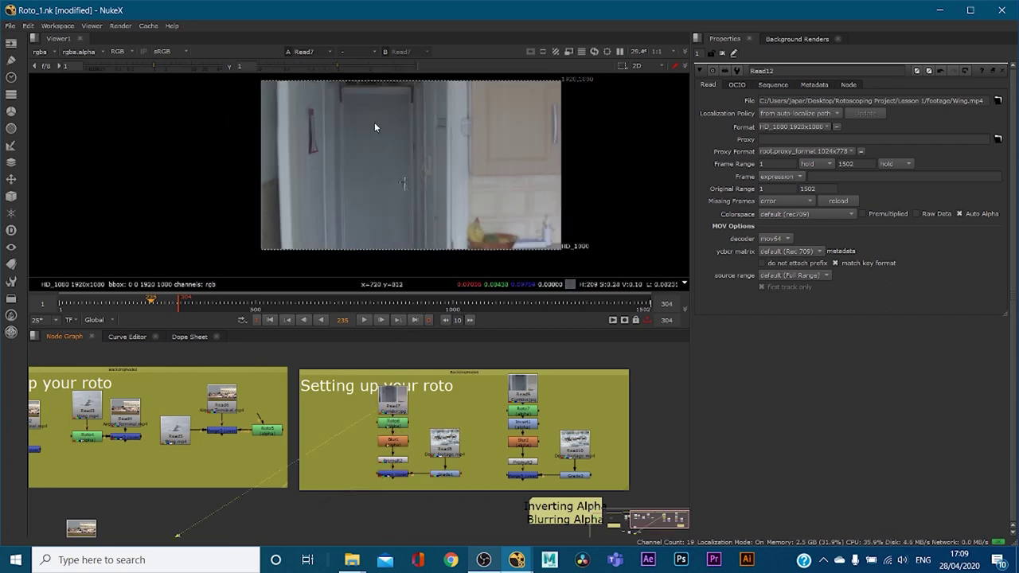
scroll(370, 127, down, 2)
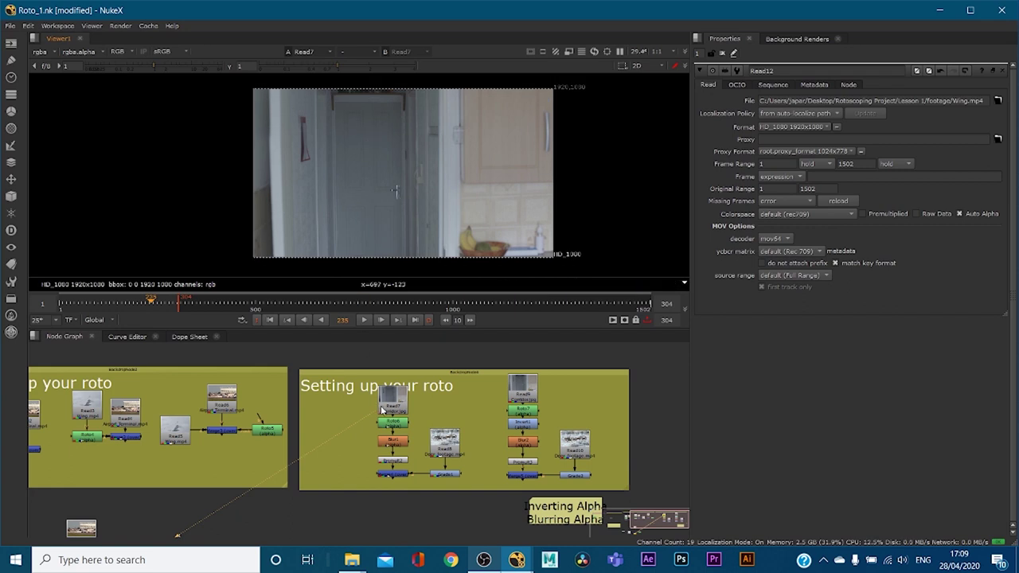
- Display the alpha channel of Roto6 in the first corridor example
scroll(379, 402, up, 2)
key(1)
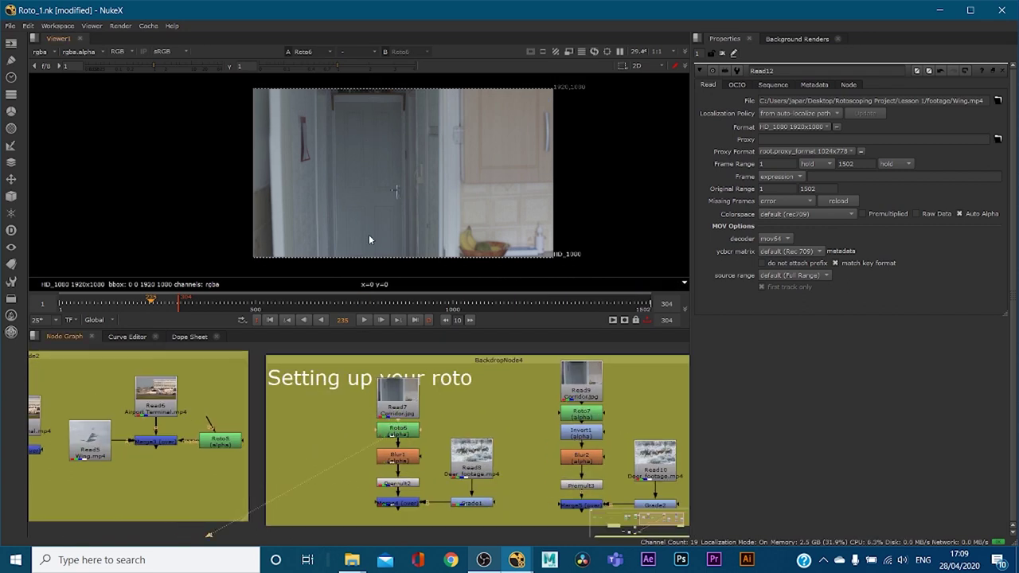
key(a)
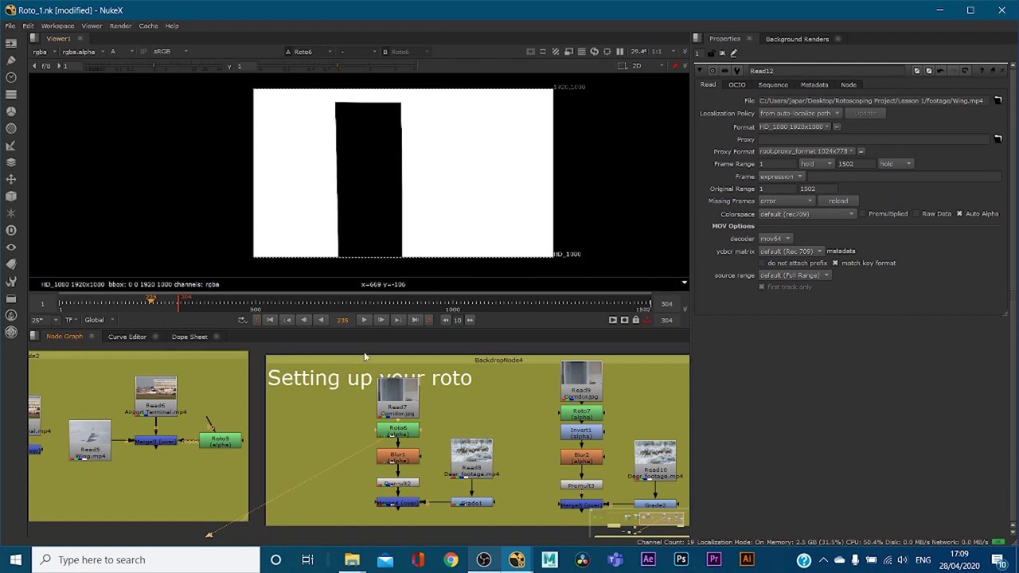
- View Blur1's alpha output in the first corridor example and examine the softened doorway edge up close
click(400, 458)
key(1)
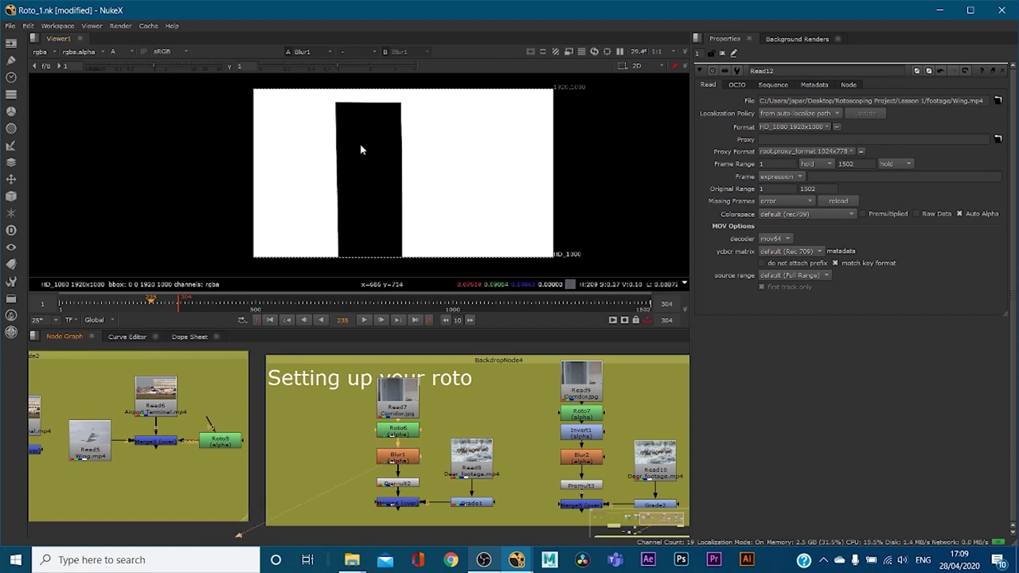
scroll(331, 177, up, 4)
scroll(331, 177, up, 8)
key(a)
key(a)
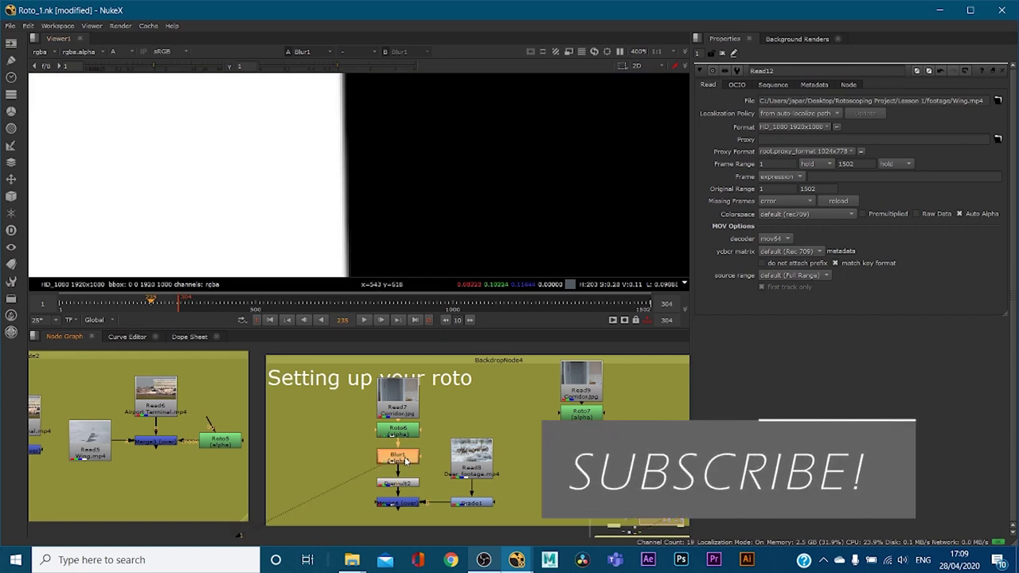
- Toggle Blur1 off and on to compare the doorway's alpha edge with and without the blur
key(s)
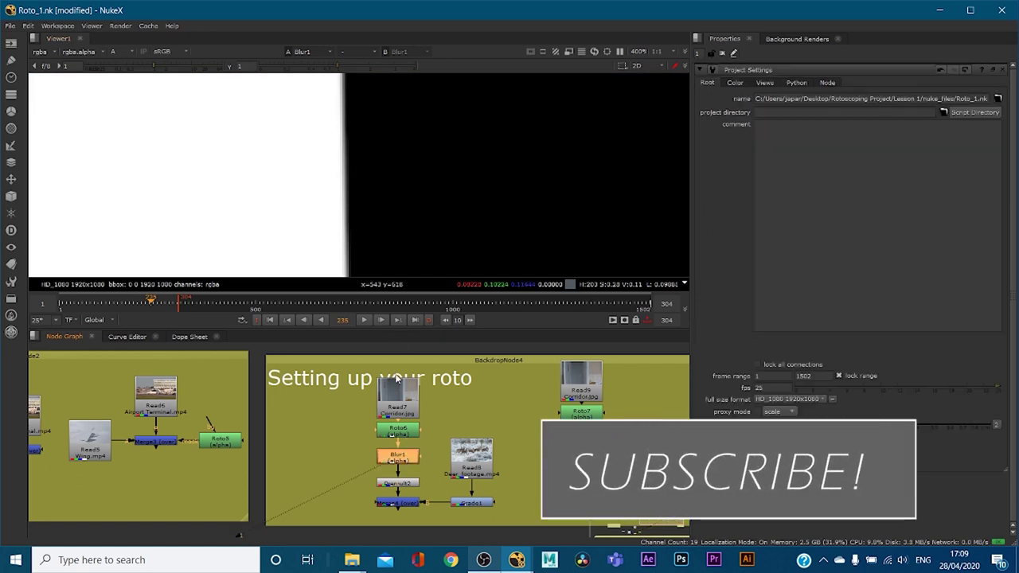
click(407, 460)
key(d)
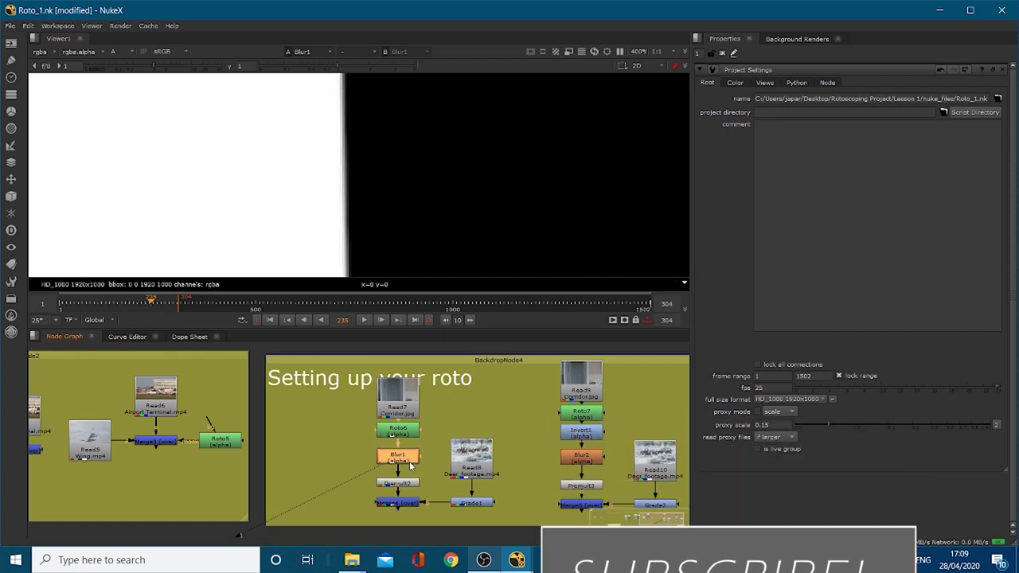
key(d)
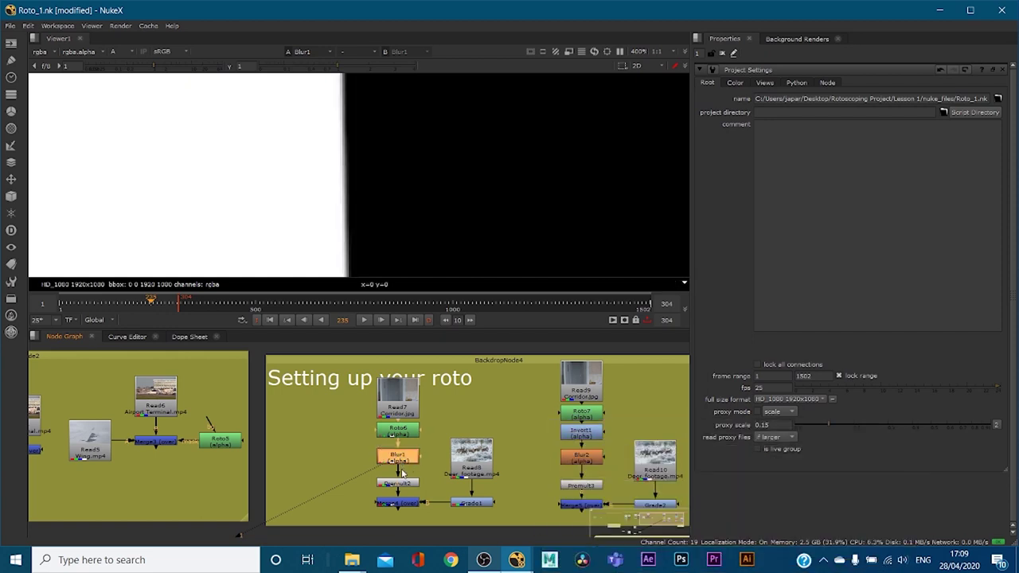
- View Premult2's RGB output and examine the cut-out doorway in the corridor image
click(402, 483)
key(1)
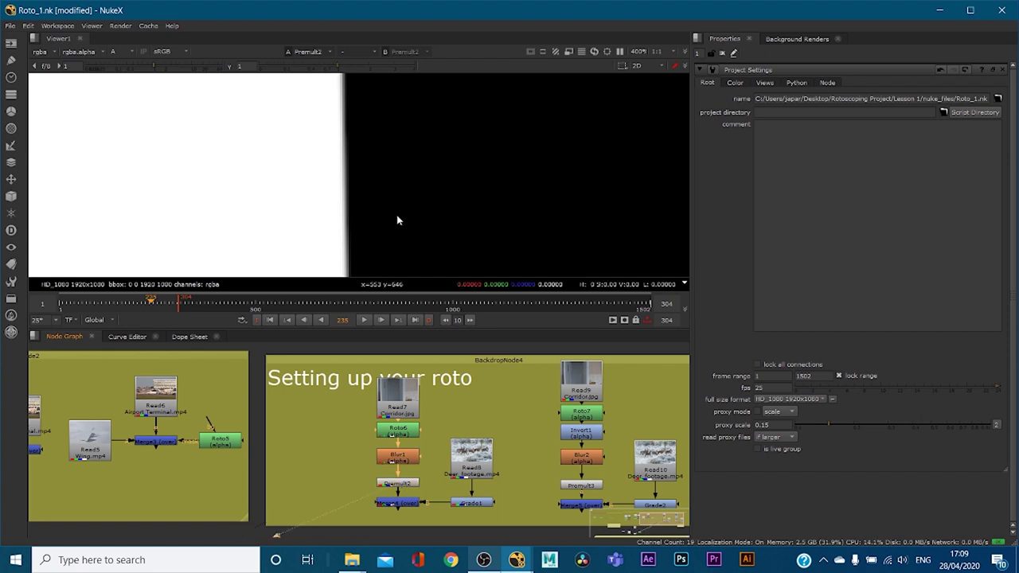
scroll(397, 220, down, 8)
key(a)
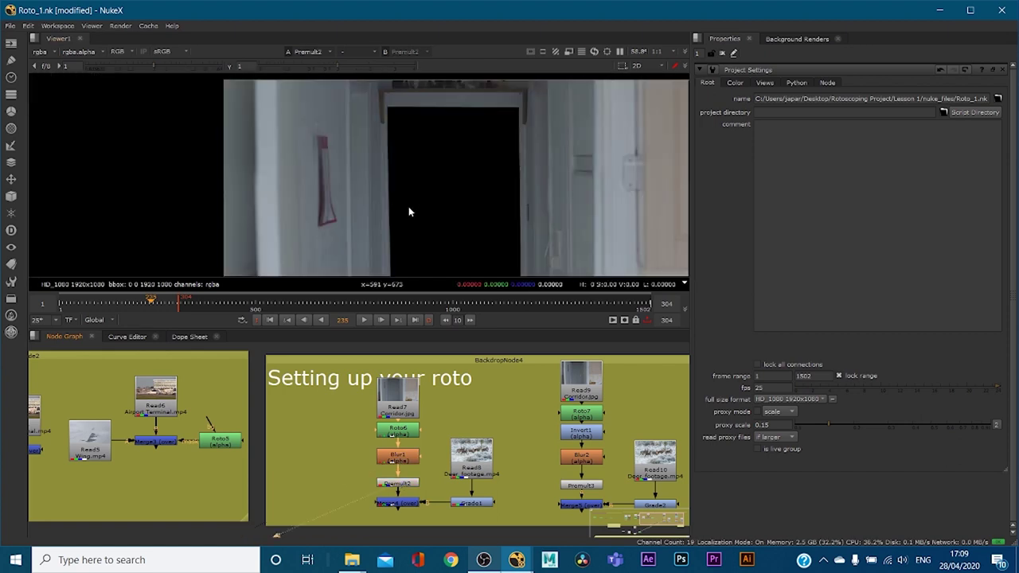
scroll(409, 212, up, 8)
scroll(407, 177, down, 10)
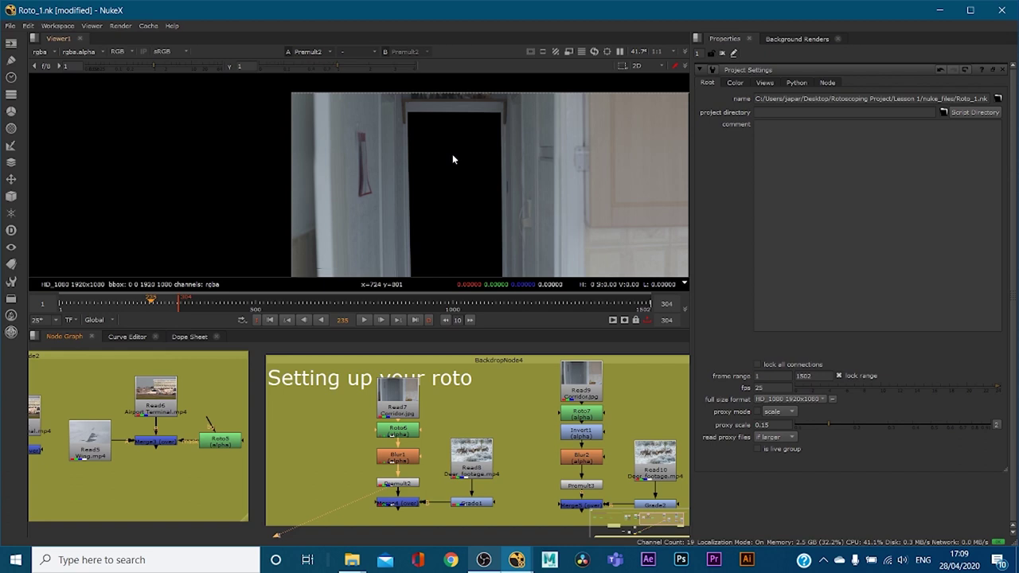
scroll(452, 159, down, 3)
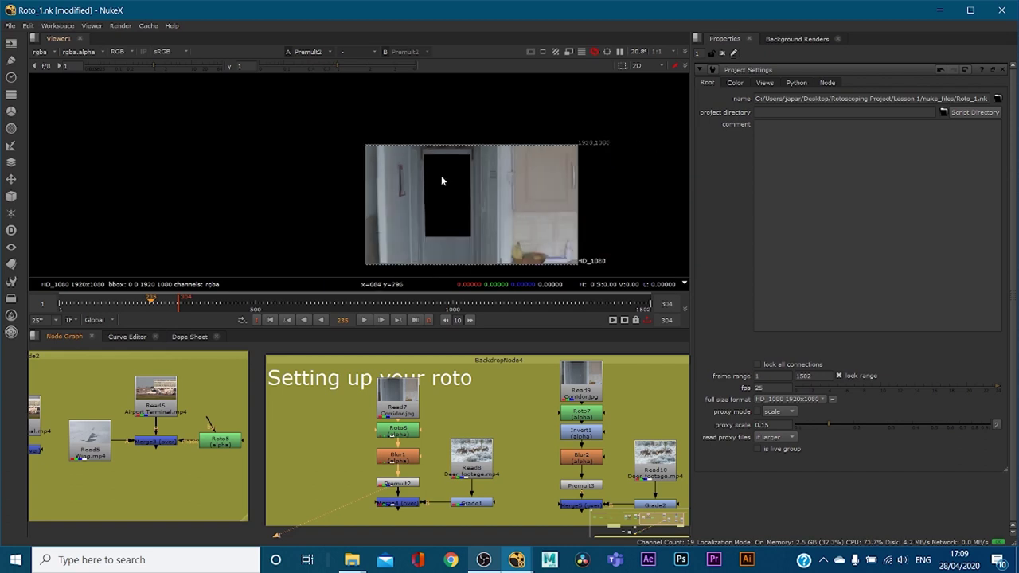
- View Merge4's composite and examine the deer footage inside the doorway
click(407, 501)
key(1)
scroll(440, 239, up, 6)
scroll(443, 198, down, 5)
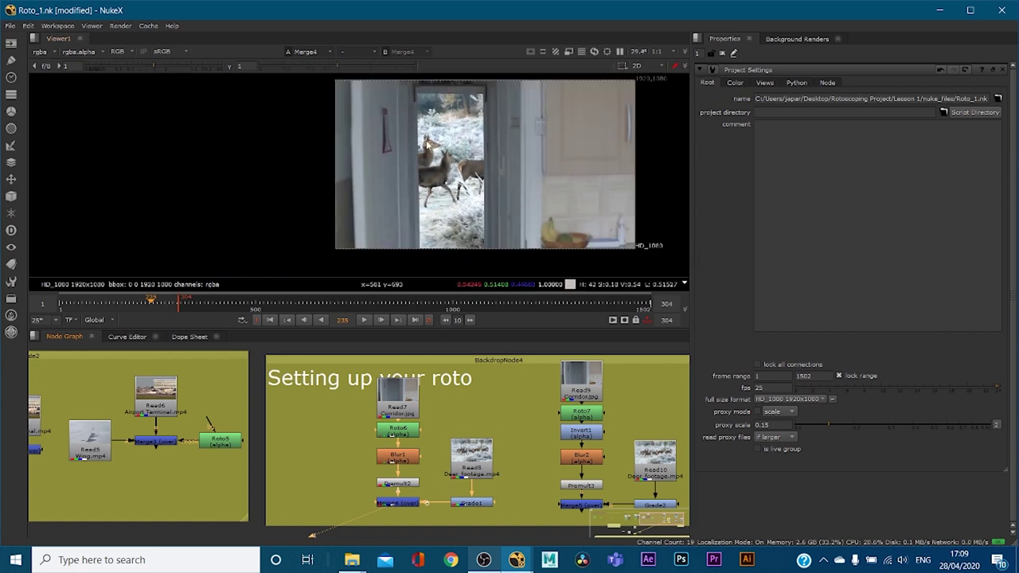
- Toggle Grade1 off and on repeatedly to compare the deer footage with and without the grade
click(478, 503)
key(d)
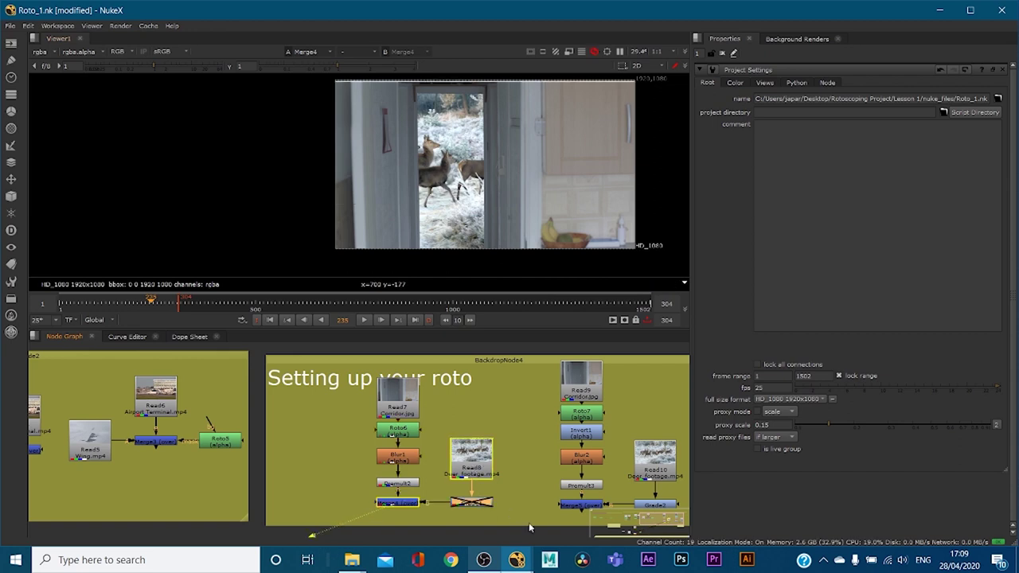
key(d)
key(d)
key(d)
key(d)
key(d)
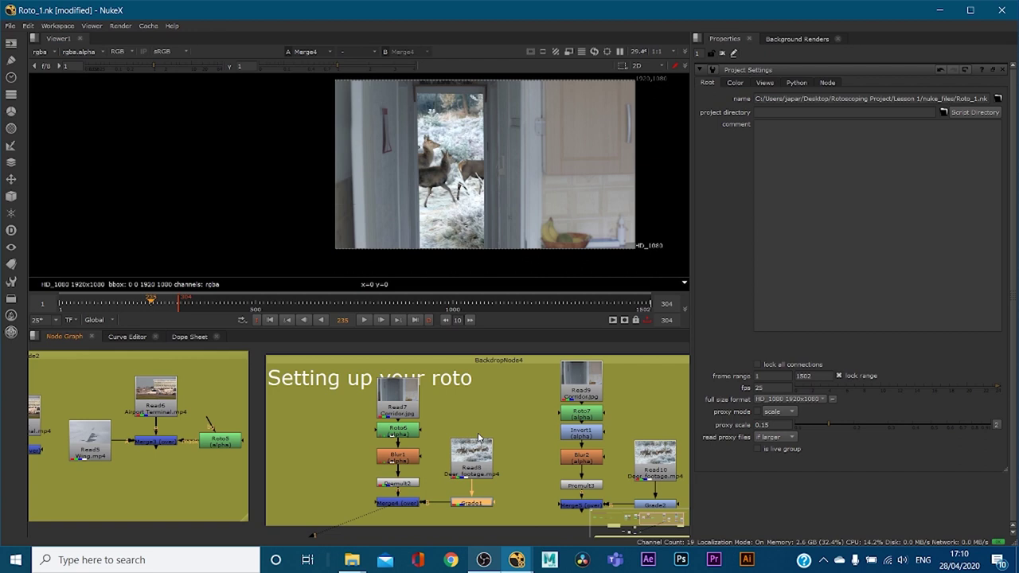
- Duplicate the first example's Corridor.jpg and Deer_footage.mp4 Read nodes and place the copies in the empty area beneath the backdrop
click(410, 406)
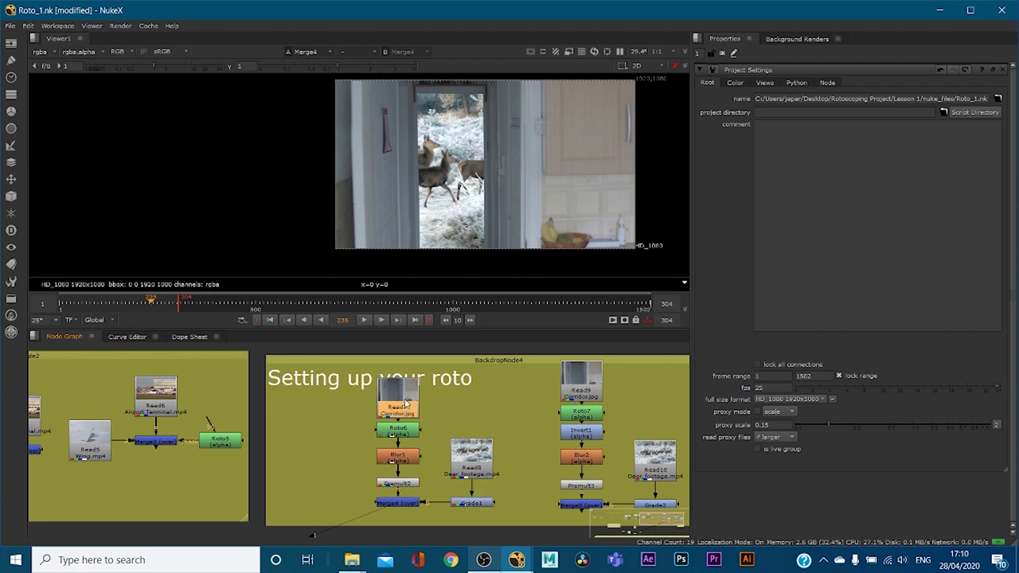
shift+click(469, 464)
middle_drag(558, 482, 546, 388)
key(ctrl+v)
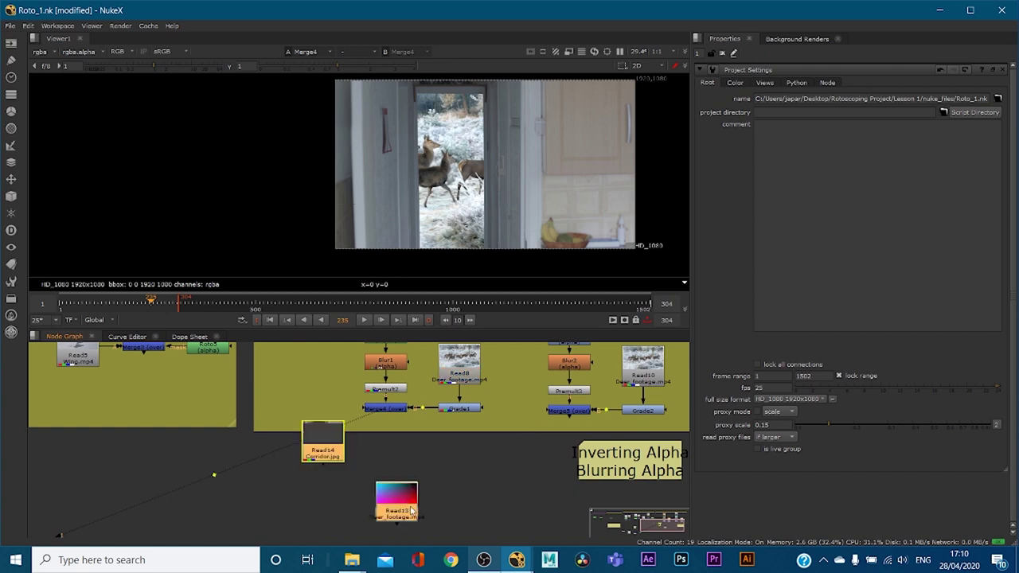
drag(337, 456, 409, 480)
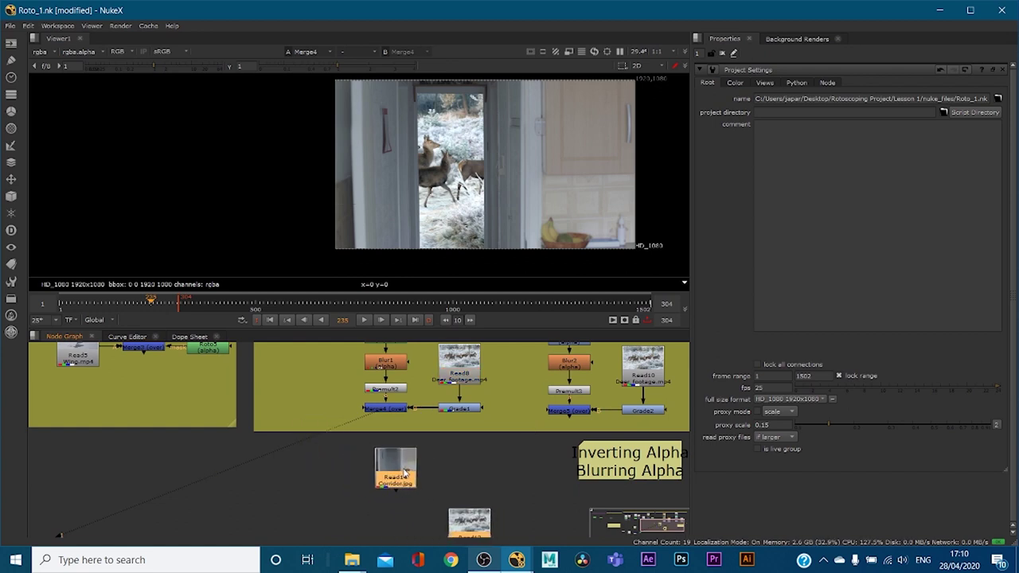
scroll(385, 443, down, 1)
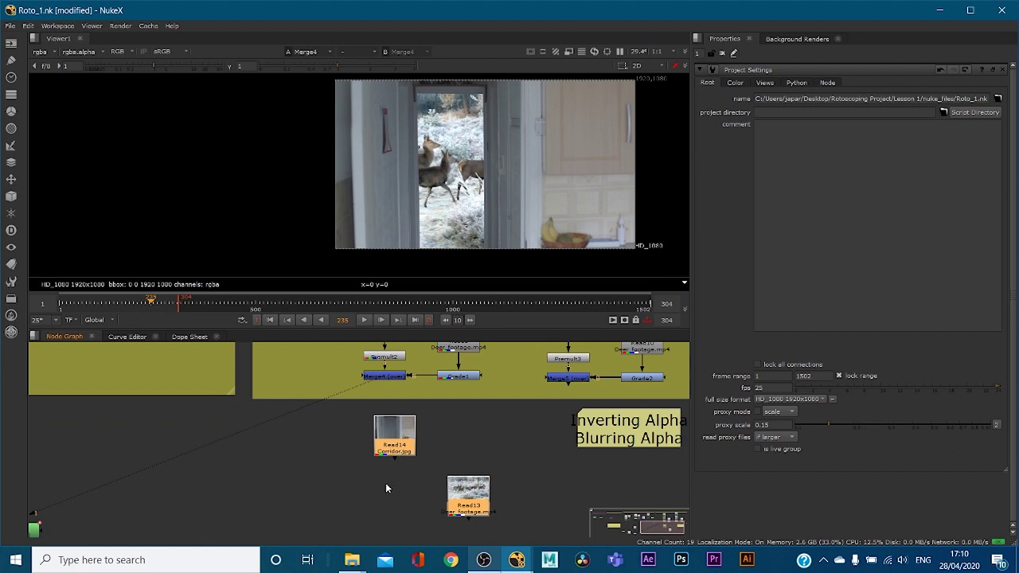
- View the copied Corridor.jpg and move the Viewer1 node beneath it in the node graph
click(395, 436)
key(1)
click(297, 462)
middle_drag(298, 462, 389, 413)
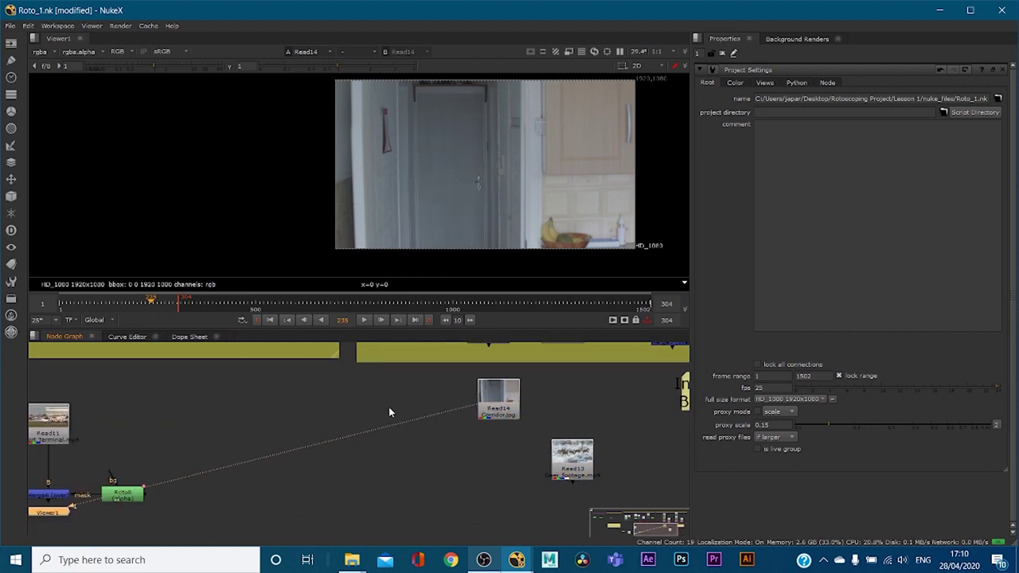
drag(86, 516, 514, 503)
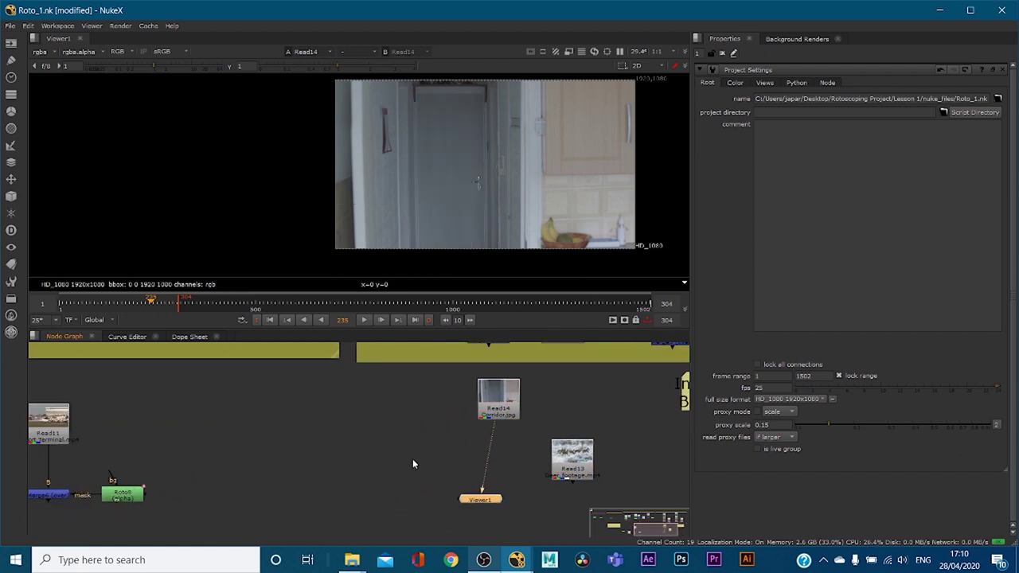
- Insert a Roto node between the copied Corridor.jpg and the Viewer, and draw a rectangle shape over the door
key(o)
drag(419, 438, 489, 423)
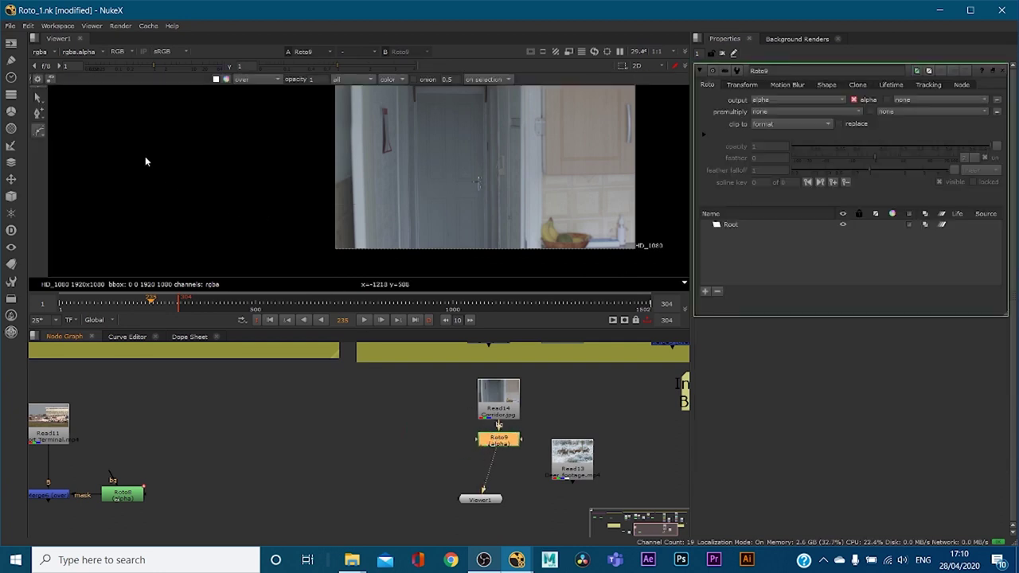
scroll(430, 120, up, 2)
scroll(455, 131, down, 2)
middle_drag(466, 121, 451, 150)
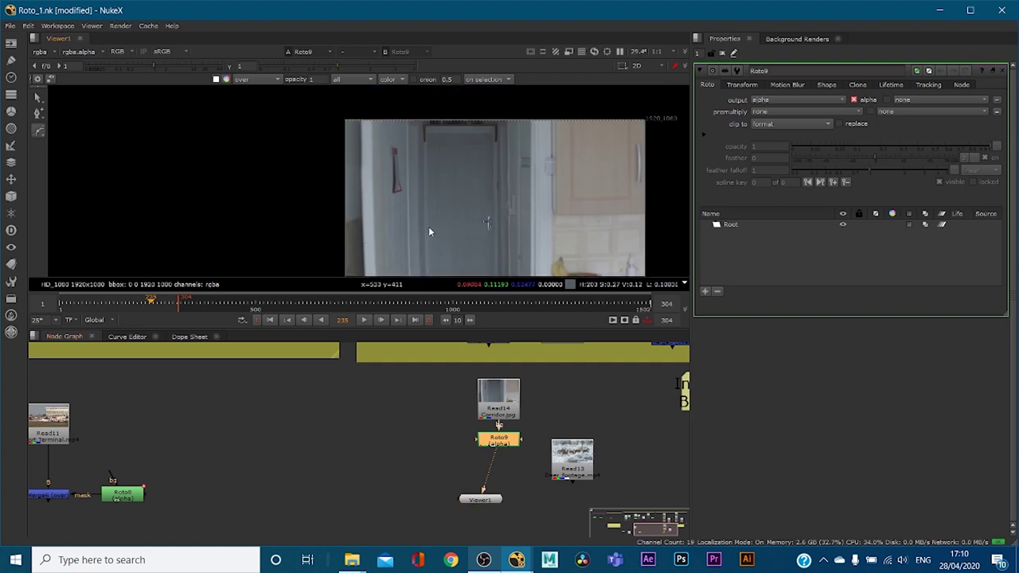
scroll(427, 136, up, 1)
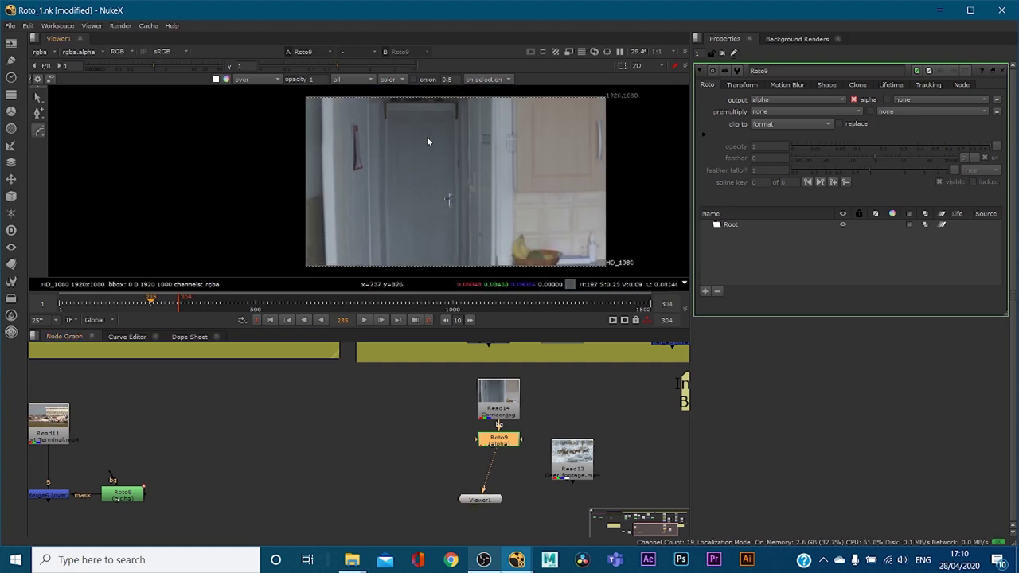
scroll(397, 168, up, 1)
click(39, 131)
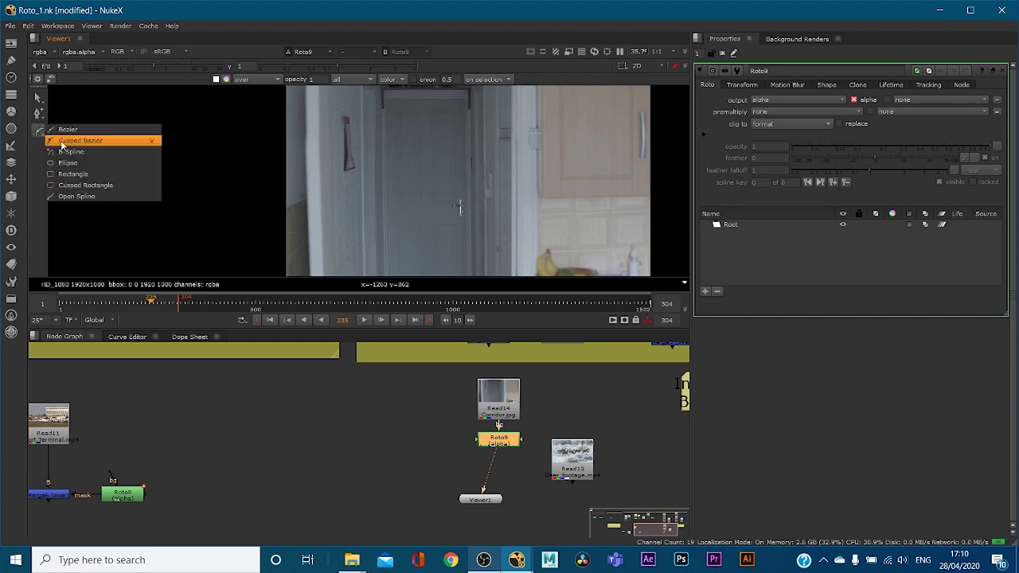
drag(84, 175, 83, 175)
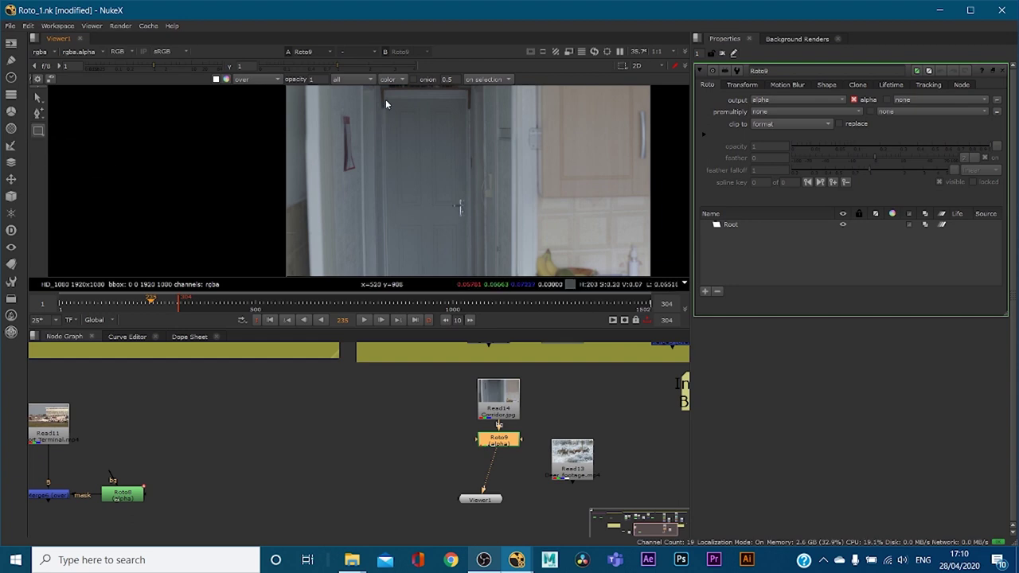
drag(385, 98, 469, 289)
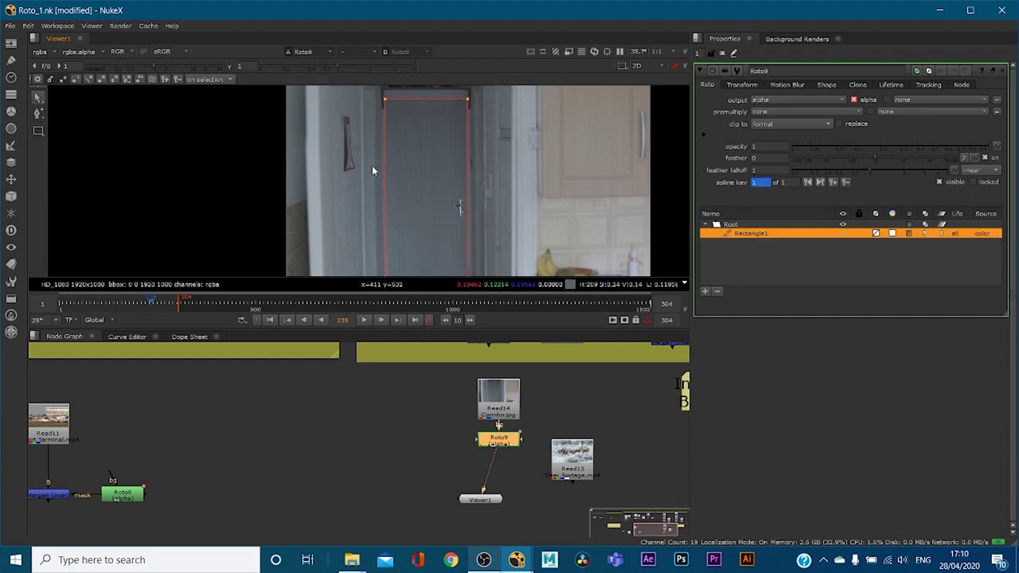
- Align the rectangle's two top corner points with the upper corners of the door
scroll(371, 170, up, 4)
scroll(378, 196, up, 4)
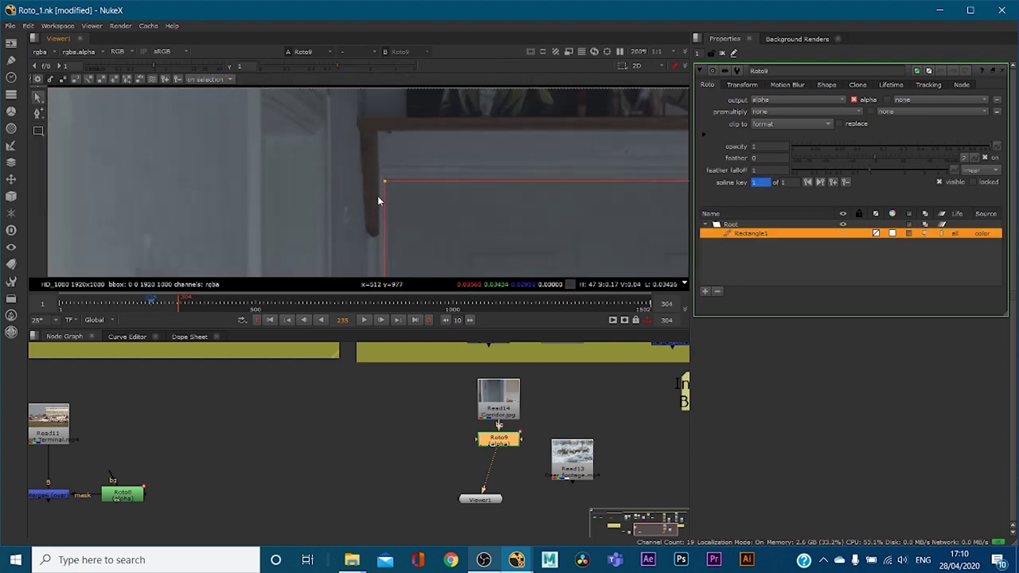
drag(394, 169, 392, 163)
middle_drag(641, 165, 380, 167)
middle_drag(664, 181, 409, 165)
middle_drag(661, 160, 416, 158)
drag(505, 154, 474, 152)
middle_drag(502, 212, 469, 162)
drag(468, 156, 452, 159)
- Move the rectangle's bottom-left corner point onto the door's lower left edge
middle_drag(473, 89, 471, 271)
middle_drag(471, 89, 468, 270)
middle_drag(471, 90, 464, 271)
middle_drag(465, 89, 483, 268)
middle_drag(196, 237, 313, 205)
middle_drag(191, 263, 332, 203)
scroll(333, 204, down, 1)
drag(332, 204, 352, 208)
middle_drag(366, 173, 371, 225)
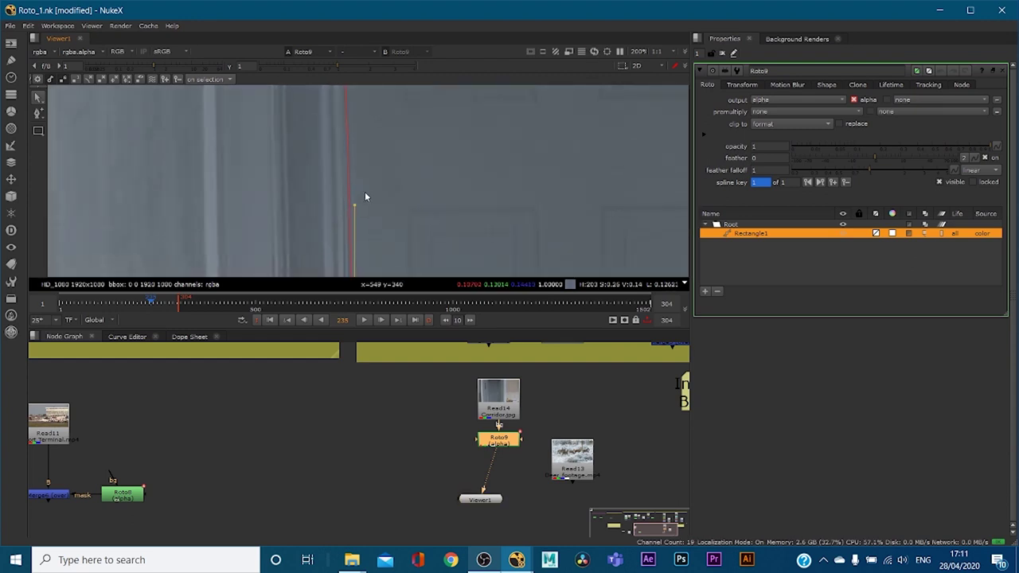
- Adjust the bottom-left point's tangent handle until the rectangle's left side follows the door edge, and check the whole shape
drag(354, 206, 465, 203)
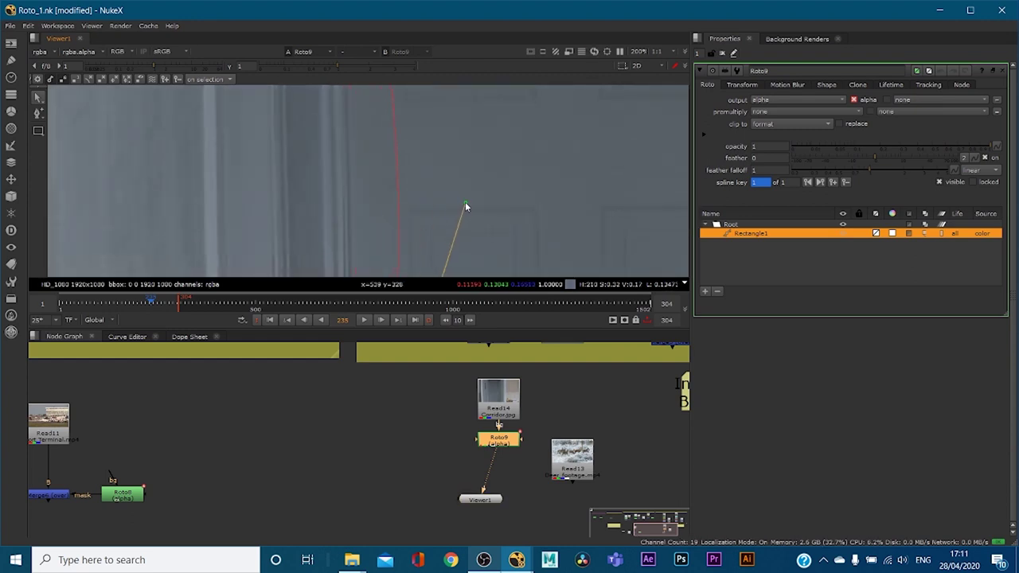
scroll(443, 177, down, 4)
scroll(442, 176, down, 3)
click(447, 176)
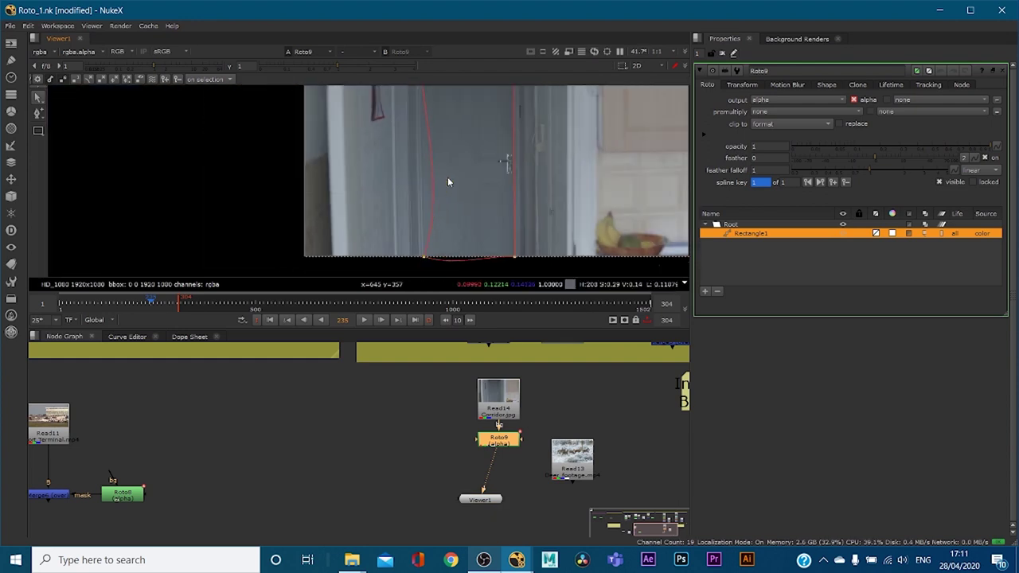
drag(426, 257, 420, 191)
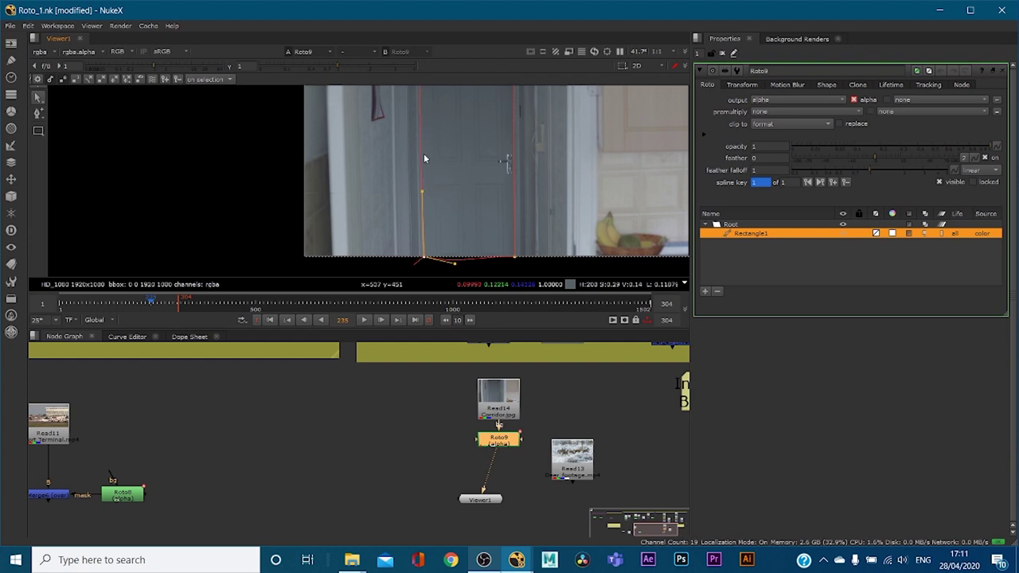
middle_drag(424, 153, 421, 246)
scroll(415, 142, up, 1)
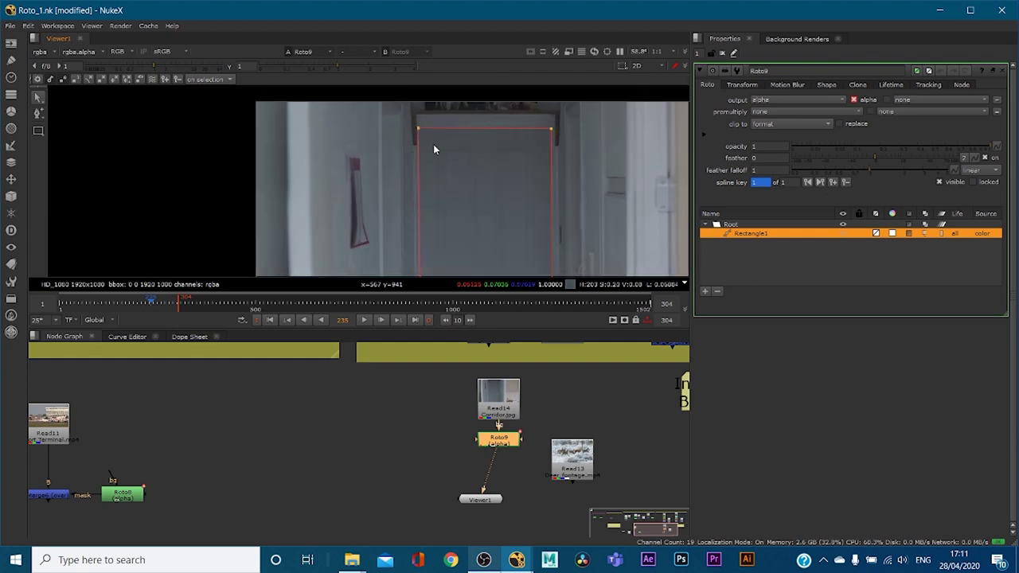
scroll(438, 155, down, 4)
middle_drag(481, 197, 443, 146)
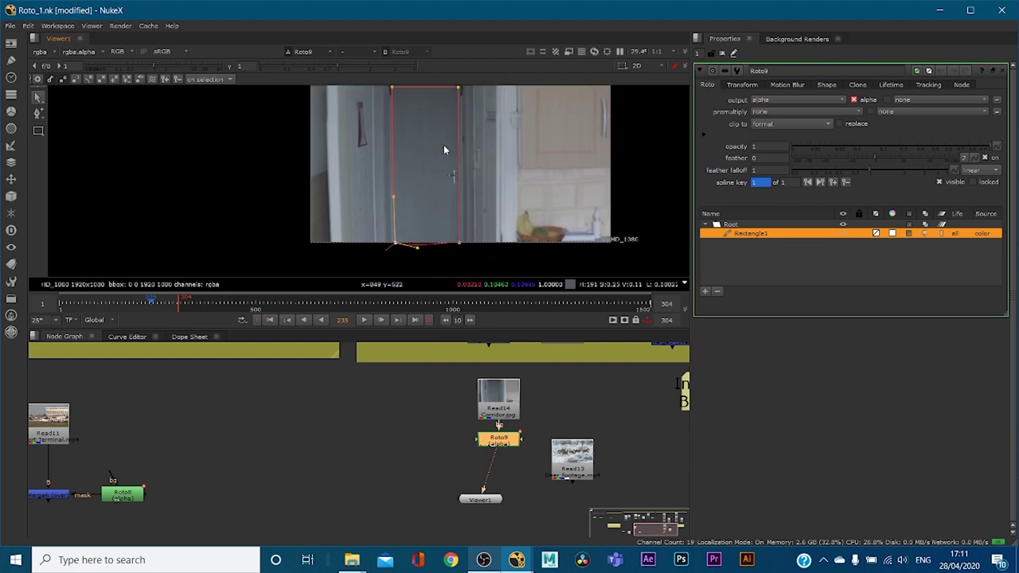
- Check the door shape's alpha, insert a Premult node between the Roto and the Viewer, and display its RGB result
key(a)
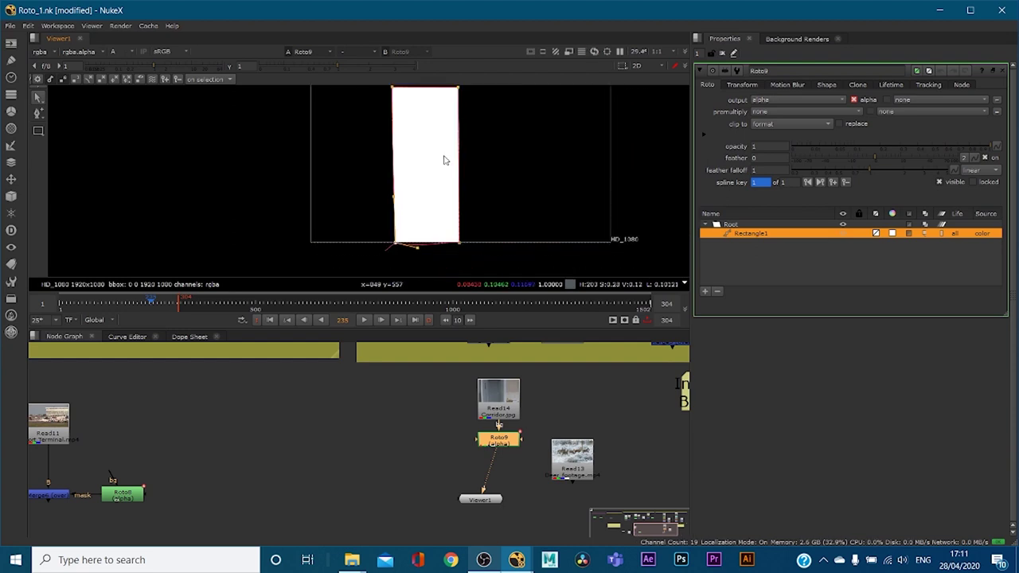
scroll(448, 189, down, 1)
click(369, 434)
key(Tab)
text(prem)
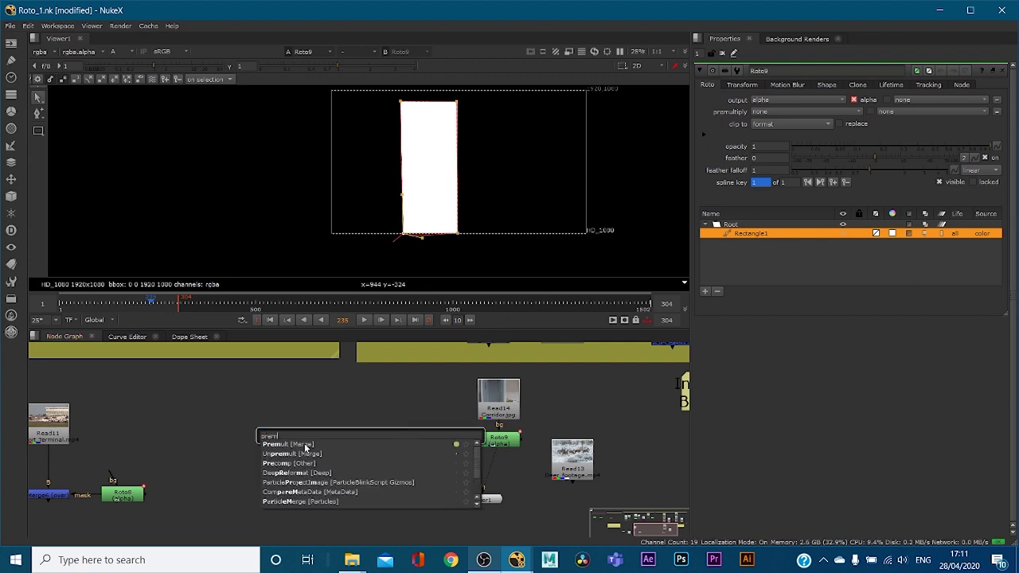
click(304, 443)
drag(369, 443, 489, 476)
key(a)
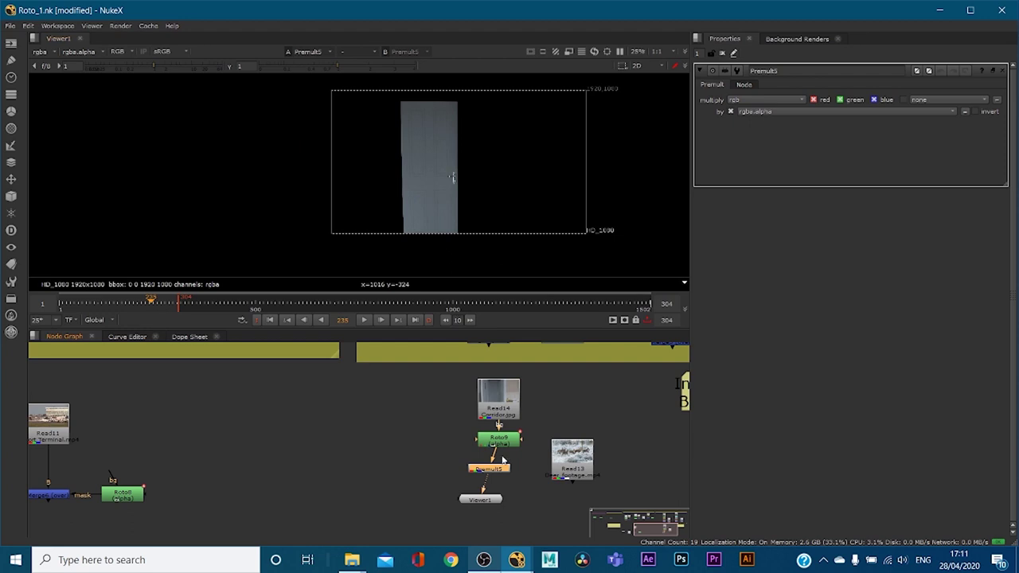
- Line up the new Premult and Viewer nodes in a straight column beneath the Roto node
drag(492, 471, 498, 530)
click(506, 414)
middle_drag(568, 400, 473, 479)
mouse_move(498, 420)
middle_down()
mouse_move(432, 468)
mouse_move(495, 437)
middle_up()
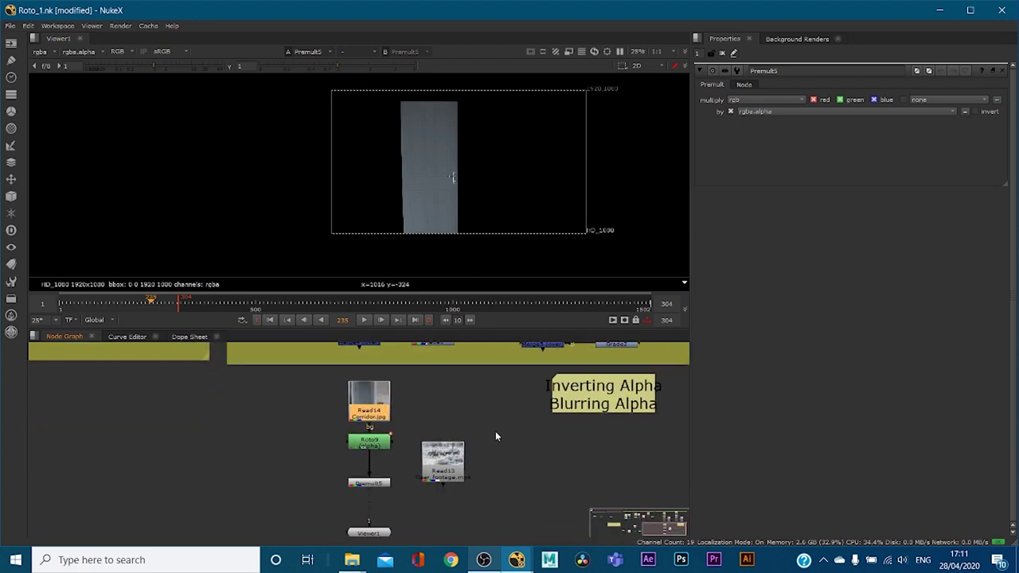
- Move the deer footage node aside, open the Roto node's properties, and toggle the rectangle's invert option to compare the premultiplied image
drag(456, 459, 495, 464)
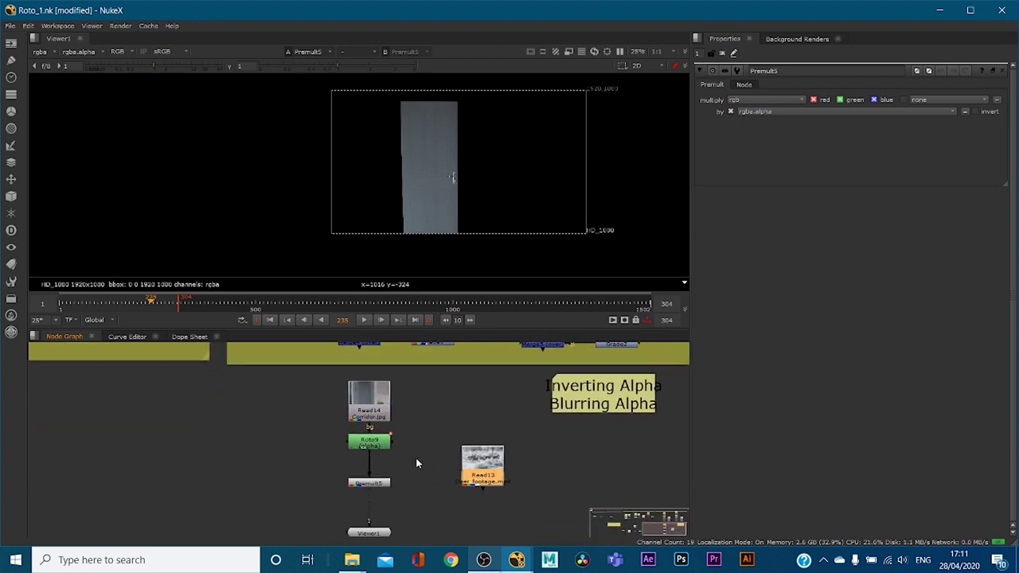
double_click(373, 442)
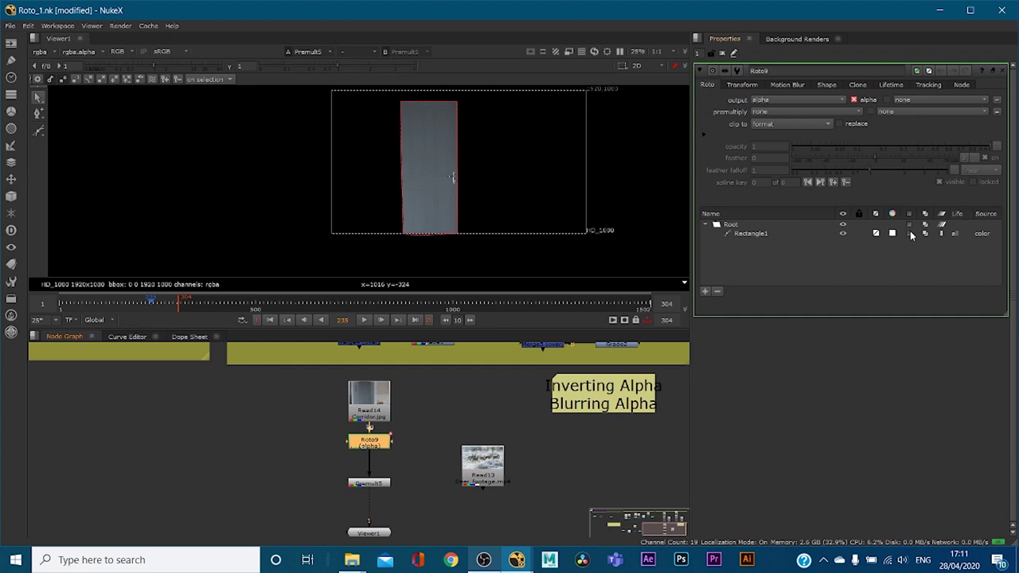
click(910, 233)
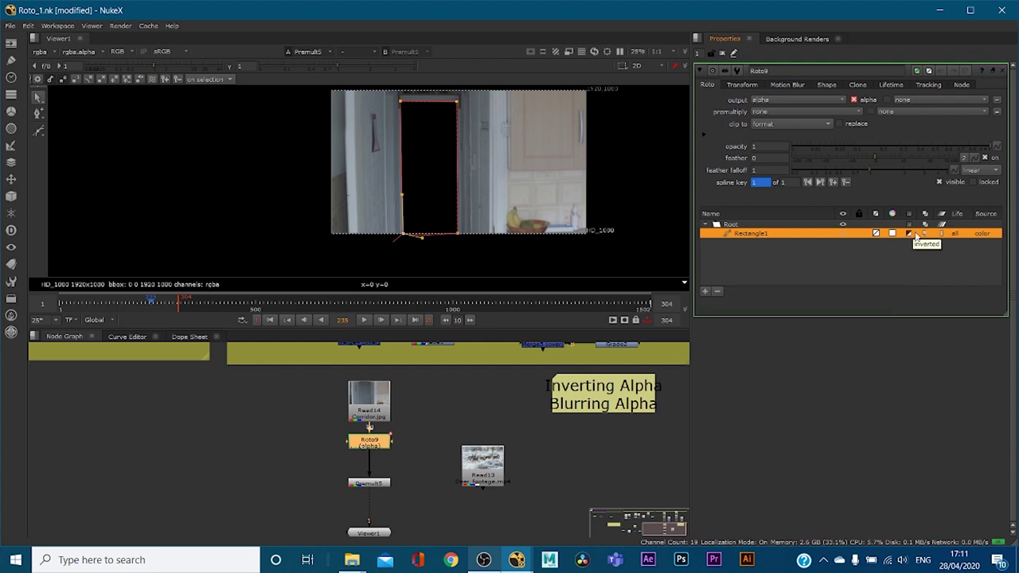
click(910, 234)
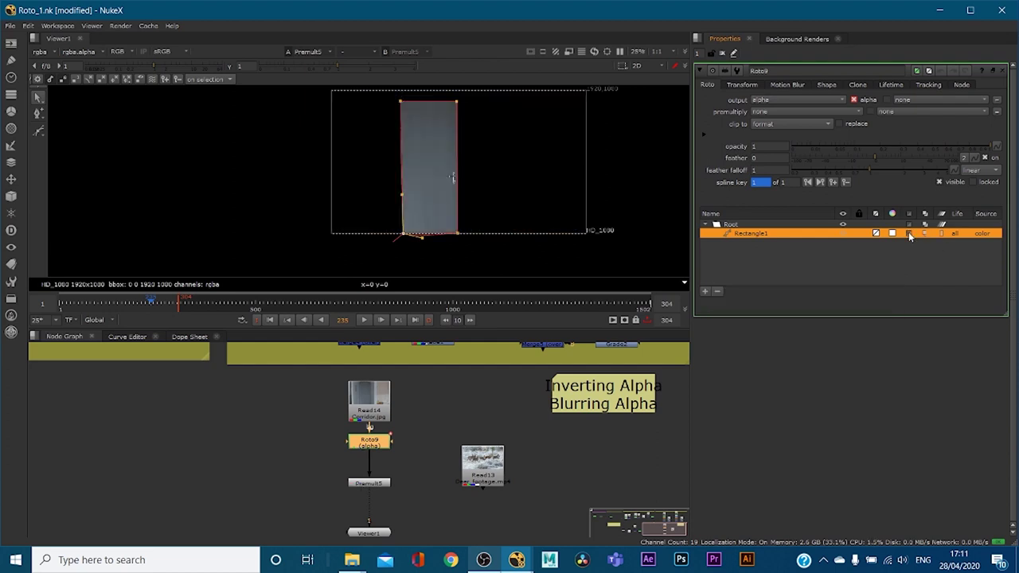
click(909, 232)
click(908, 232)
click(908, 232)
click(908, 232)
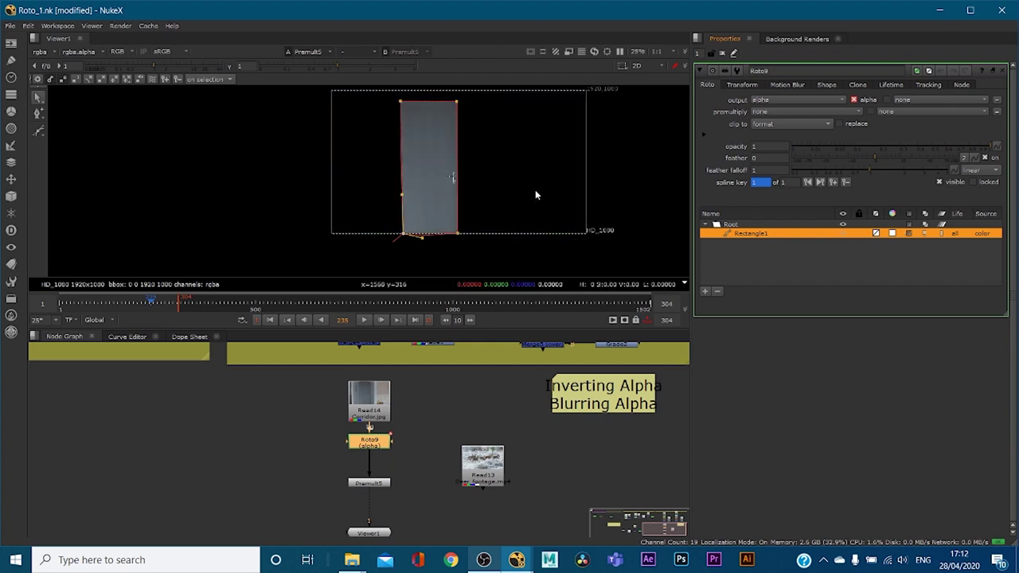
- Display the alpha channel and invert the rectangle shape so the door area is black and the surroundings white
key(a)
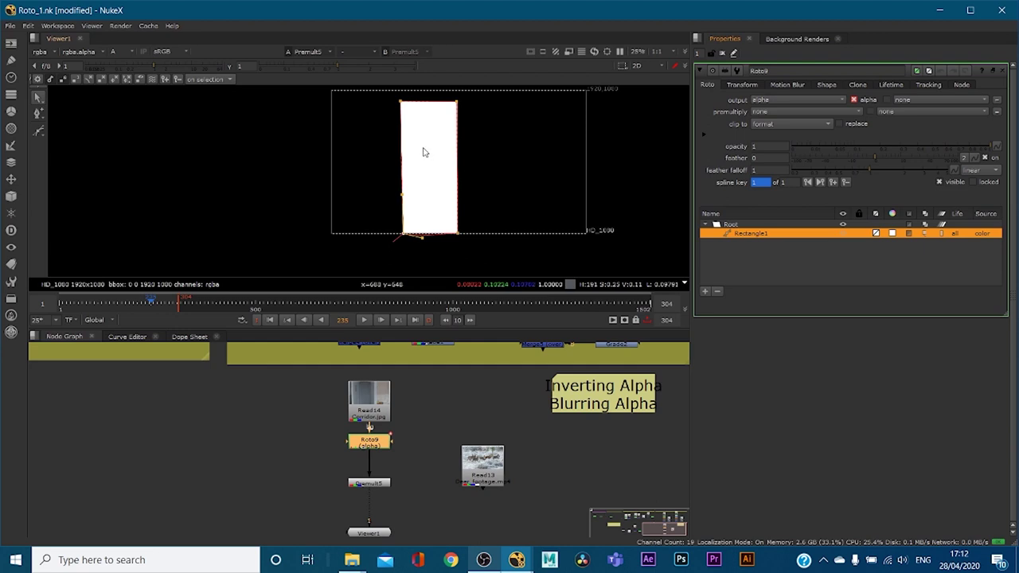
click(908, 233)
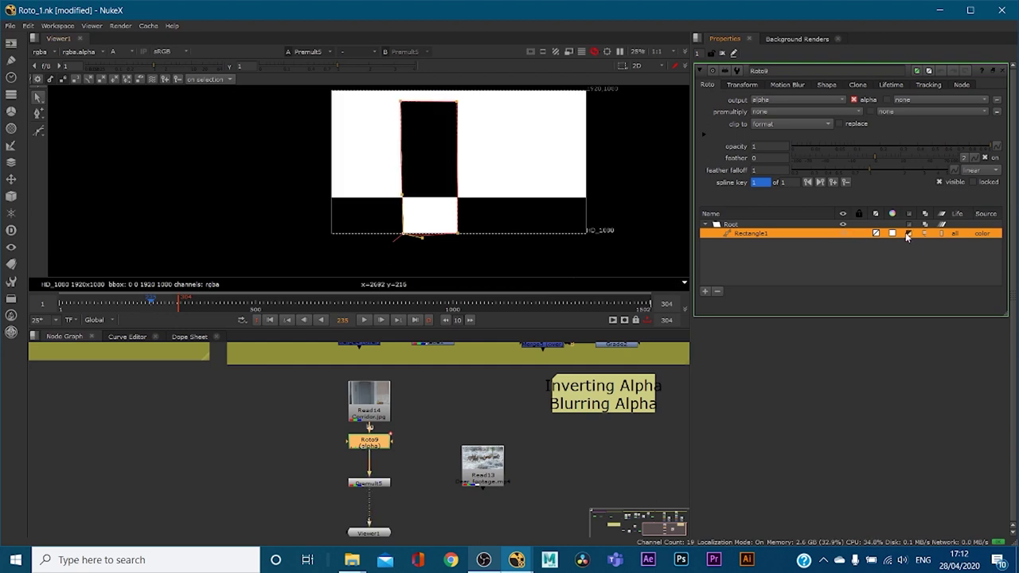
click(908, 232)
click(908, 233)
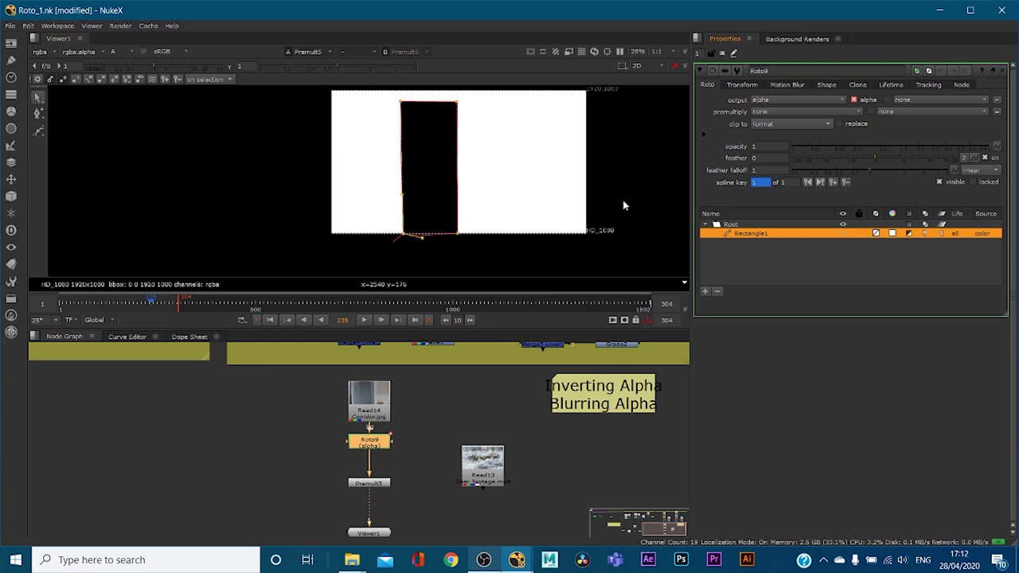
click(906, 237)
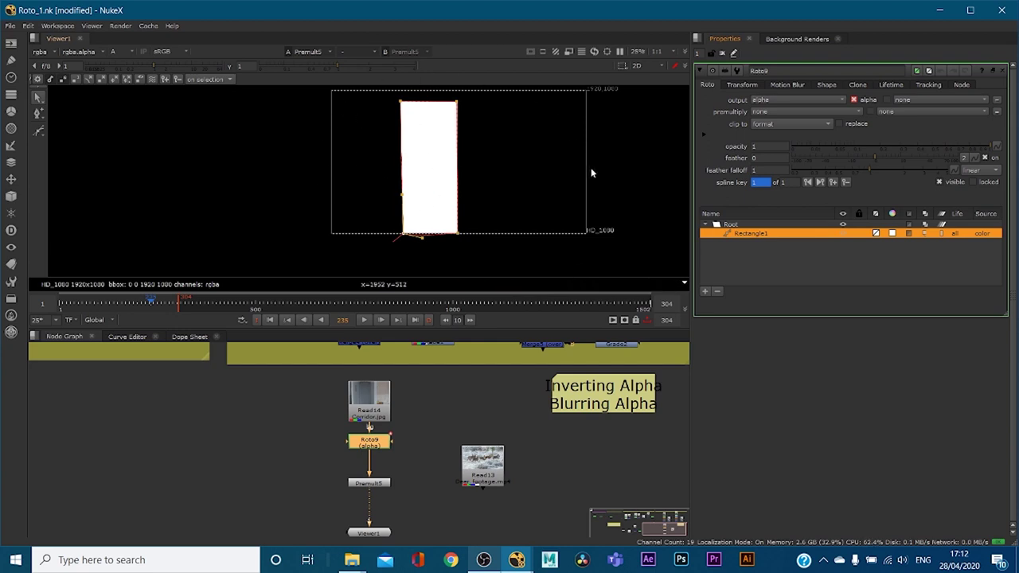
click(909, 234)
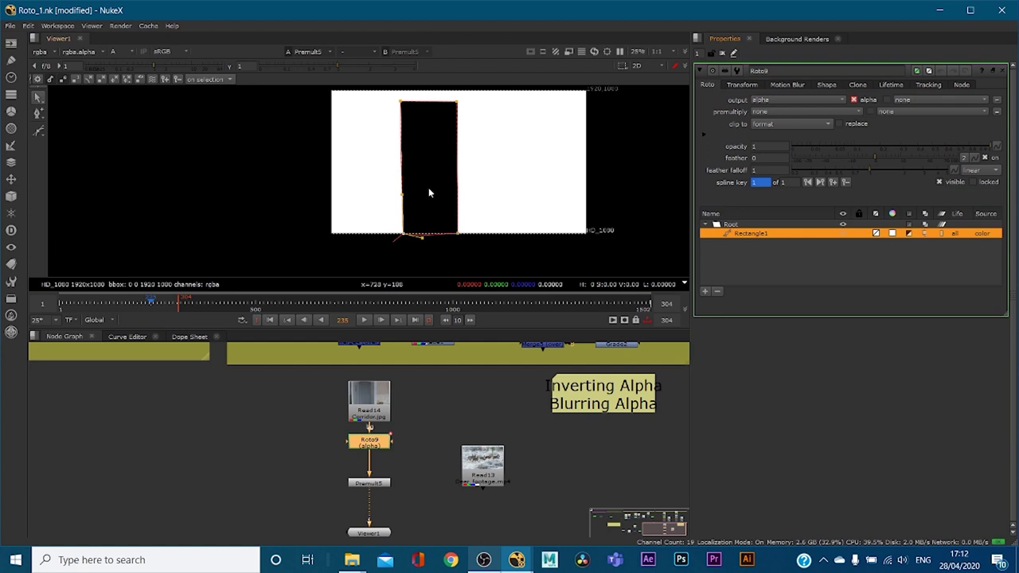
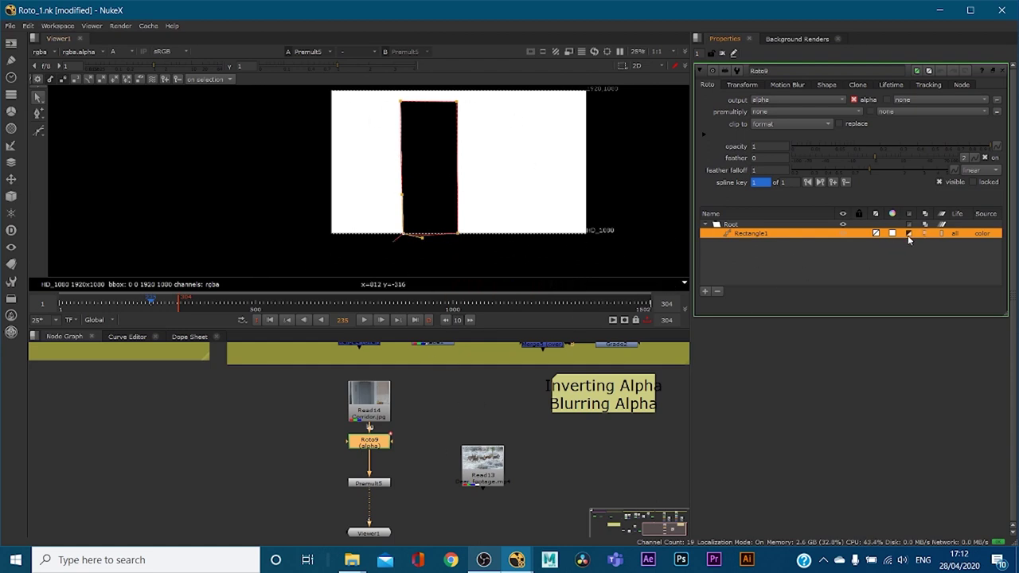
- Return to the RGB view and compare the door cutout with the rectangle's inversion off and on, leaving it inverted
click(389, 487)
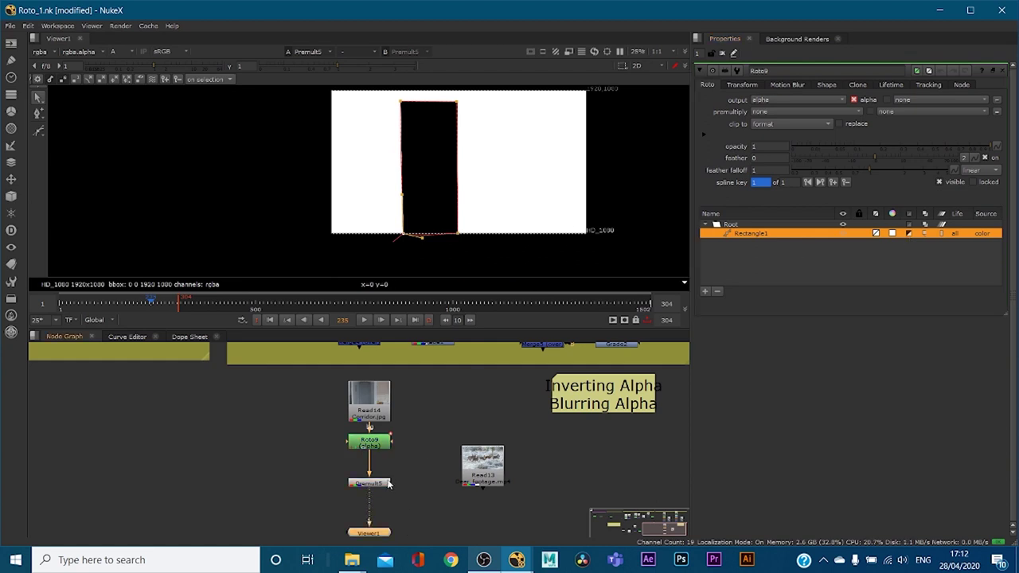
key(a)
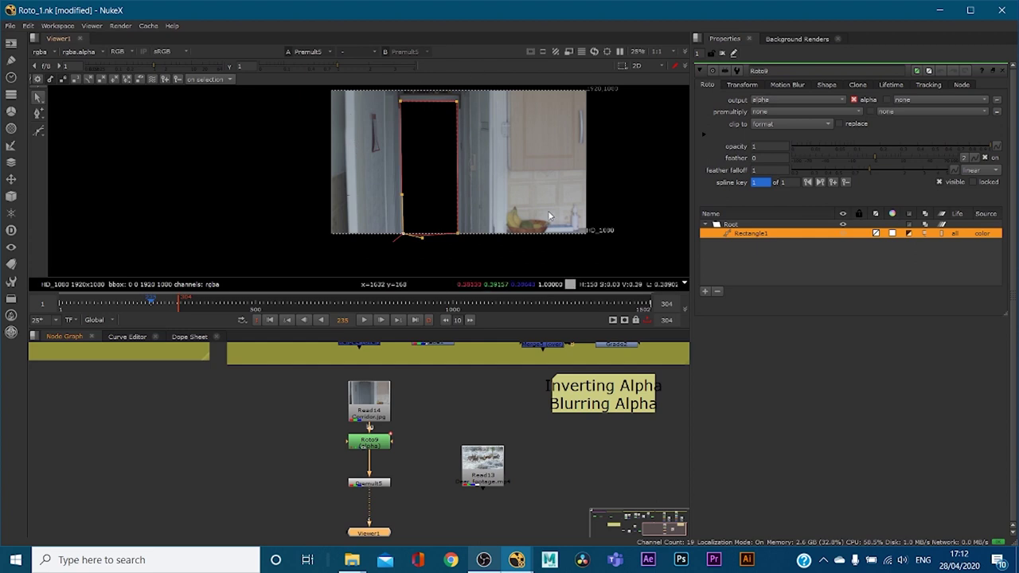
key(a)
key(a)
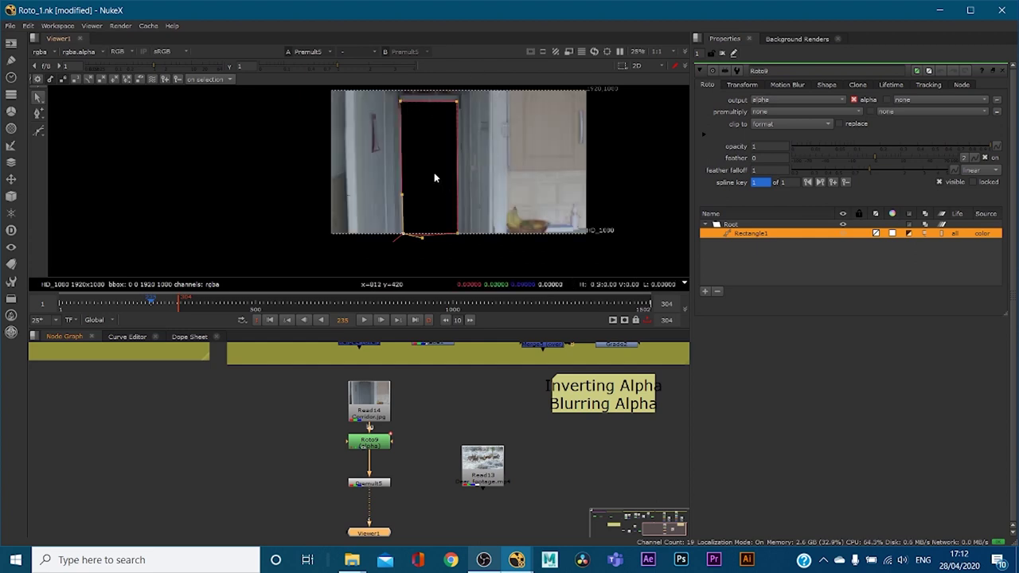
click(909, 234)
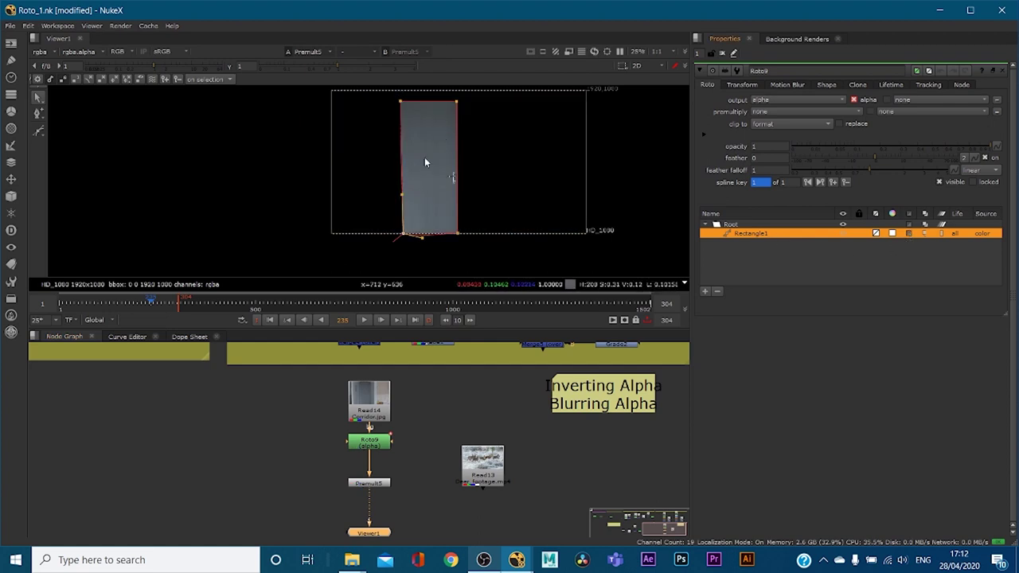
click(909, 233)
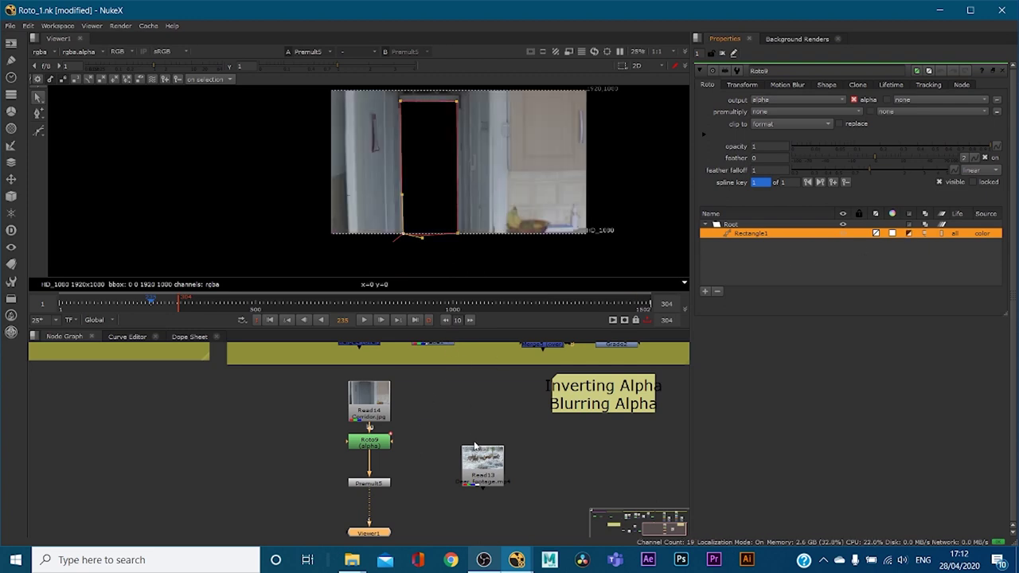
- Add a Merge node after the Premult with the corridor as A and the deer footage as B, and tidy the nodes
drag(477, 476, 481, 456)
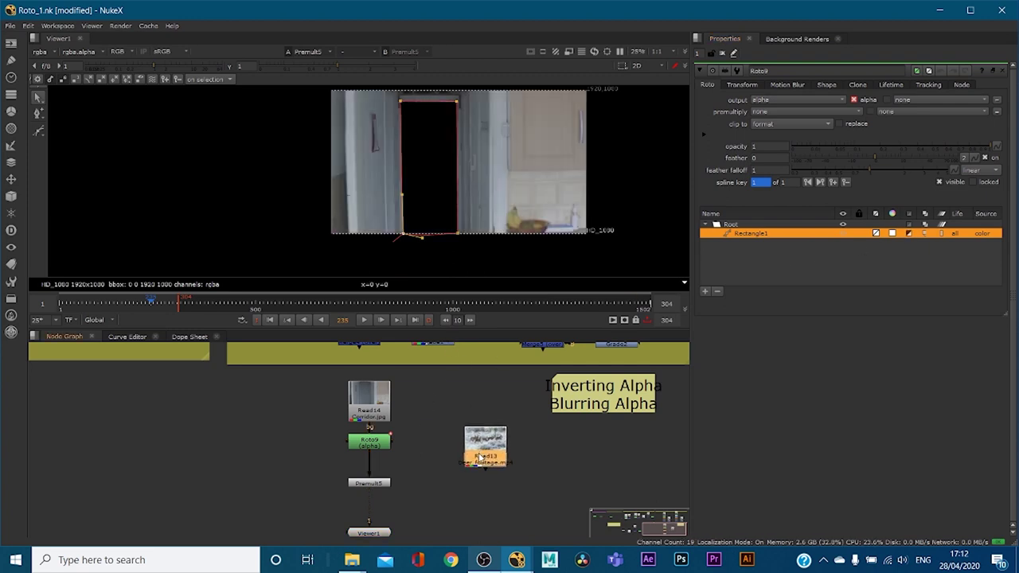
click(412, 496)
key(m)
drag(416, 498, 482, 447)
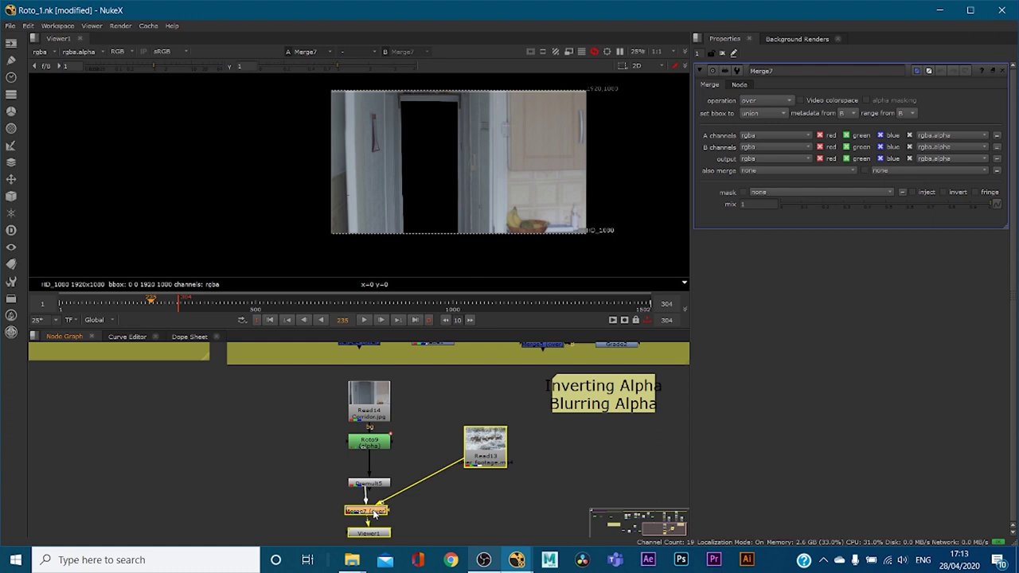
drag(489, 458, 499, 510)
drag(382, 483, 383, 479)
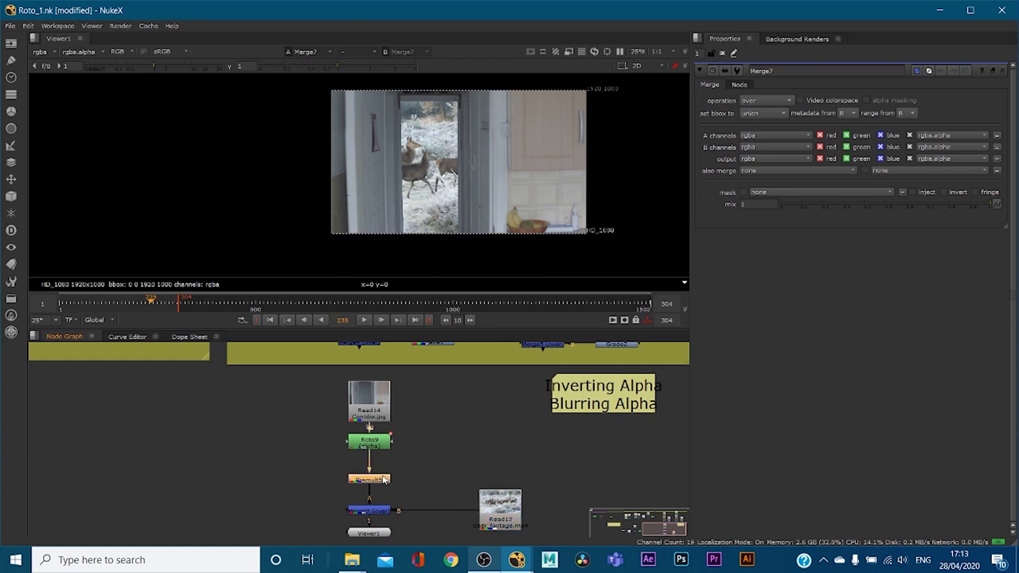
- Inspect the door cutout's edge up close, and spread the nodes to open a gap between the Roto and Premult
scroll(383, 196, up, 1)
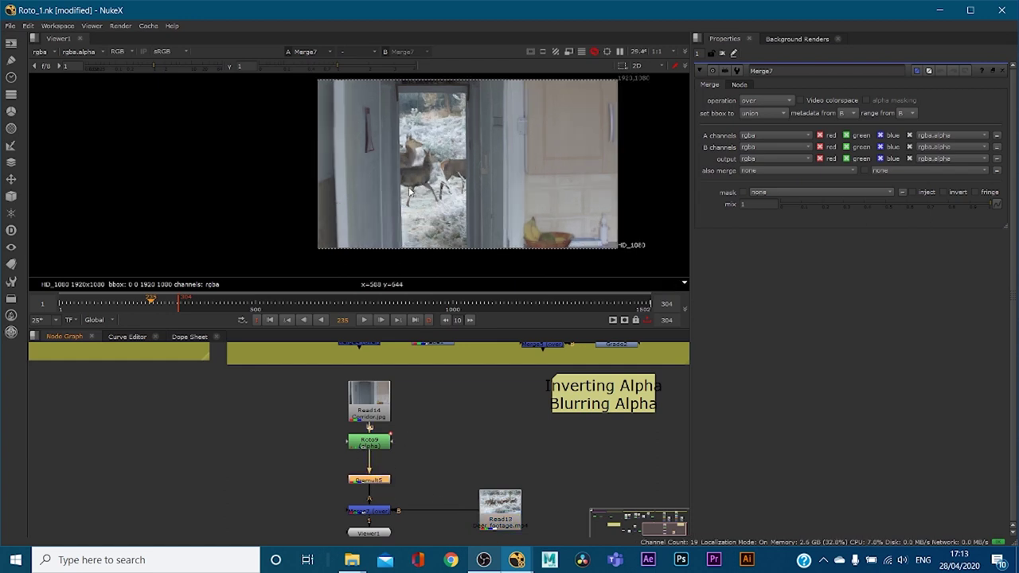
scroll(410, 191, up, 20)
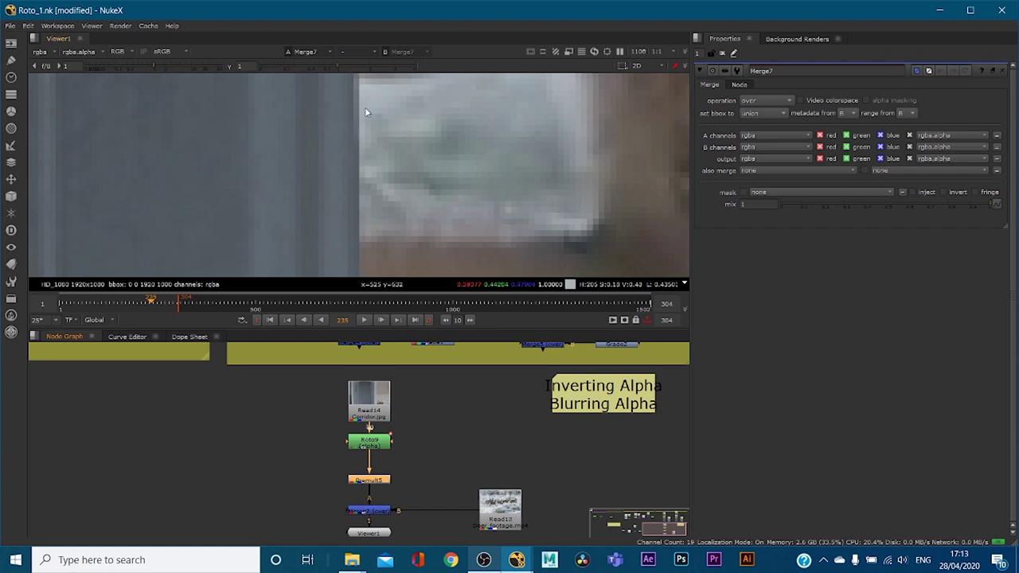
scroll(365, 112, down, 10)
drag(371, 418, 372, 406)
drag(377, 444, 375, 430)
click(354, 445)
drag(363, 477, 359, 495)
click(318, 444)
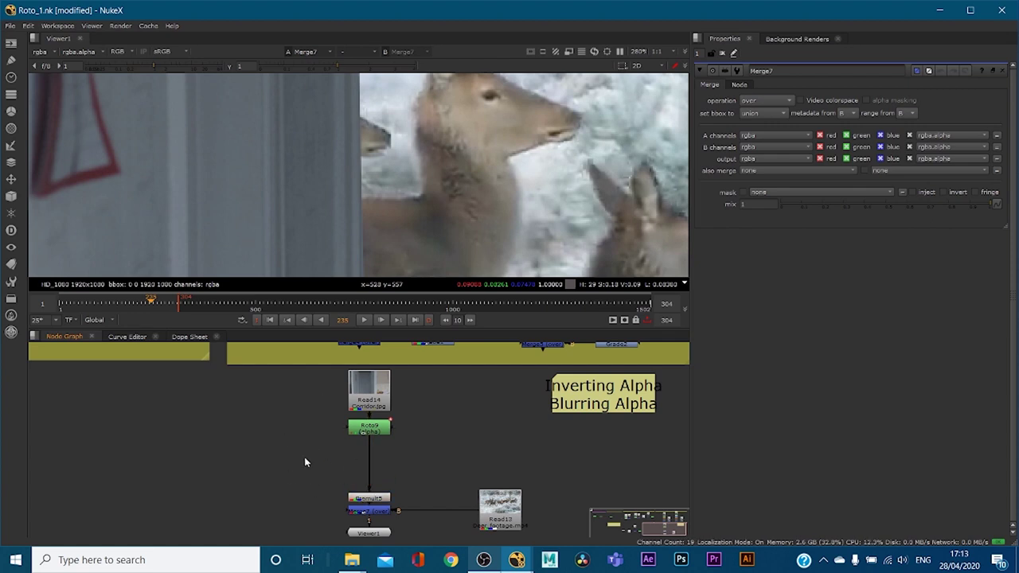
- Insert a Blur node between the Roto and Premult nodes
key(b)
drag(304, 464, 365, 463)
click(374, 389)
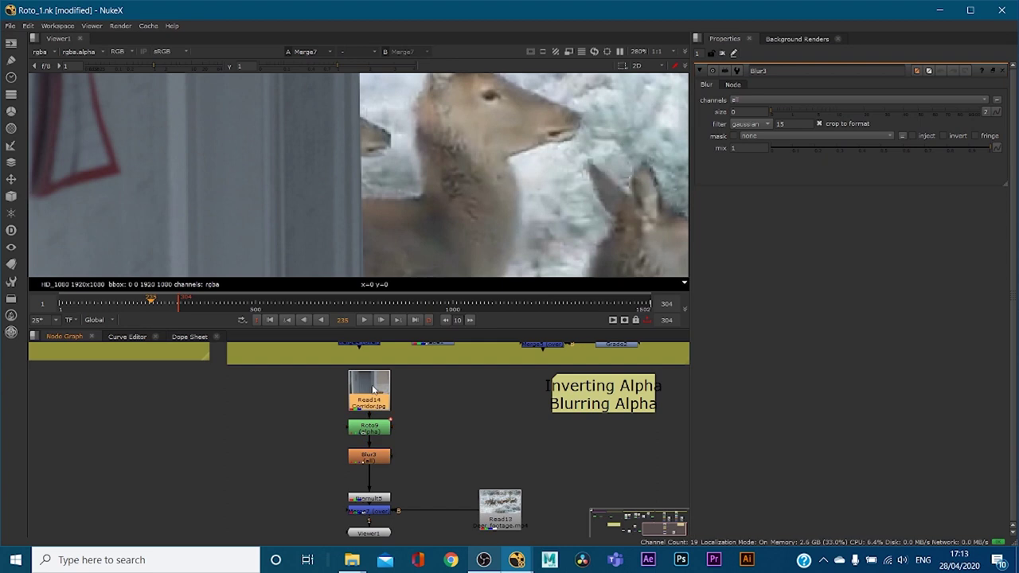
click(378, 430)
click(378, 457)
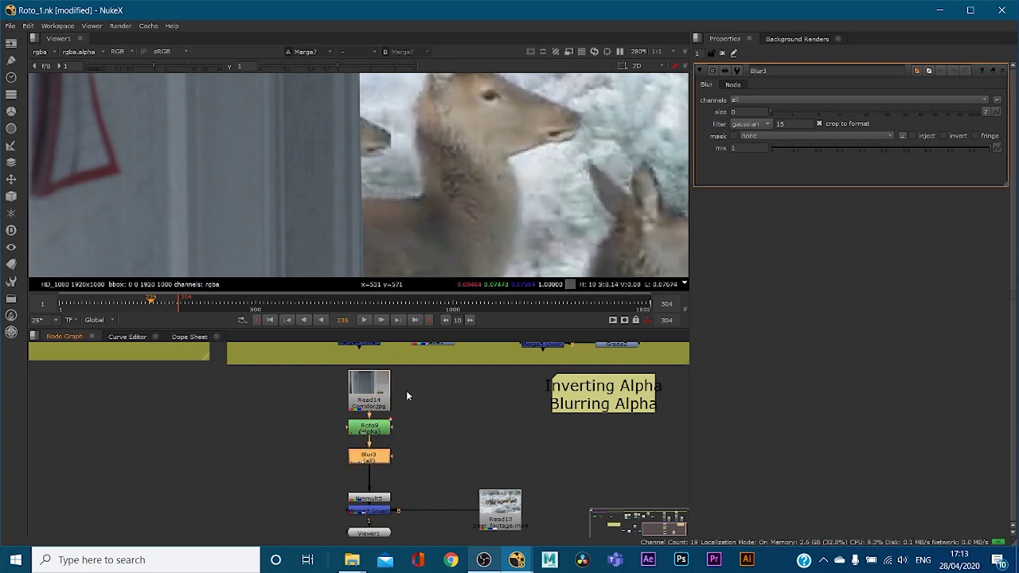
- Reopen the Roto node's properties and examine the deer composite along the door shape's edges
double_click(368, 430)
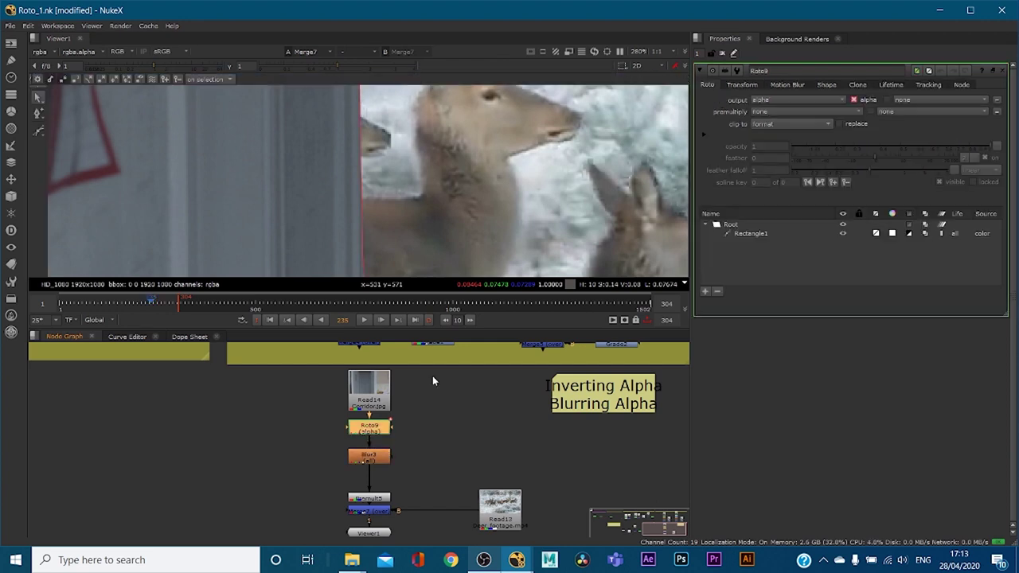
scroll(378, 115, down, 1)
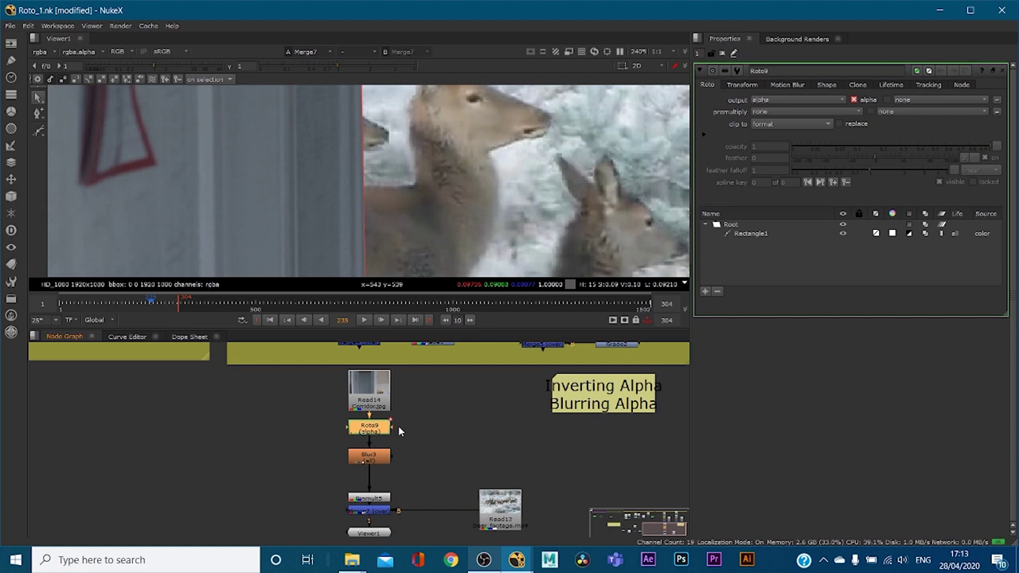
scroll(528, 158, down, 3)
scroll(442, 215, down, 1)
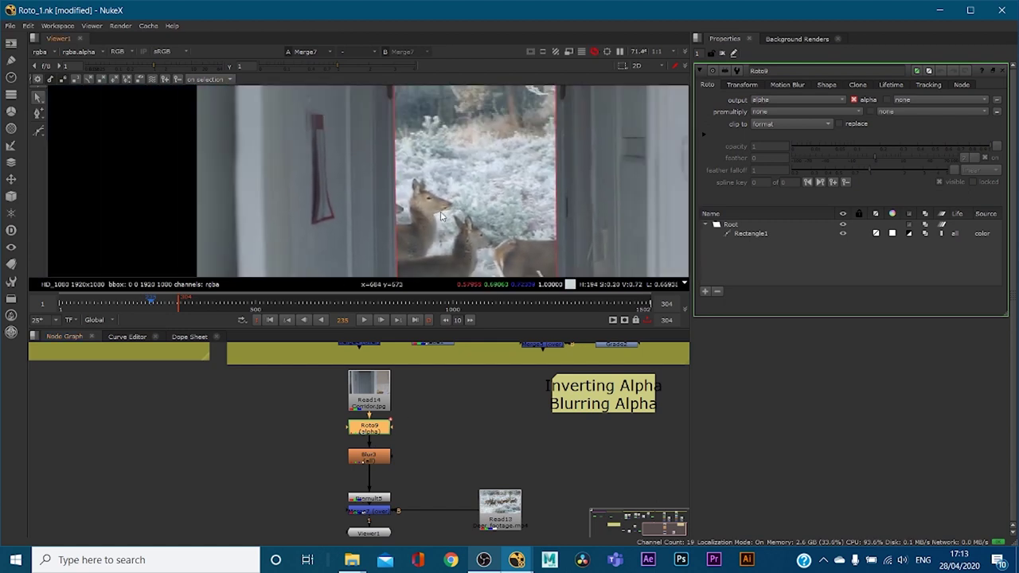
scroll(443, 209, down, 2)
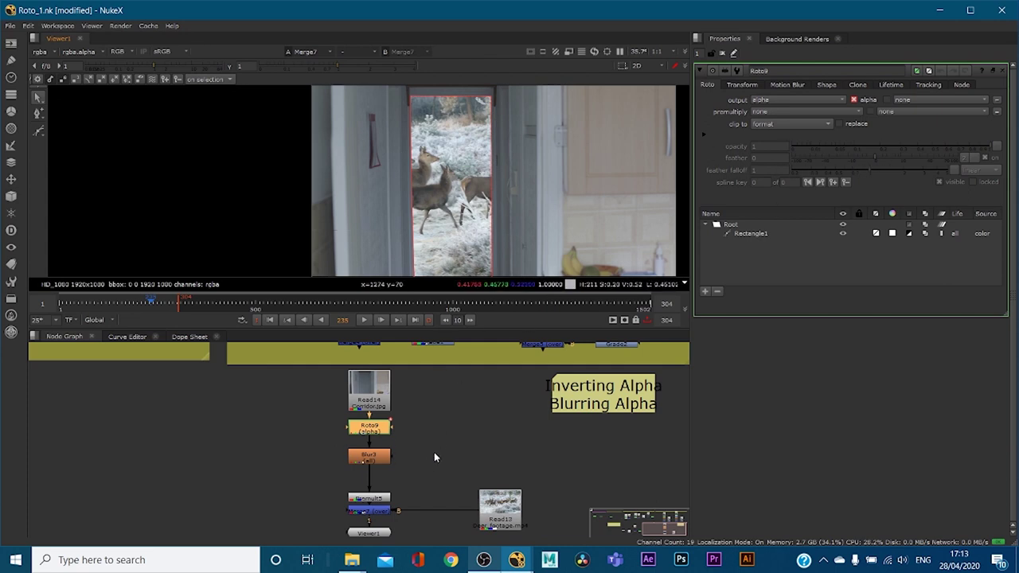
scroll(363, 237, up, 3)
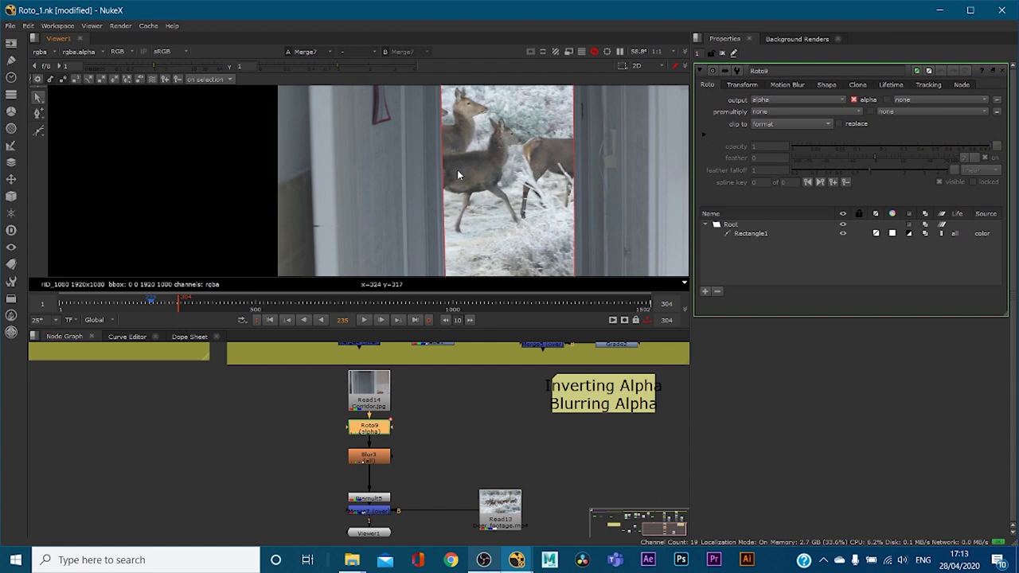
- Set the Blur node's size to 48.5 with its channels left on all
click(376, 456)
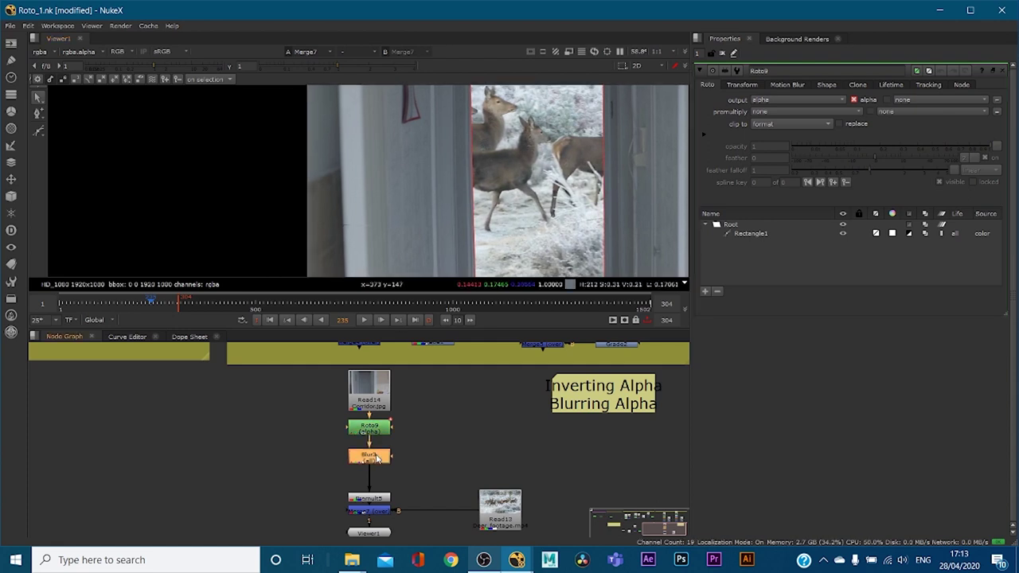
click(777, 113)
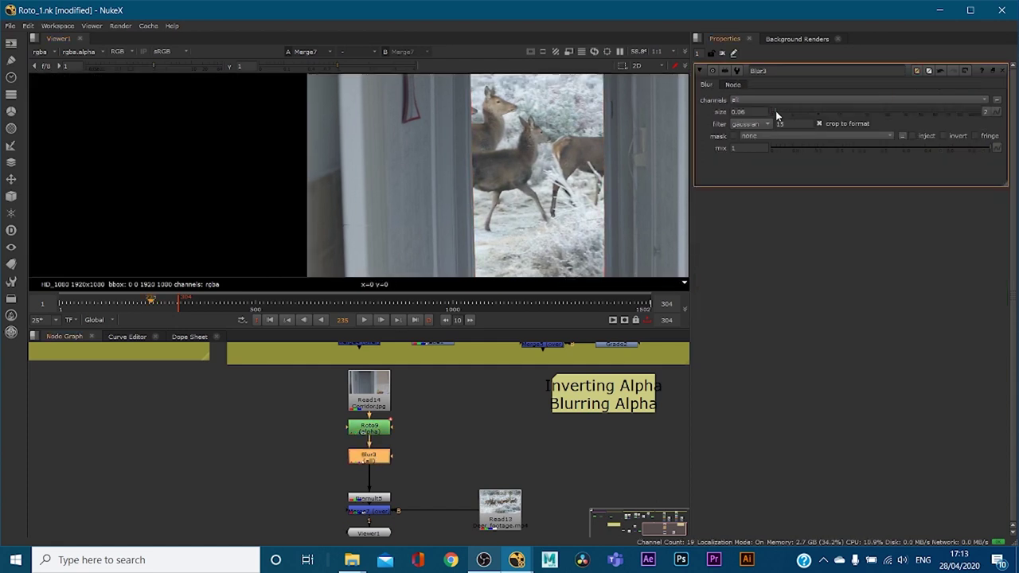
drag(777, 115, 915, 110)
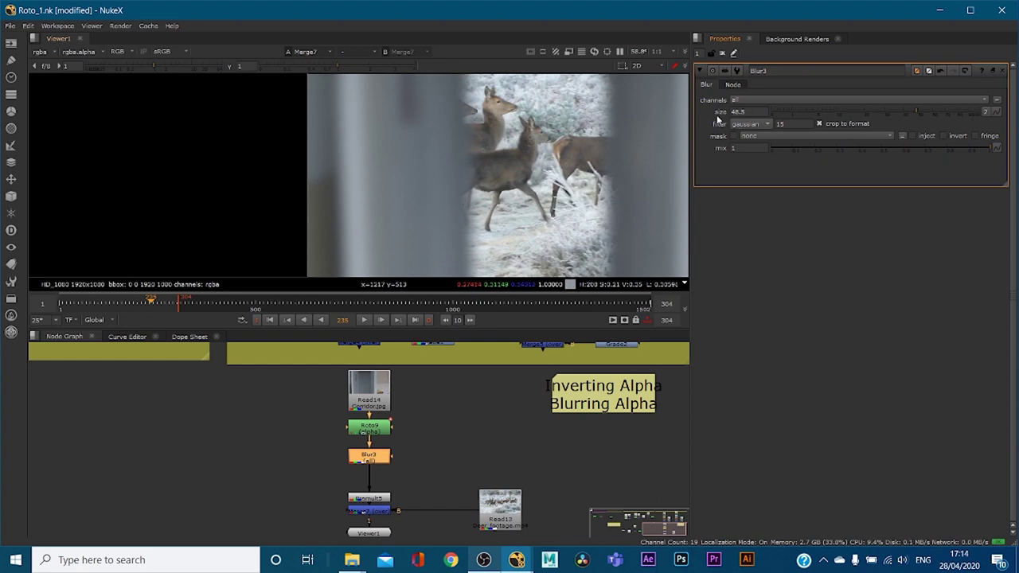
- Display the merged composite's alpha channel and examine the full frame
scroll(370, 458, up, 2)
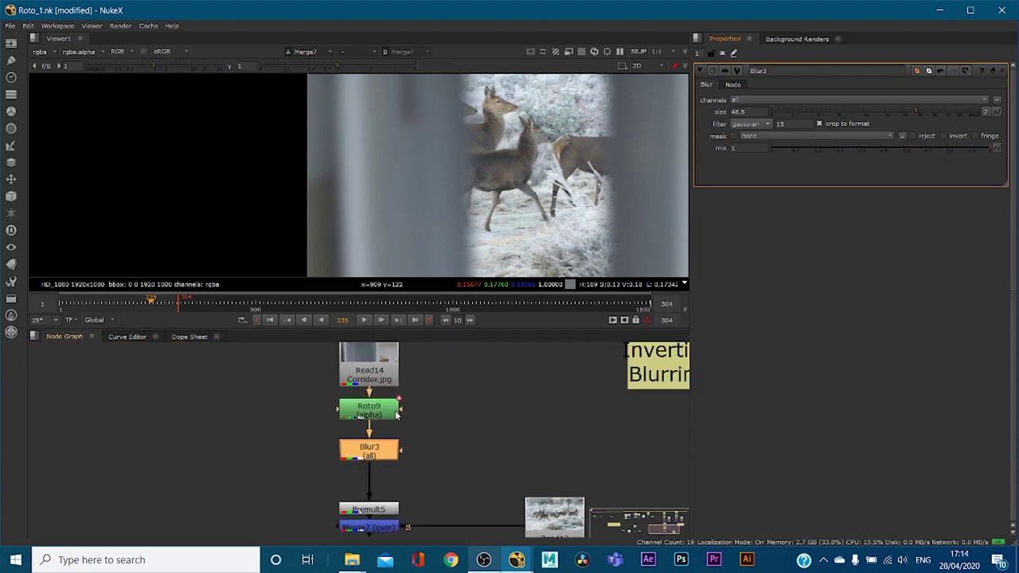
key(a)
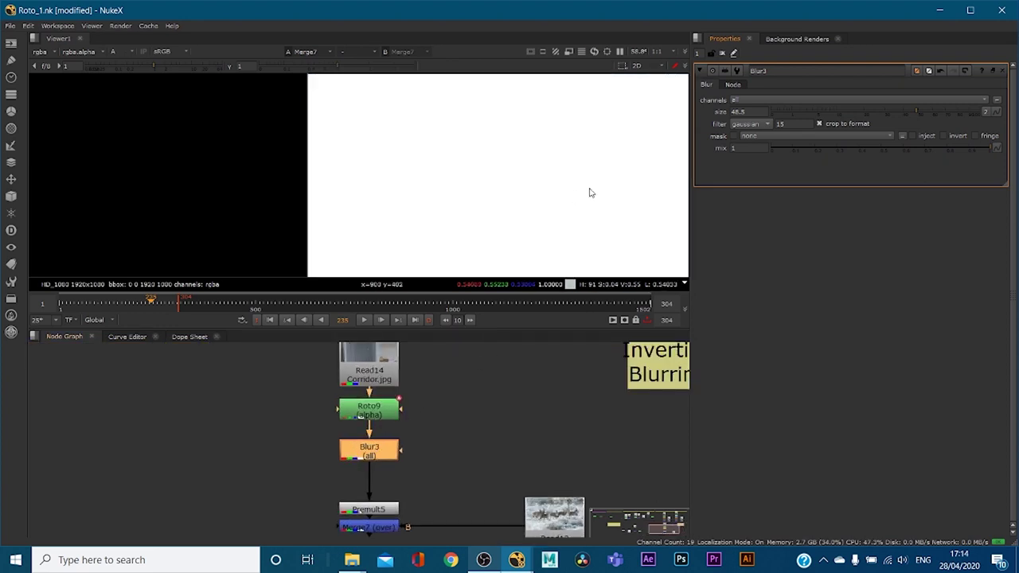
scroll(571, 193, down, 3)
middle_drag(597, 177, 421, 191)
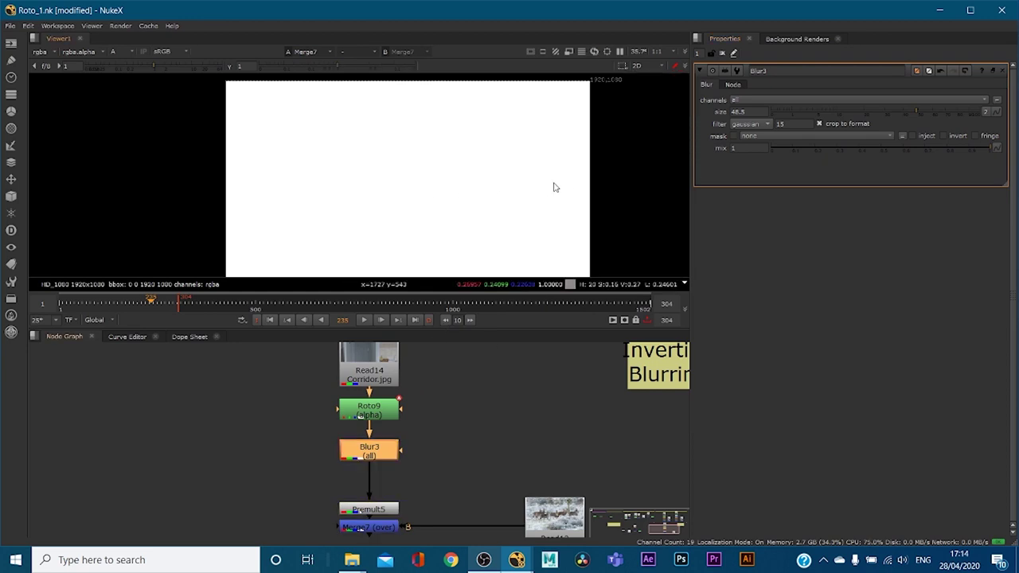
- Show the Roto node's output in the viewer to examine its unblurred alpha
click(369, 410)
key(1)
click(403, 344)
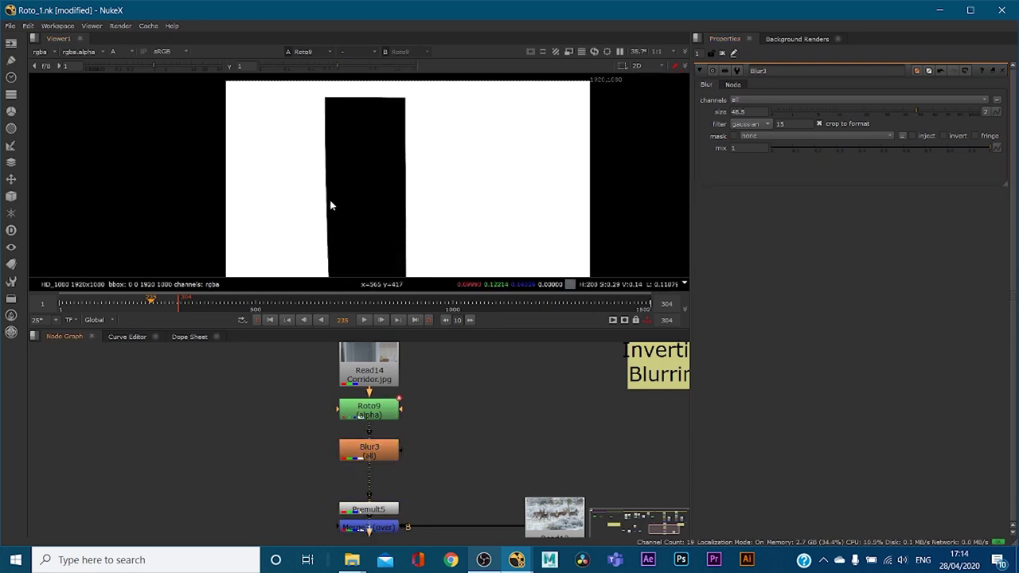
- Move the Viewer node aside and view the Blur node's output in alpha and in RGB
middle_drag(446, 479, 460, 396)
drag(389, 477, 273, 457)
click(383, 368)
key(1)
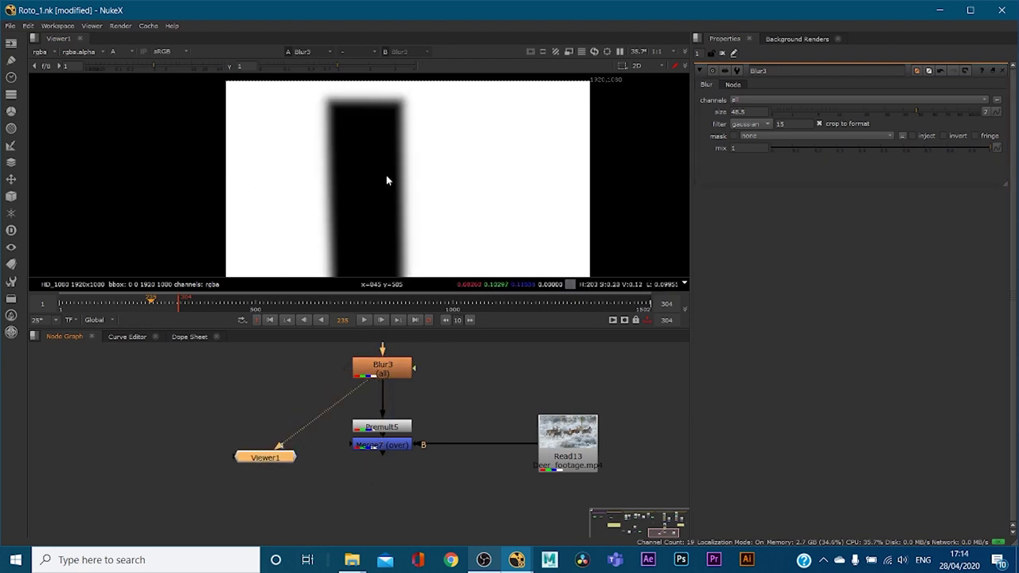
key(a)
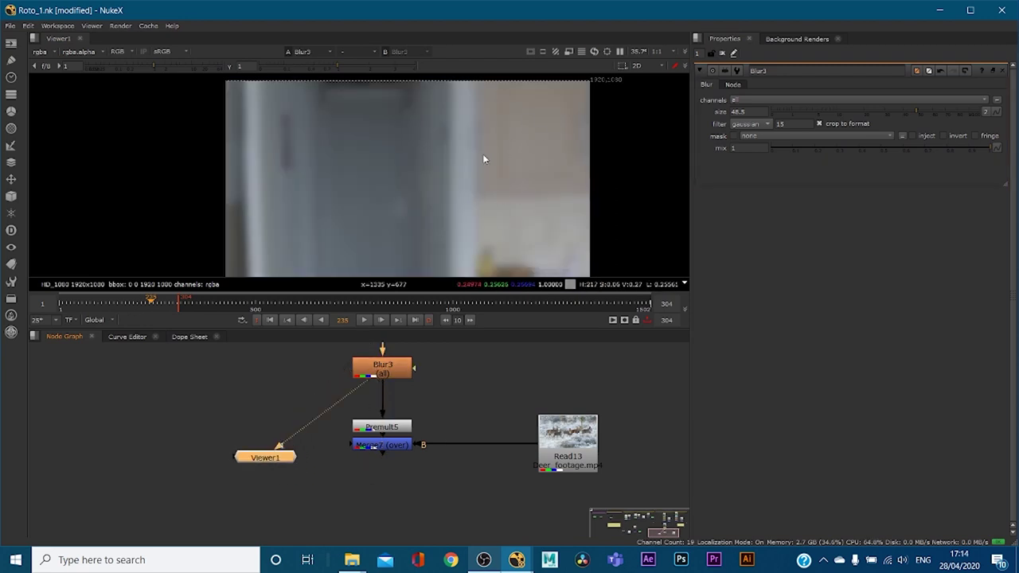
- Set the Blur node's channels to alpha and check the door shape's edges in the alpha view
click(778, 101)
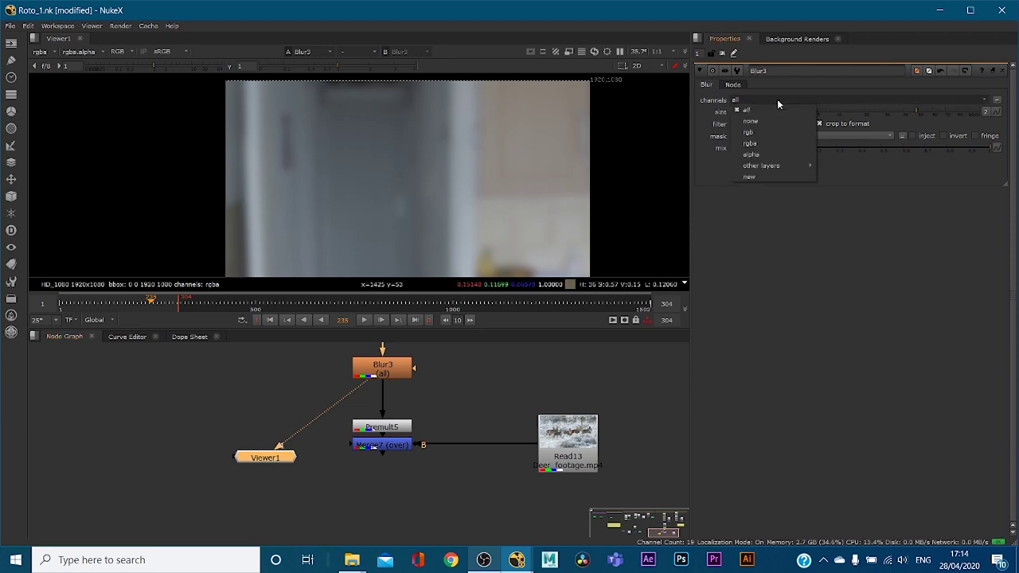
click(767, 155)
middle_drag(430, 387, 466, 422)
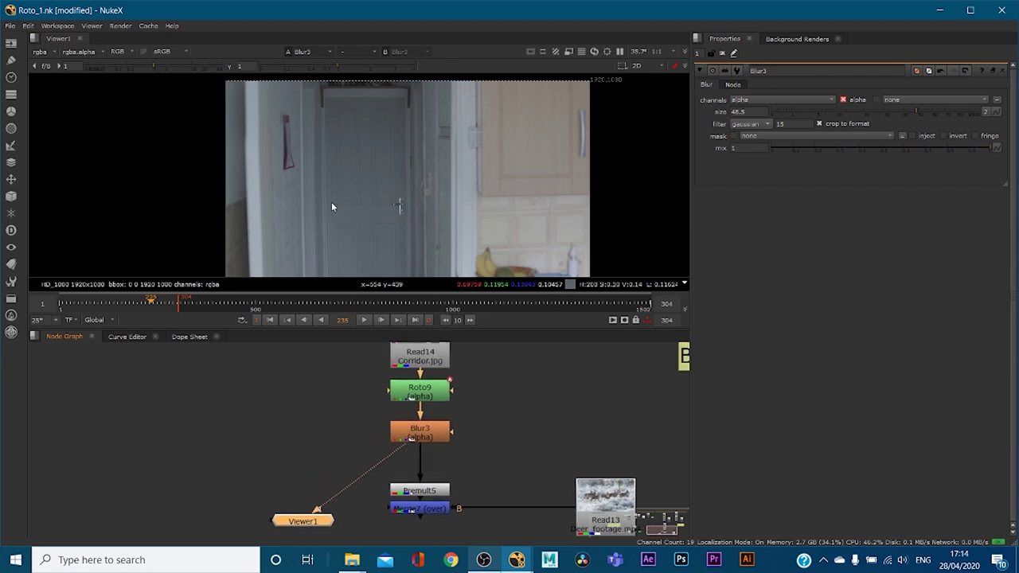
key(a)
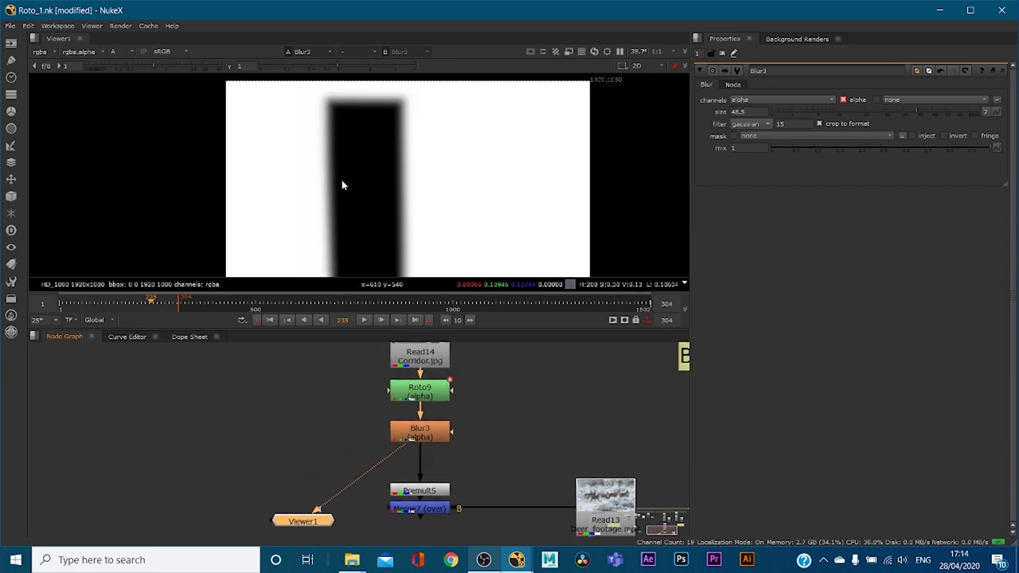
scroll(341, 183, up, 2)
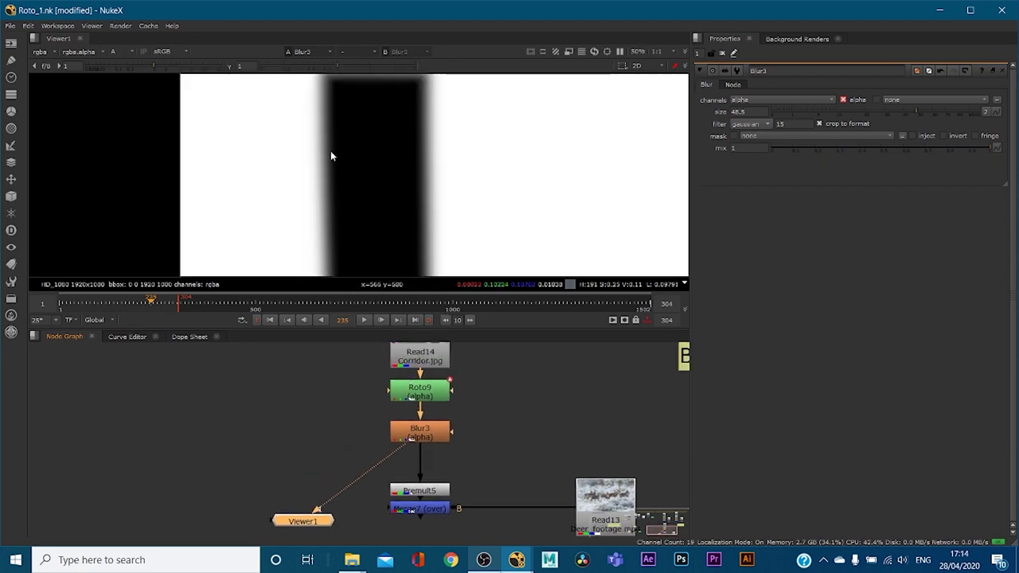
- Toggle the Blur node off and on to compare sharp and soft edges in the door's alpha
click(426, 438)
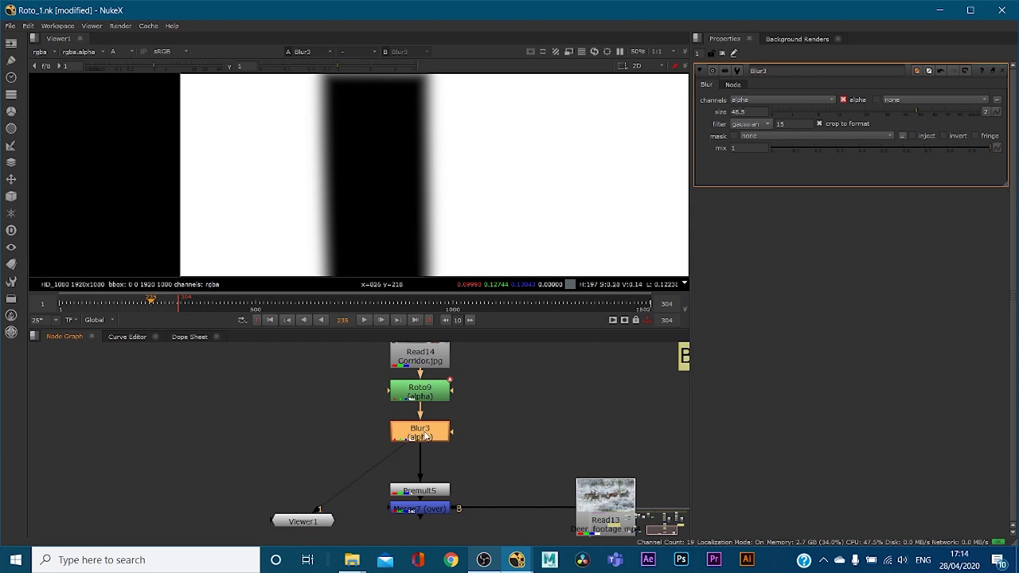
key(d)
key(d)
key(d)
key(d)
key(d)
key(d)
key(d)
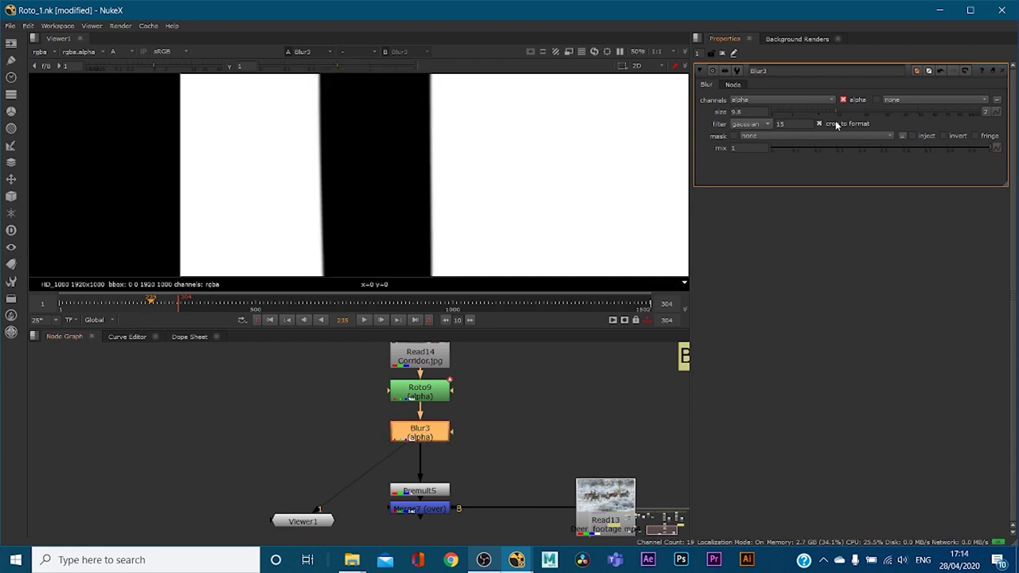
key(d)
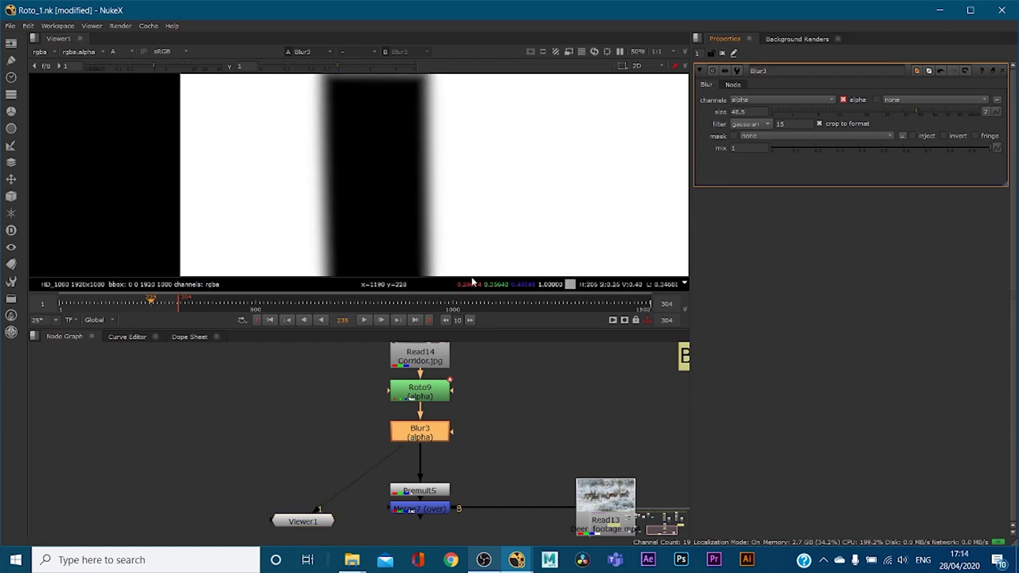
- Try the Blur node's channels on rgb and on rgba, comparing the effect in the RGB and alpha views
key(a)
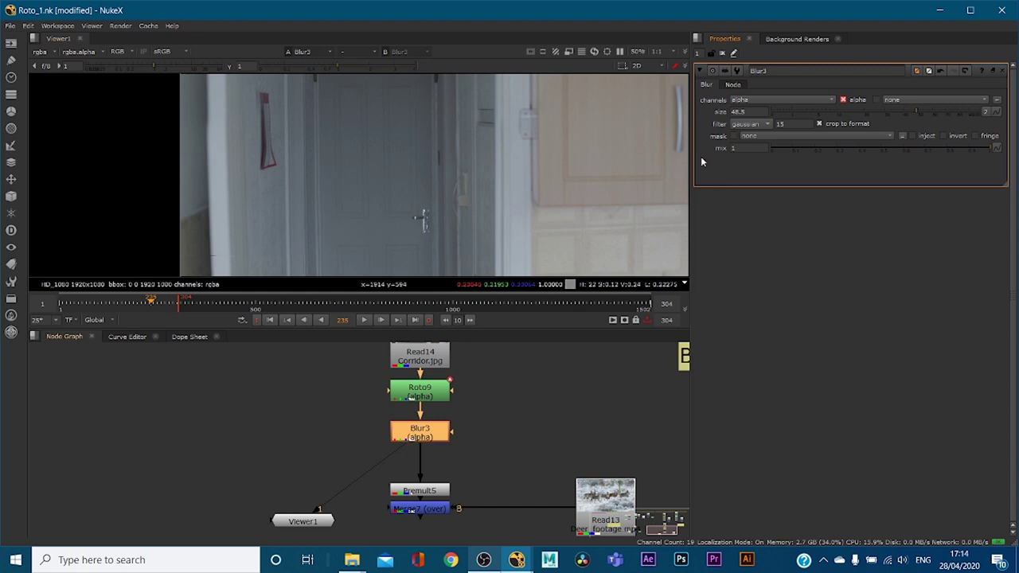
click(774, 99)
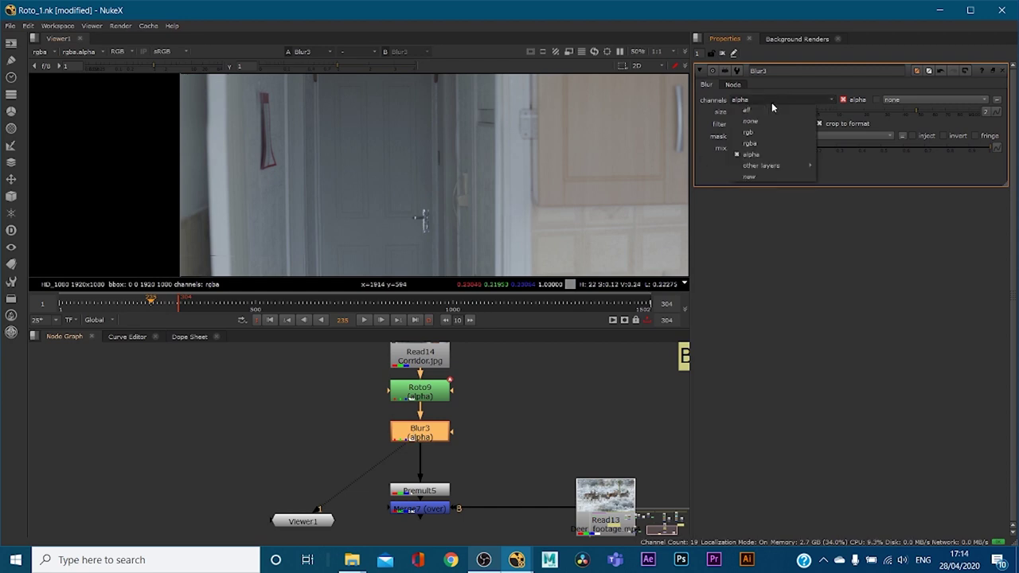
click(761, 131)
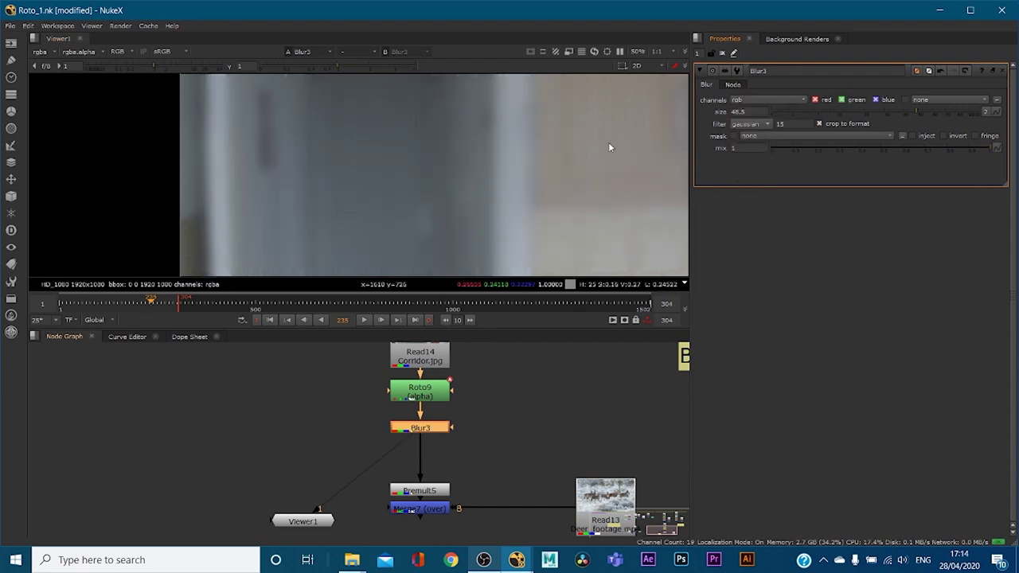
key(a)
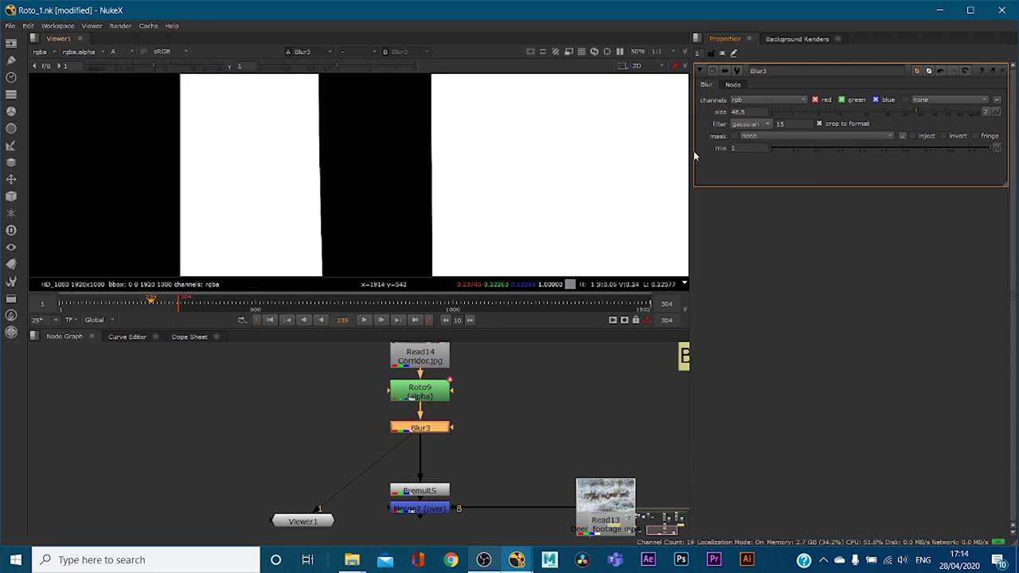
click(777, 102)
click(765, 142)
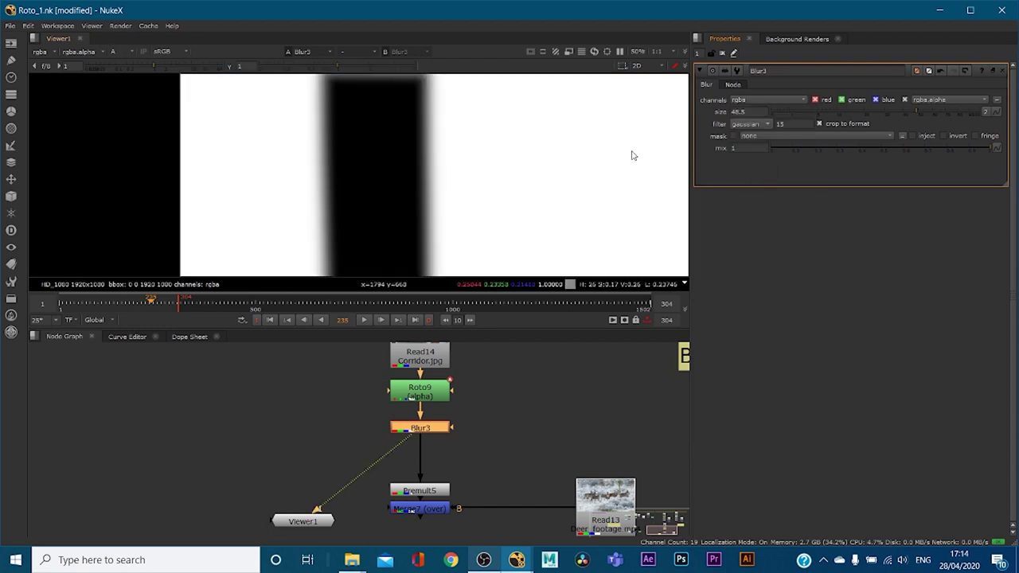
- Set the Blur node's channels back to alpha and view the Premult node's output
click(431, 395)
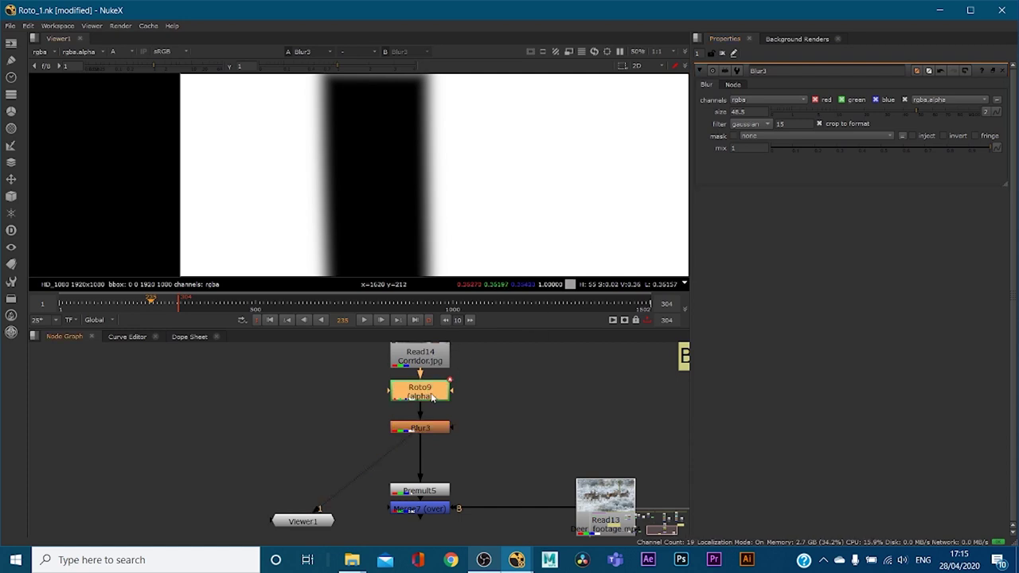
drag(410, 433, 419, 396)
drag(387, 429, 399, 433)
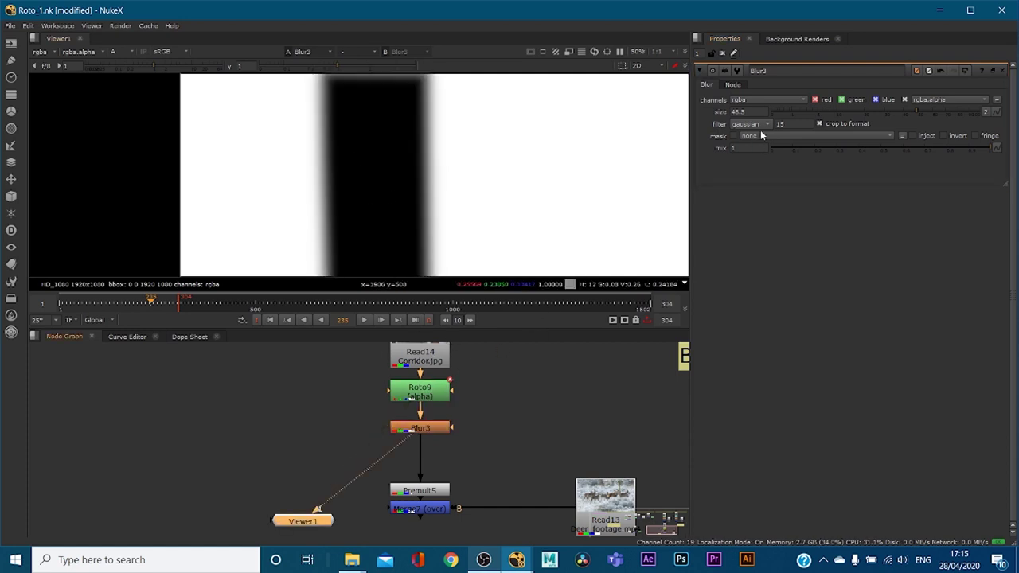
click(773, 99)
click(771, 152)
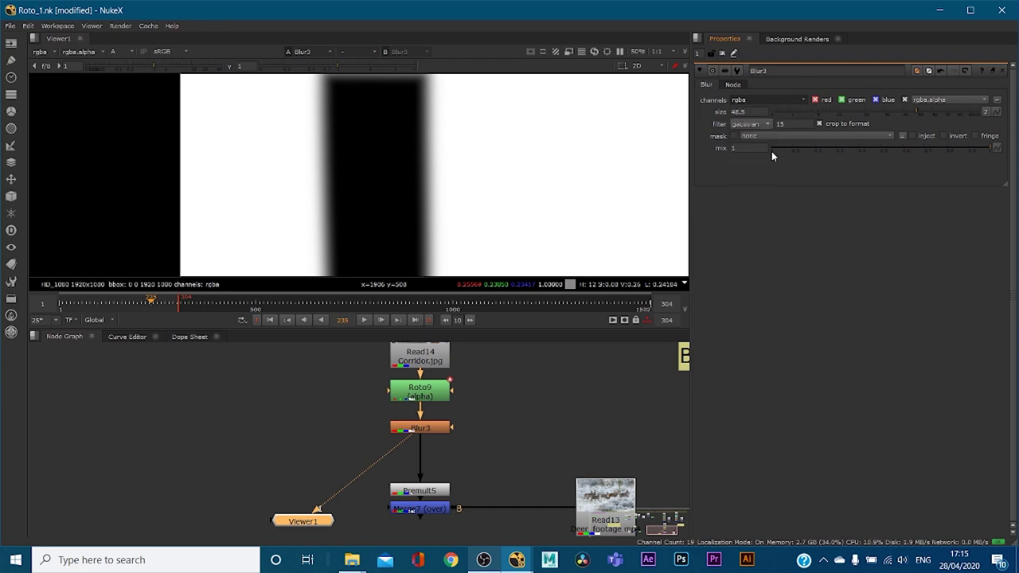
click(423, 500)
key(1)
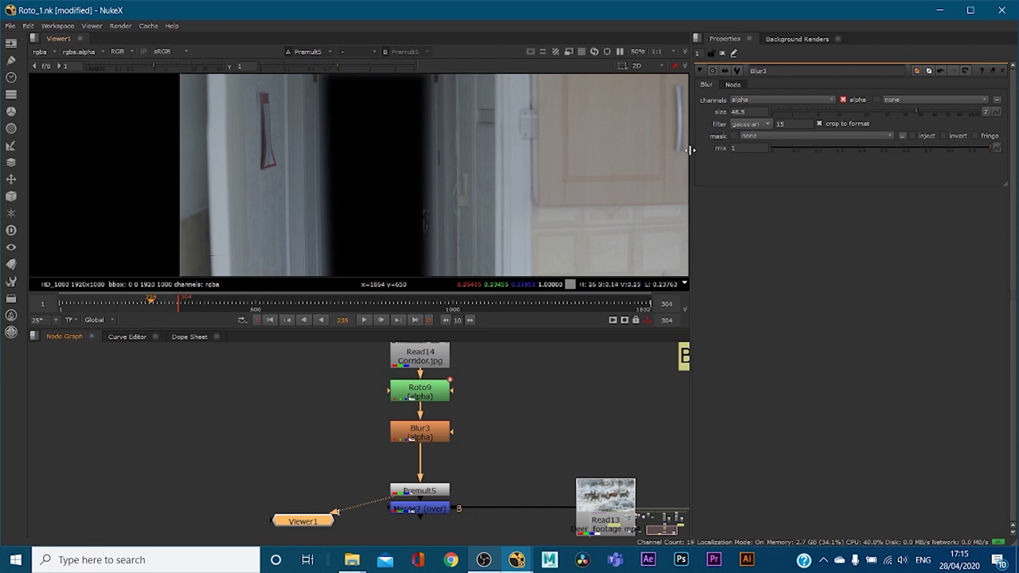
- Try blurring rgba on the premultiplied corridor image, and restore the Blur node's channels to alpha
click(779, 99)
click(764, 144)
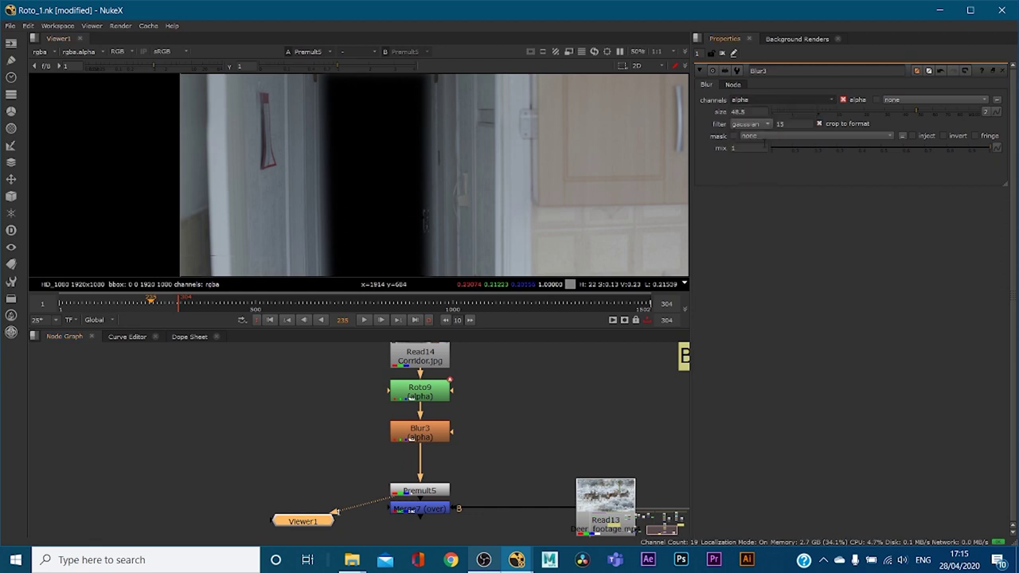
click(779, 100)
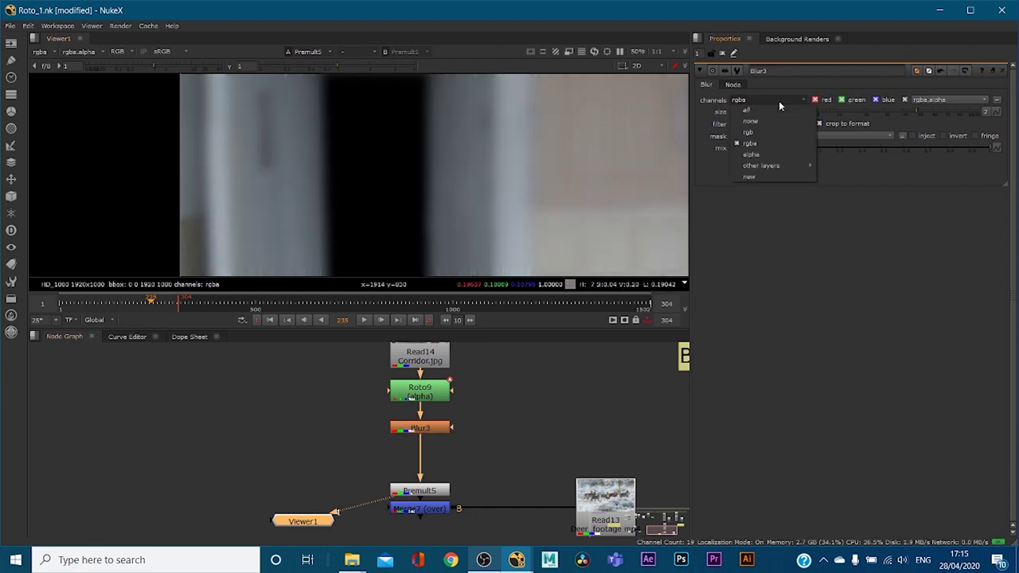
click(764, 153)
- Toggle the Blur node off and on repeatedly to compare the premultiplied door cutout's edges
scroll(394, 168, up, 5)
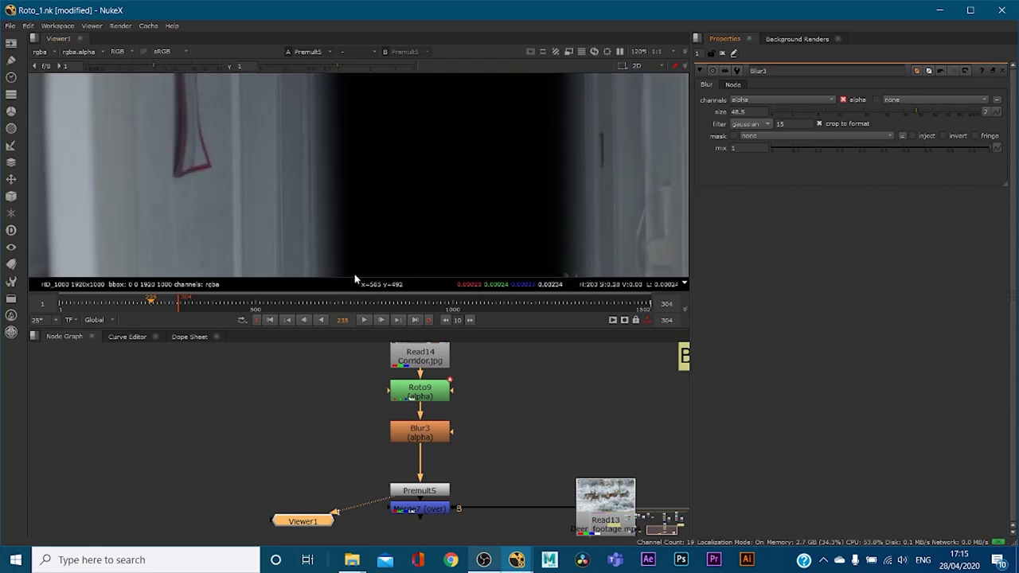
click(404, 438)
key(d)
key(d)
key(d)
key(d)
key(d)
key(d)
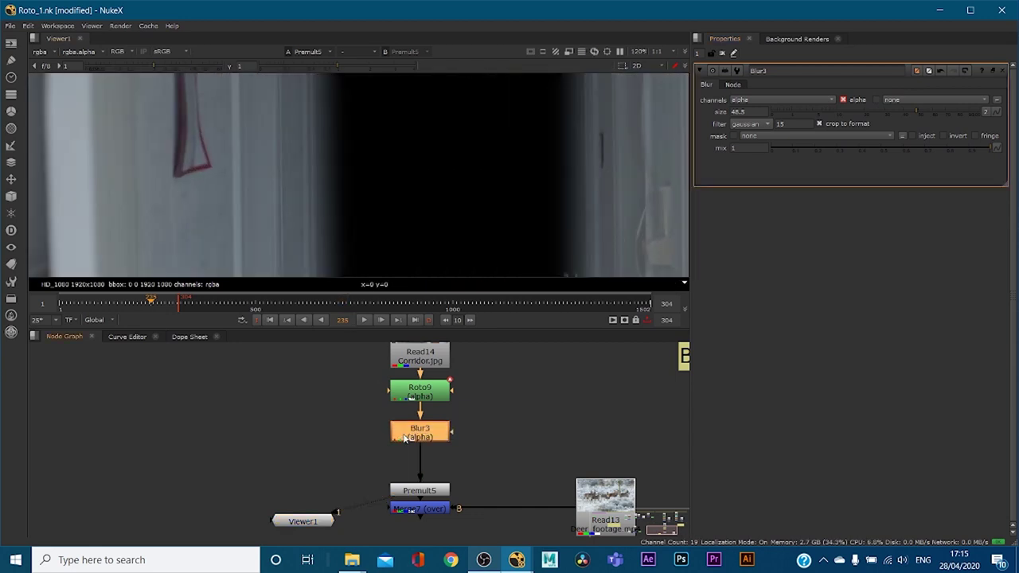
key(d)
key(d)
key(d)
key(d)
key(d)
key(d)
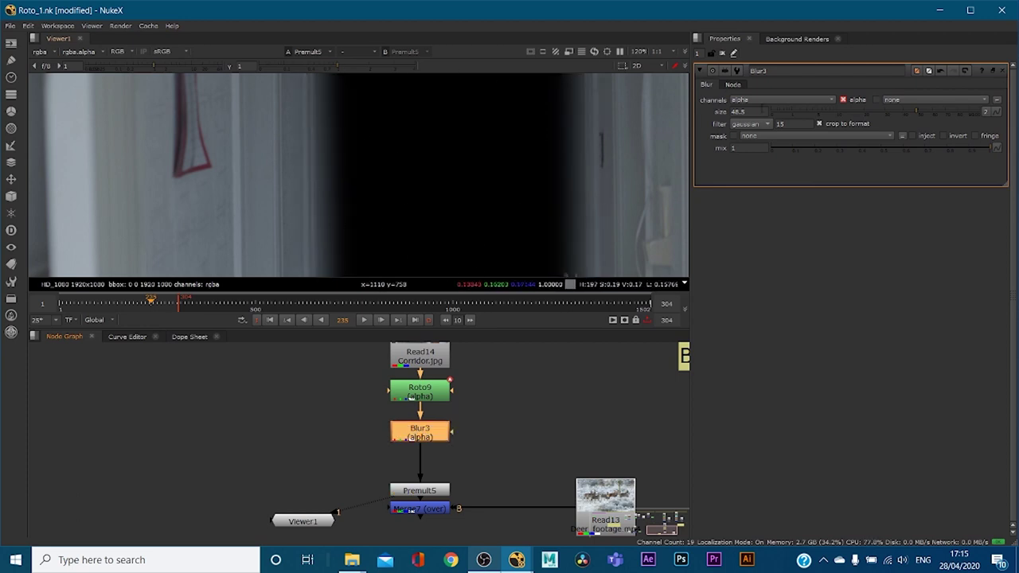
- Set the Blur node's size to 2 and compare the cutout's edge with the blur off and on
drag(812, 113, 716, 114)
text(2)
key(Return)
scroll(329, 164, up, 8)
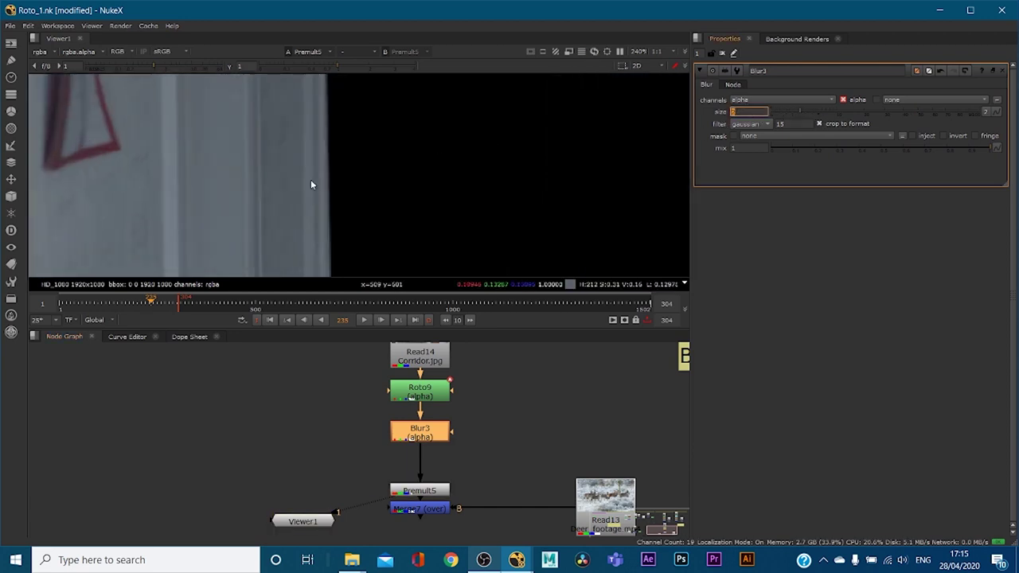
text(2)
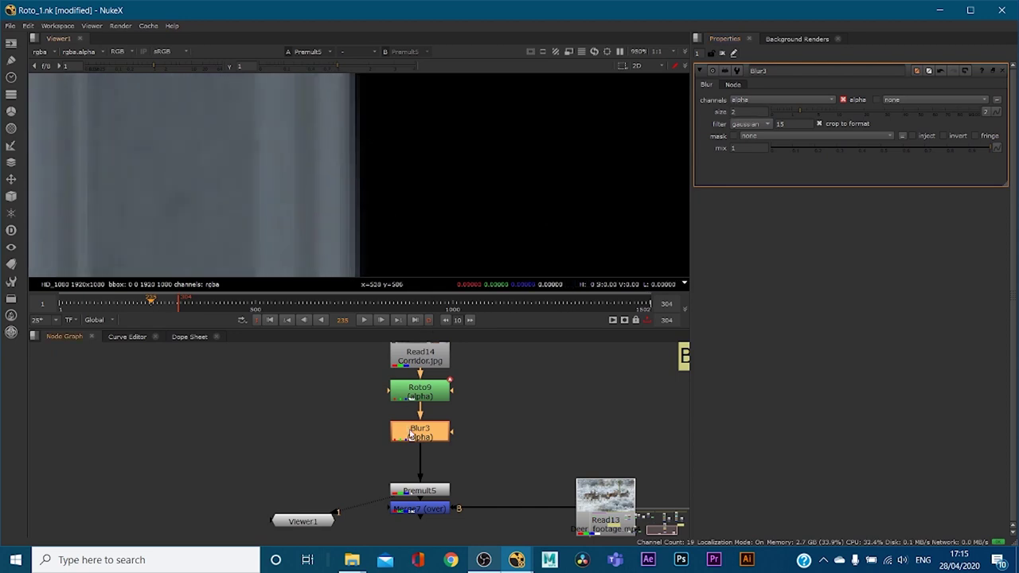
key(Return)
key(d)
key(d)
scroll(418, 176, down, 10)
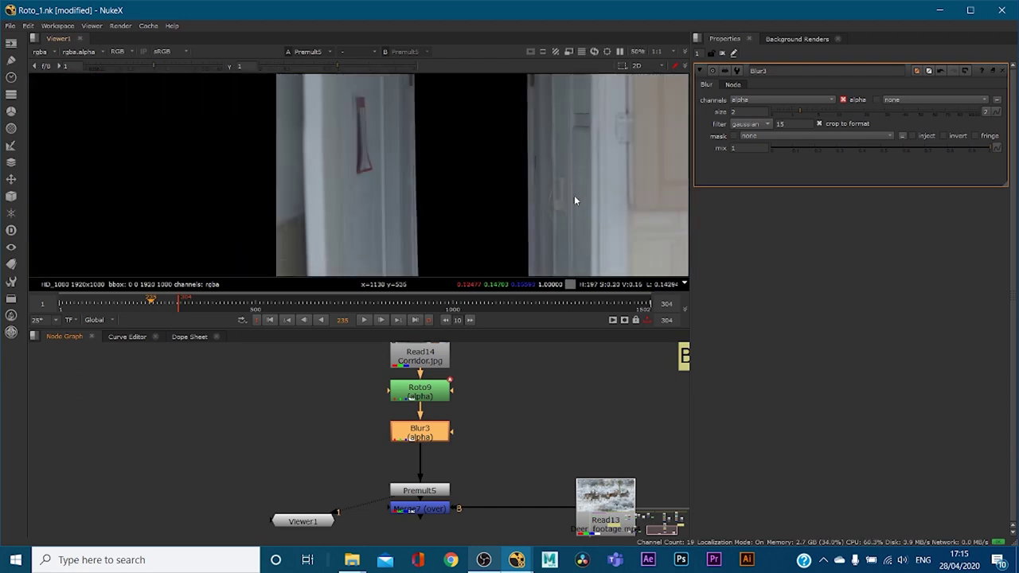
- View the Merge node's output and examine how the deer footage sits behind the door cutout
middle_drag(470, 443, 356, 434)
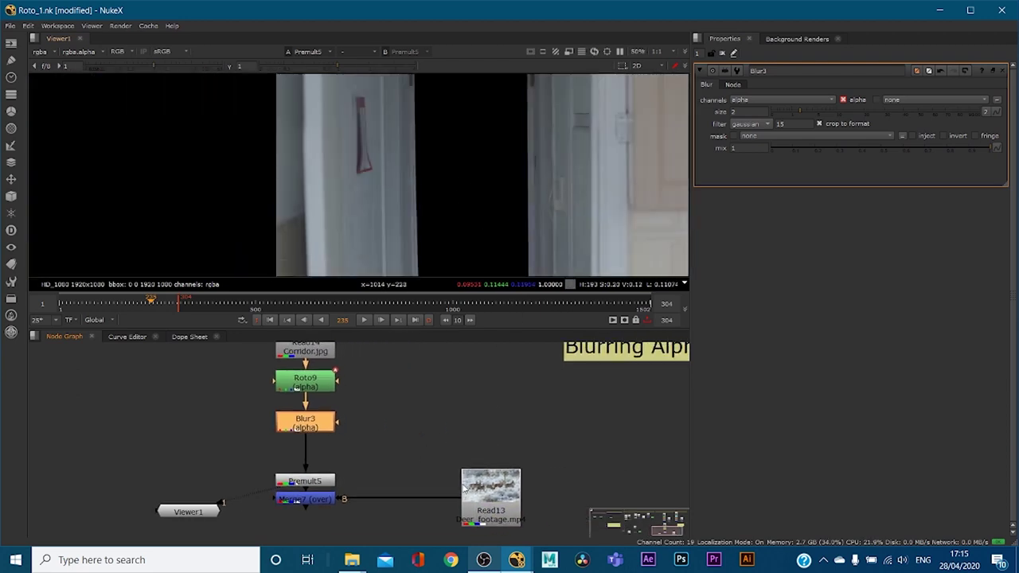
drag(469, 495, 477, 493)
click(296, 503)
key(1)
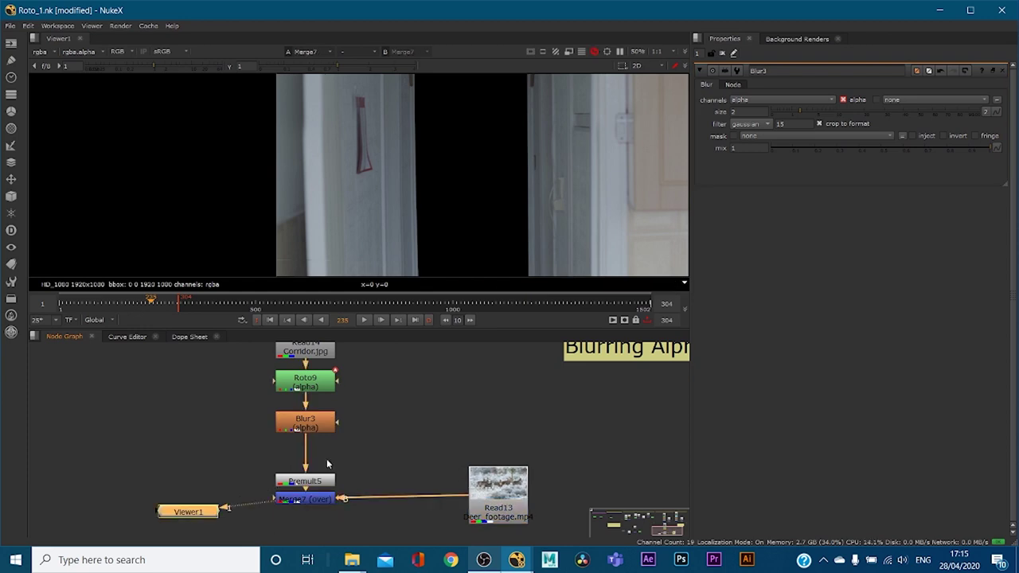
drag(501, 492, 511, 493)
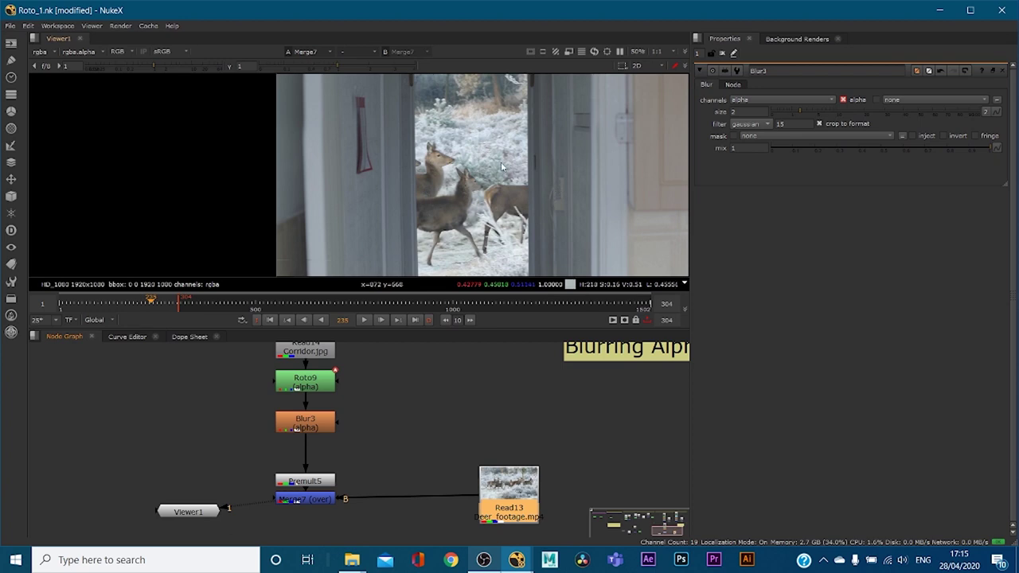
scroll(498, 165, up, 1)
scroll(489, 171, down, 2)
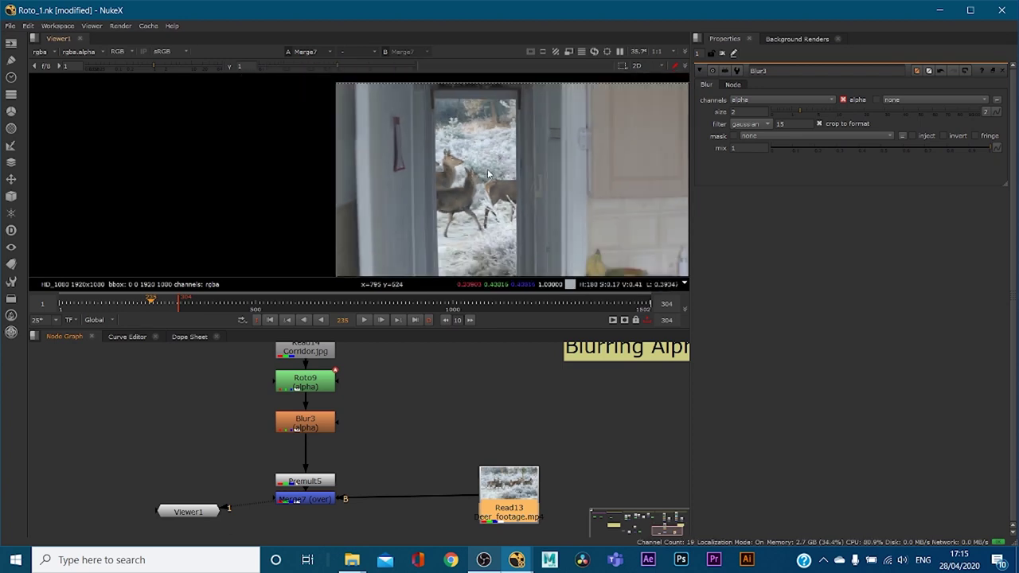
scroll(483, 199, down, 1)
middle_drag(483, 199, 405, 139)
scroll(416, 407, down, 5)
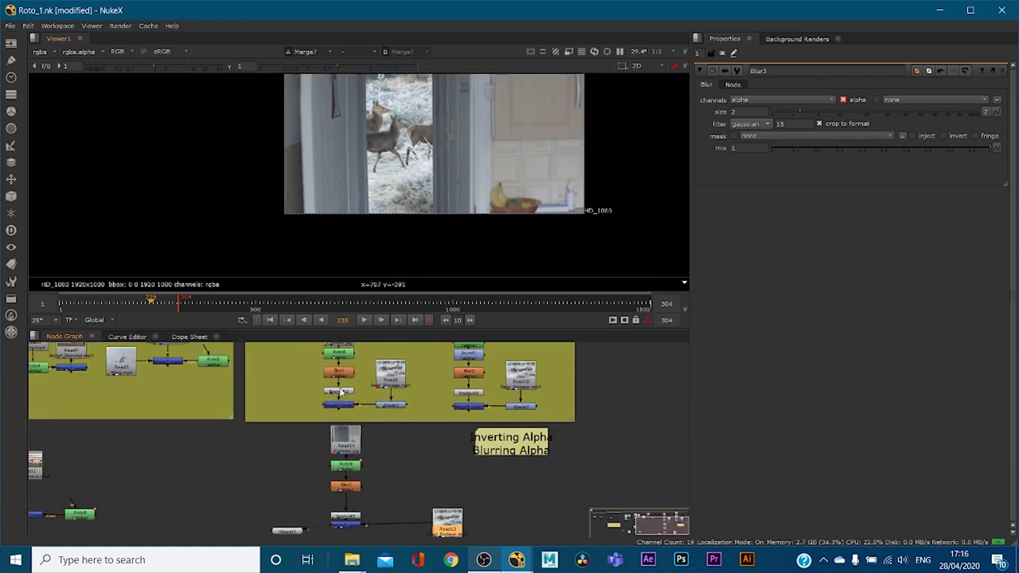
- View the outputs of the two example Merge nodes in the "Setting up your roto" backdrop, without and with the Invert node
click(335, 405)
key(1)
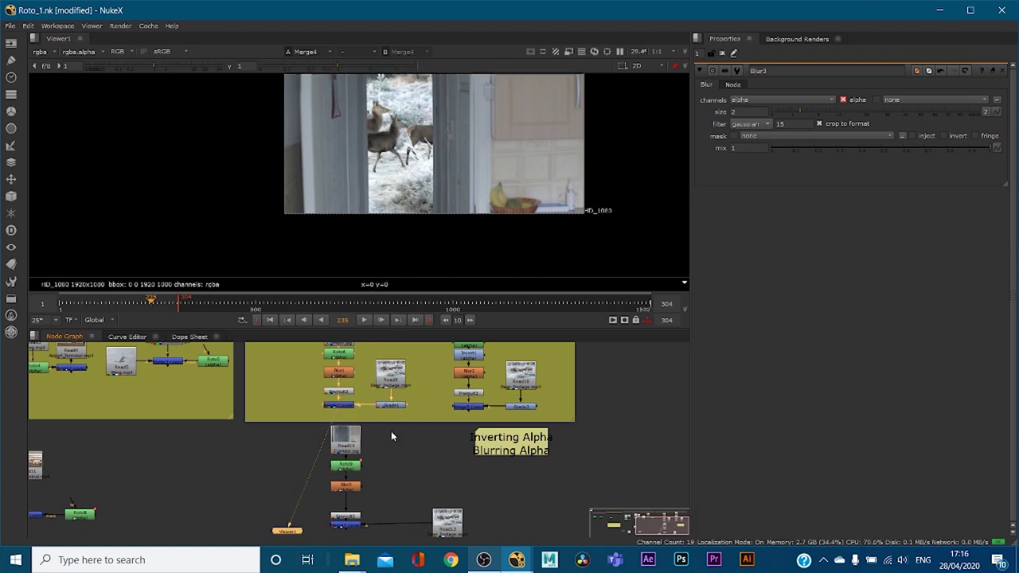
middle_drag(460, 383, 323, 487)
scroll(335, 436, up, 3)
scroll(329, 436, up, 2)
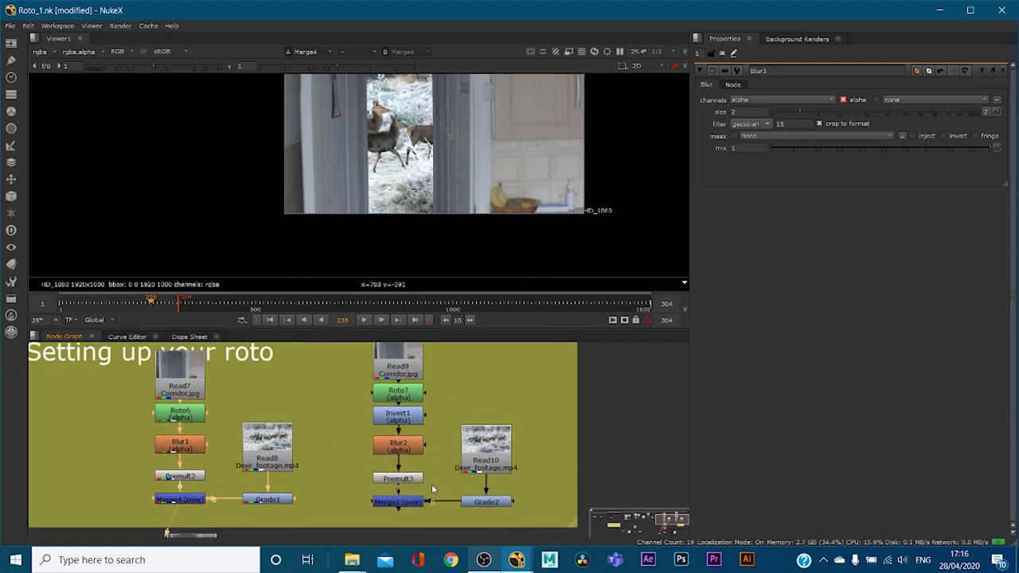
click(395, 503)
key(1)
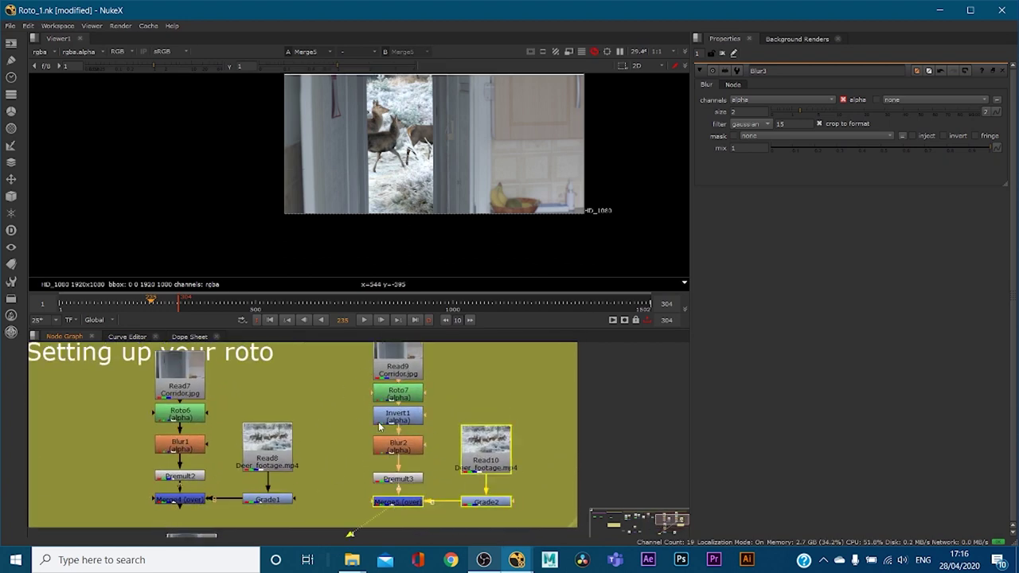
- Inspect Roto4's premultiply settings and compare that example with the Roto2 and Premult1 setup in the wing footage examples
middle_drag(166, 416, 409, 456)
middle_drag(189, 449, 334, 457)
middle_drag(73, 484, 264, 456)
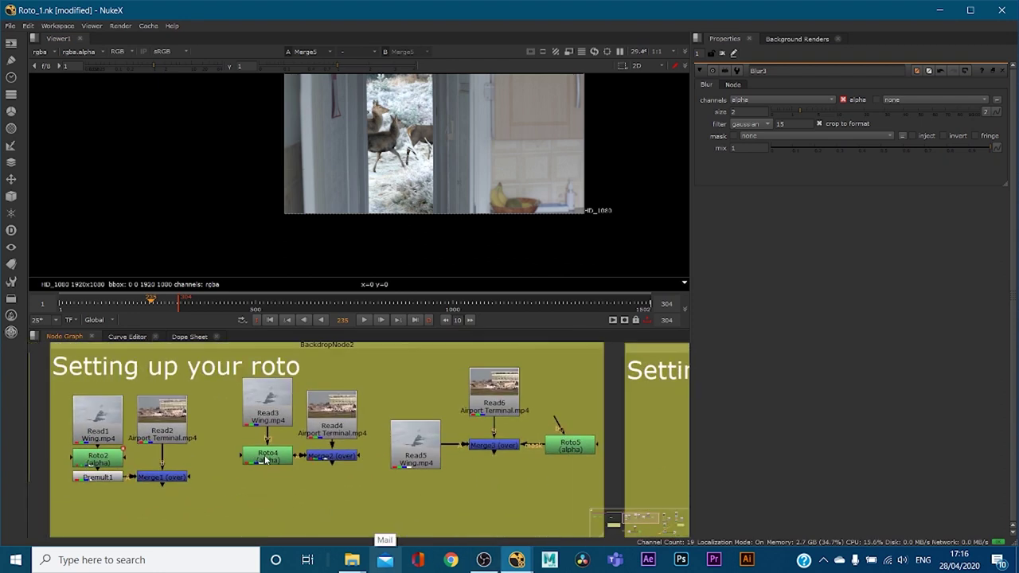
double_click(263, 453)
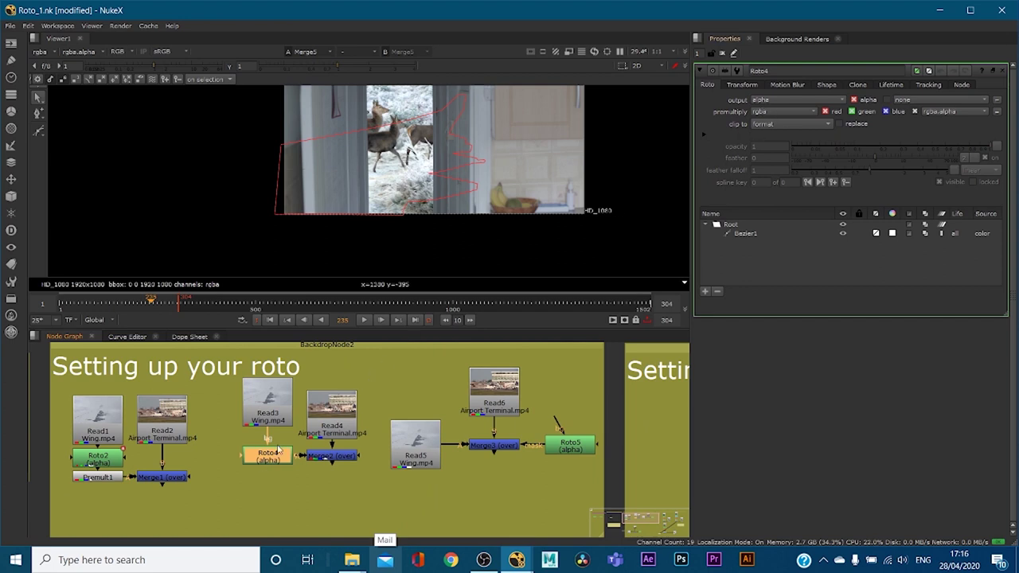
click(94, 477)
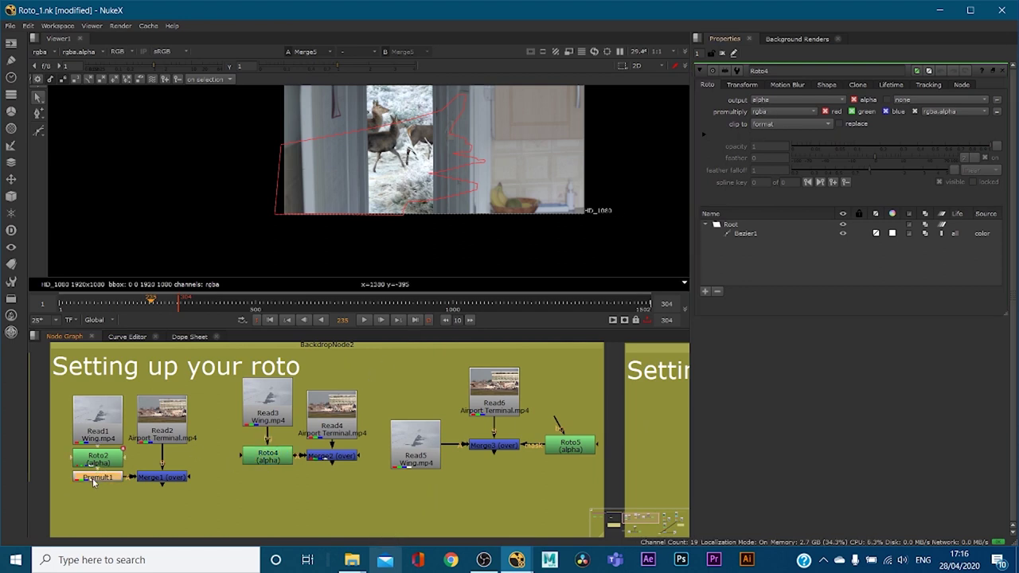
click(98, 460)
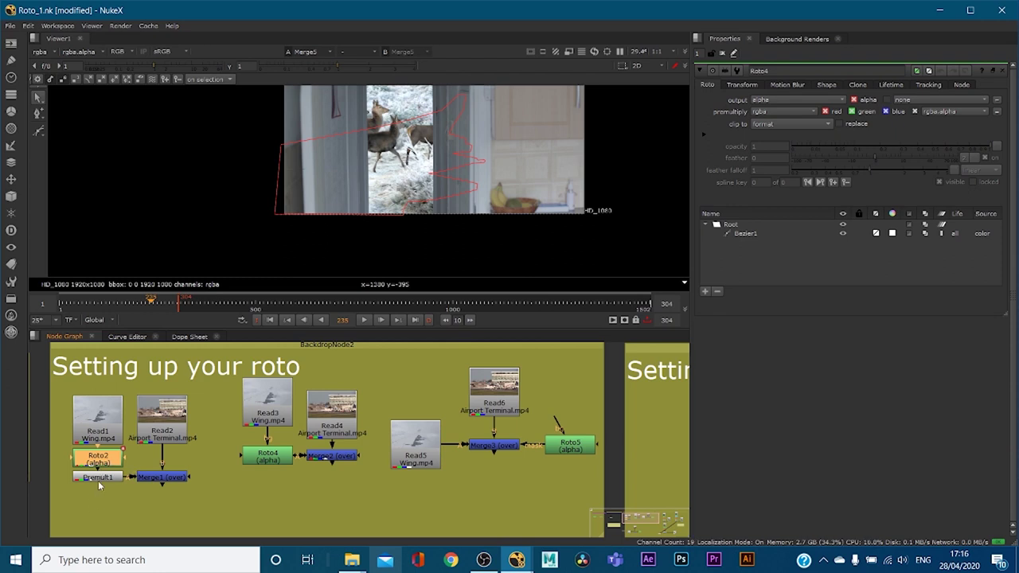
click(98, 481)
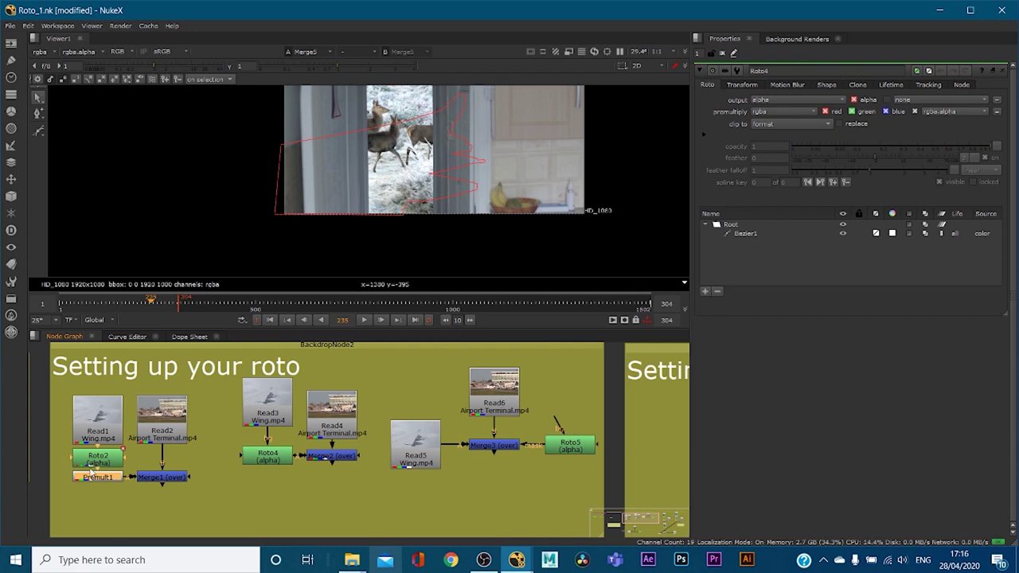
double_click(98, 458)
click(268, 455)
- Inspect Roto6's shape settings in the corridor examples and view the outputs of Merge4 and Merge5
scroll(854, 146, up, 3)
middle_drag(473, 479, 40, 460)
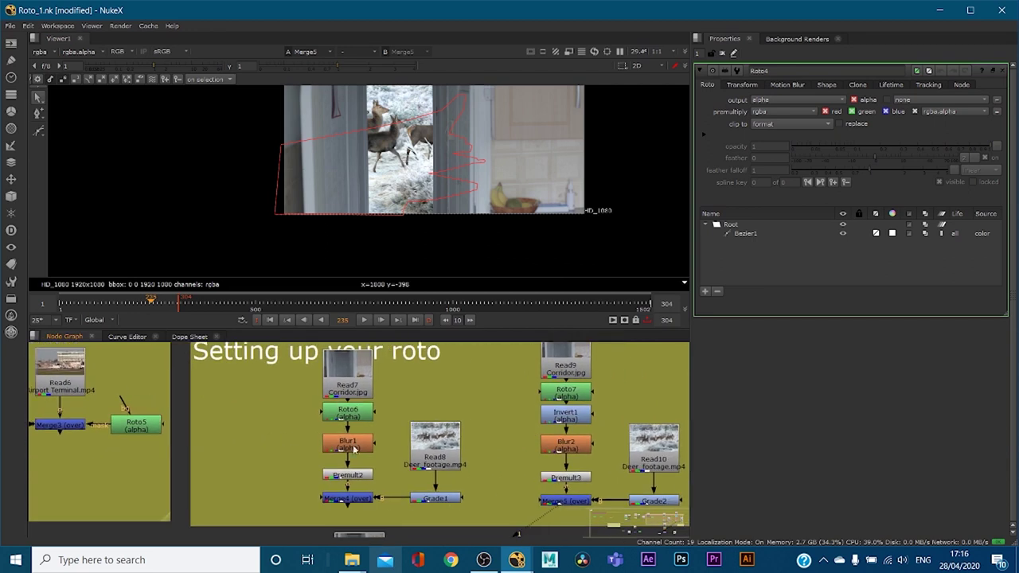
middle_drag(355, 449, 145, 448)
double_click(145, 411)
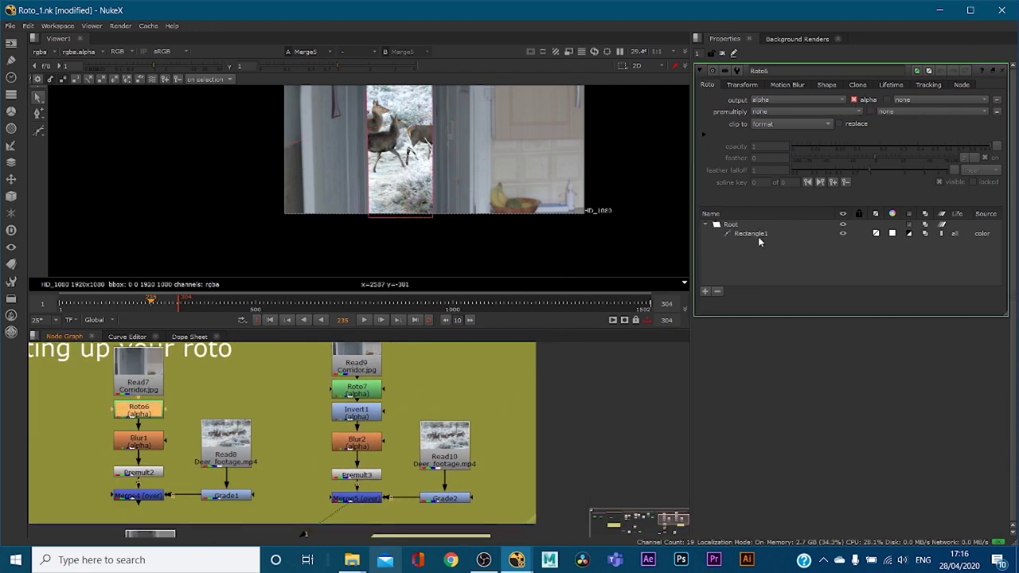
click(145, 496)
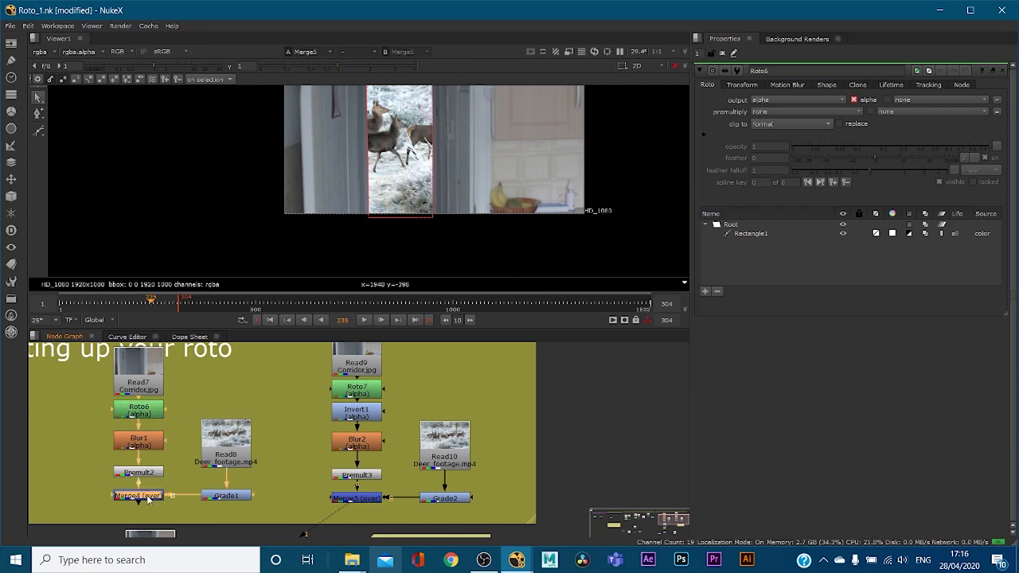
key(1)
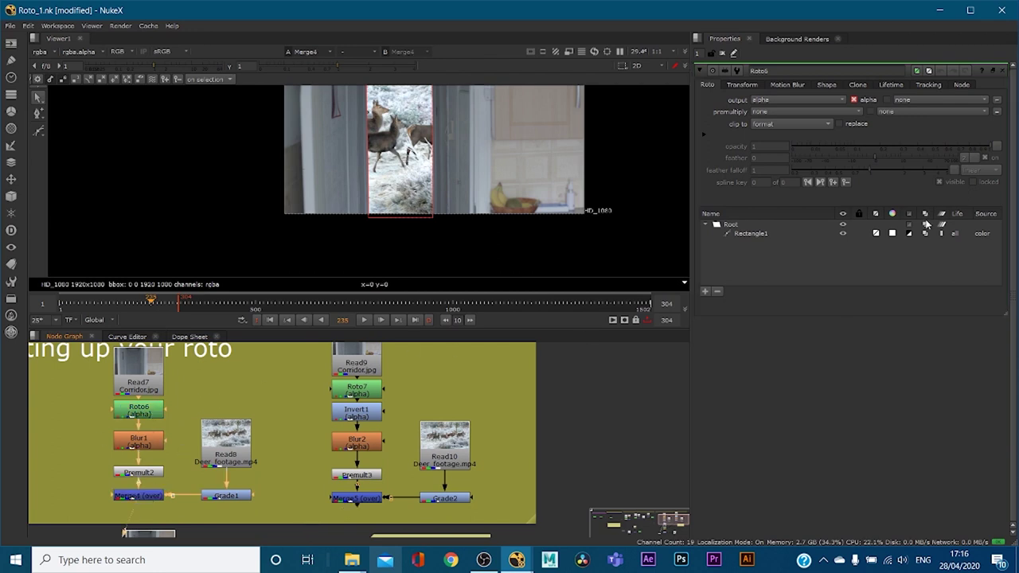
click(356, 498)
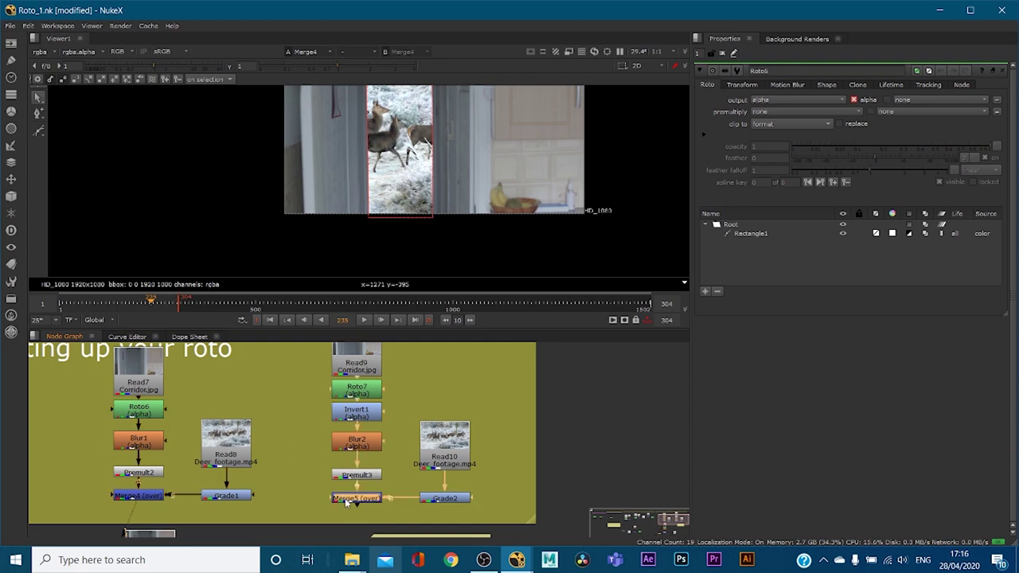
key(1)
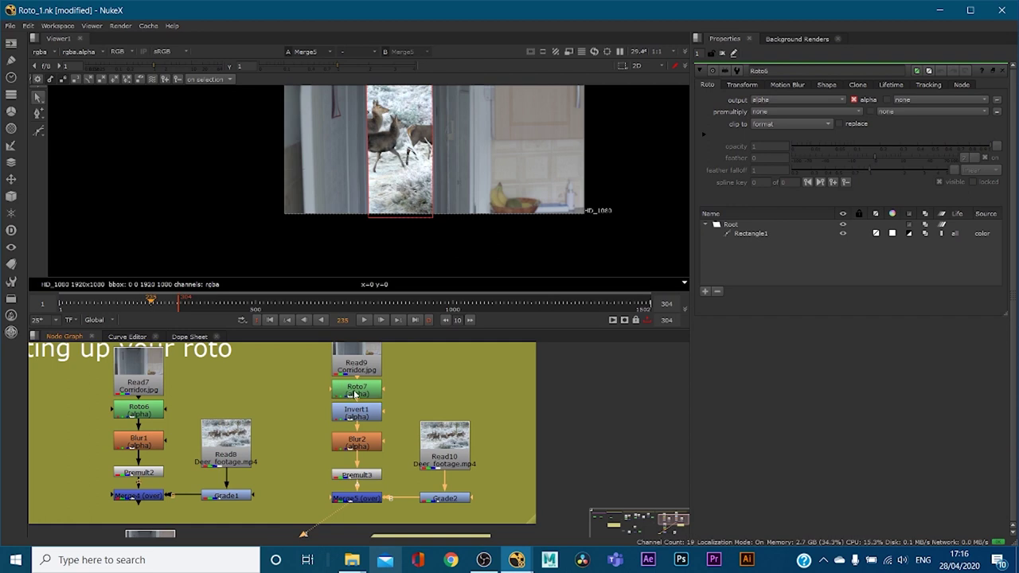
- Inspect Roto7's settings and compare its alpha channel with Roto6's alpha
double_click(355, 393)
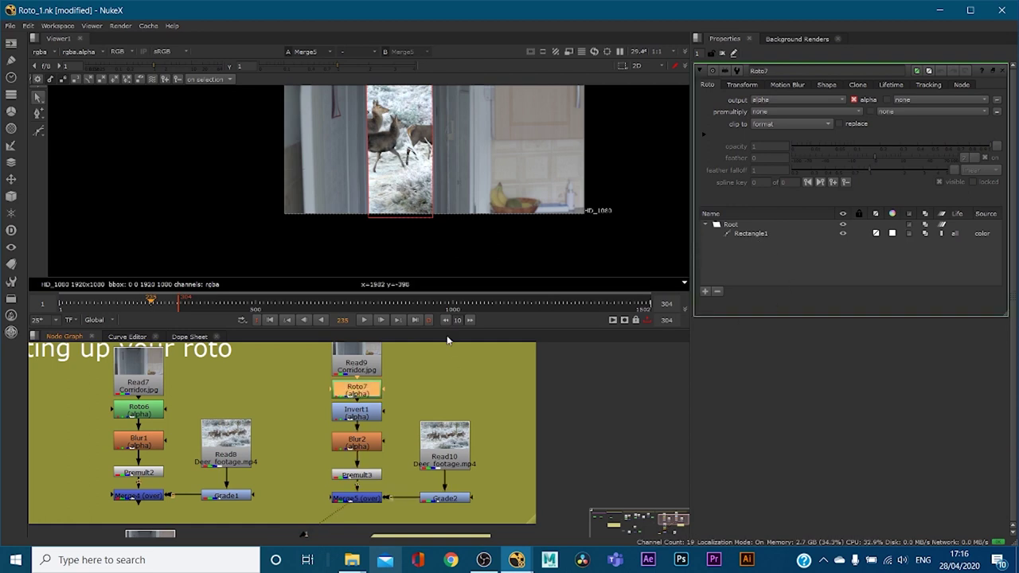
key(1)
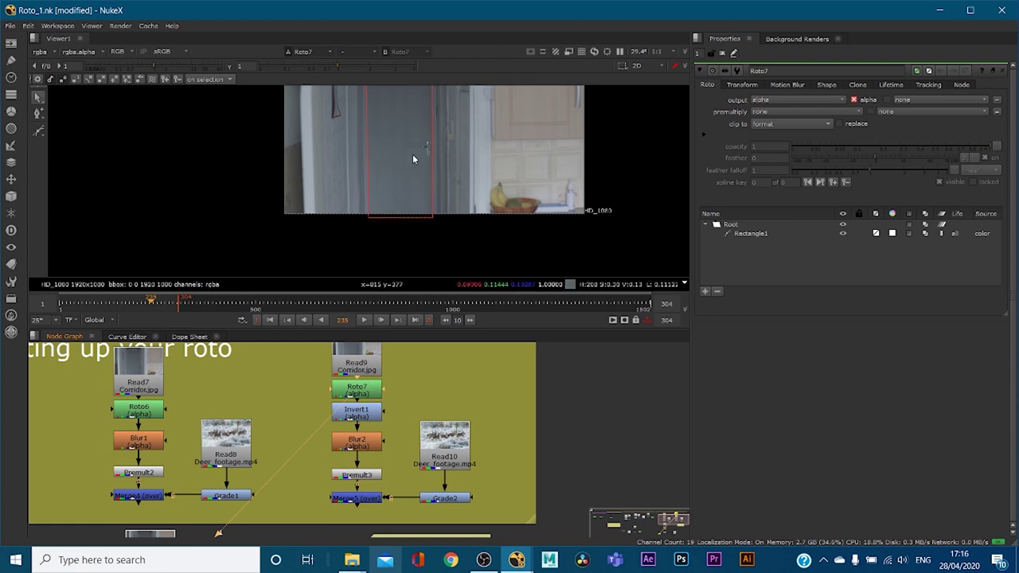
key(a)
click(154, 413)
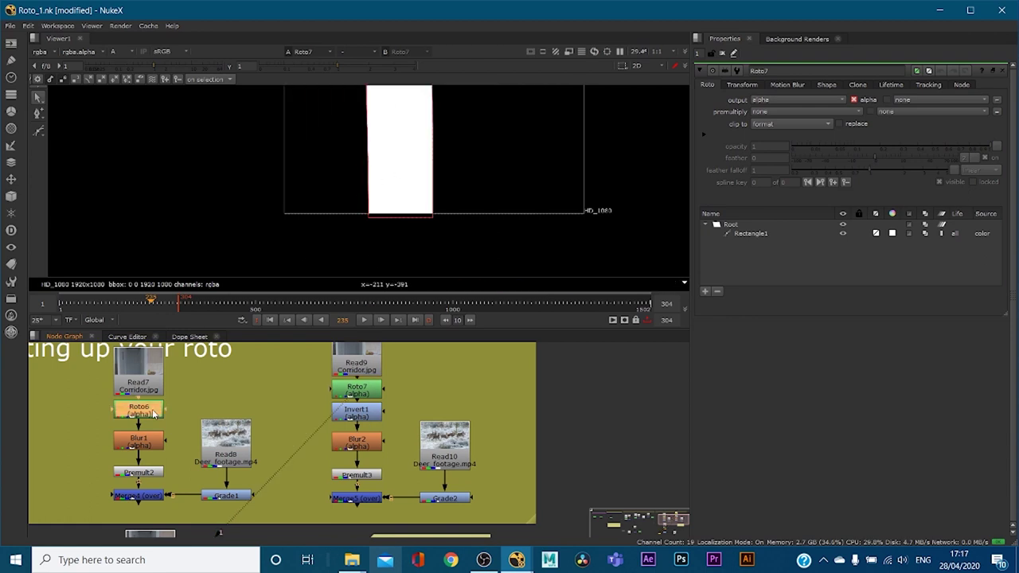
key(1)
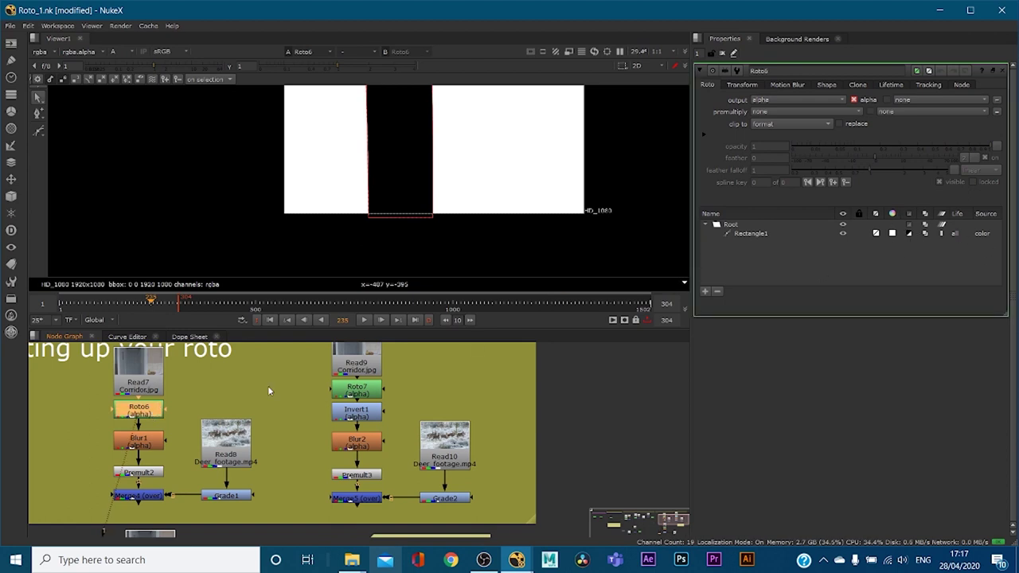
- Compare the alpha before and after inversion by viewing Roto7 and Invert1 in turn
click(360, 393)
key(1)
double_click(361, 393)
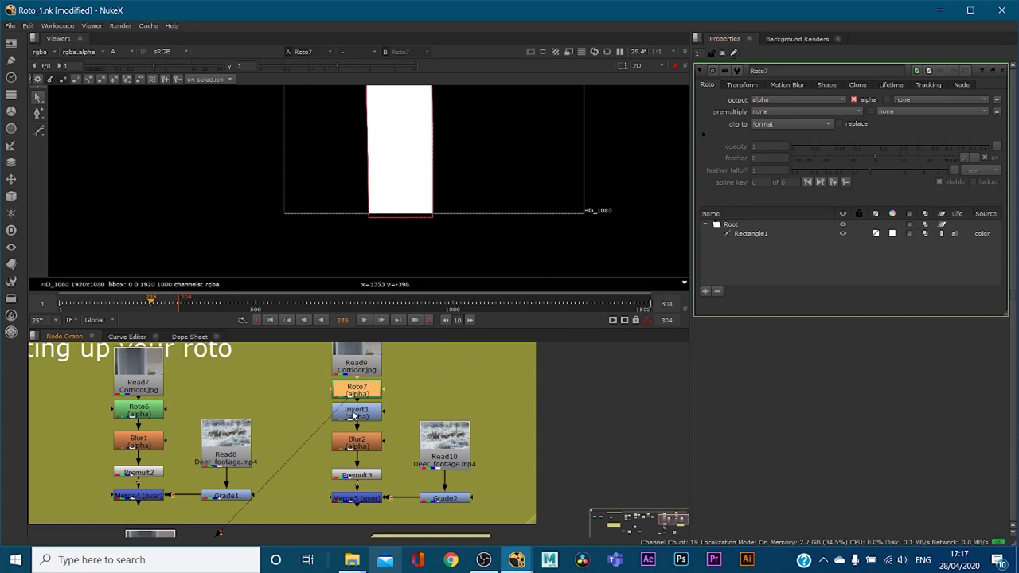
click(354, 416)
key(1)
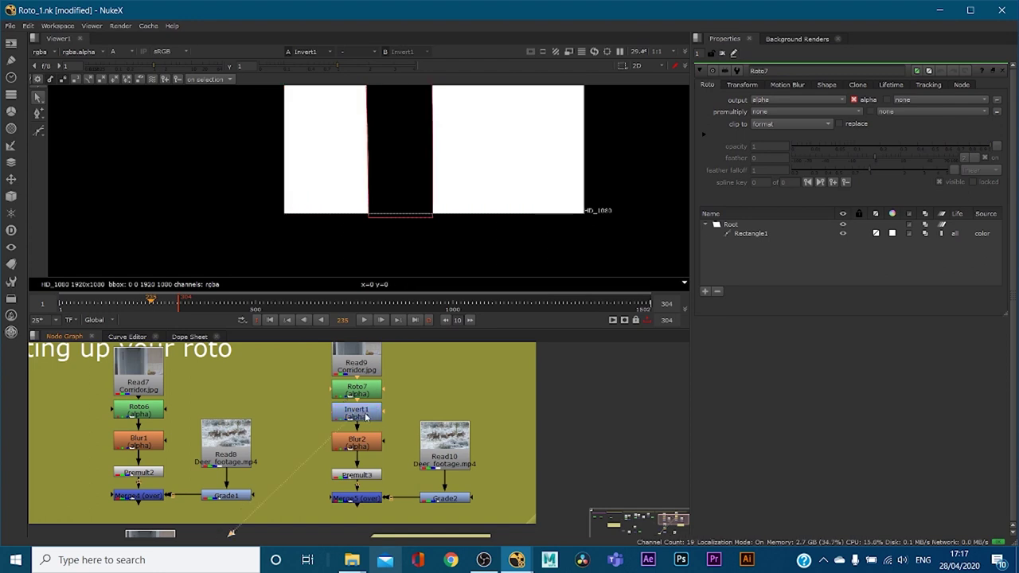
- Try inverting the rgba channels in Invert1 while viewing the colour image, and undo the channel change
double_click(365, 417)
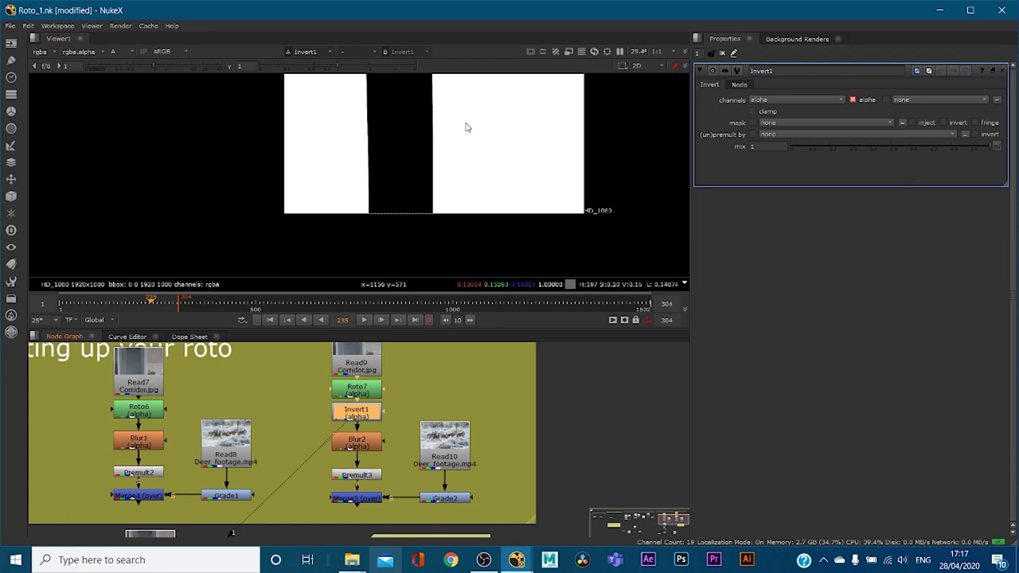
key(a)
middle_drag(416, 136, 330, 150)
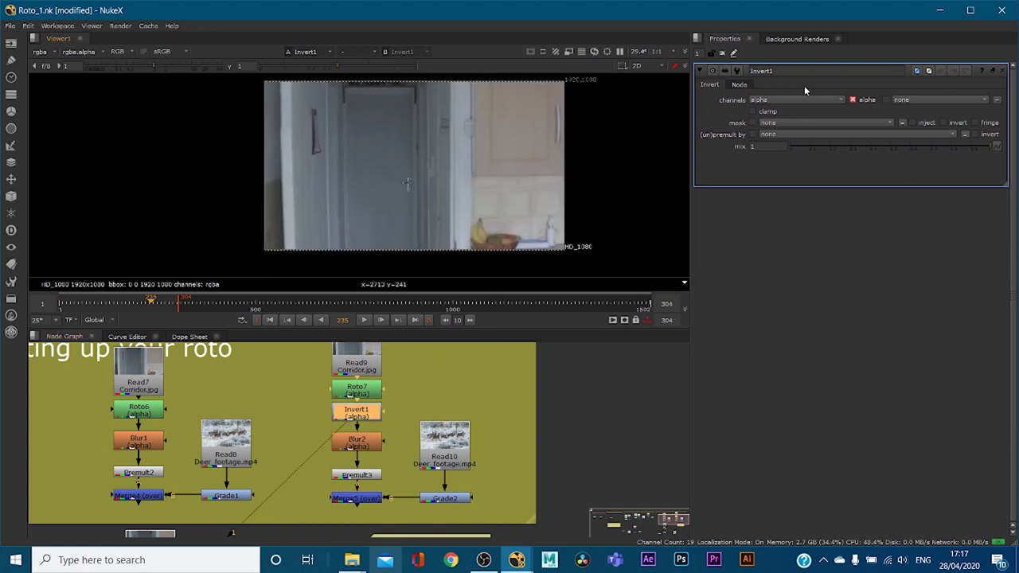
click(769, 102)
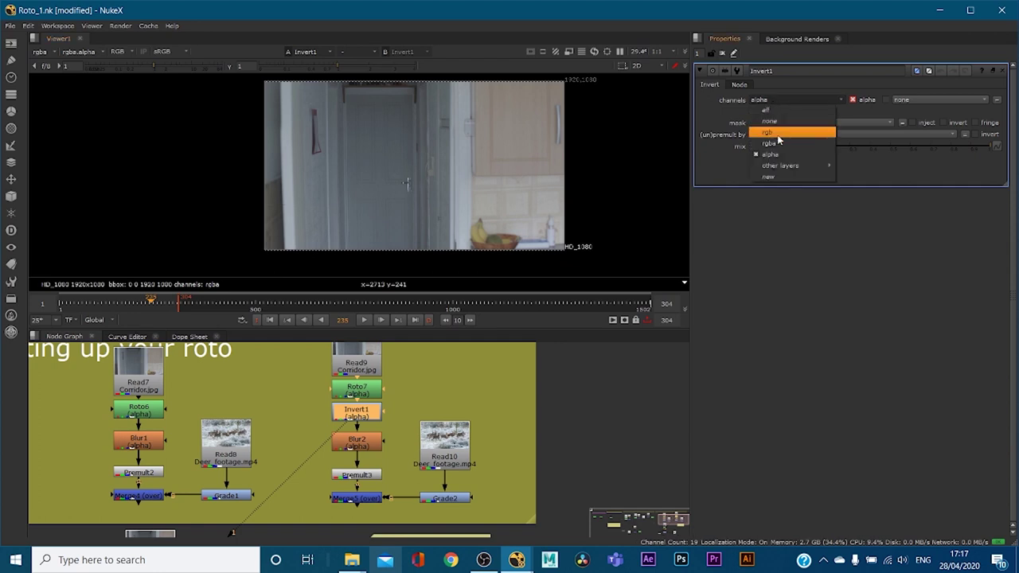
click(777, 143)
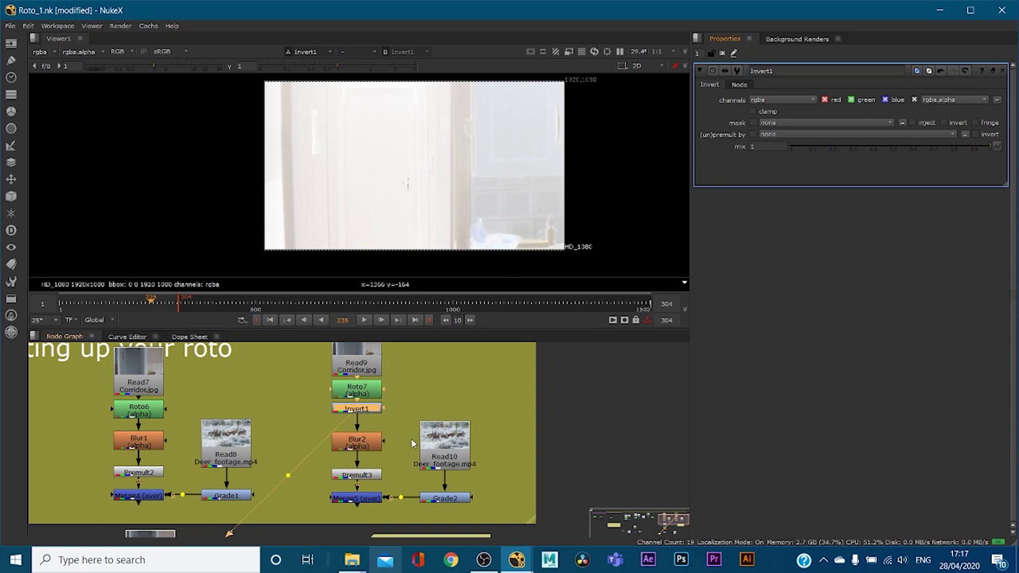
key(ctrl+z)
- View Merge7's output in the rebuilt corridor setup, and examine Roto9's settings and alpha channel
middle_drag(239, 532, 404, 359)
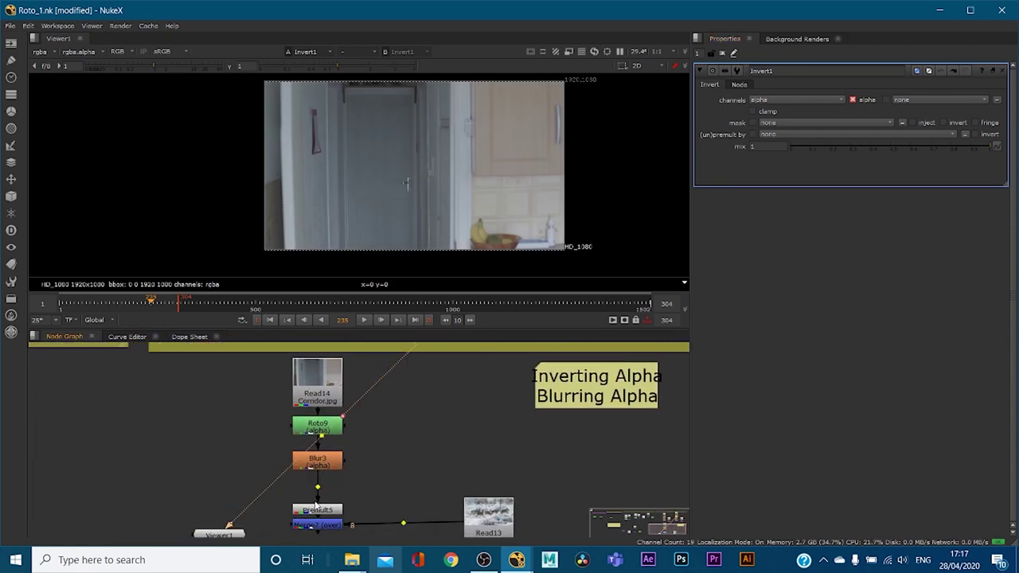
click(316, 525)
key(1)
double_click(317, 428)
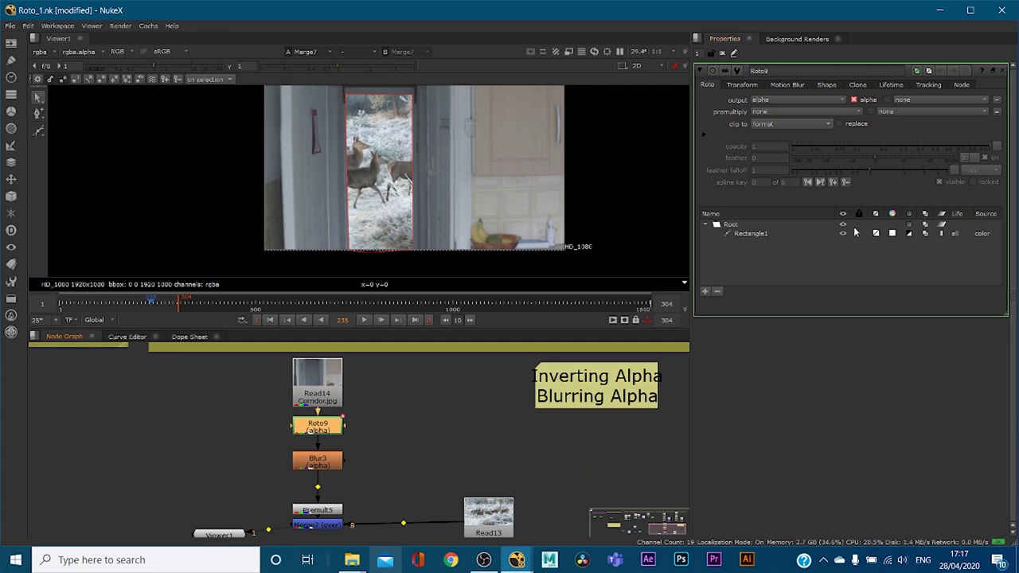
key(1)
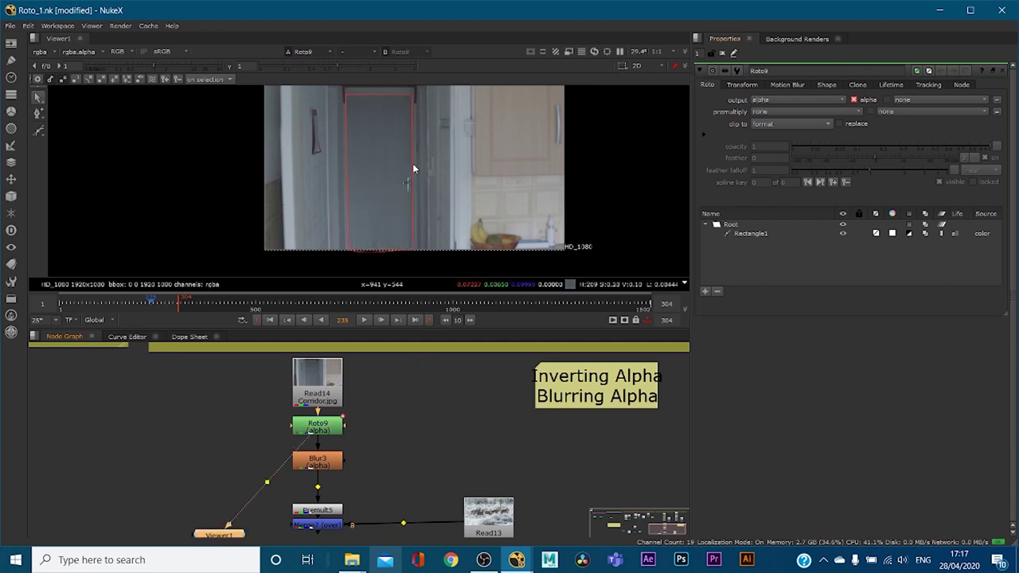
key(a)
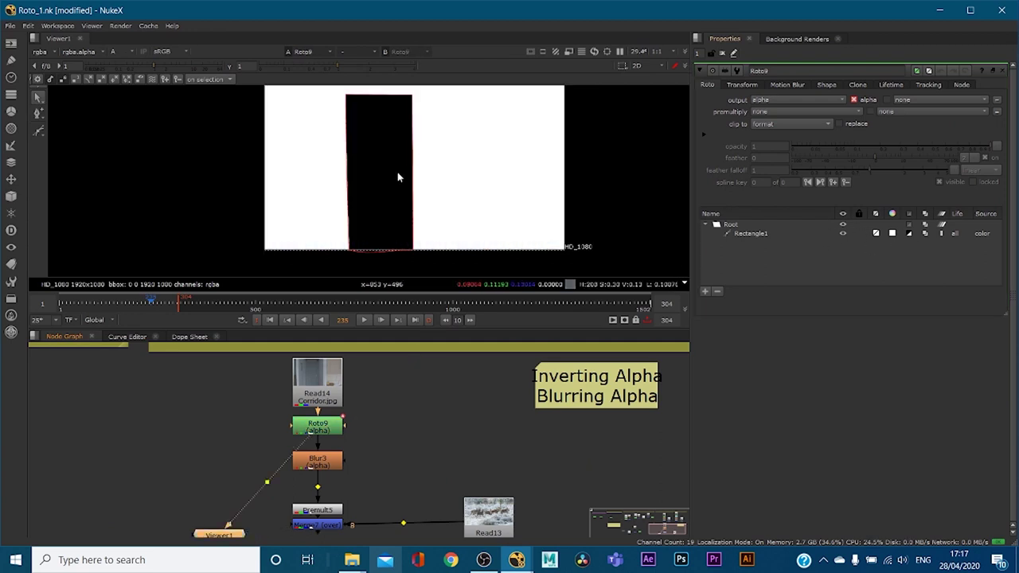
- Turn off the invert option on Roto9's Rectangle1 shape, shift Blur3 down slightly, and view Premult5's output
click(910, 235)
click(909, 234)
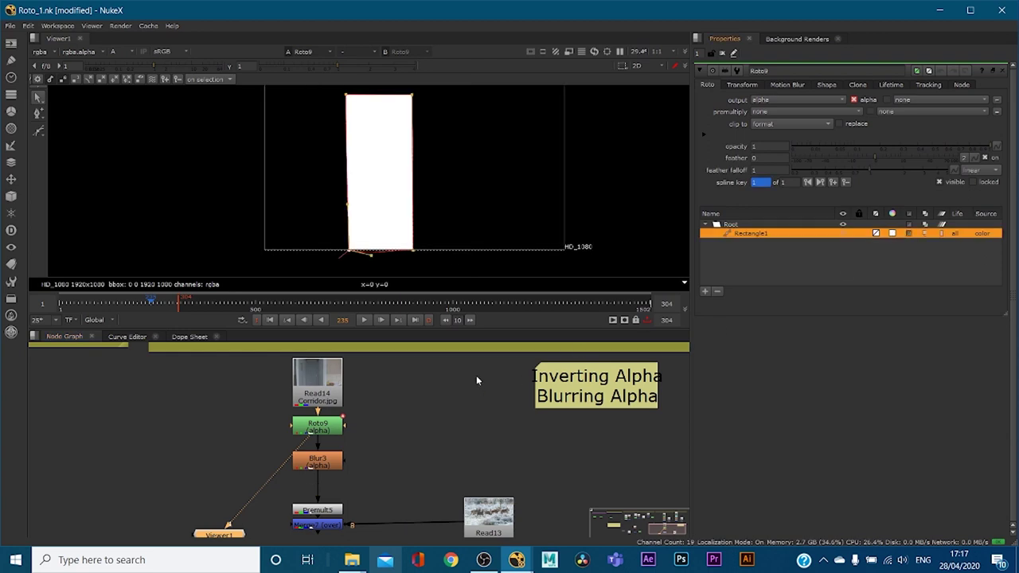
mouse_move(335, 460)
mouse_down()
mouse_move(335, 476)
mouse_move(335, 467)
mouse_up()
click(328, 512)
key(1)
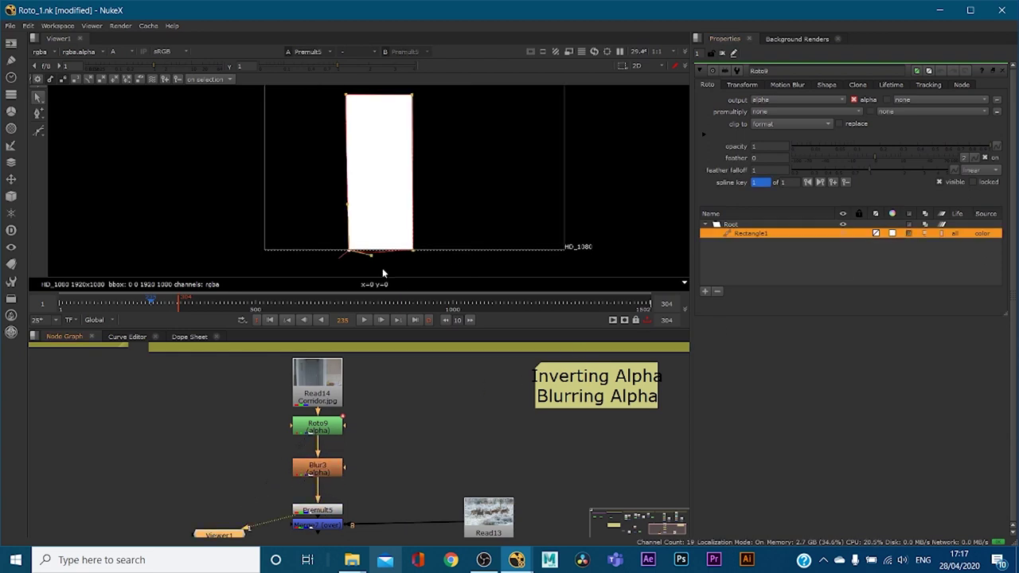
- Add an Invert node and insert it between Roto9 and Blur3
click(312, 428)
click(223, 430)
key(Tab)
text(in)
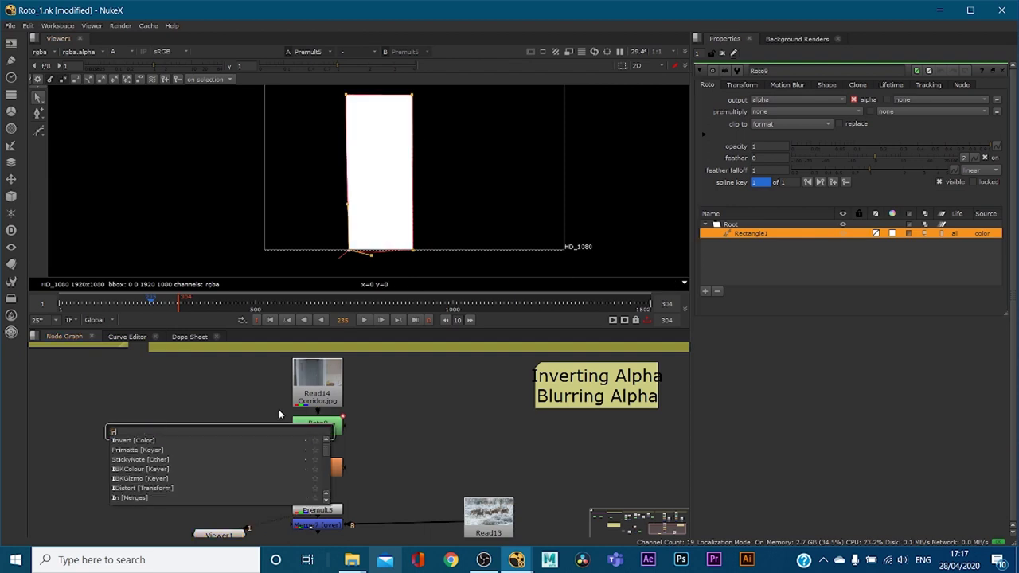
text(vertt)
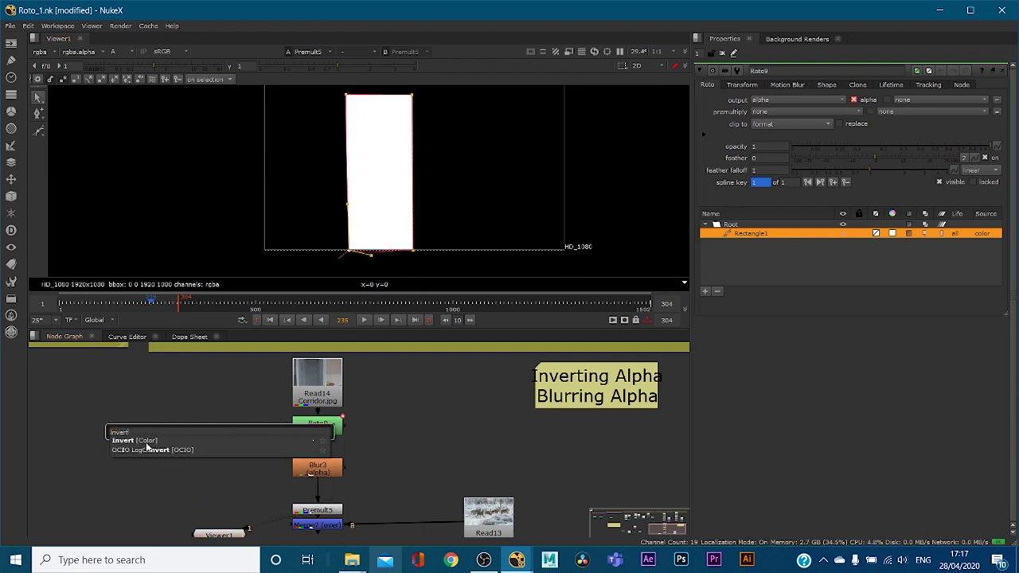
click(146, 442)
drag(223, 436, 325, 459)
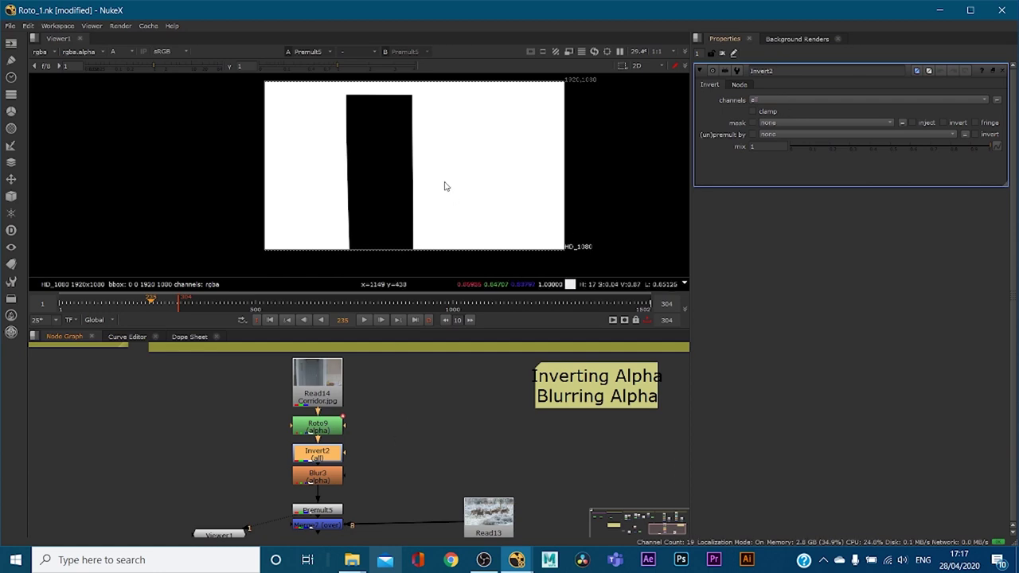
- Compare the colour and alpha channels of Roto9 and the new Invert node to examine what is inverted
key(a)
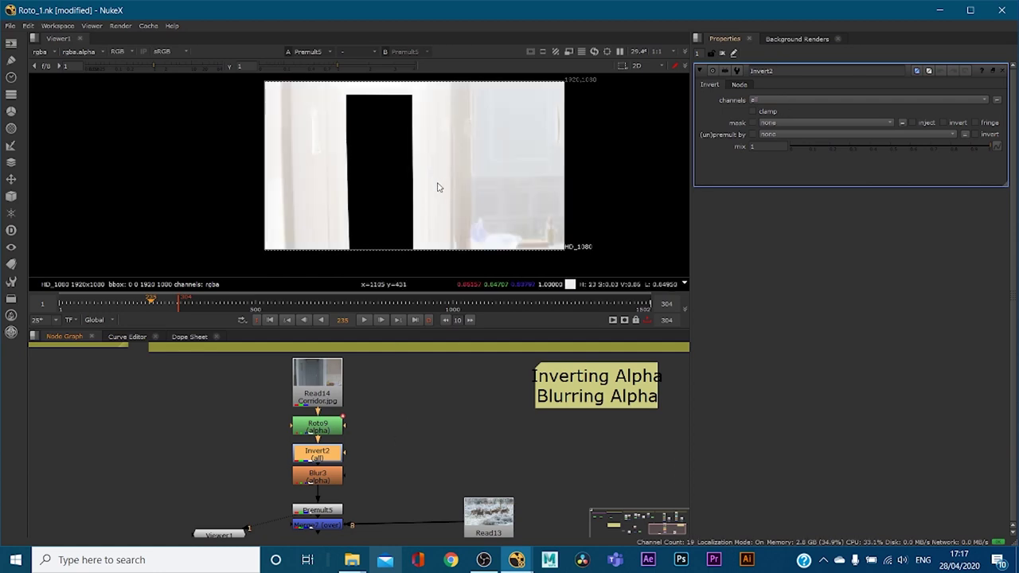
click(316, 426)
key(1)
key(a)
key(a)
click(317, 453)
key(1)
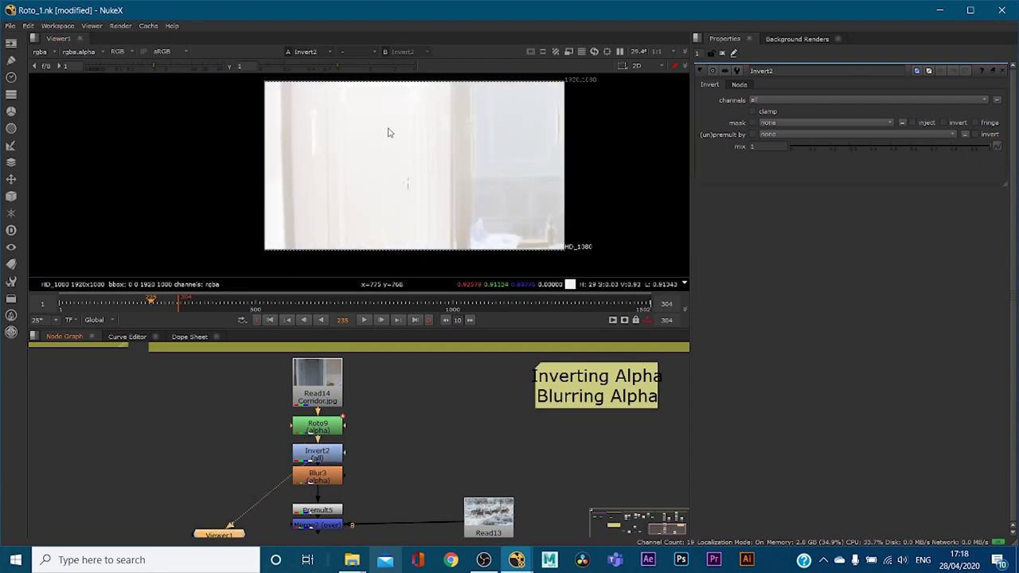
key(a)
click(318, 425)
key(1)
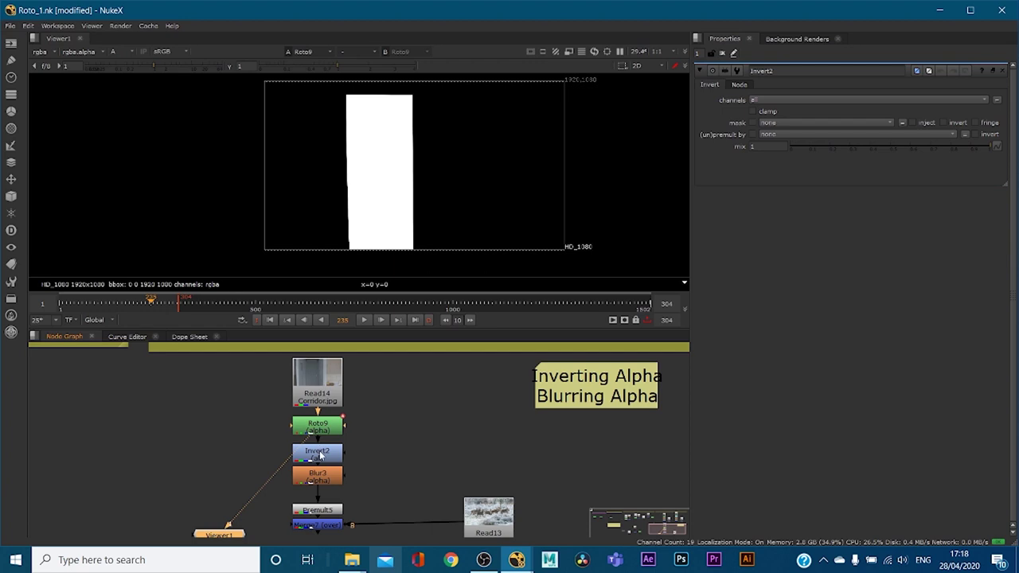
click(318, 453)
key(1)
key(a)
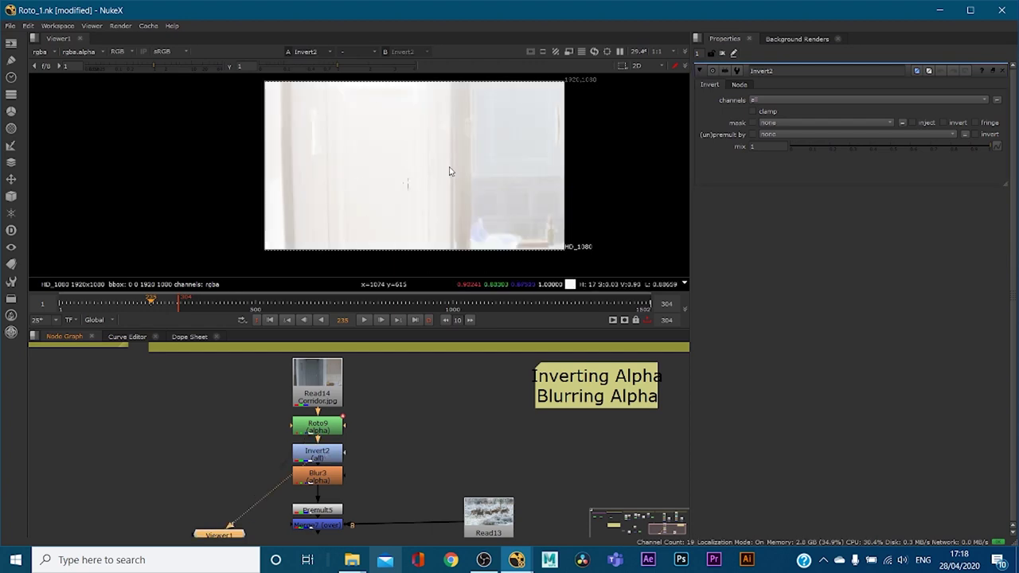
- Restrict the Invert node to the alpha channel and view the output of Blur3
click(793, 98)
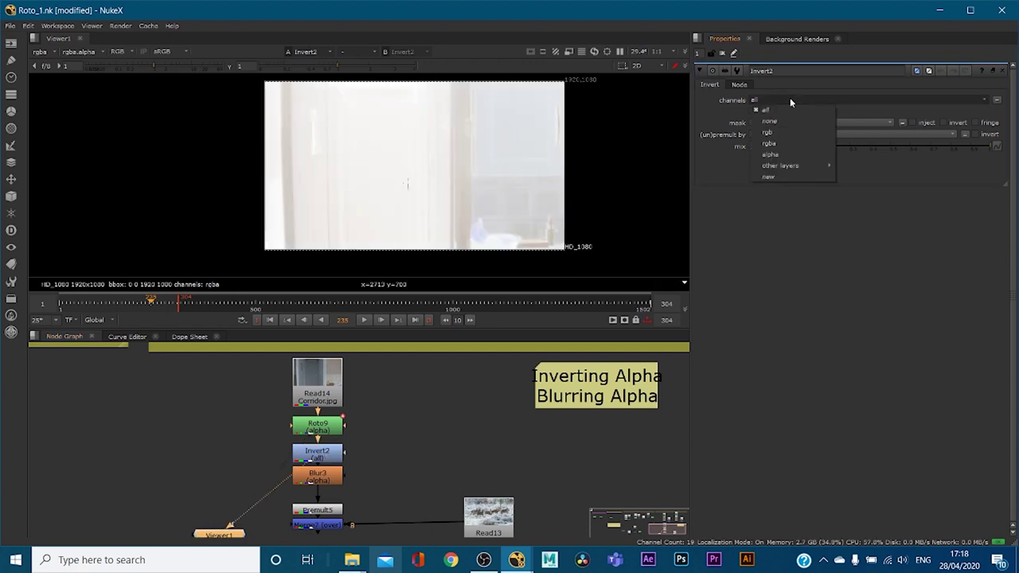
click(786, 154)
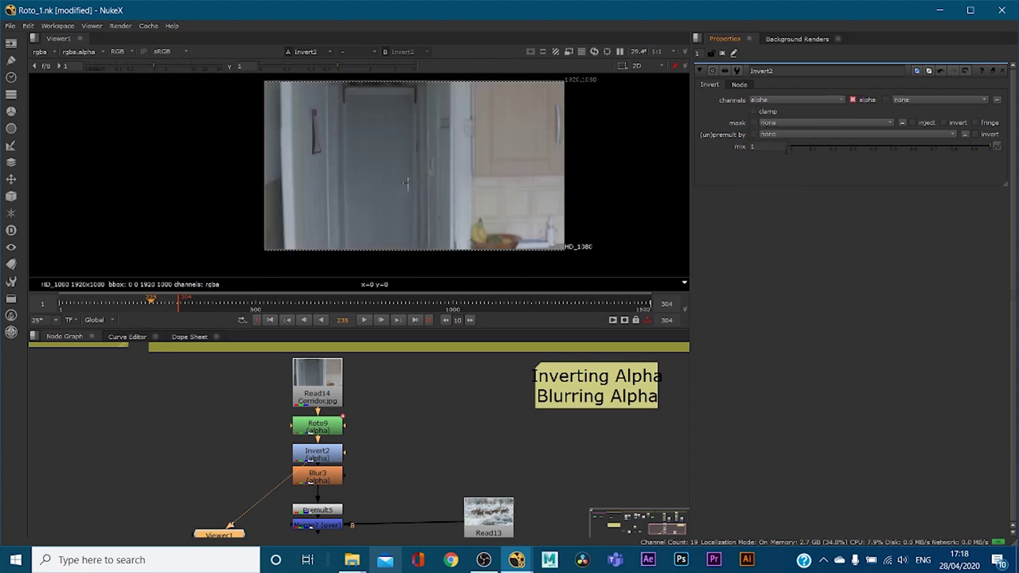
click(312, 478)
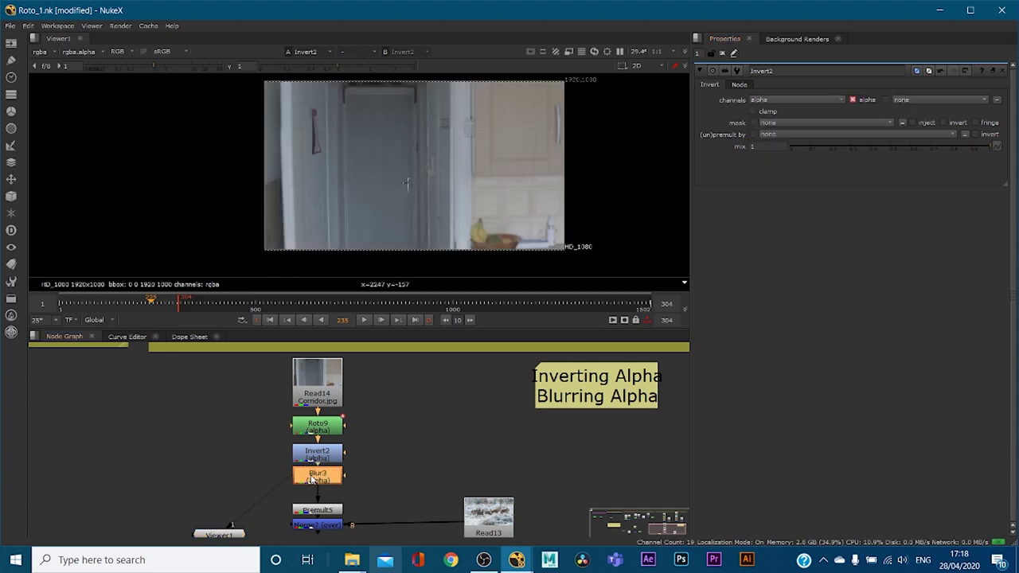
key(q)
click(636, 297)
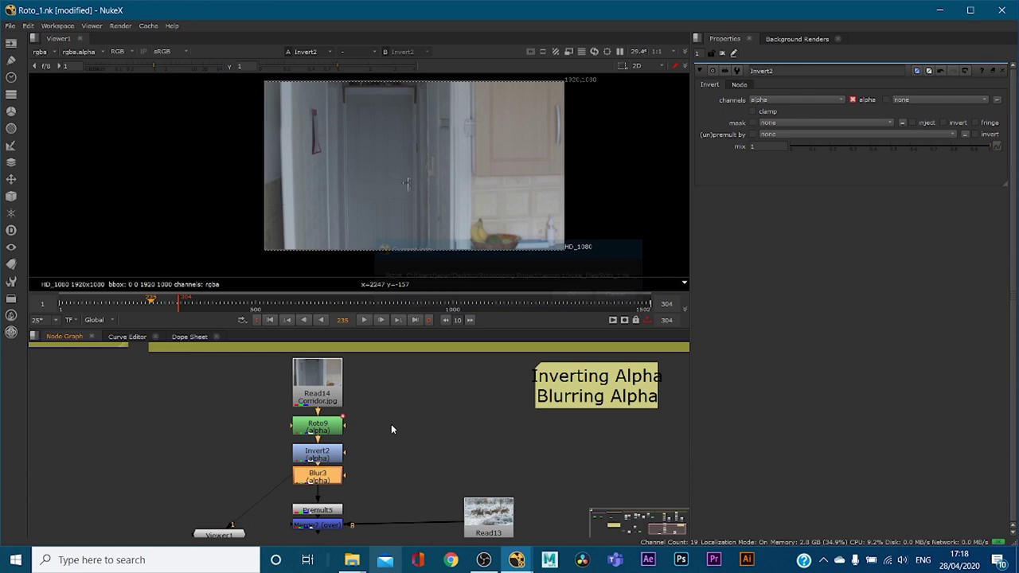
key(1)
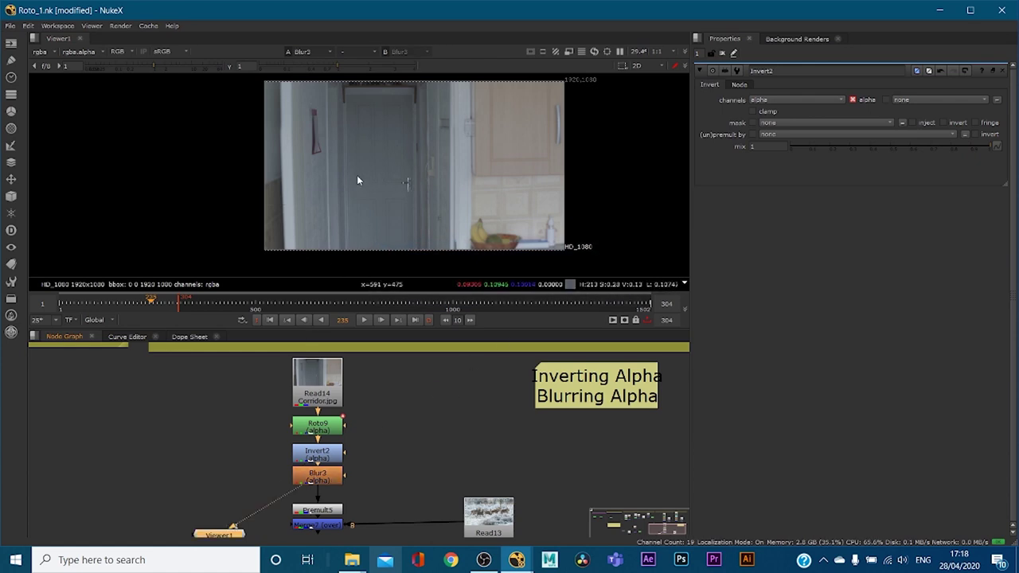
- Examine the alpha edge of the door cutout with Blur3 disabled and enabled
key(a)
scroll(344, 181, up, 4)
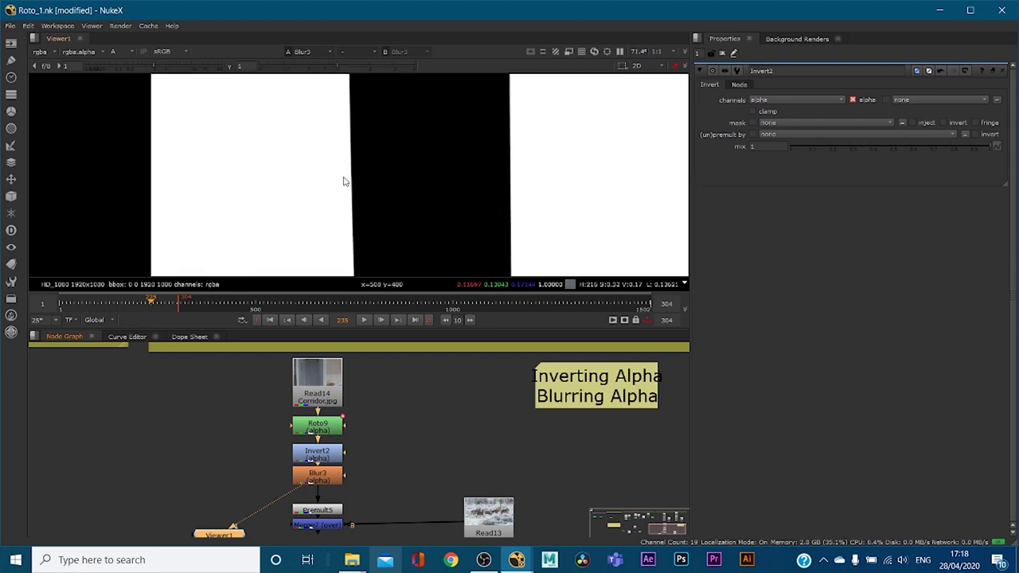
scroll(344, 182, up, 7)
click(331, 482)
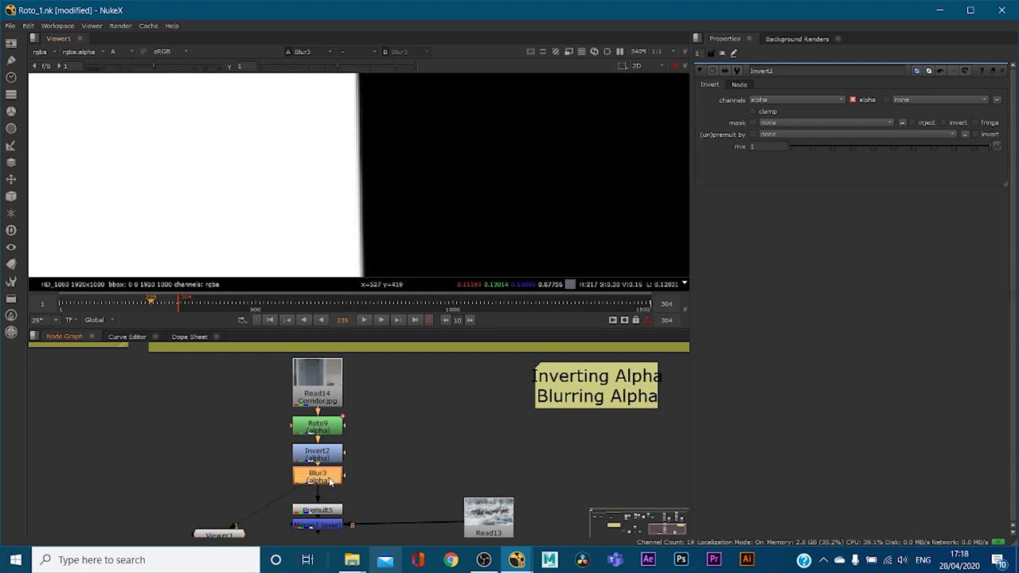
key(d)
key(d)
key(d)
- Toggle the Invert node off and on to compare the alpha matte, and leave Blur3 enabled
click(328, 457)
key(d)
key(d)
key(d)
key(d)
key(d)
key(d)
scroll(466, 180, down, 1)
scroll(467, 180, down, 8)
click(335, 476)
key(d)
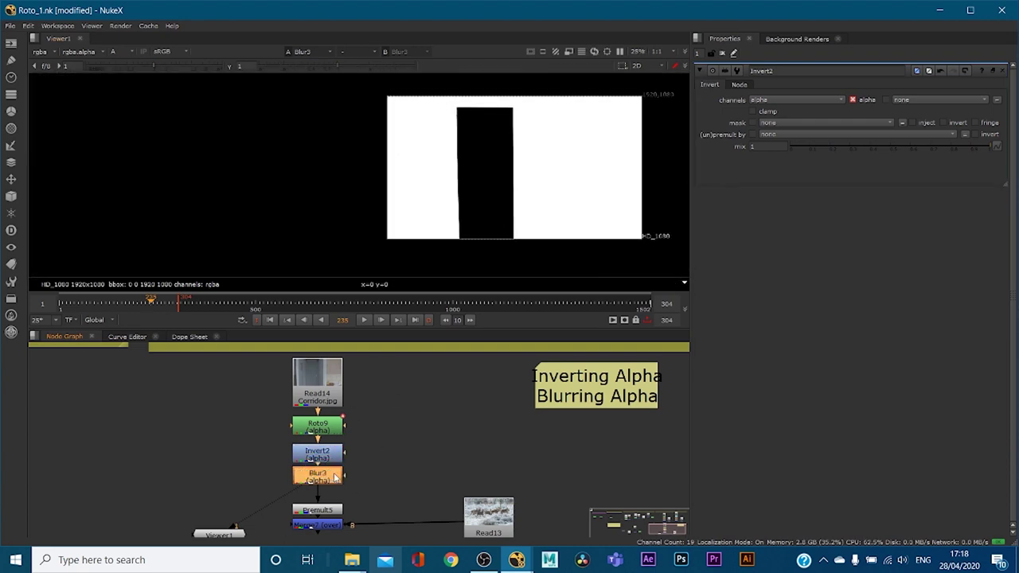
- View Premult5's colour result and Merge7's final composite to check the deer footage behind the door
click(316, 510)
key(1)
key(a)
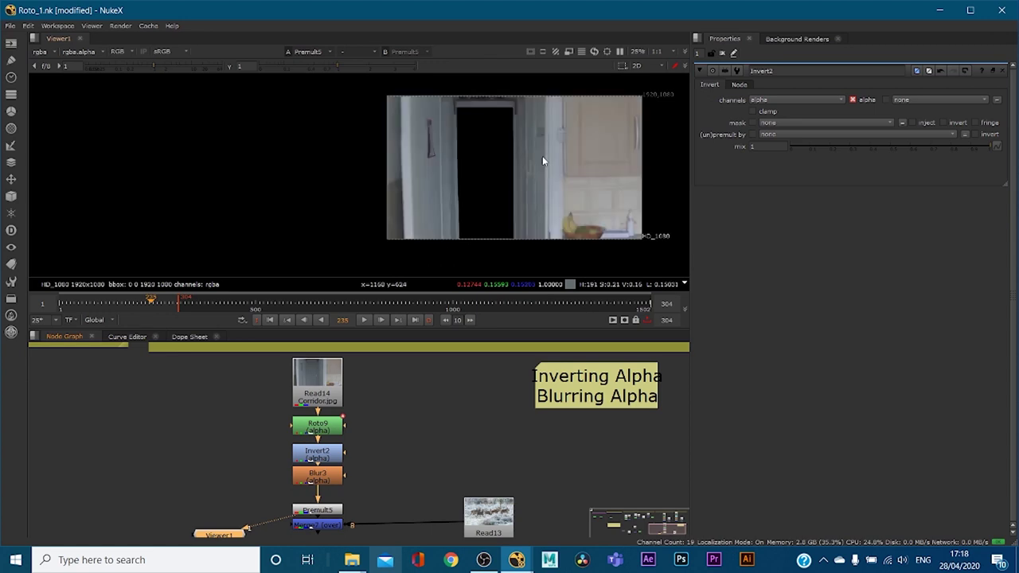
click(318, 525)
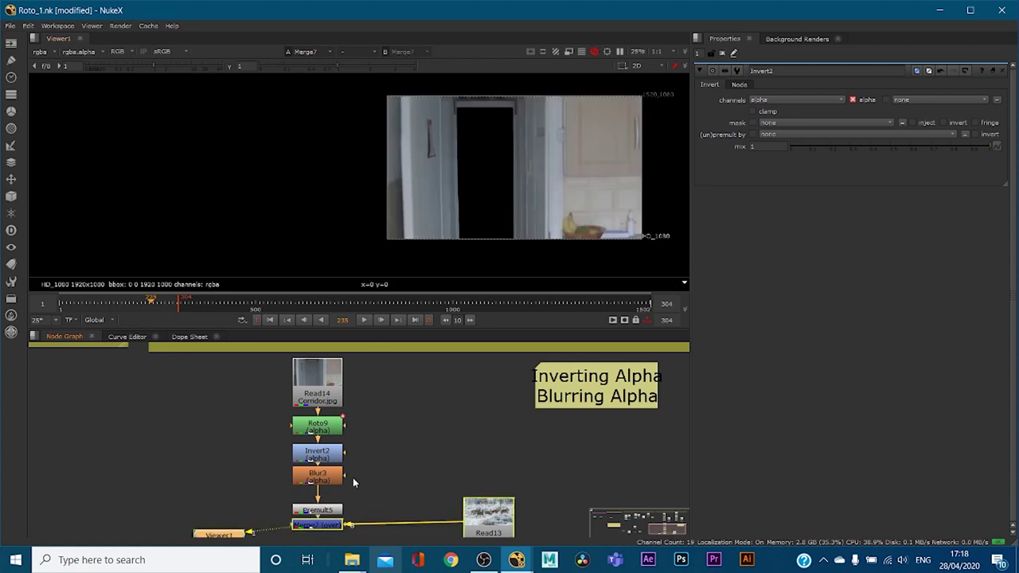
key(1)
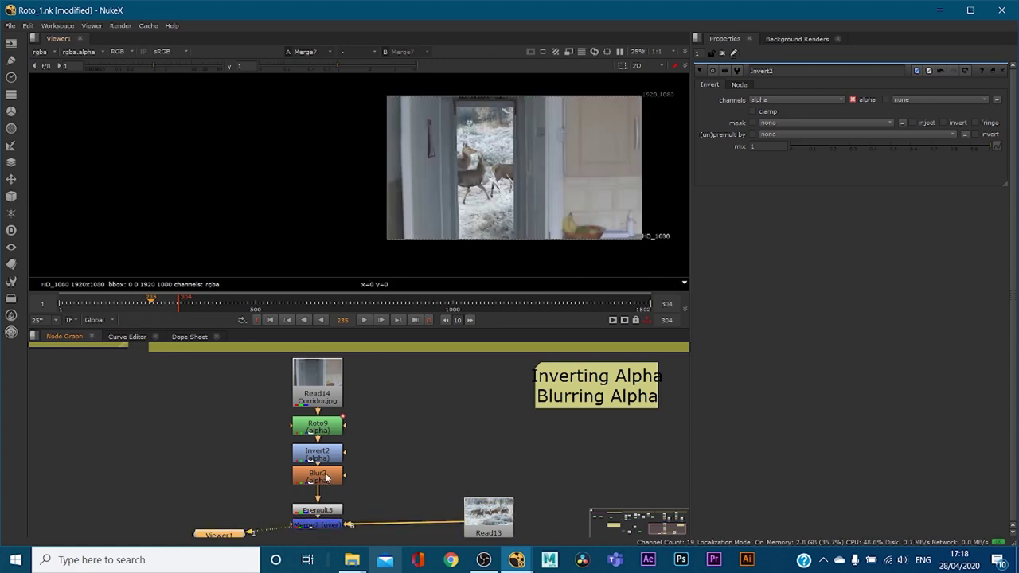
click(328, 453)
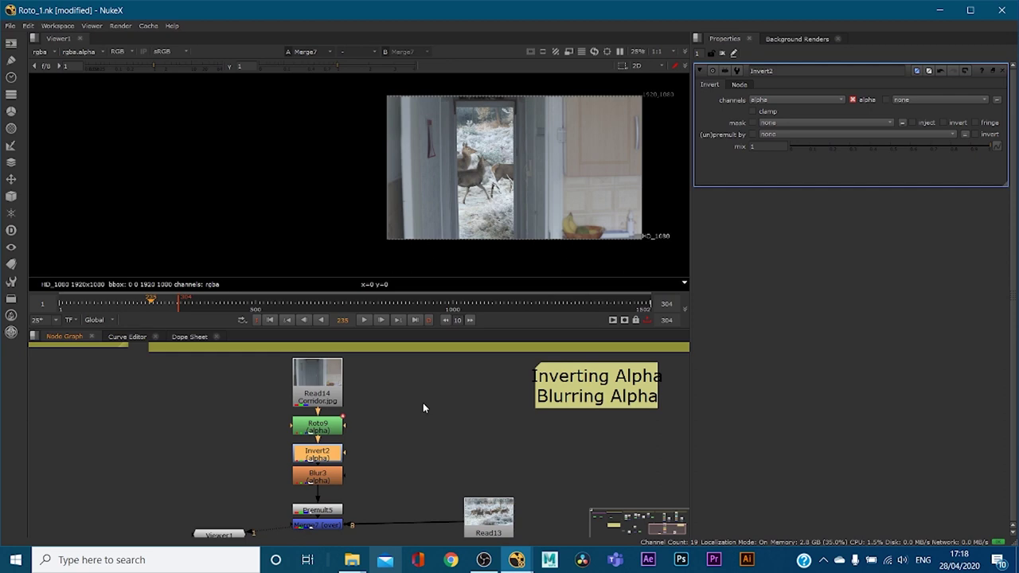
scroll(430, 410, down, 6)
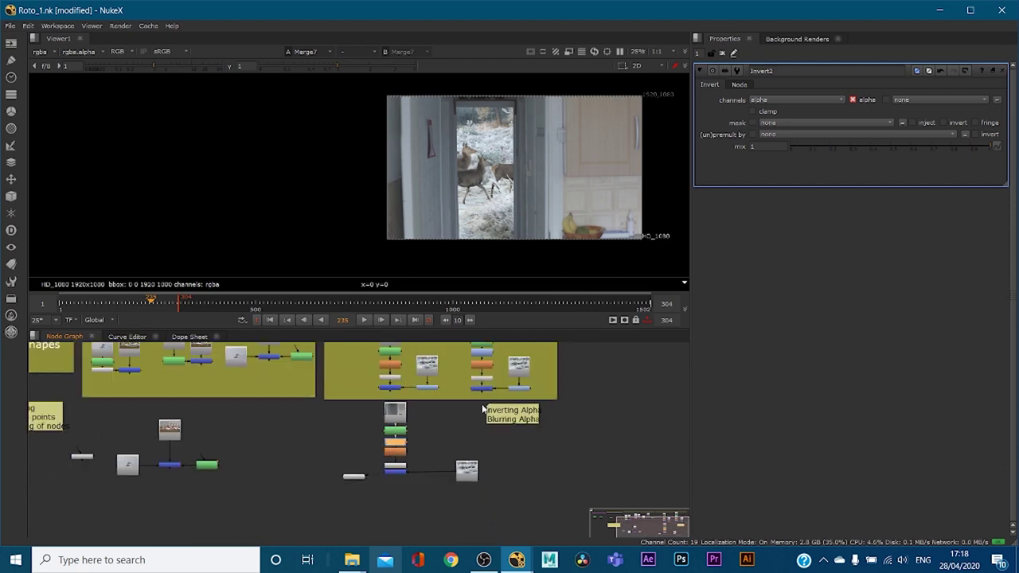
middle_drag(486, 406, 464, 471)
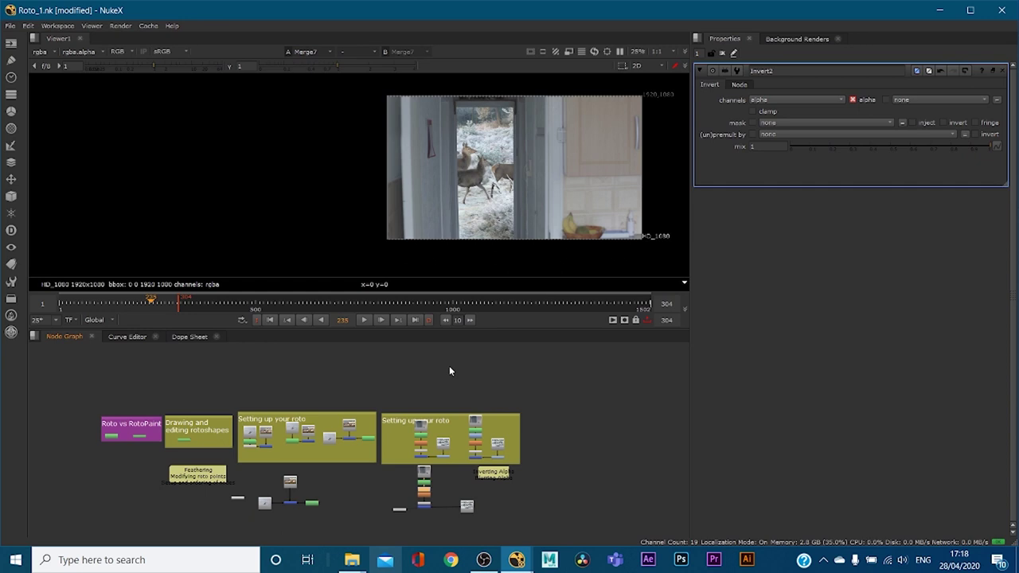
scroll(231, 453, up, 3)
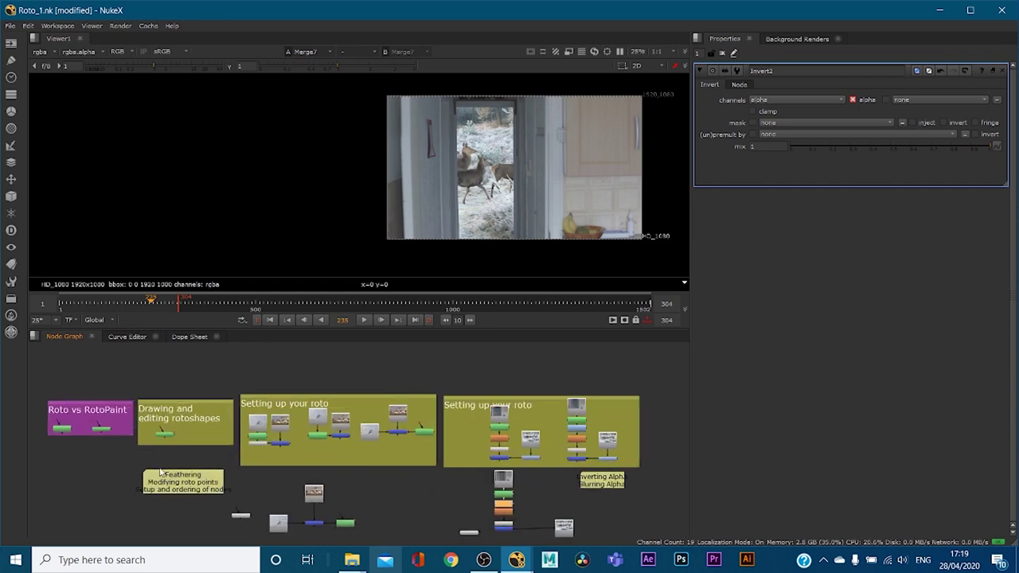